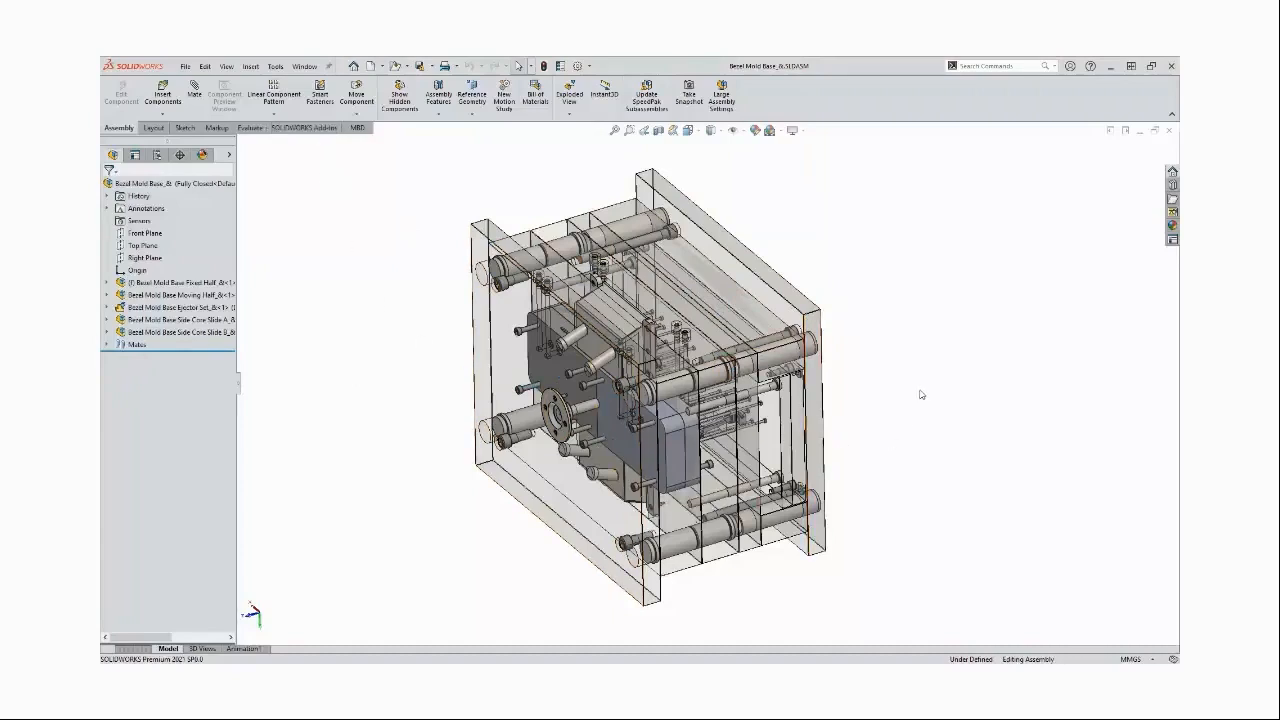
# Run Performance Evaluation on the mold base assembly and review its component statistics
pyautogui.press('Right')
pyautogui.press('Right')
pyautogui.press('Right')
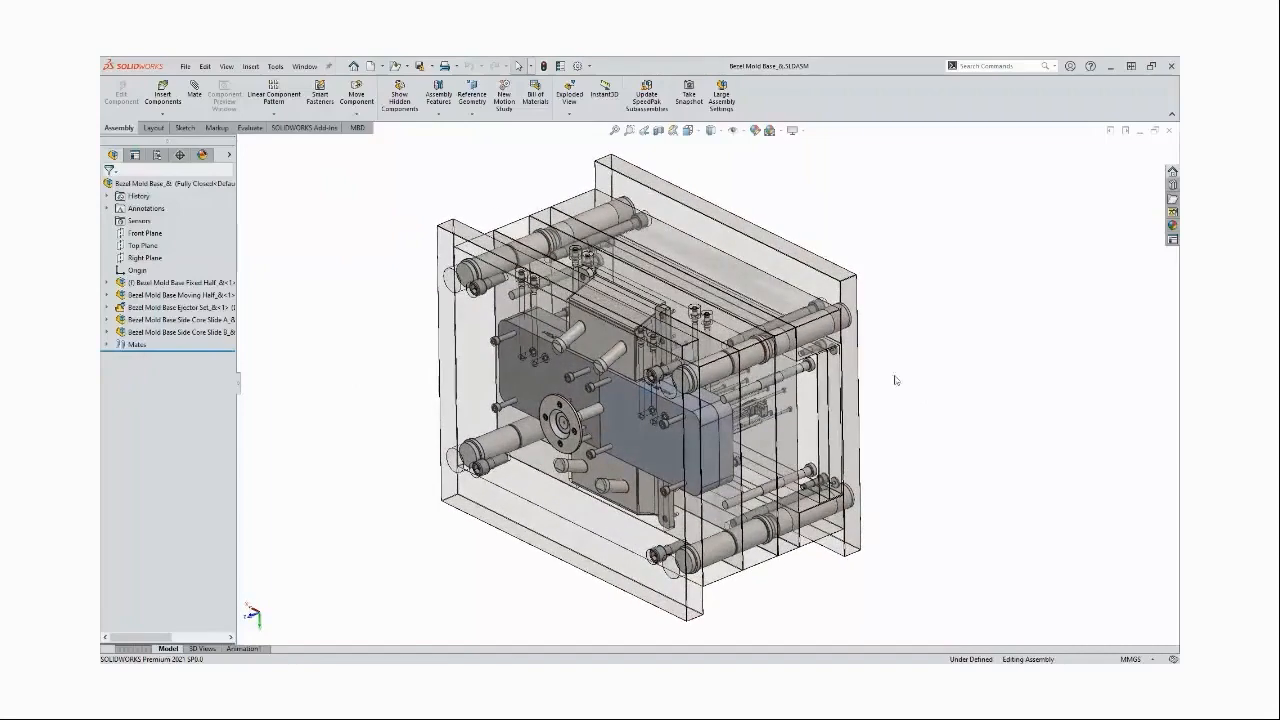
pyautogui.click(255, 130)
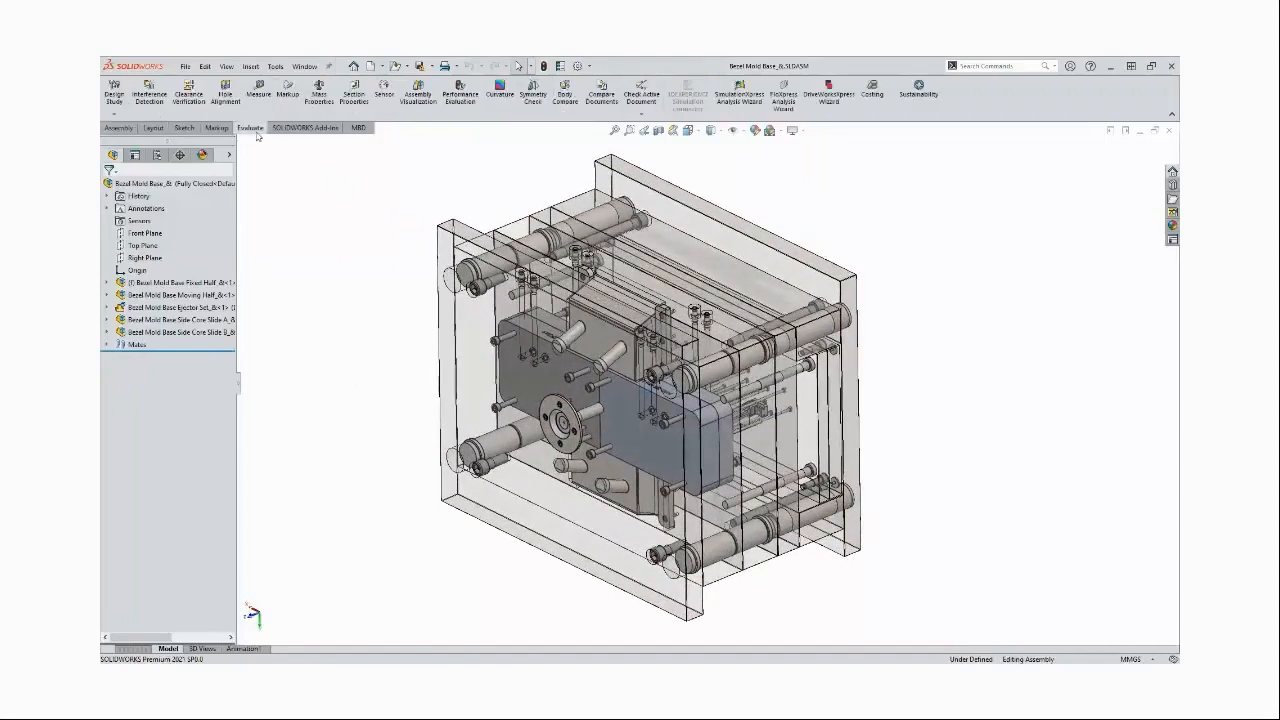
pyautogui.click(455, 100)
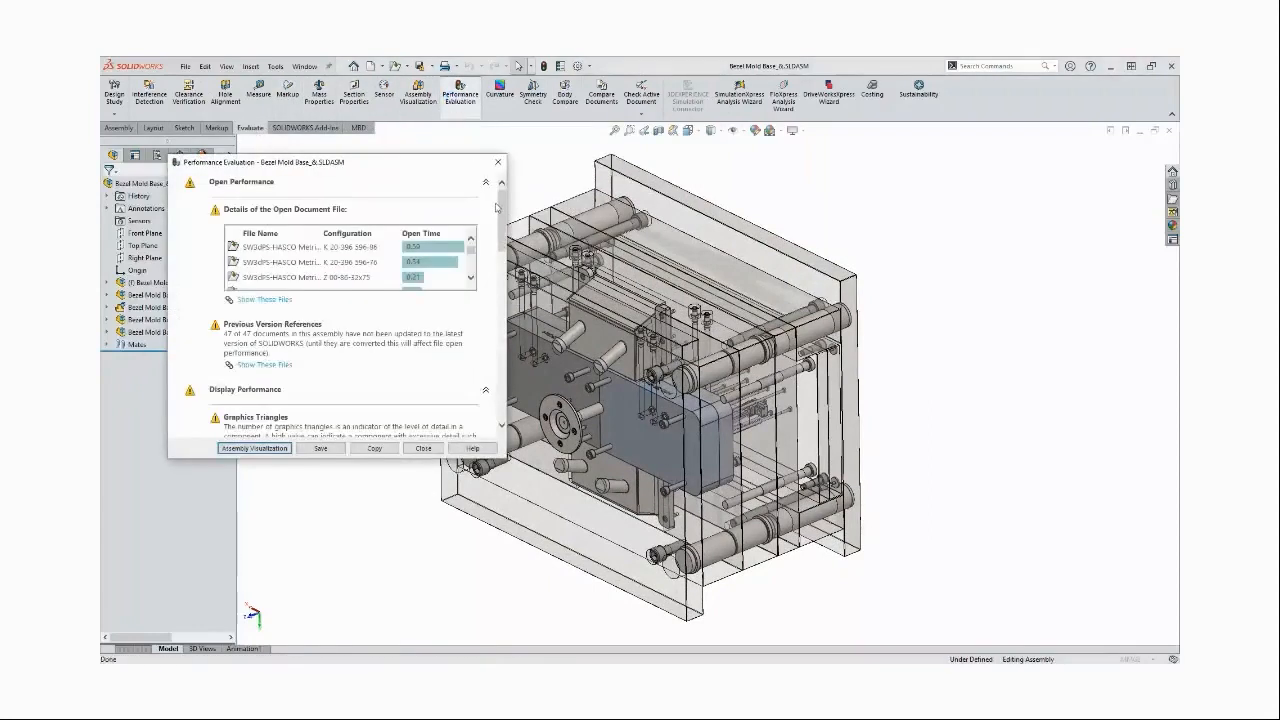
pyautogui.scroll(-1, 503, 207)
pyautogui.moveTo(503, 207); pyautogui.dragTo(500, 347)
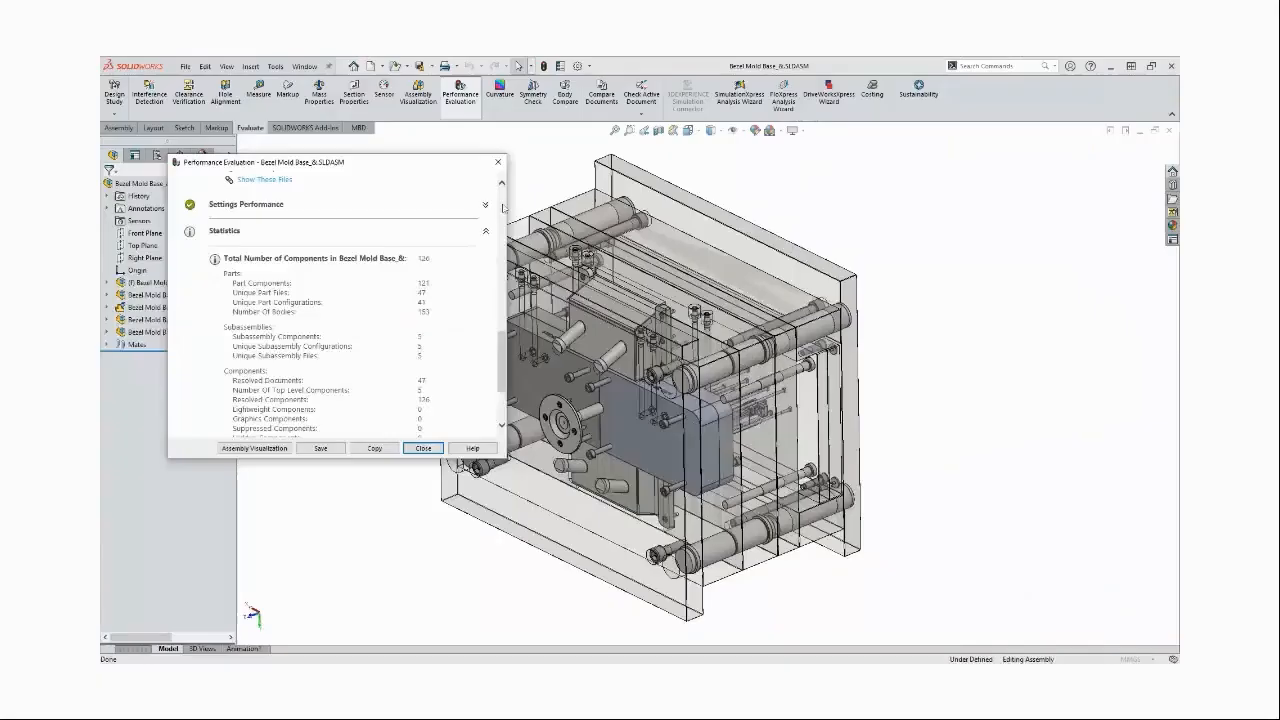
pyautogui.click(498, 161)
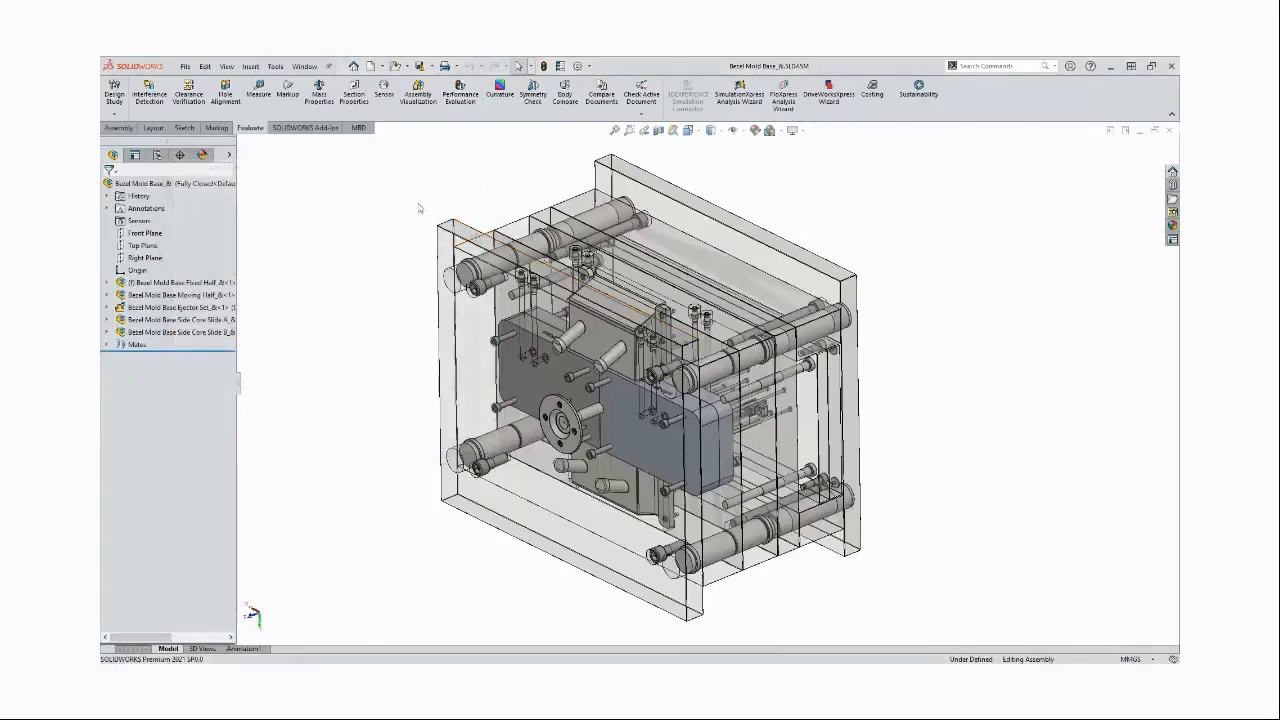
# Try to select all Toolbox components in the mold base assembly
pyautogui.rightClick(284, 214)
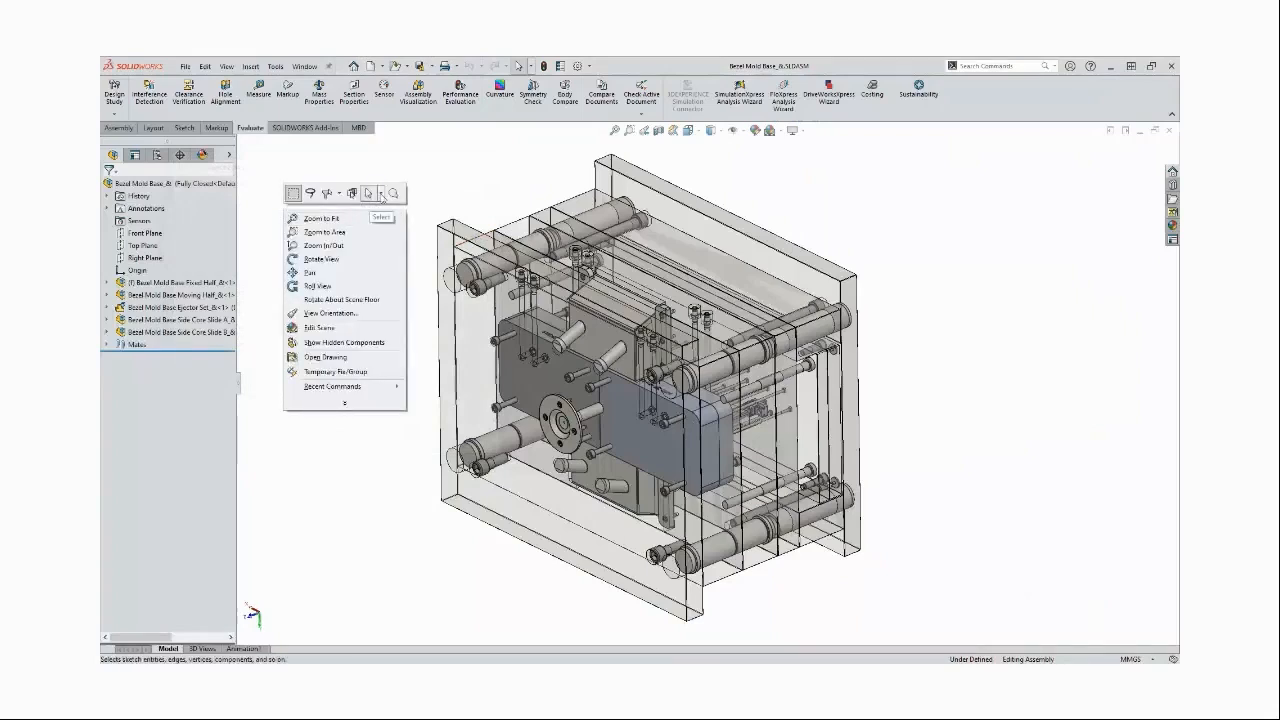
pyautogui.click(381, 194)
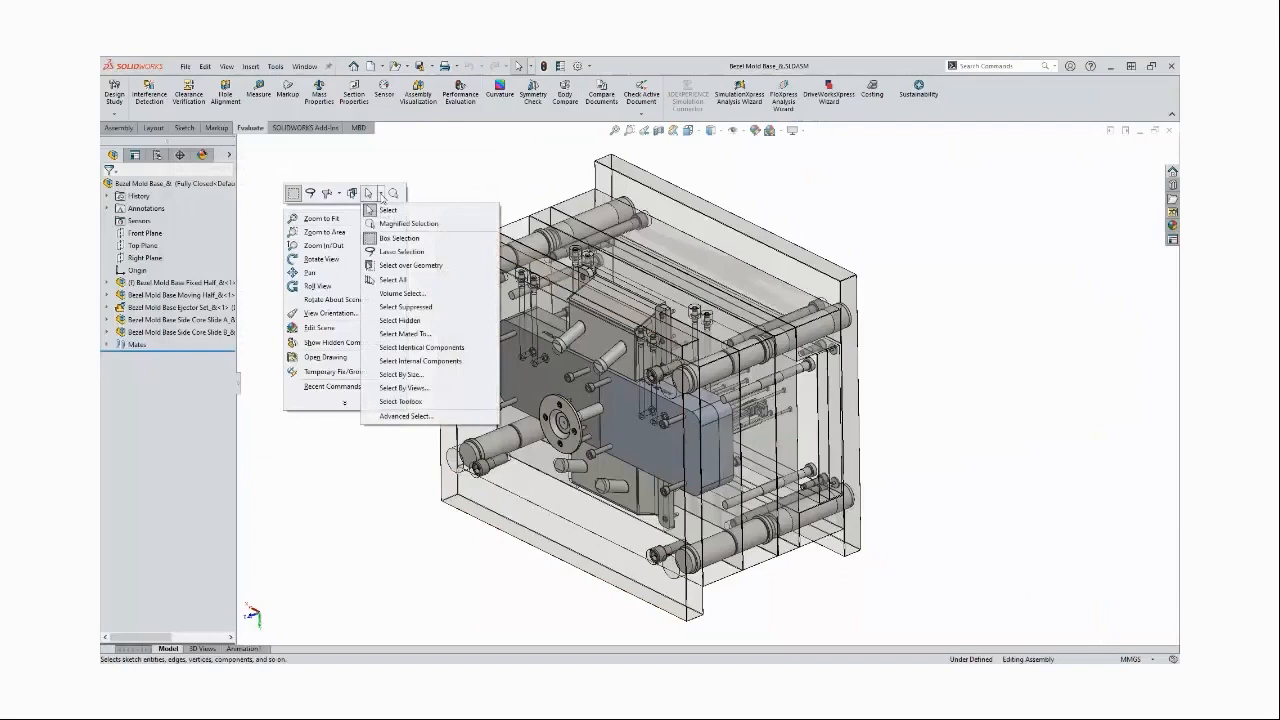
pyautogui.click(406, 402)
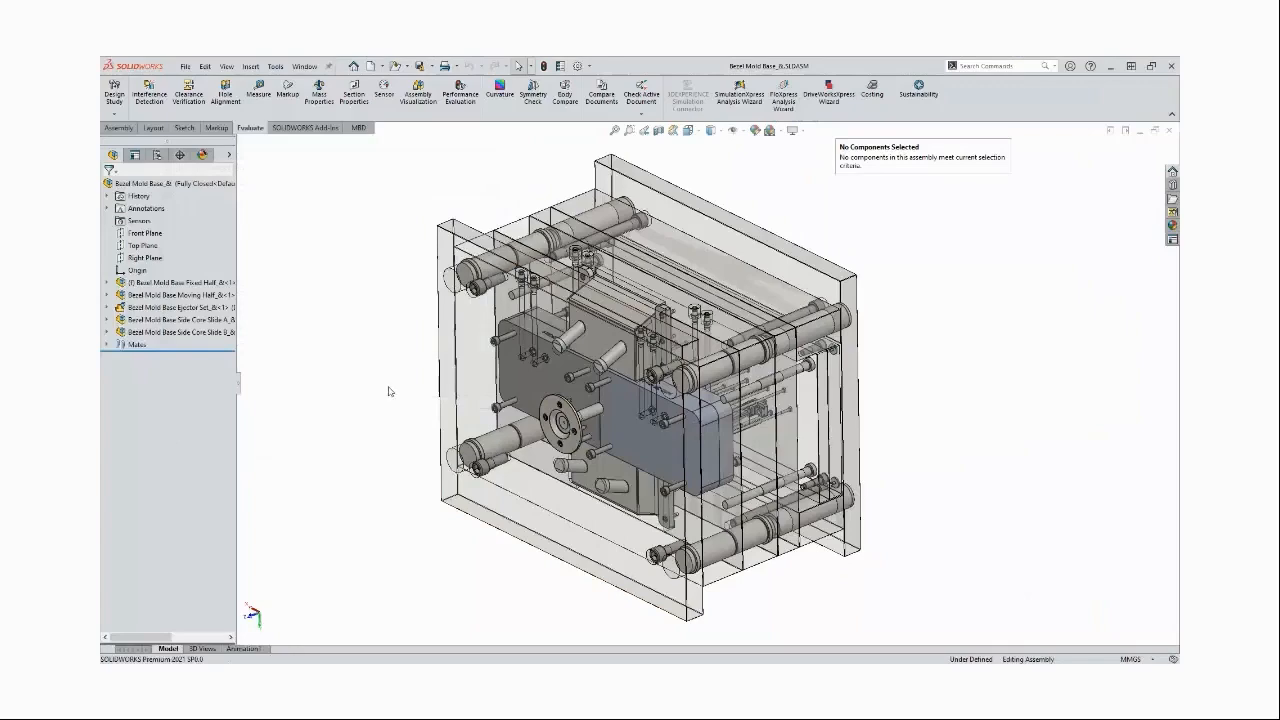
pyautogui.moveTo(389, 294); pyautogui.dragTo(392, 344, button='middle')
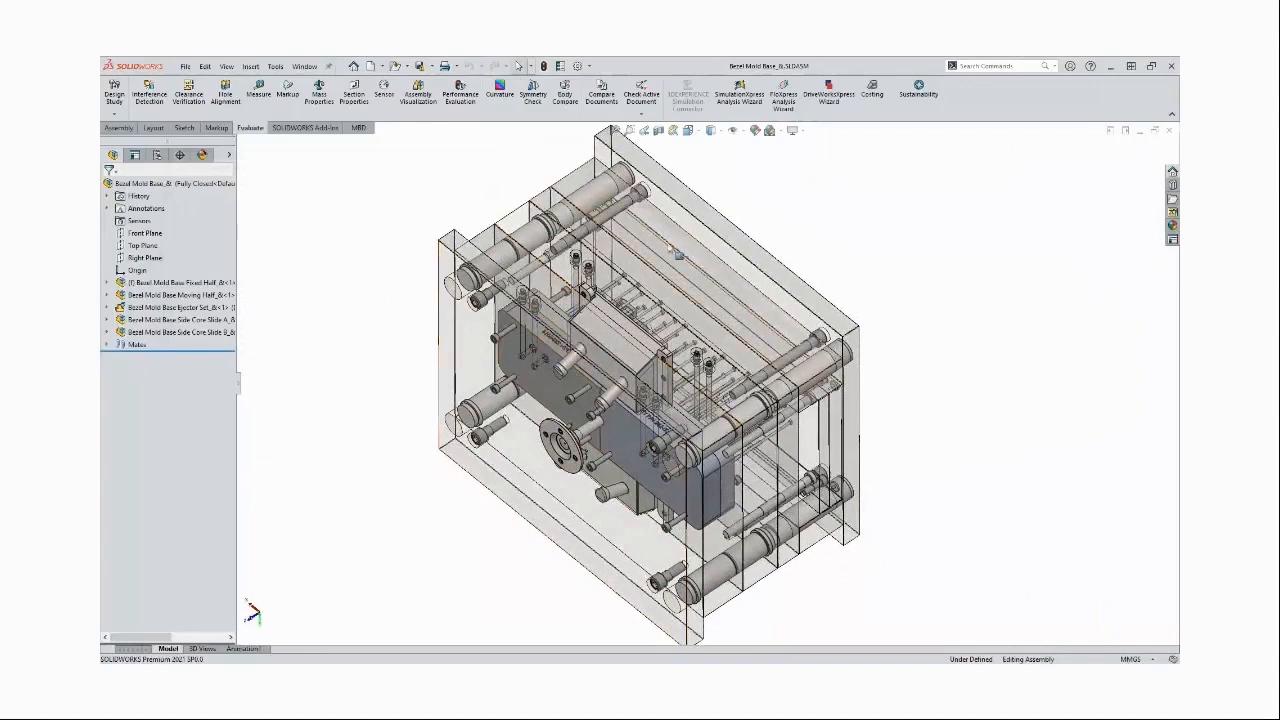
pyautogui.moveTo(519, 312); pyautogui.dragTo(446, 297, button='middle')
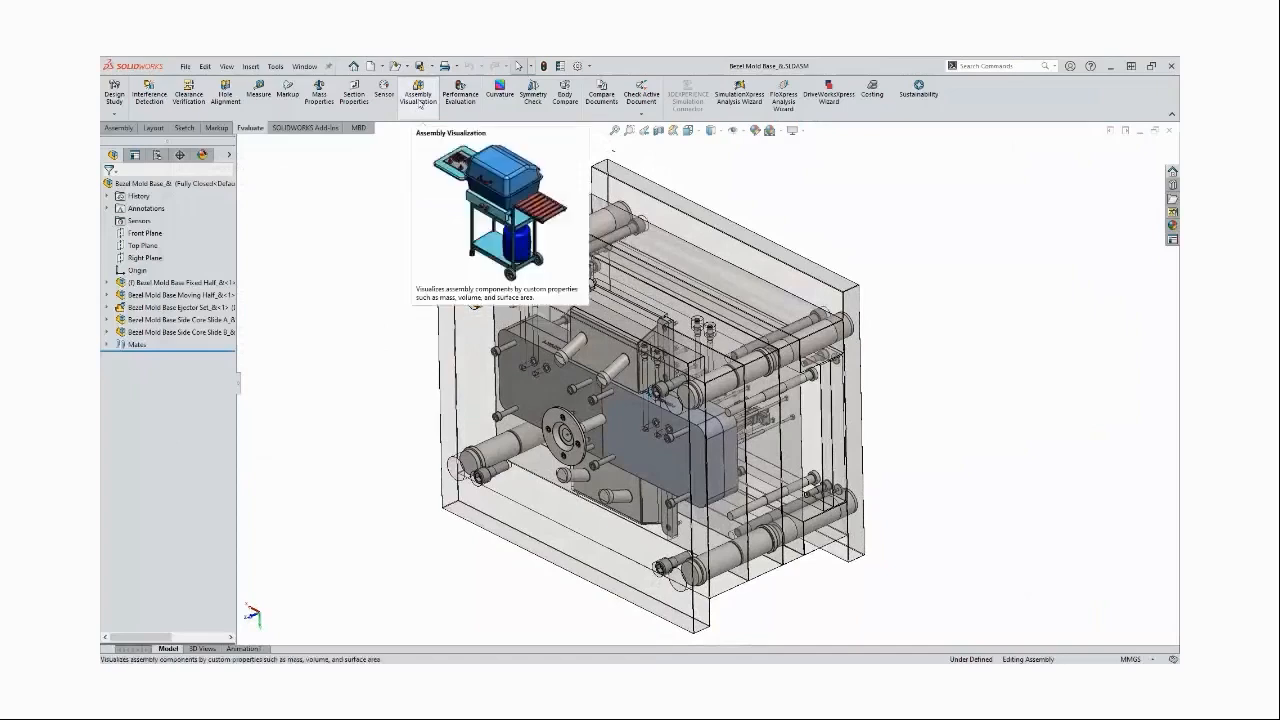
# Select the small components by percent of assembly size without dynamic selection, and clear the selection
pyautogui.rightClick(293, 211)
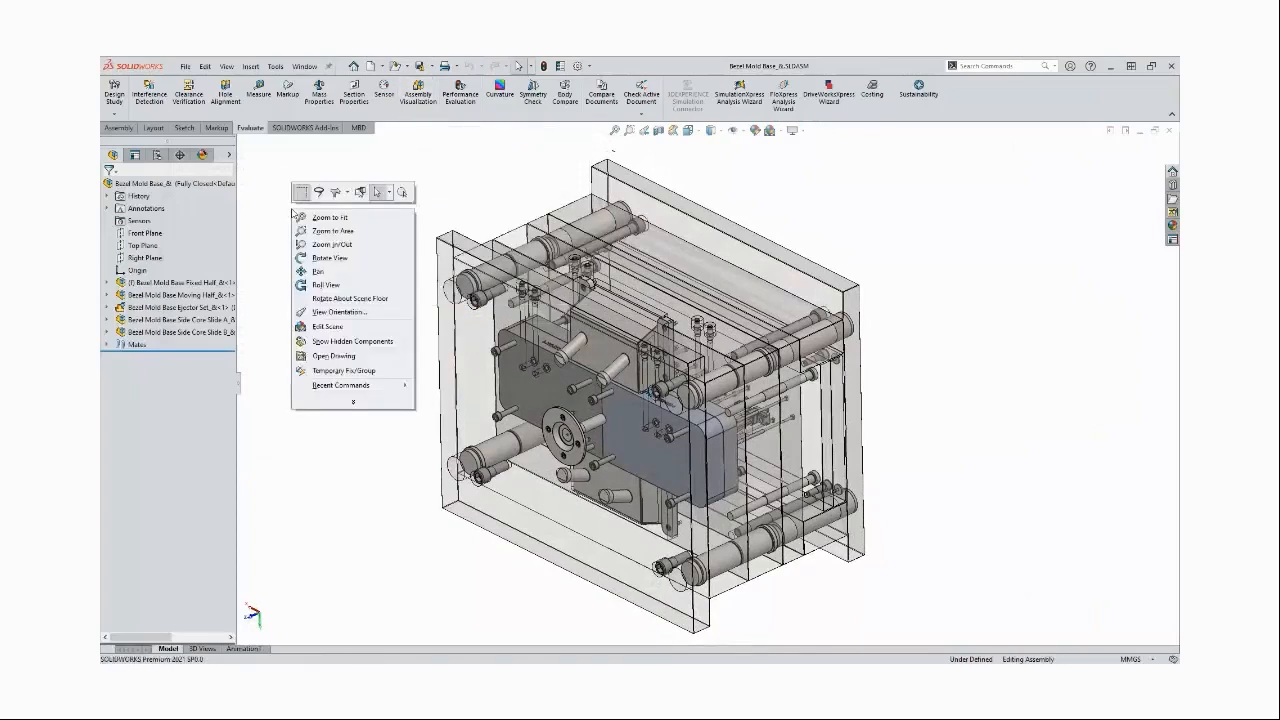
pyautogui.click(389, 193)
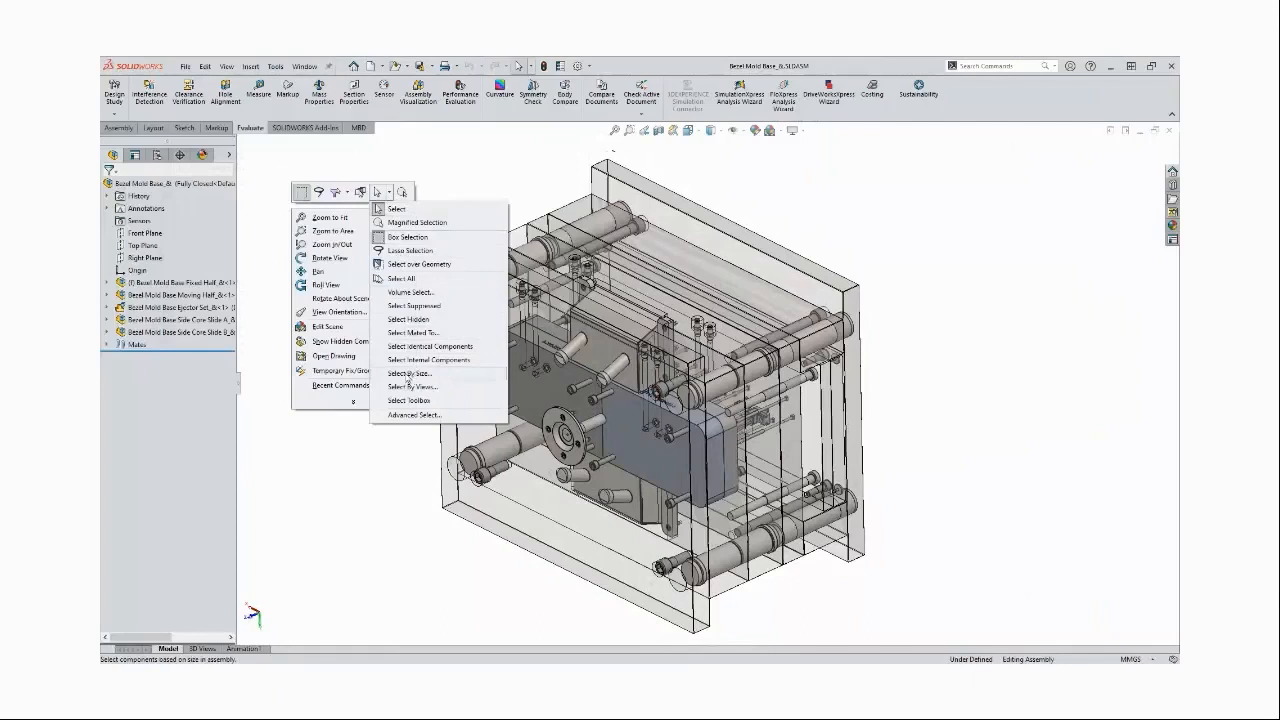
pyautogui.click(414, 374)
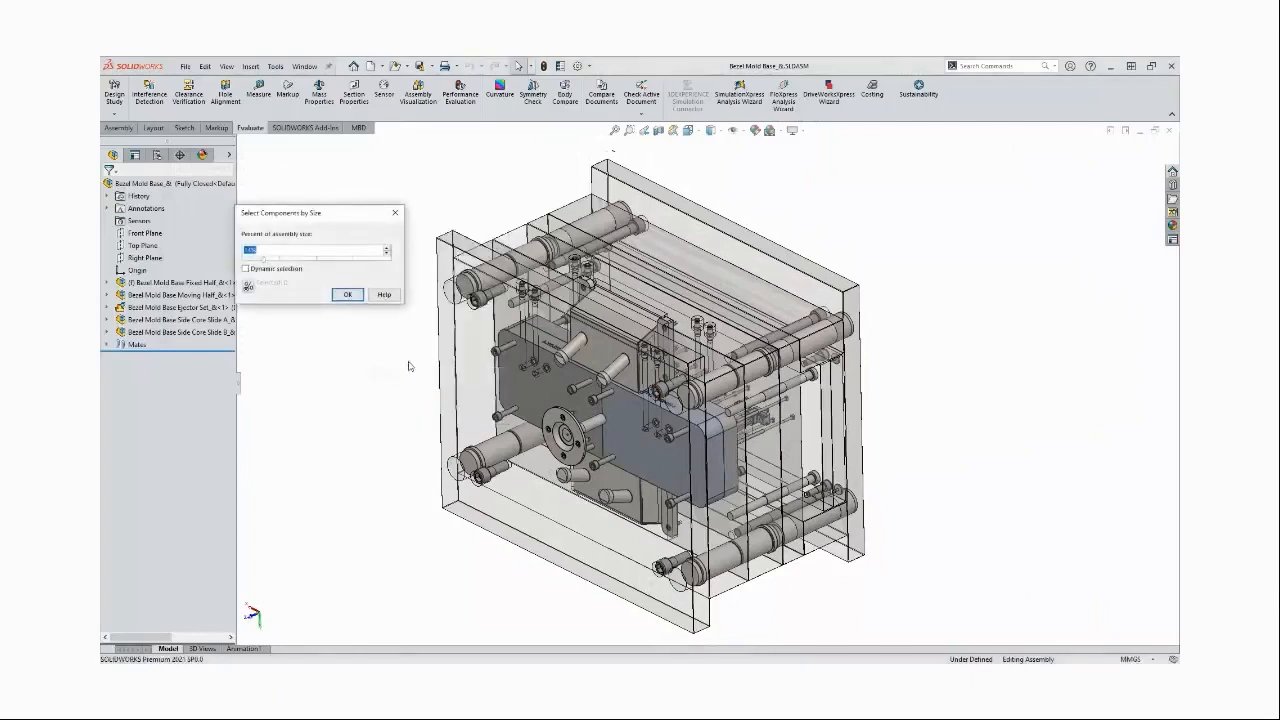
pyautogui.moveTo(299, 260); pyautogui.dragTo(266, 266)
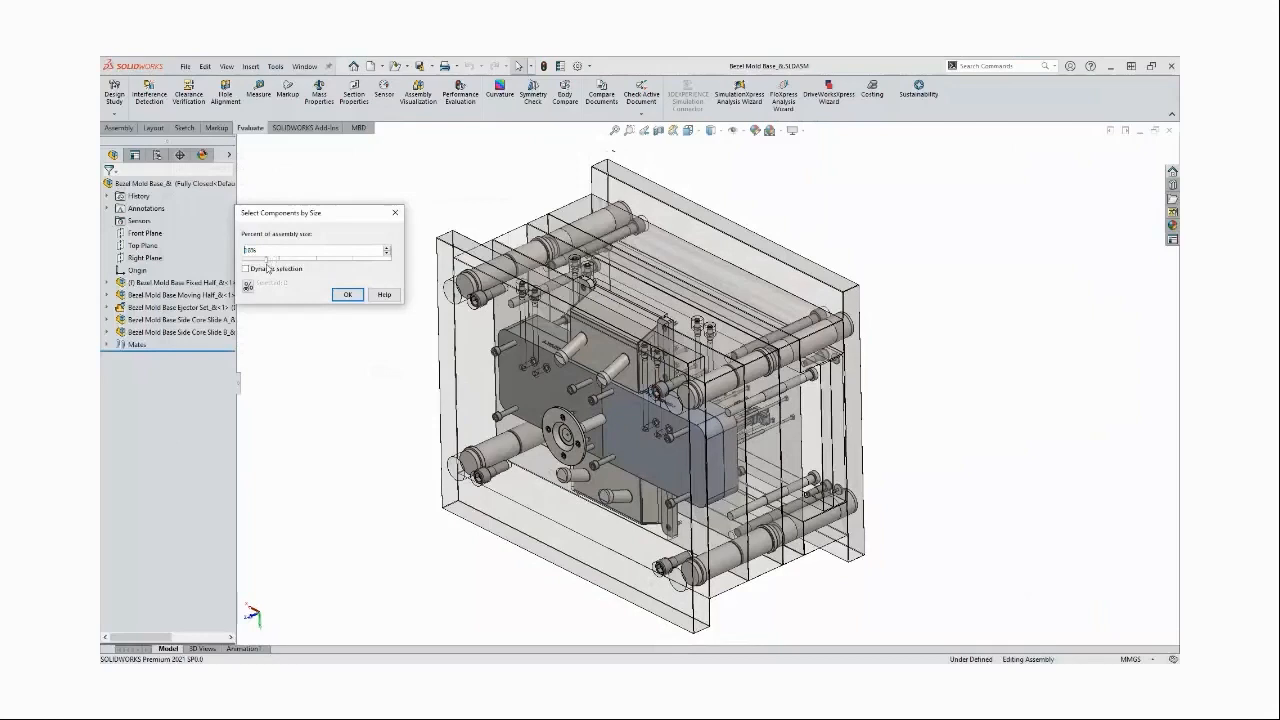
pyautogui.click(347, 294)
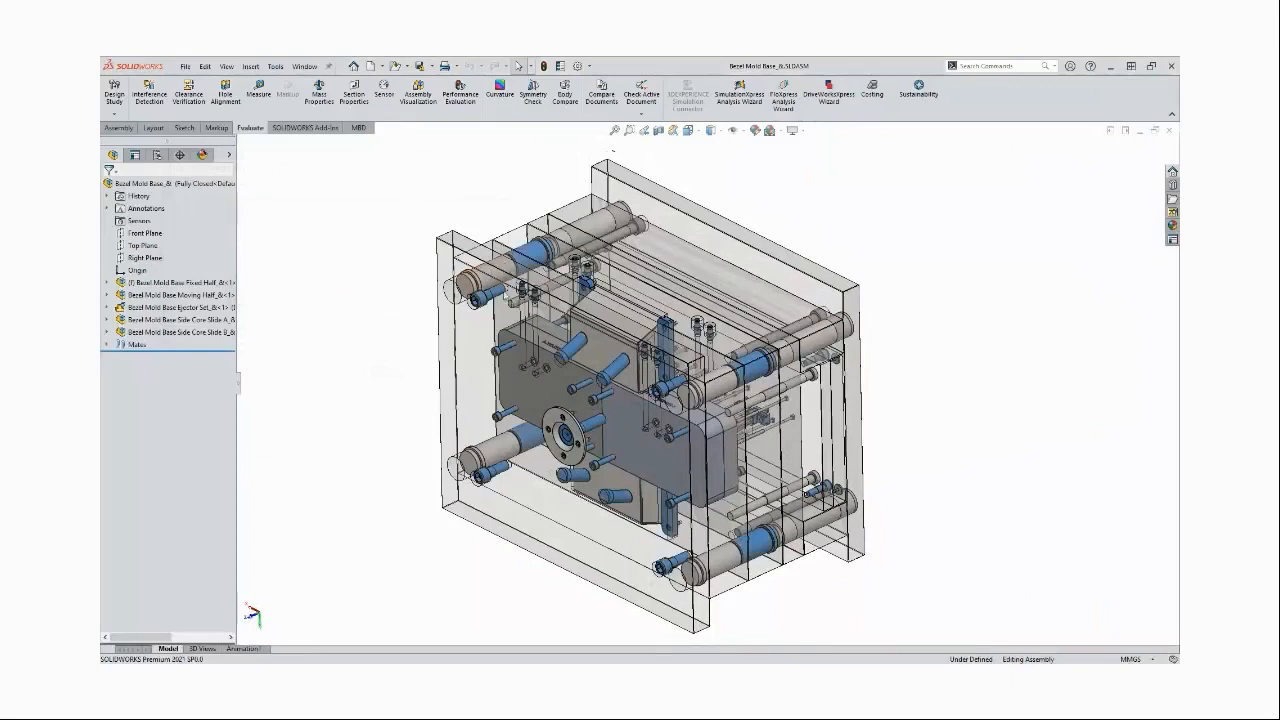
pyautogui.click(315, 261)
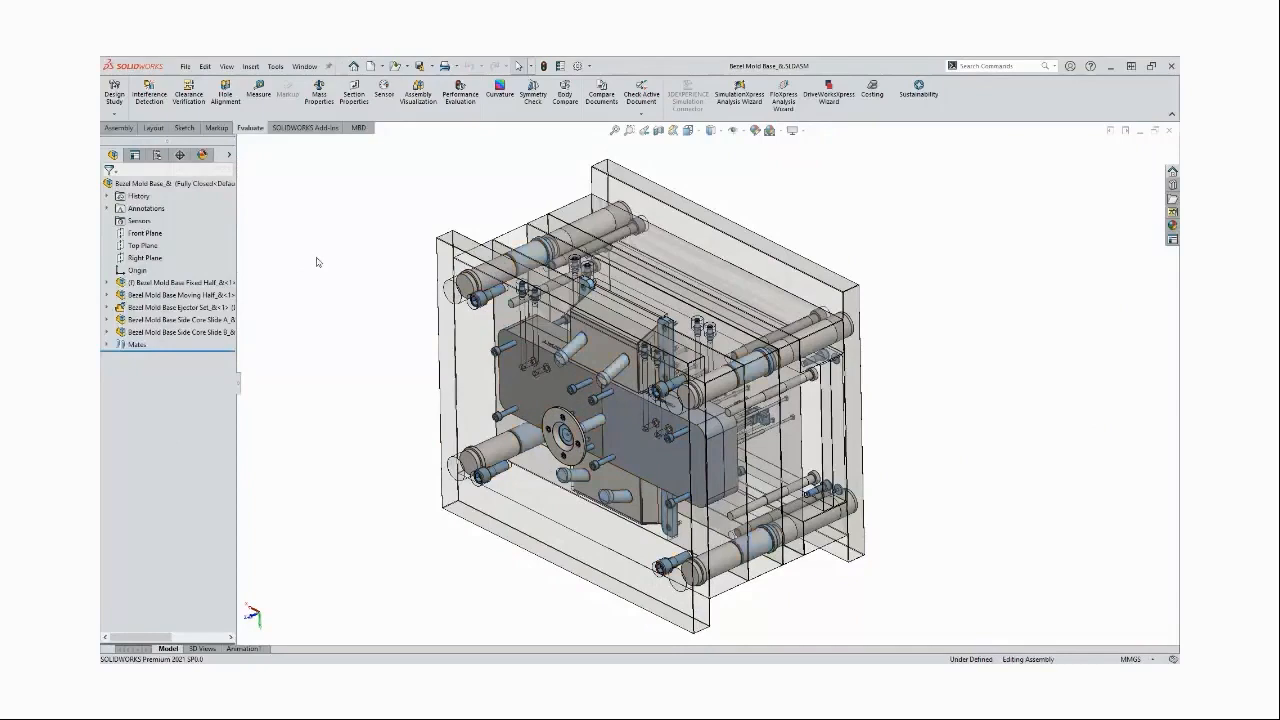
# Start Assembly Visualization, widen its list, and sort the components by Volume with the smallest first
pyautogui.click(416, 100)
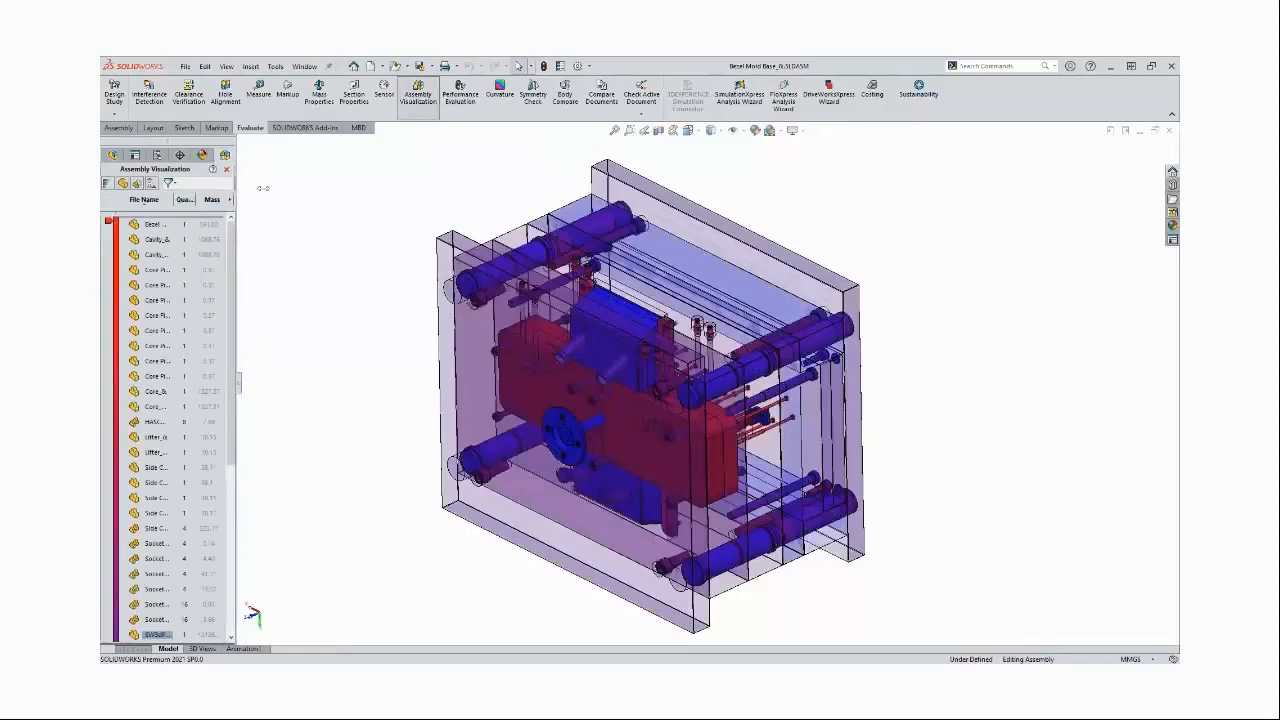
pyautogui.moveTo(236, 196); pyautogui.dragTo(310, 190)
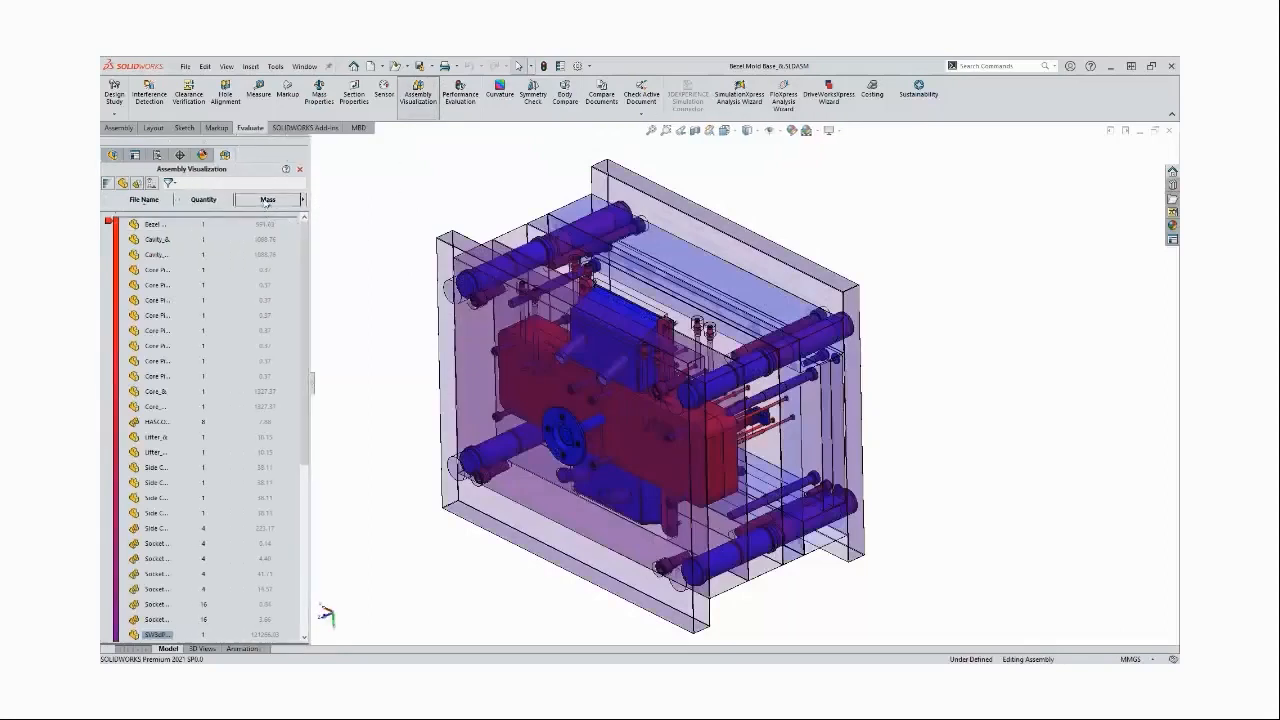
pyautogui.click(304, 200)
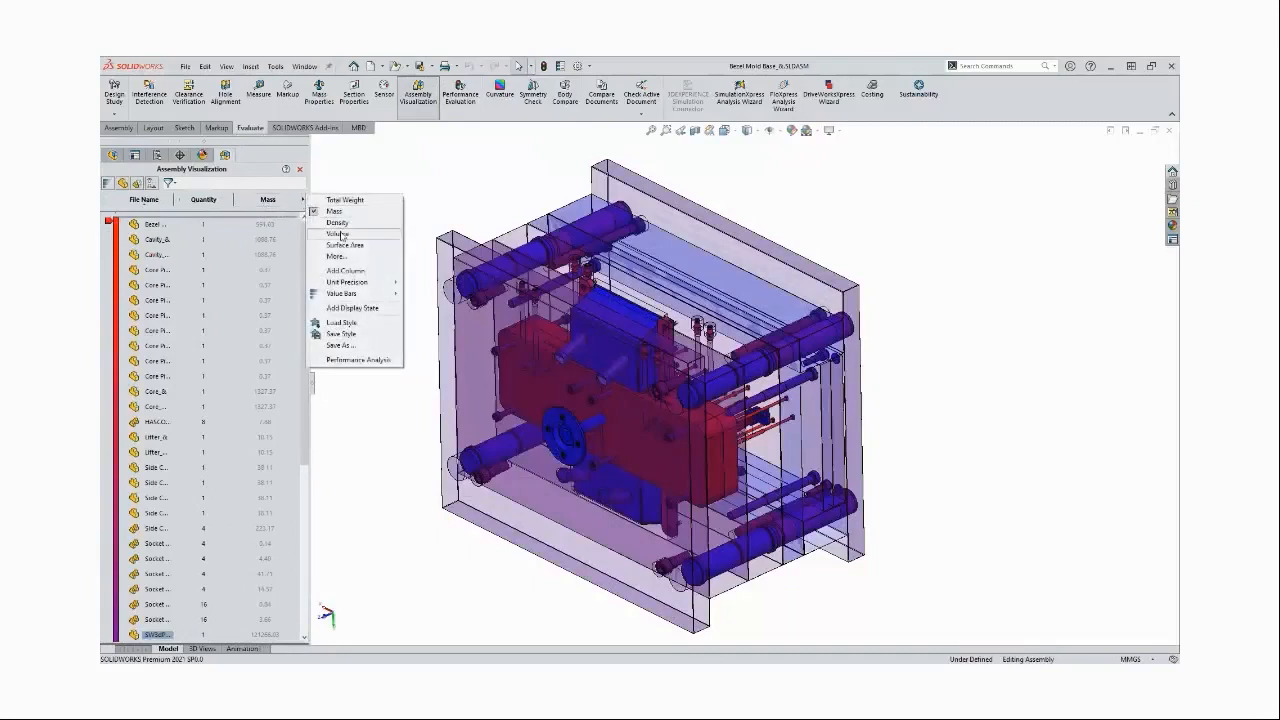
pyautogui.click(340, 234)
pyautogui.click(274, 204)
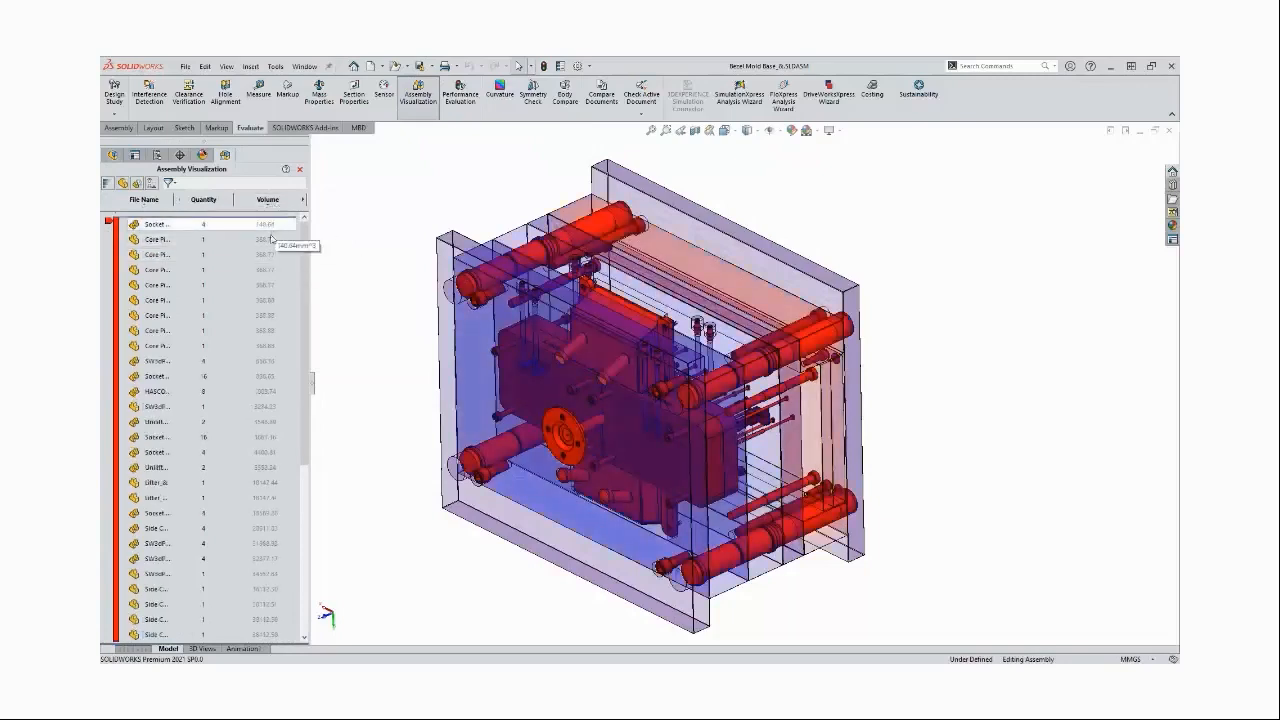
# Select the 23 smallest-volume entries in the sorted component list
pyautogui.click(266, 228)
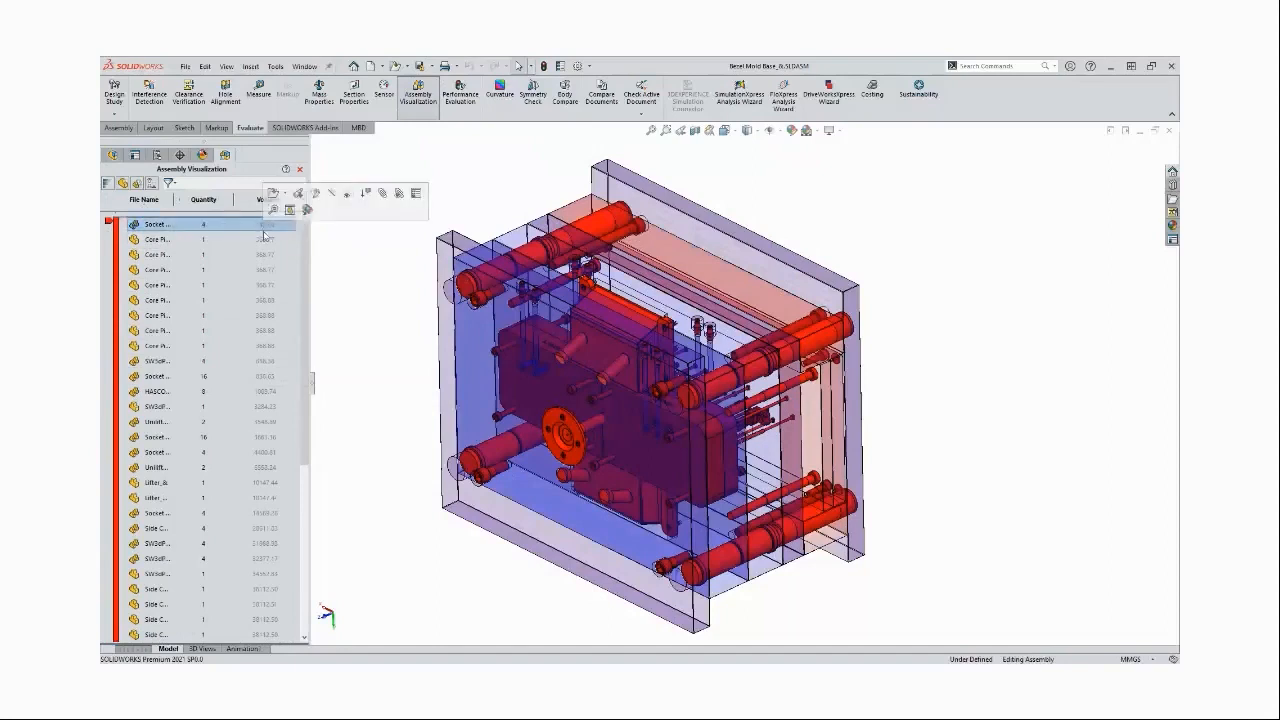
pyautogui.keyDown('shift'); pyautogui.click(266, 391); pyautogui.keyUp('shift')
pyautogui.keyDown('shift'); pyautogui.click(257, 558); pyautogui.keyUp('shift')
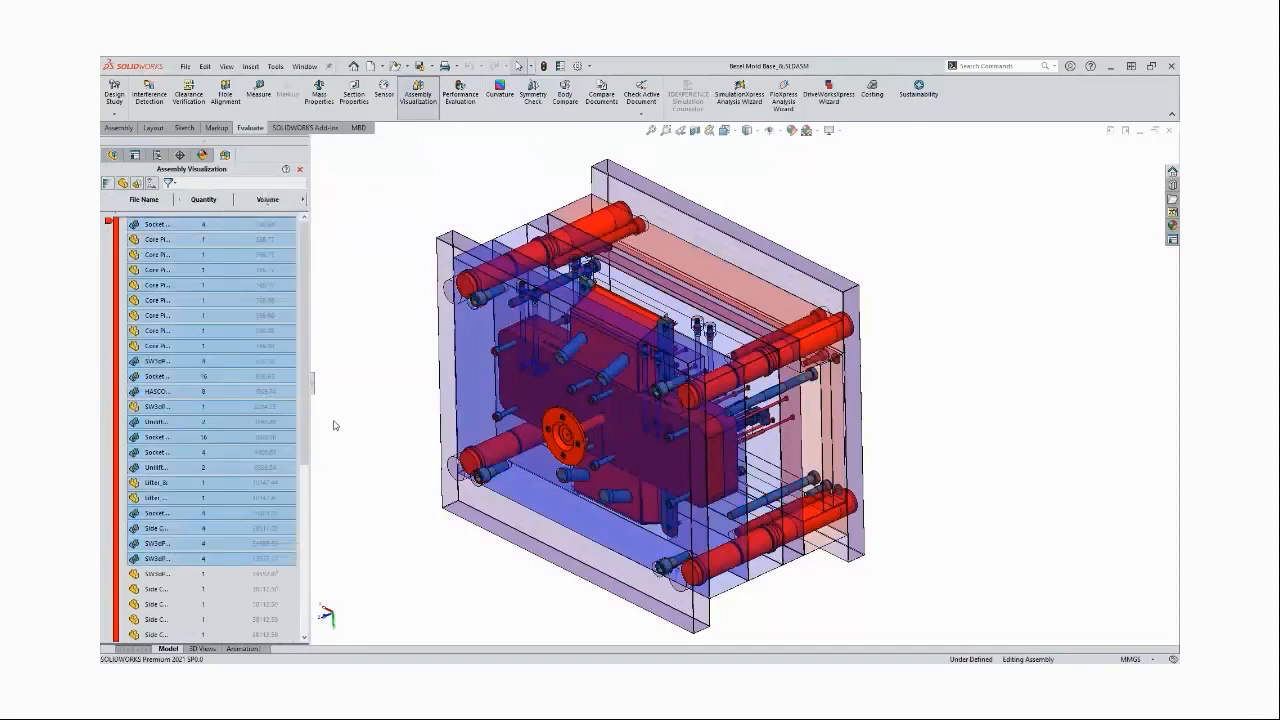
# Select the eight largest-volume entries, invert the selection to the smaller components, and clear it
pyautogui.moveTo(306, 398); pyautogui.dragTo(315, 565)
pyautogui.click(199, 628)
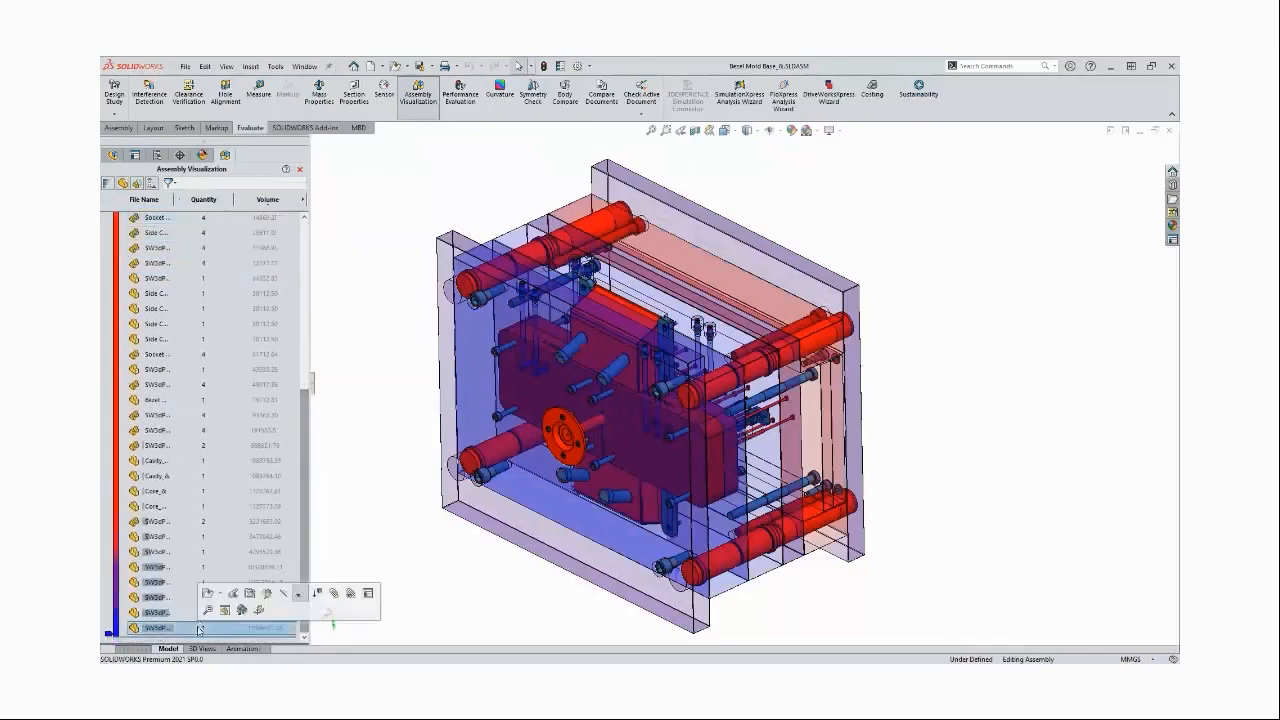
pyautogui.keyDown('shift'); pyautogui.click(194, 521); pyautogui.keyUp('shift')
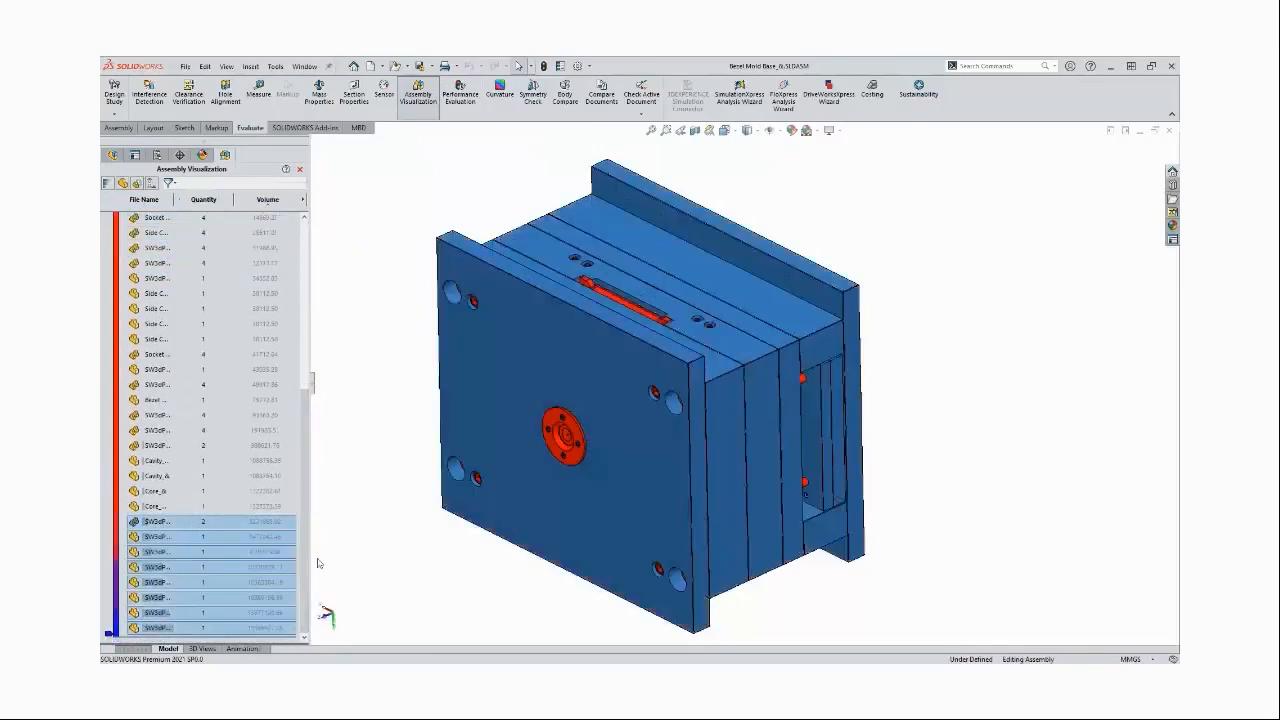
pyautogui.rightClick(262, 527)
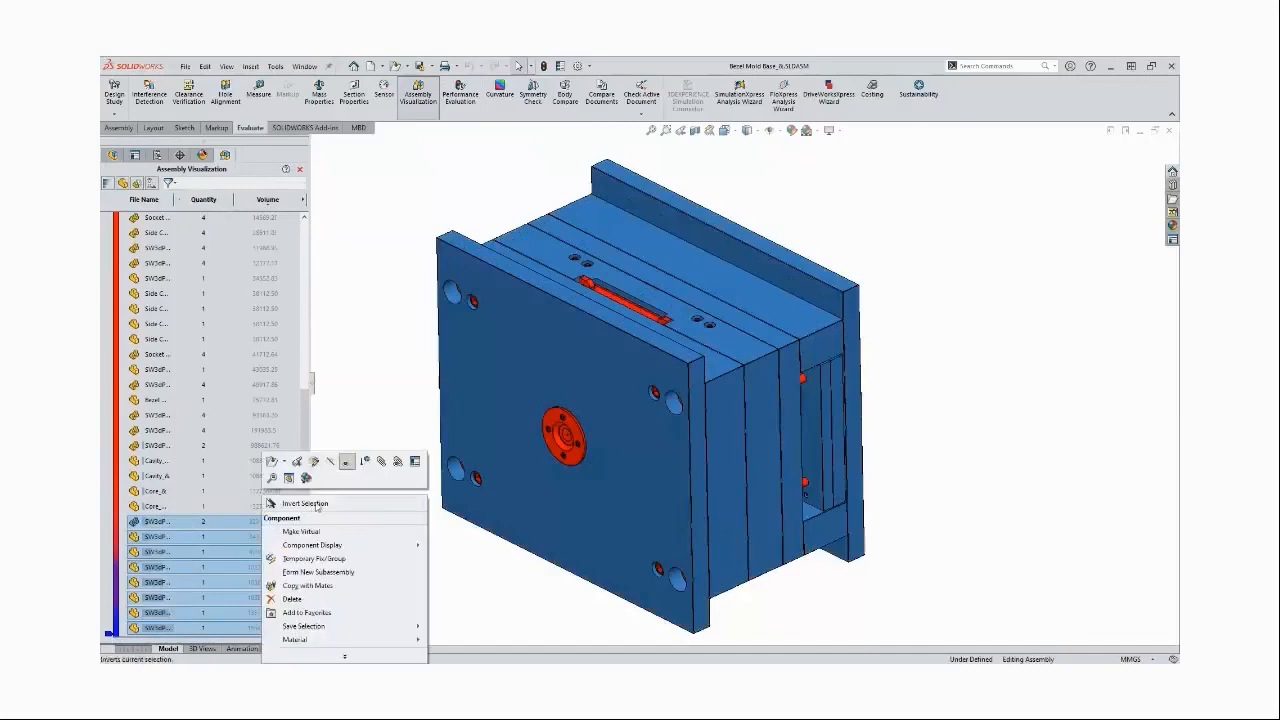
pyautogui.click(305, 503)
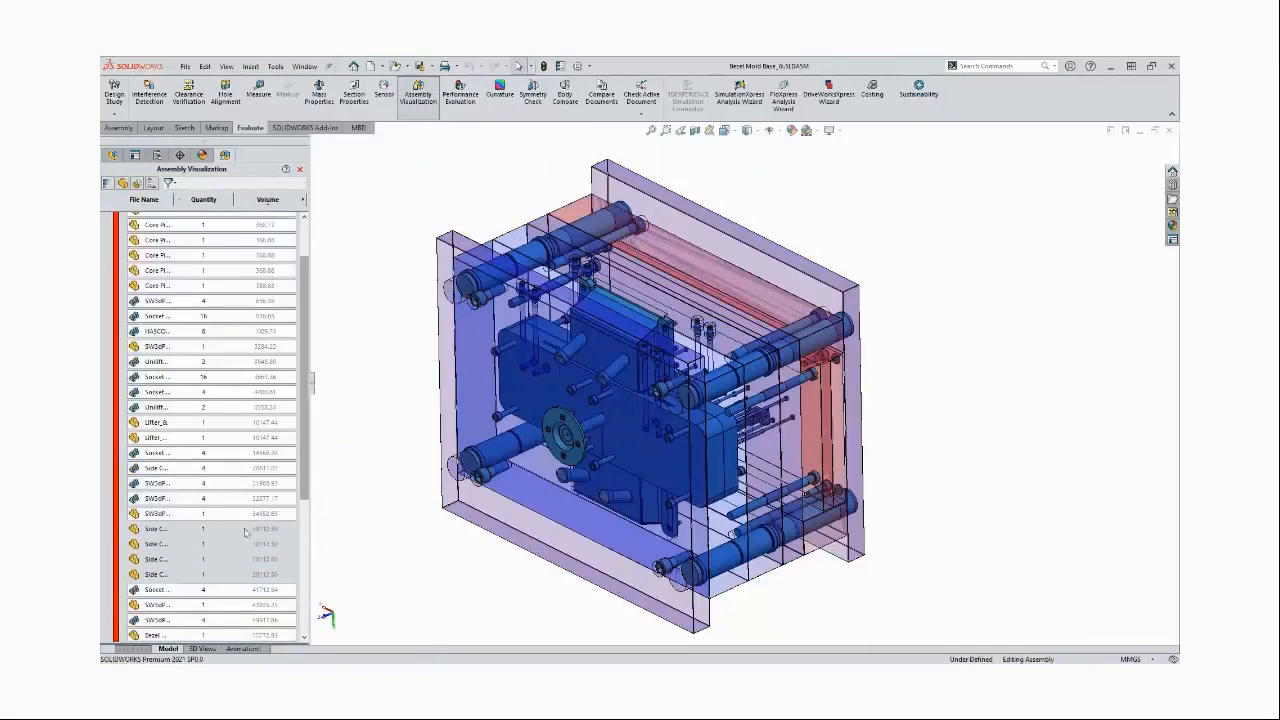
pyautogui.click(338, 430)
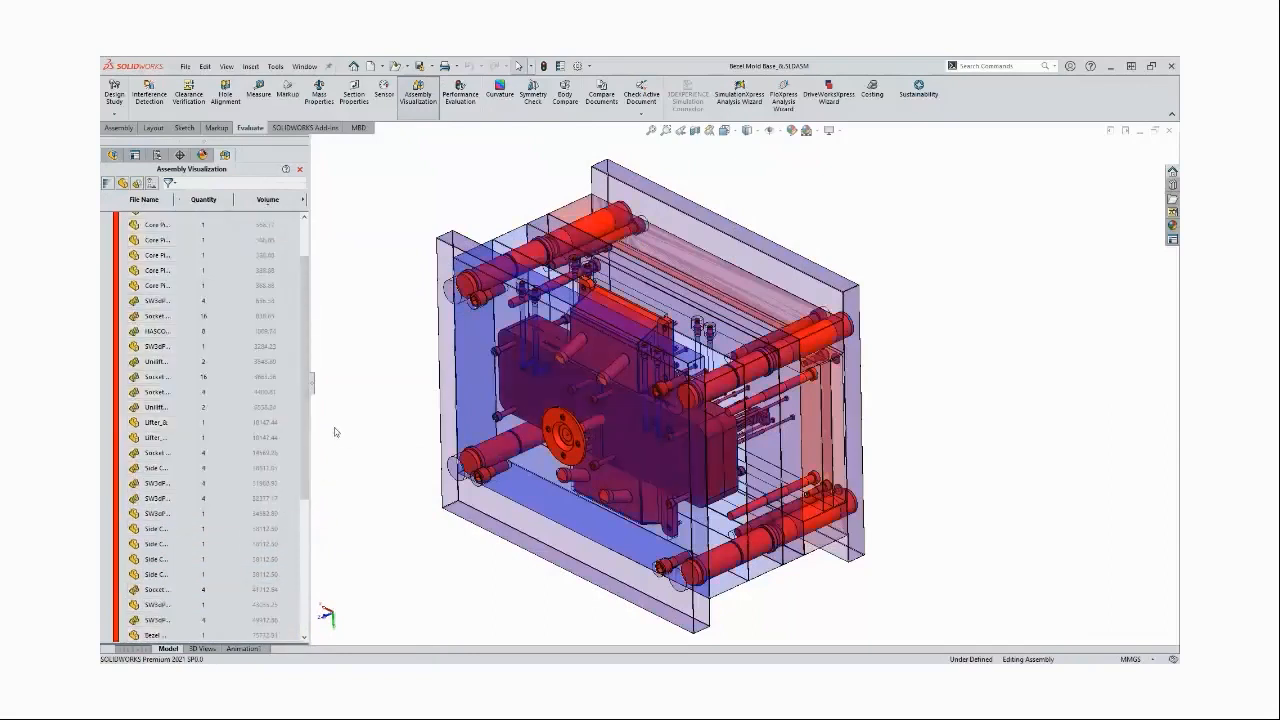
# Suppress all components from the smallest volume through the quantity-4 entry just before the quantity-2 entry above the cavities
pyautogui.scroll(-3, 206, 378)
pyautogui.scroll(-1, 206, 378)
pyautogui.keyDown('shift'); pyautogui.click(223, 579); pyautogui.keyUp('shift')
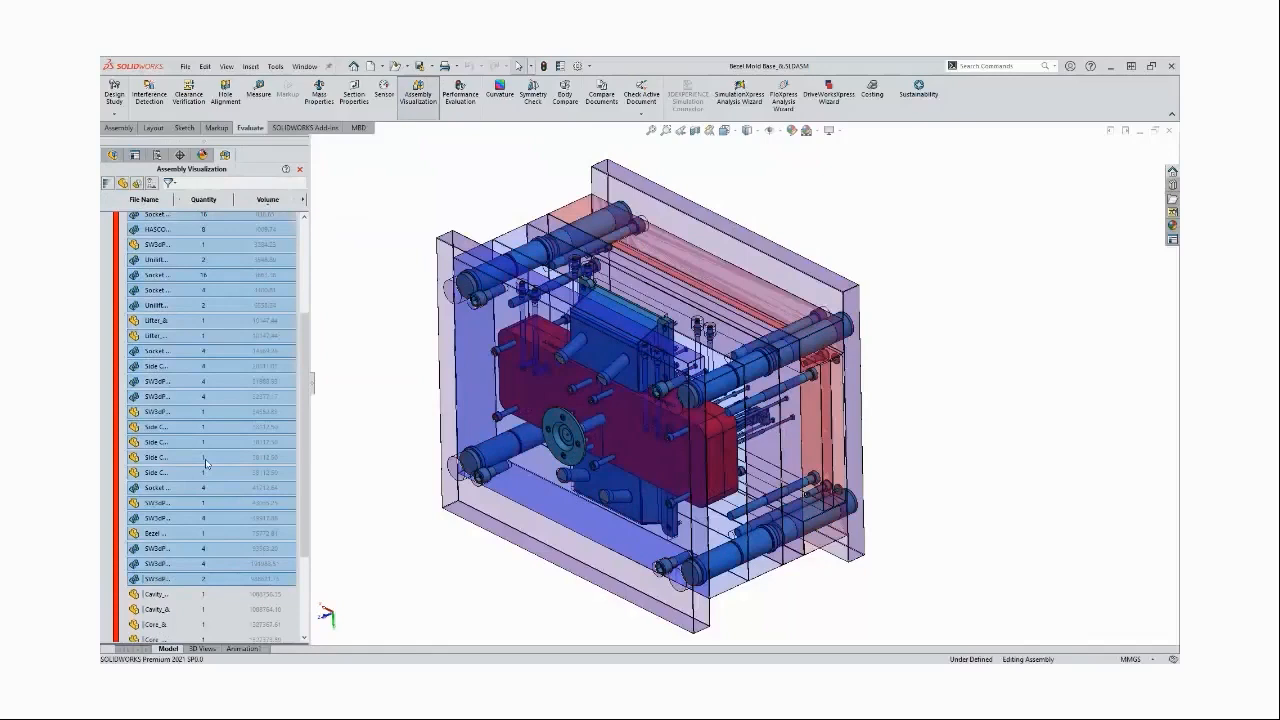
pyautogui.keyDown('ctrl'); pyautogui.click(181, 580); pyautogui.keyUp('ctrl')
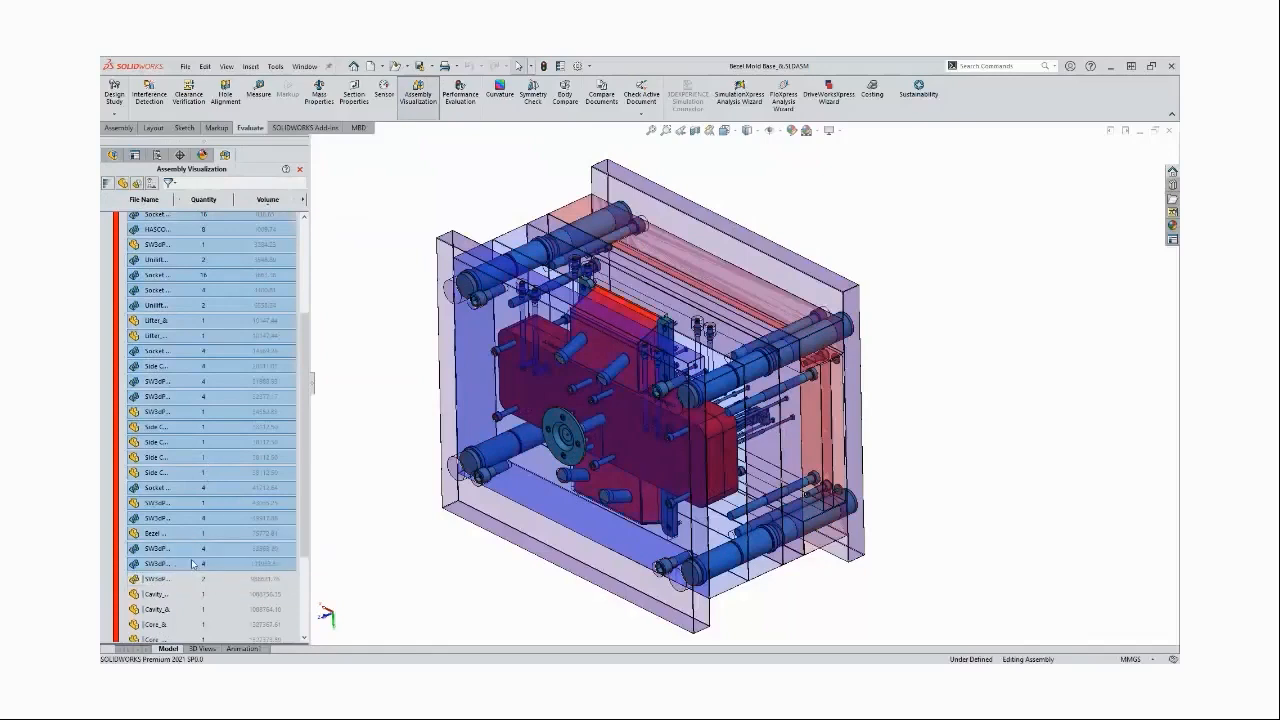
pyautogui.keyDown('ctrl'); pyautogui.click(153, 565); pyautogui.keyUp('ctrl')
pyautogui.keyDown('ctrl'); pyautogui.click(155, 566); pyautogui.keyUp('ctrl')
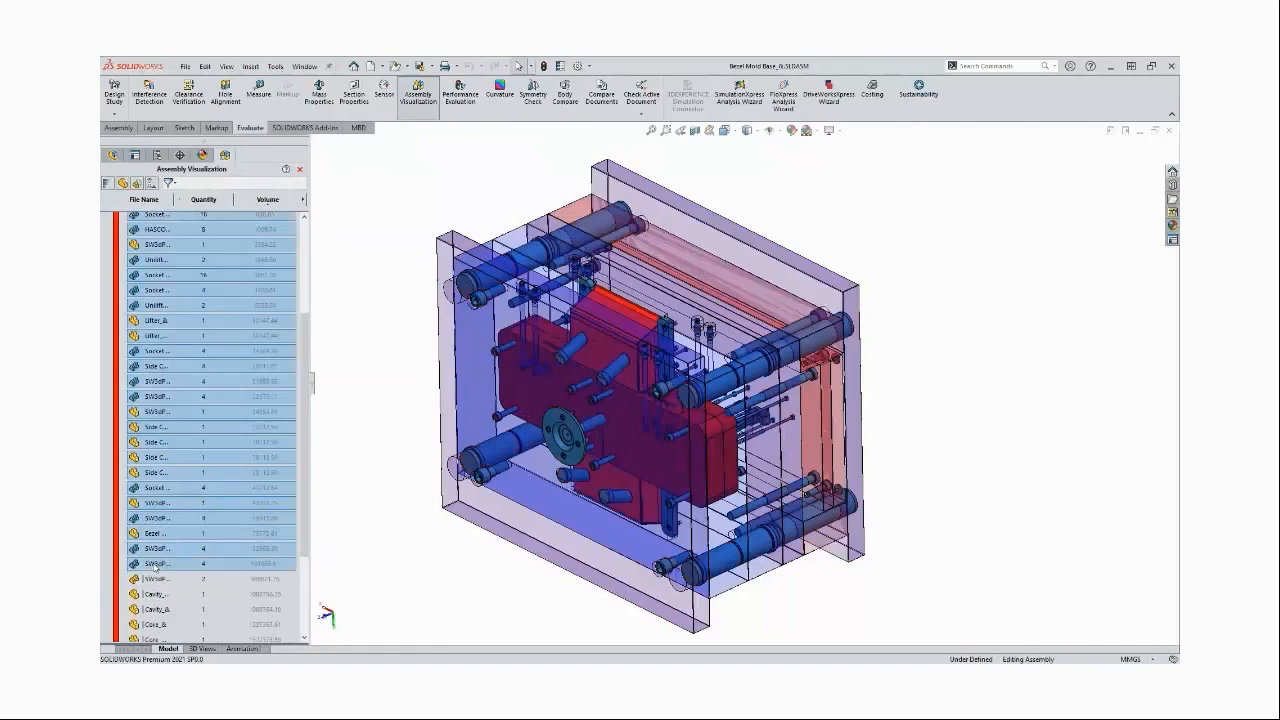
pyautogui.rightClick(258, 506)
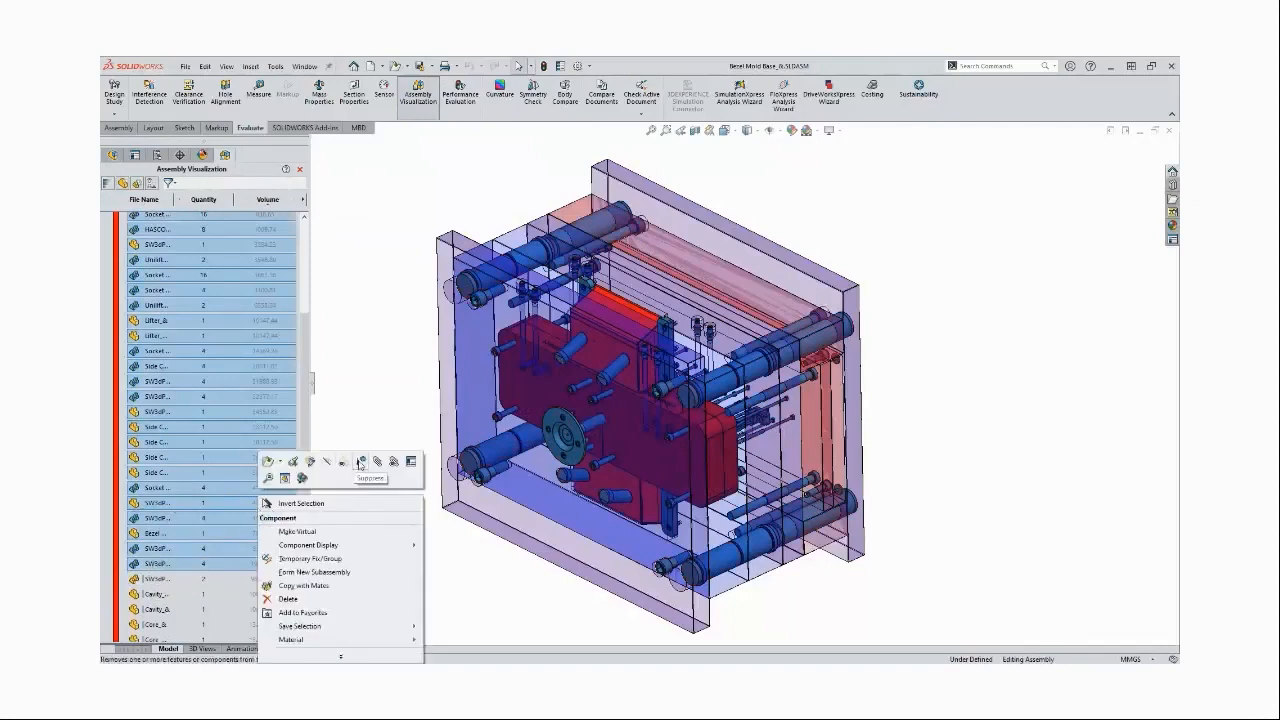
pyautogui.click(361, 462)
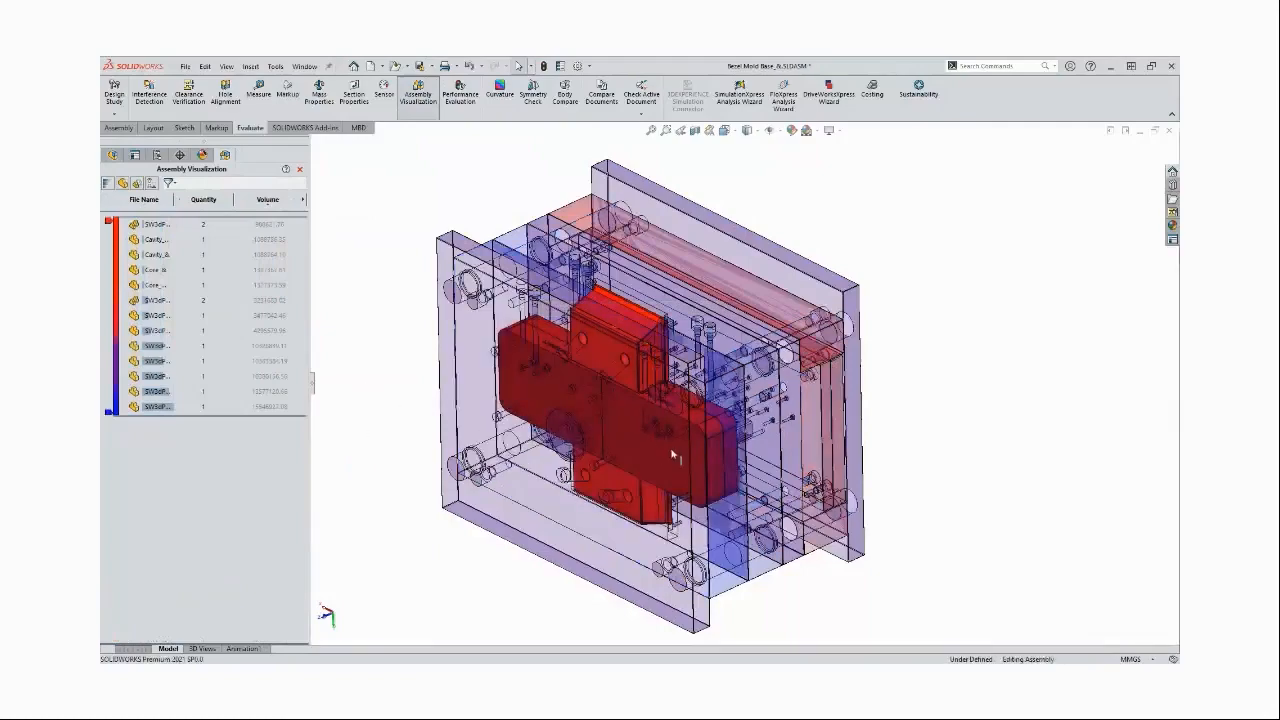
# Return to the FeatureManager tree and expand the Bezel Mold Base Ejector Set subassembly to examine its errors
pyautogui.moveTo(768, 362)
pyautogui.mouseDown(button='middle')
pyautogui.moveTo(757, 375)
pyautogui.moveTo(768, 370)
pyautogui.mouseUp(button='middle')
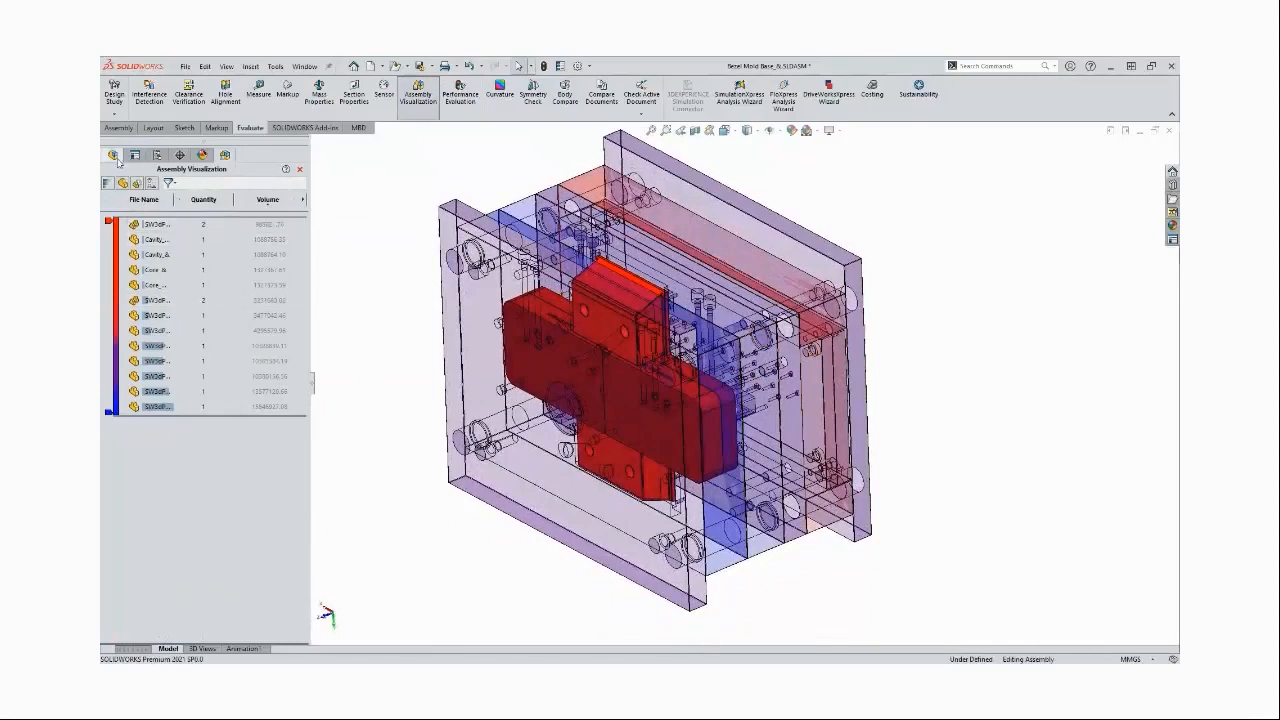
pyautogui.click(113, 154)
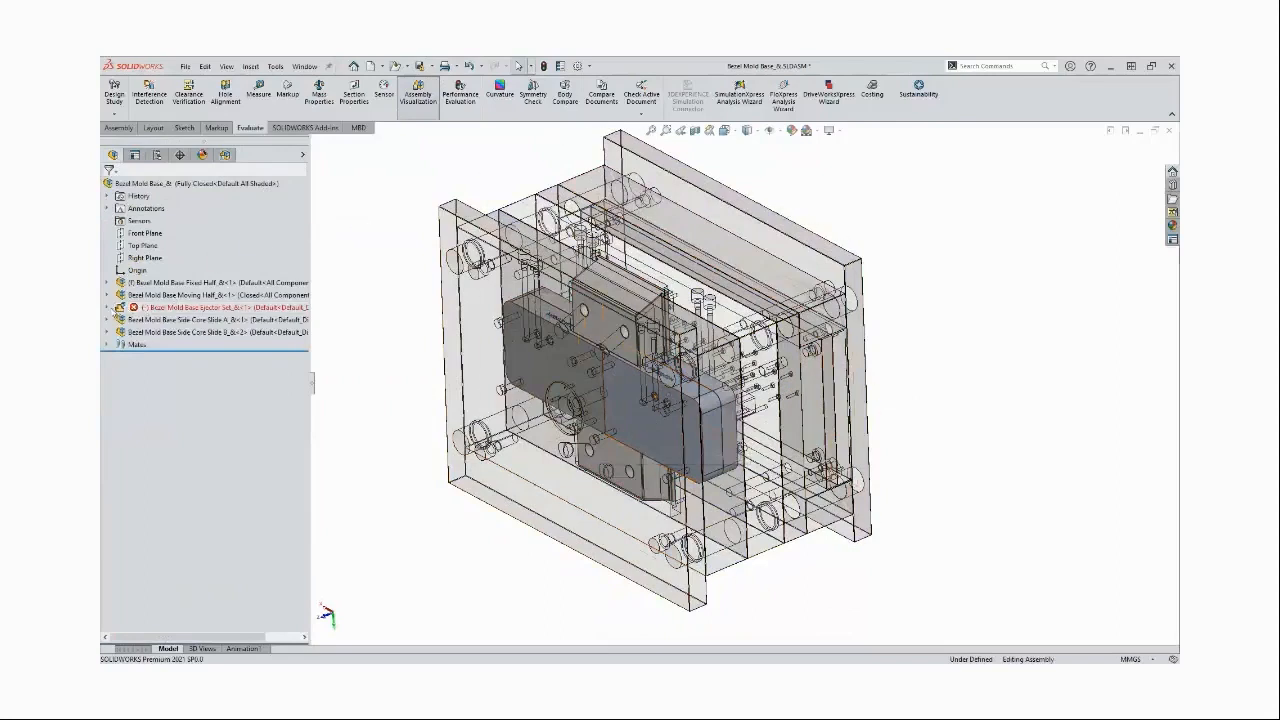
pyautogui.click(108, 308)
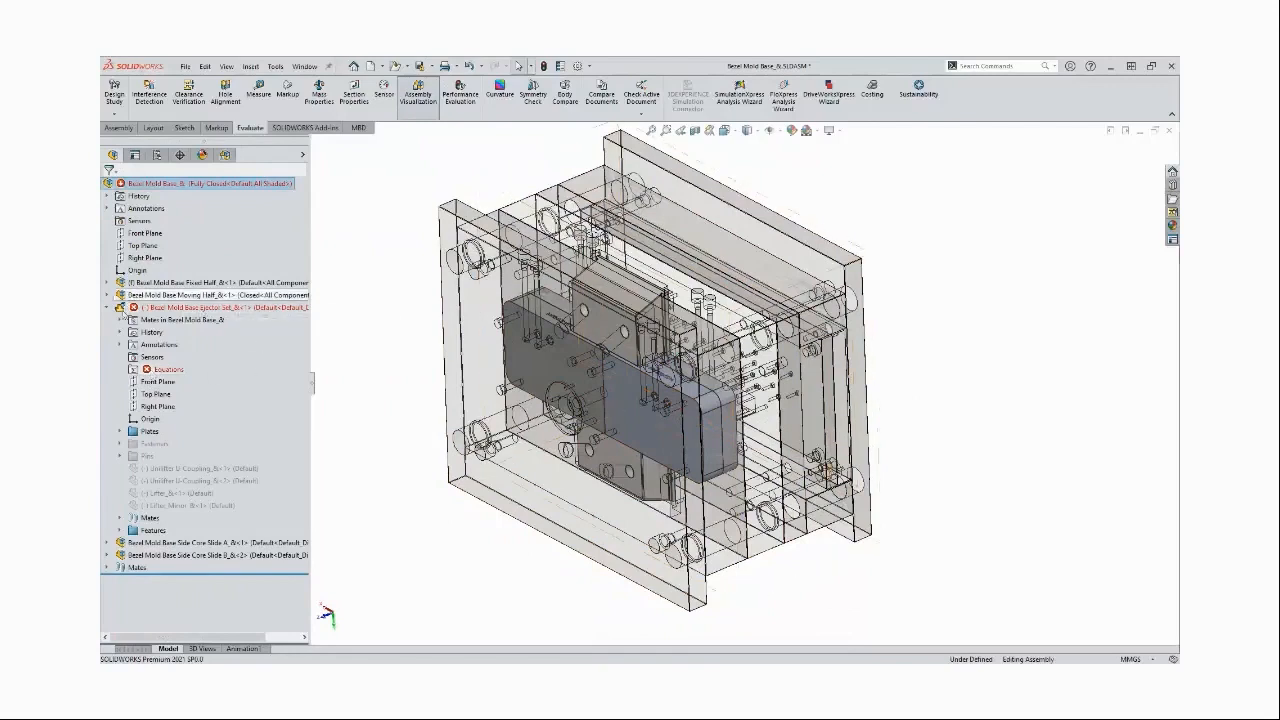
# Collapse the Ejector Set subassembly, open the Core part on its own, and examine the cavity part number engraved on its side
pyautogui.click(108, 308)
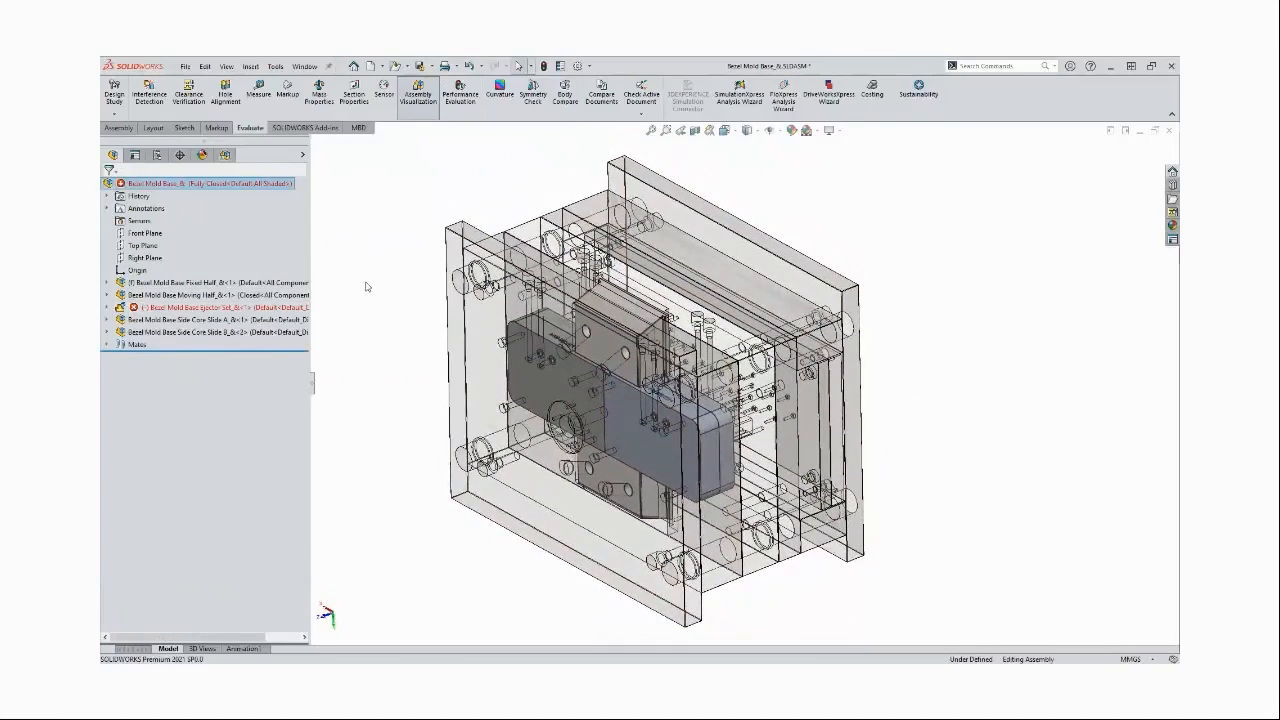
pyautogui.click(419, 98)
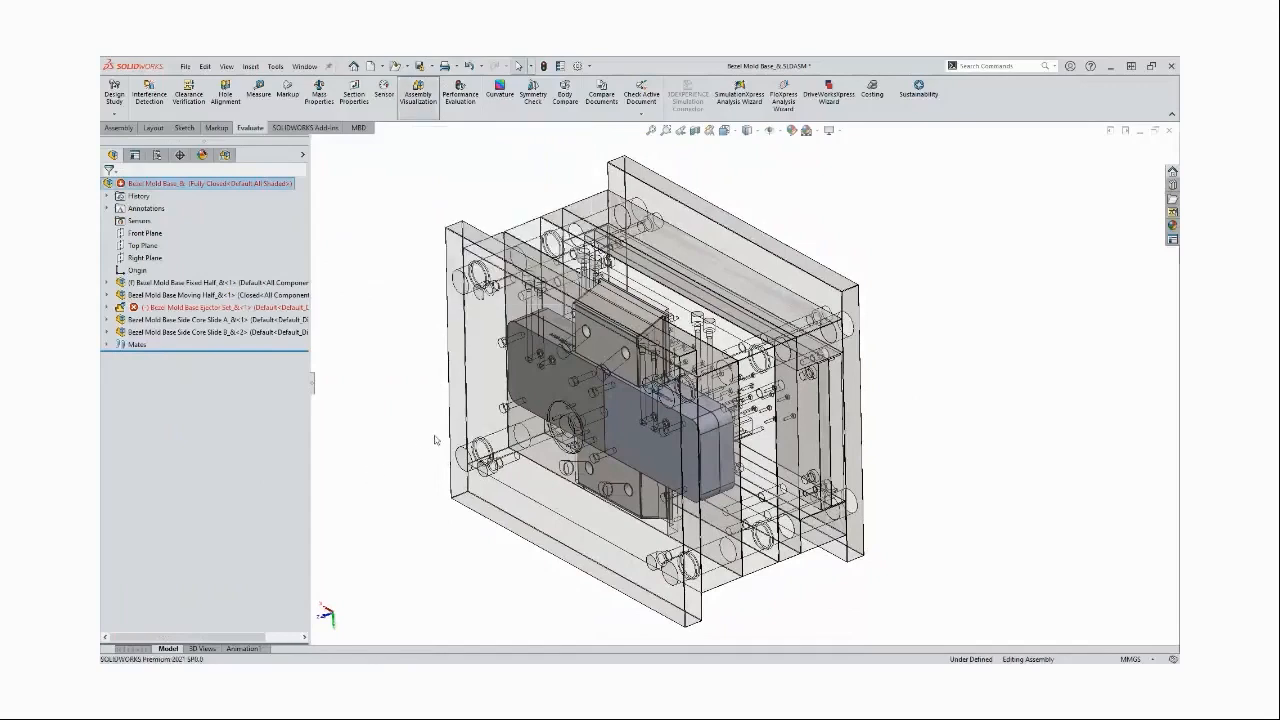
pyautogui.click(711, 458)
pyautogui.click(739, 389)
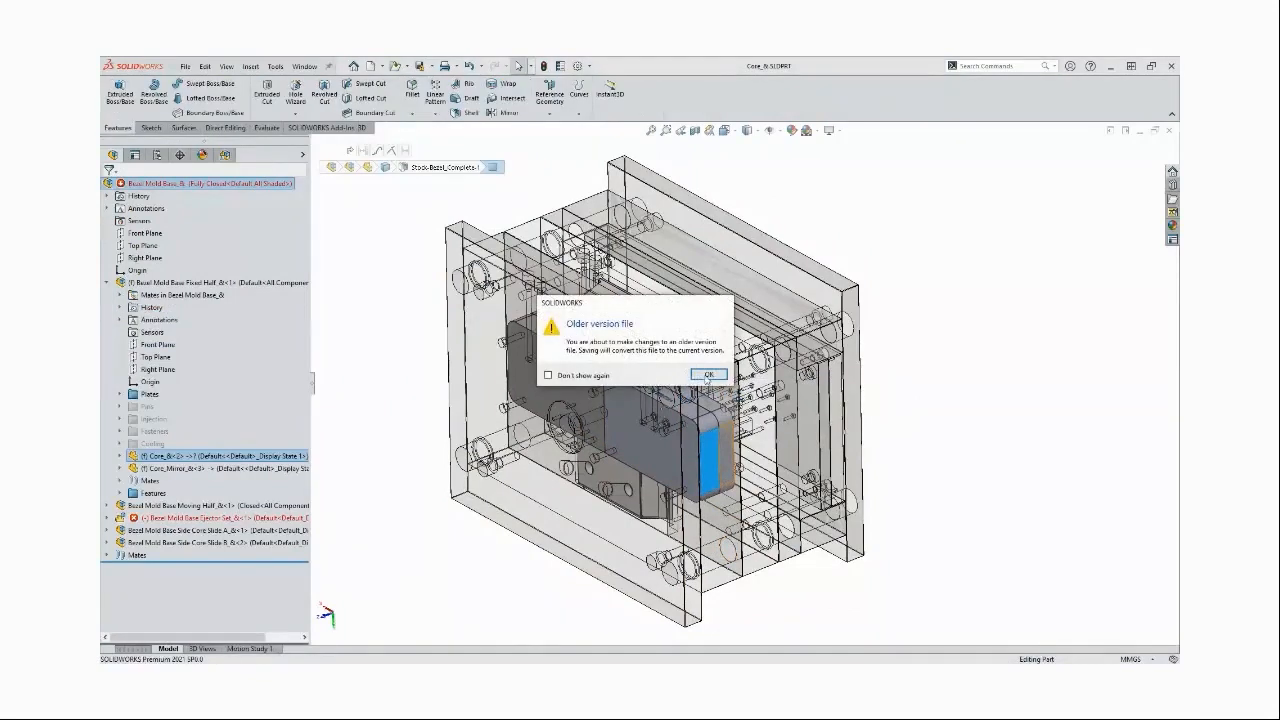
pyautogui.click(708, 374)
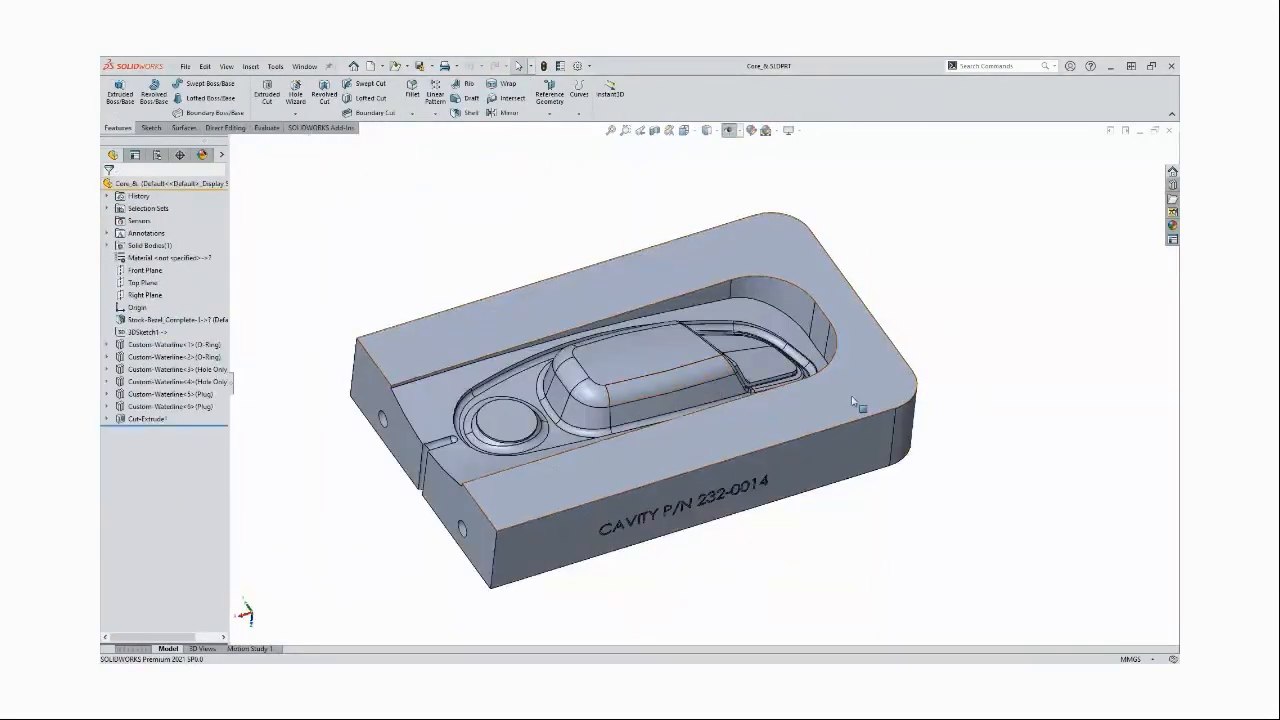
pyautogui.press('Up')
pyautogui.press('Up')
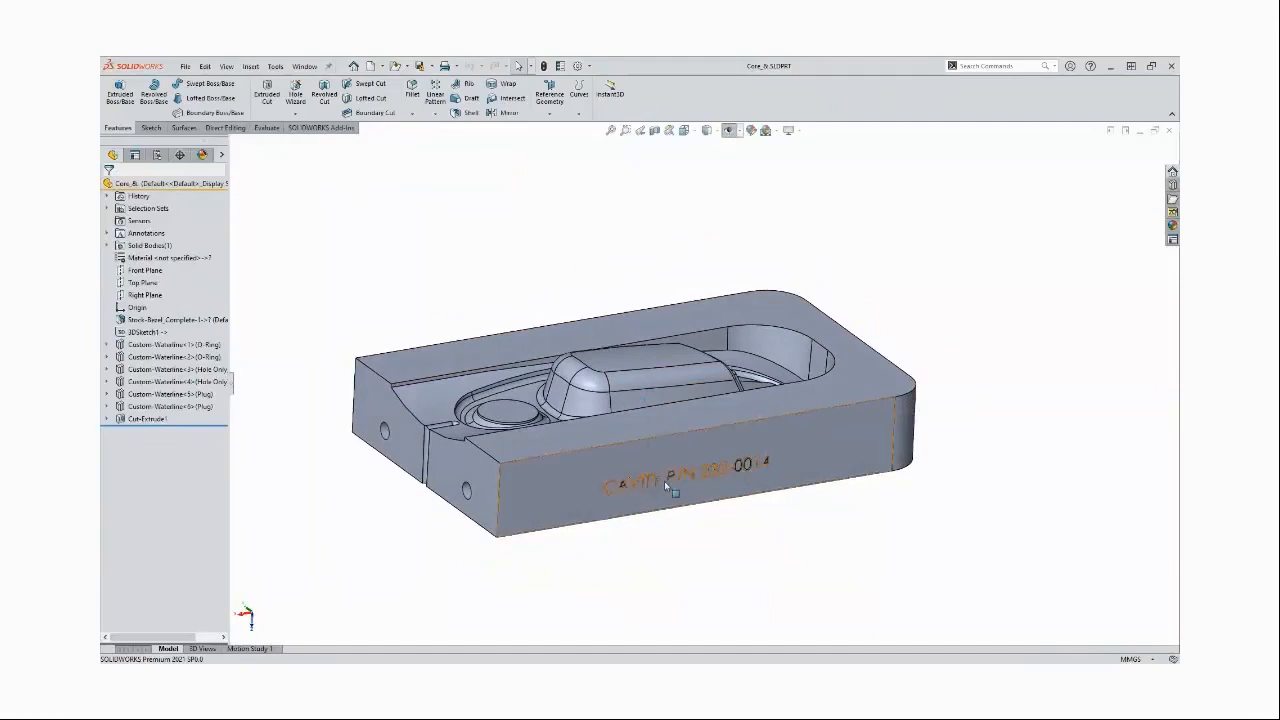
pyautogui.scroll(-5, 661, 478)
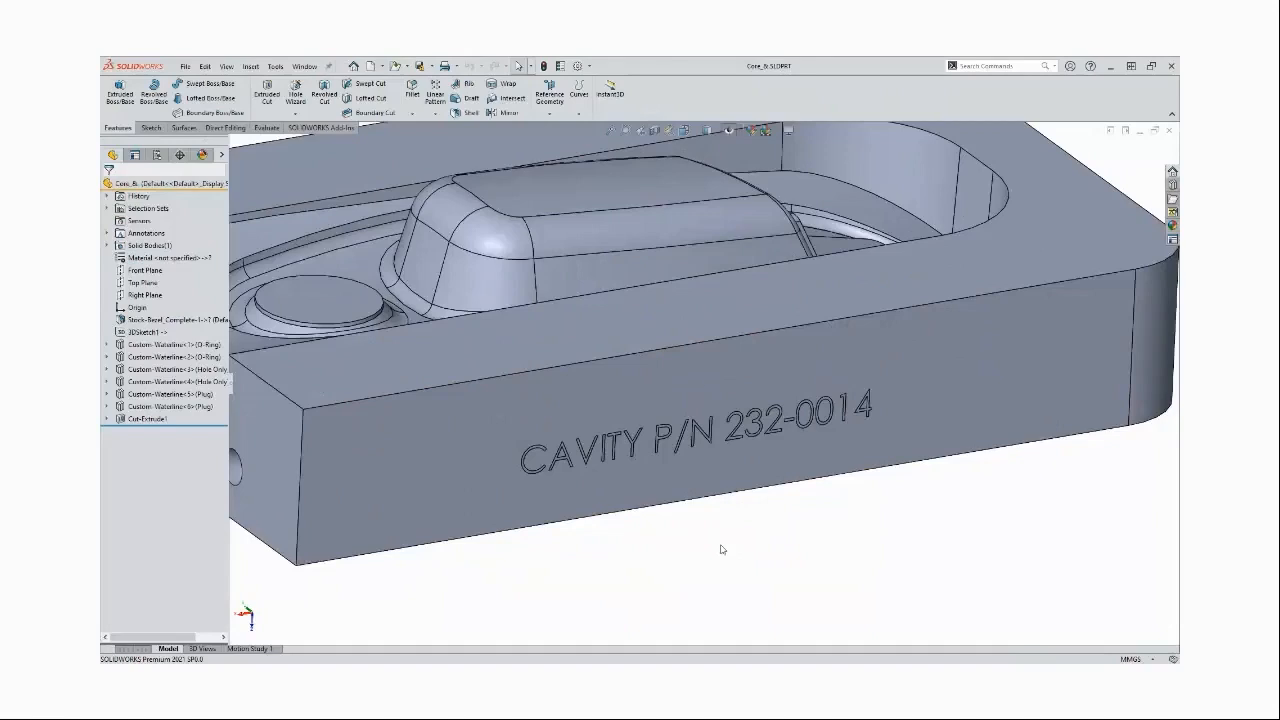
pyautogui.scroll(10, 722, 549)
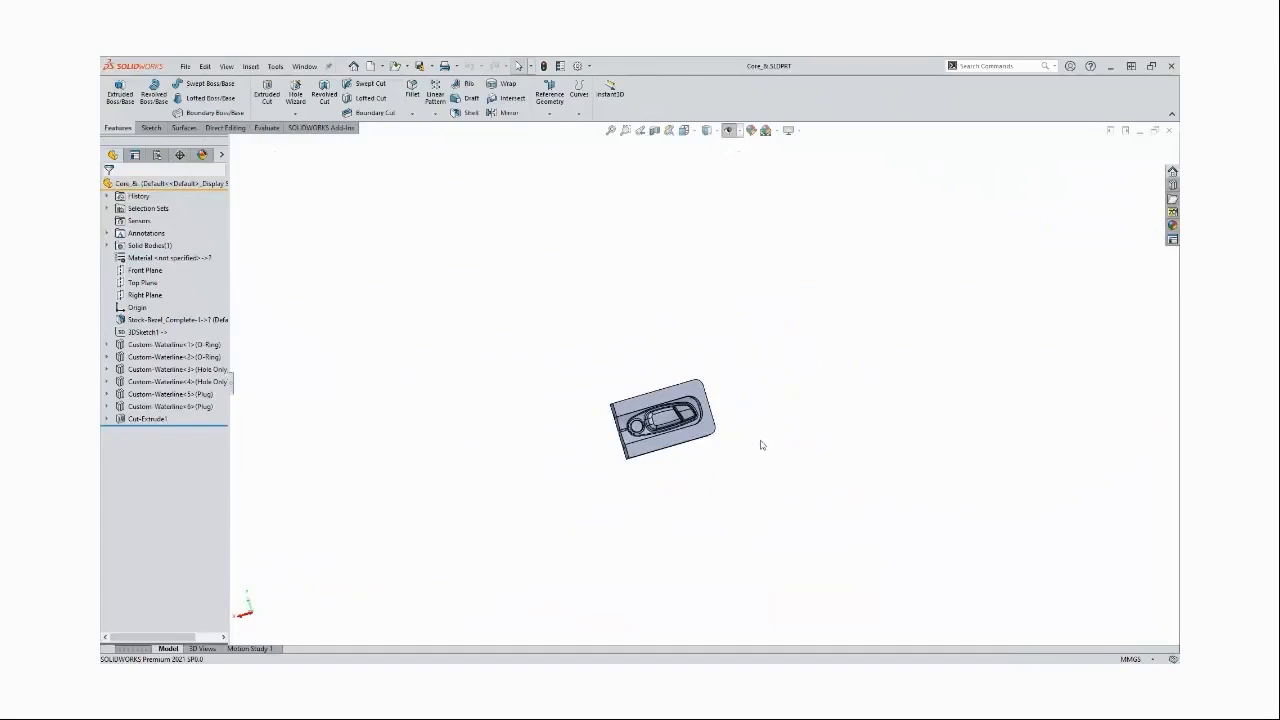
# Check all solids and surfaces of the Core part for invalid faces, invalid edges and open surfaces
pyautogui.click(279, 132)
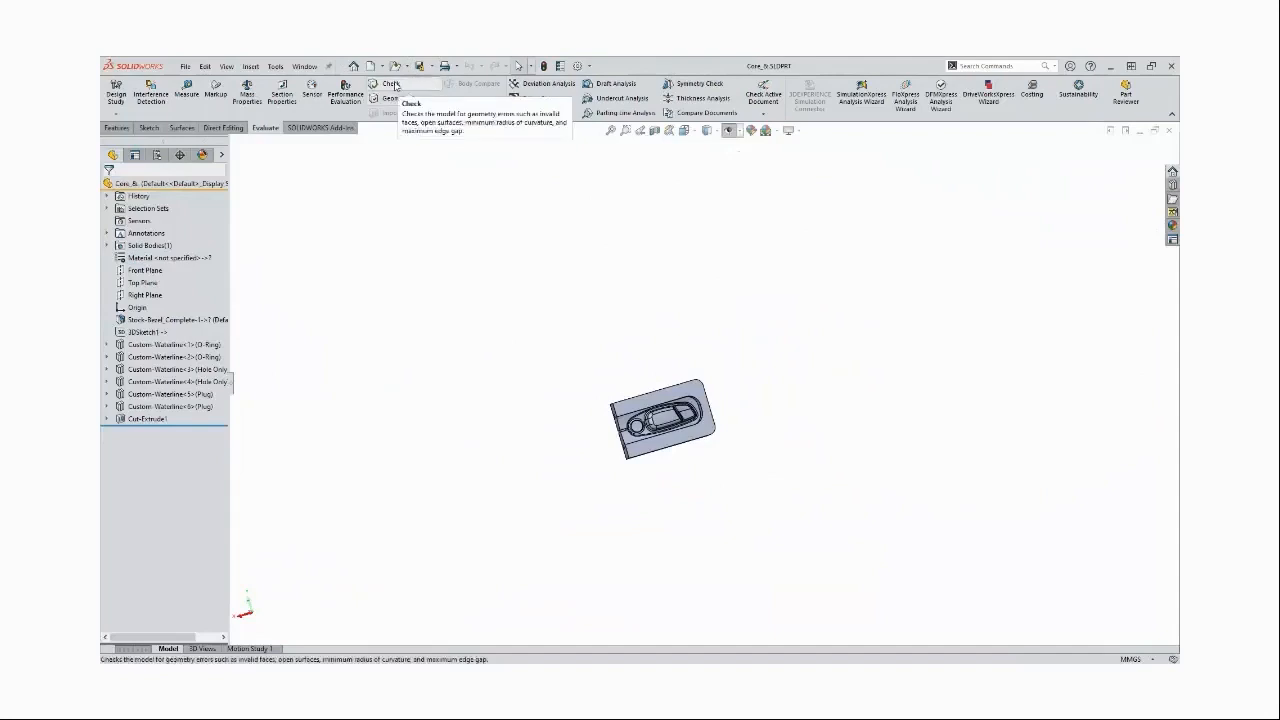
pyautogui.click(392, 84)
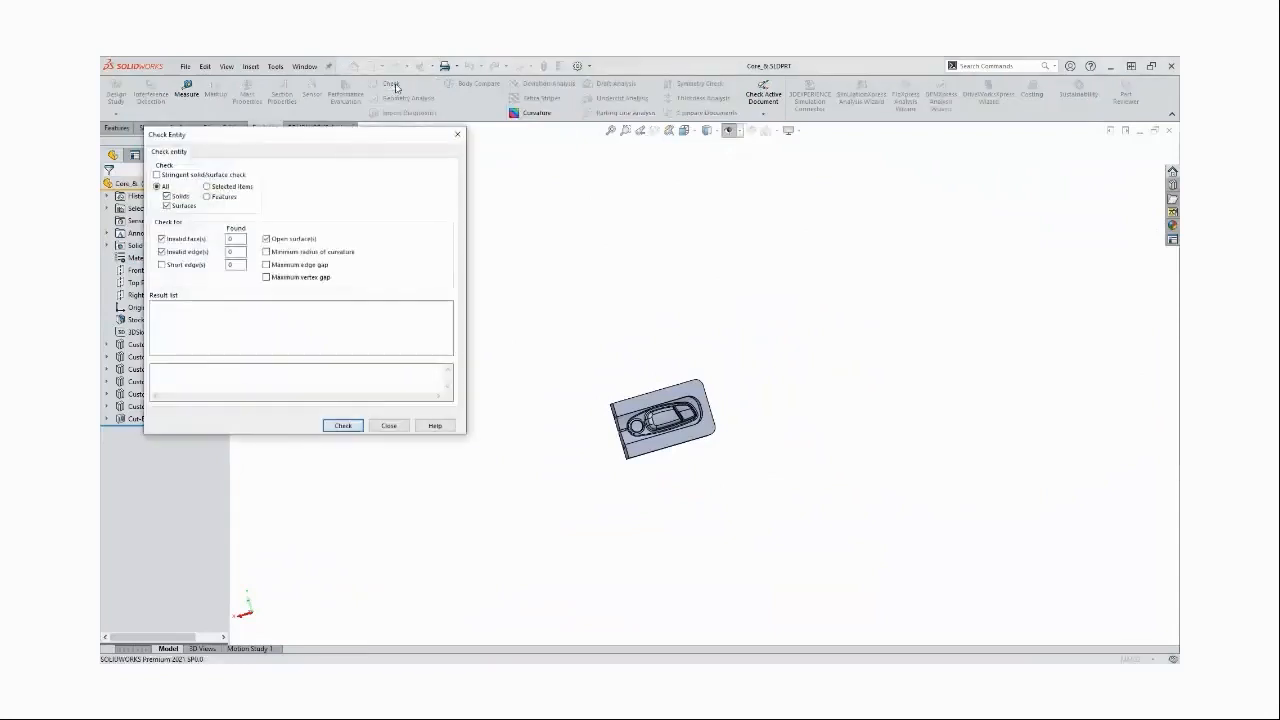
pyautogui.click(336, 426)
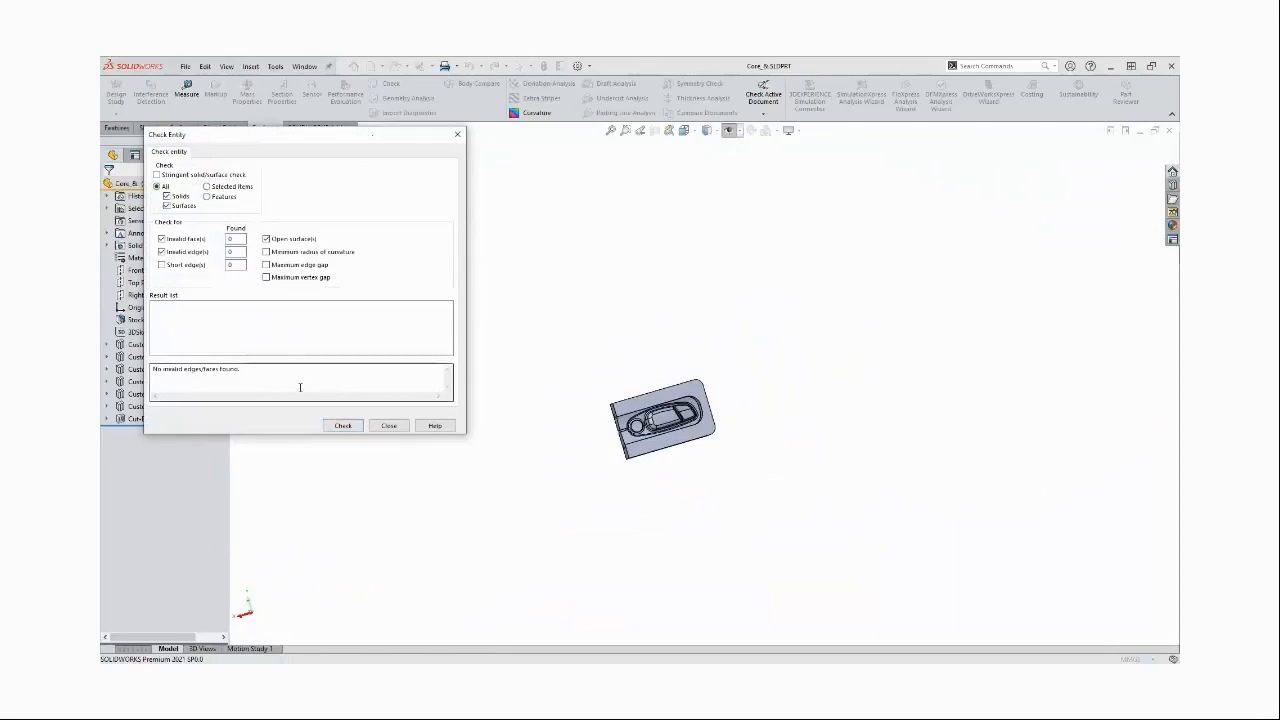
# Add short edges to the geometry check with a limit of 0.2 mm and run it again
pyautogui.click(162, 265)
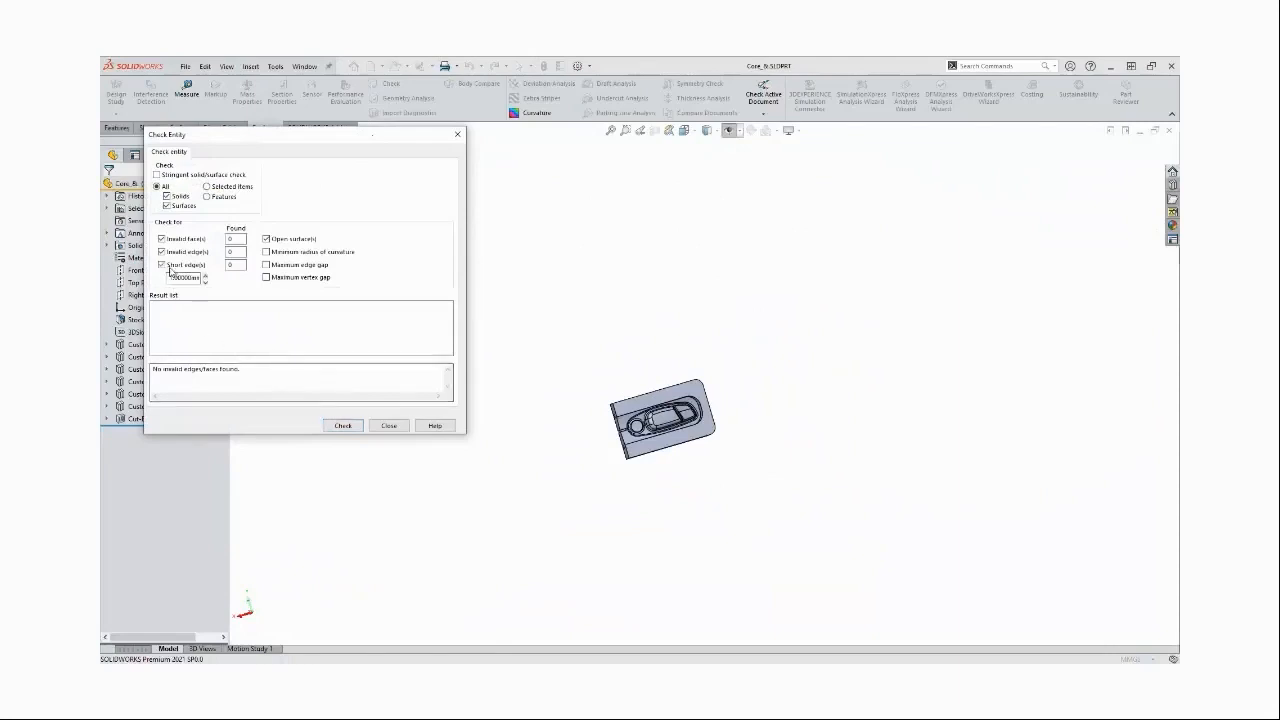
pyautogui.doubleClick(180, 277)
pyautogui.write('2')
pyautogui.click(340, 427)
# Locate several of the listed short edges on the model around the engraved lettering, and close the geometry check
pyautogui.click(200, 305)
pyautogui.click(202, 320)
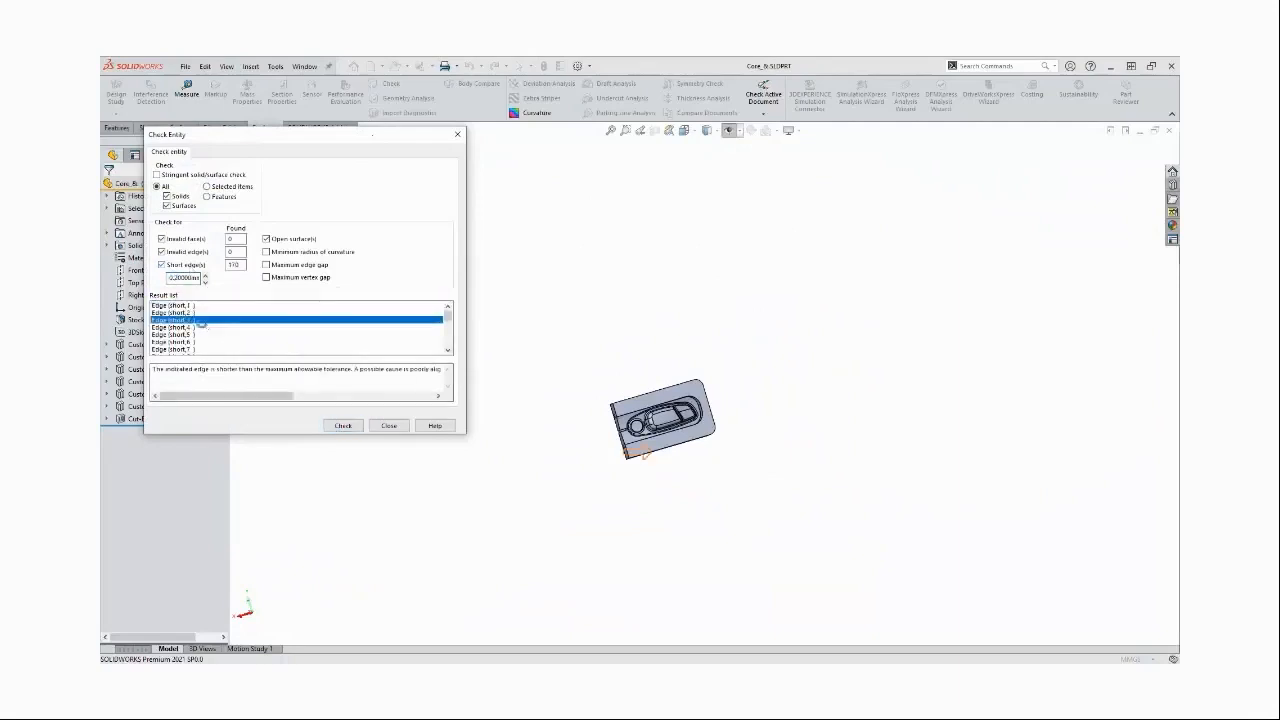
pyautogui.moveTo(671, 463); pyautogui.dragTo(671, 463, button='middle')
pyautogui.scroll(-10, 671, 463)
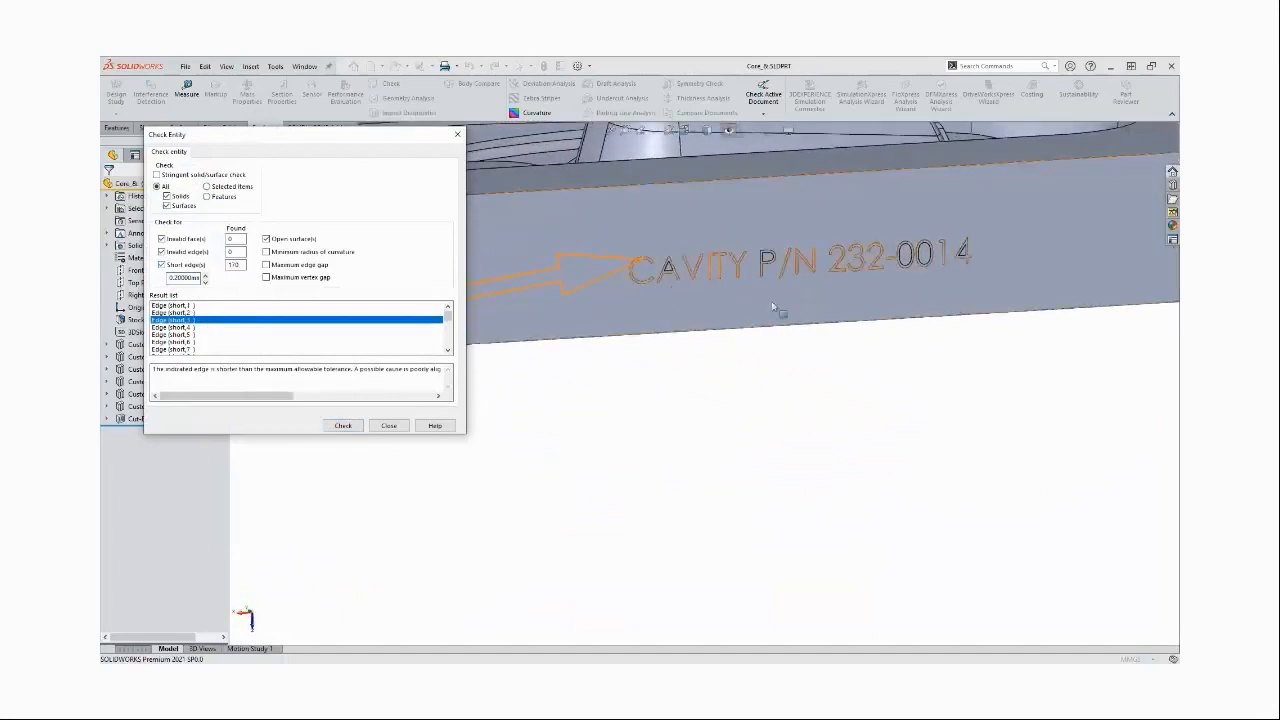
pyautogui.click(203, 334)
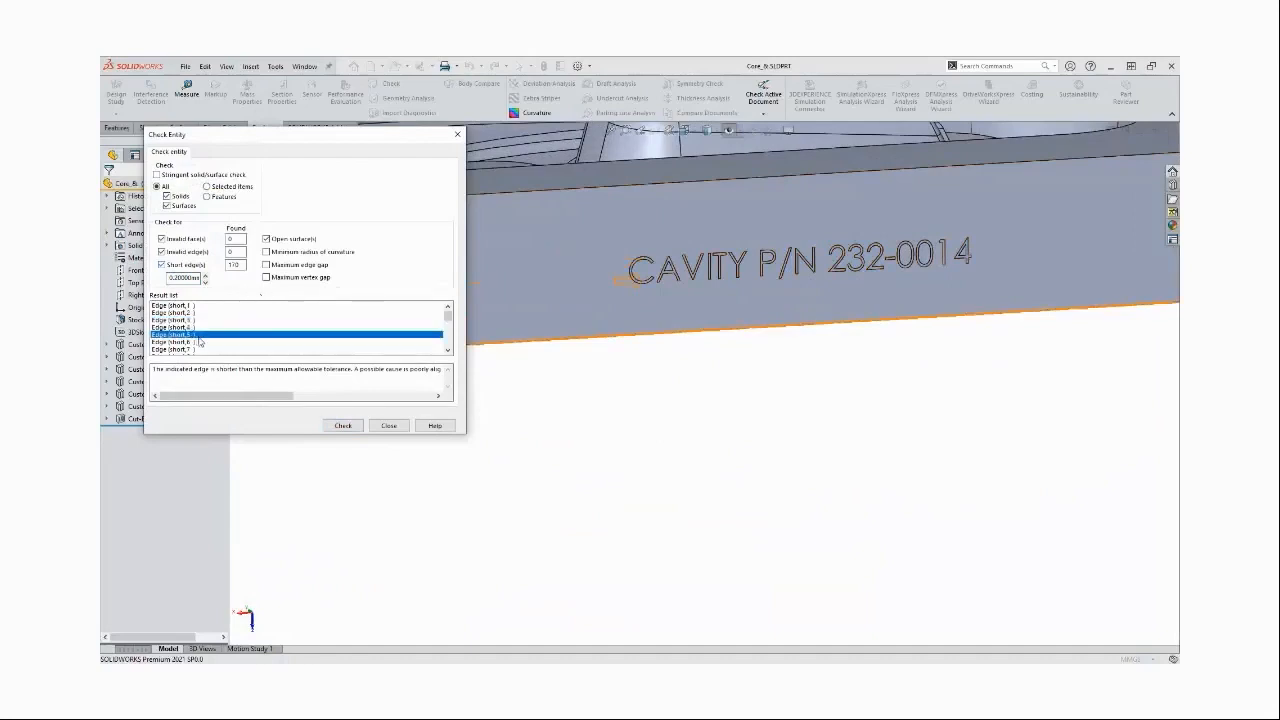
pyautogui.click(206, 349)
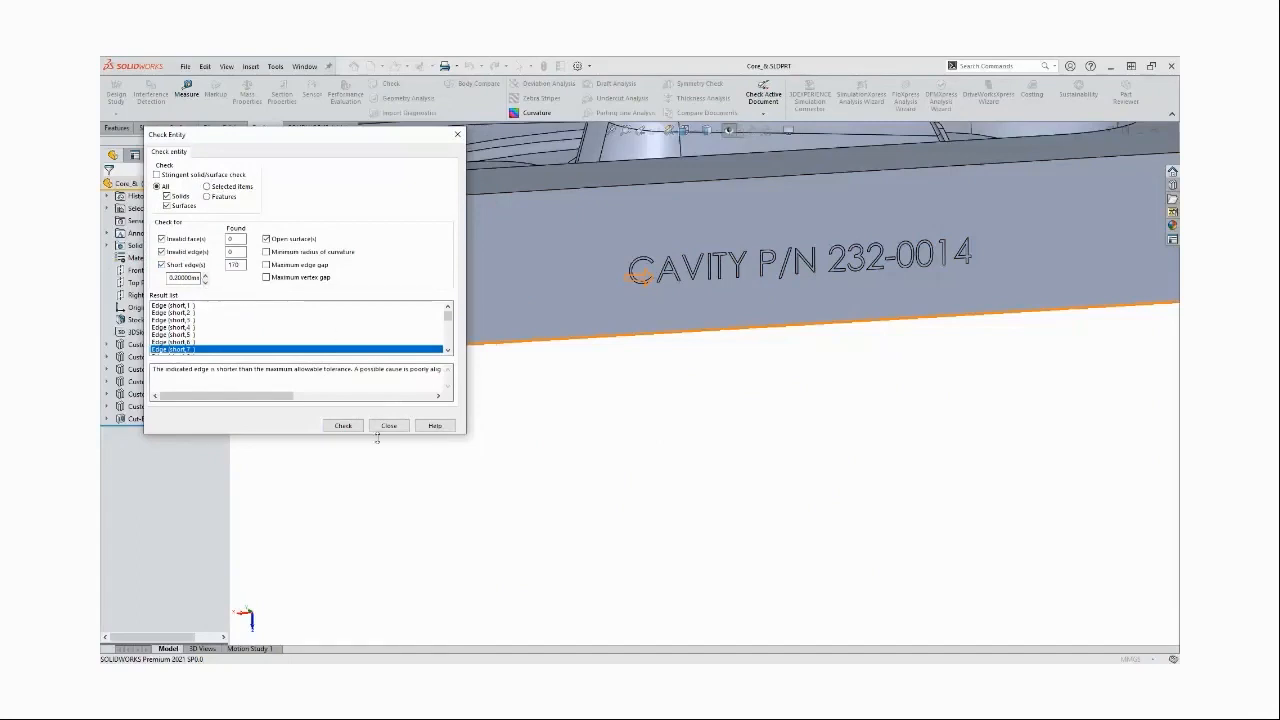
pyautogui.click(390, 426)
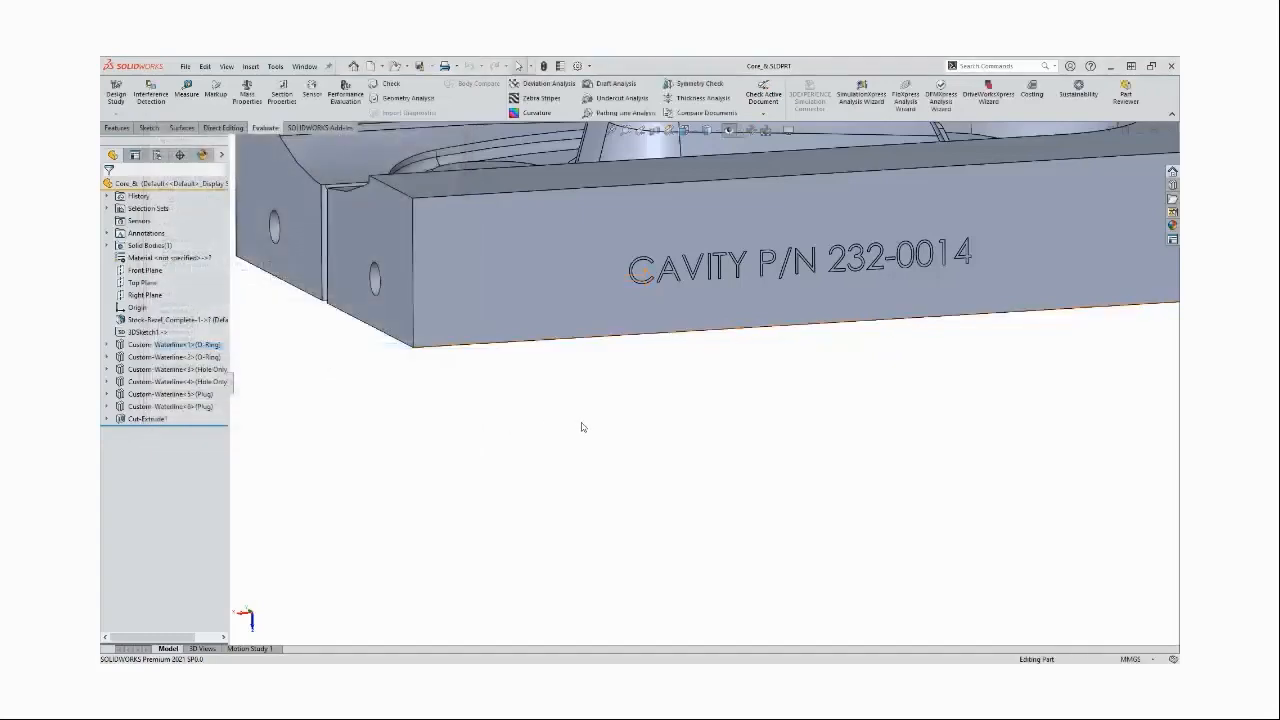
# Bring up the Direct Editing commands for work on the engraved digits and view the list of available command sets
pyautogui.moveTo(885, 383); pyautogui.dragTo(897, 505, button='middle')
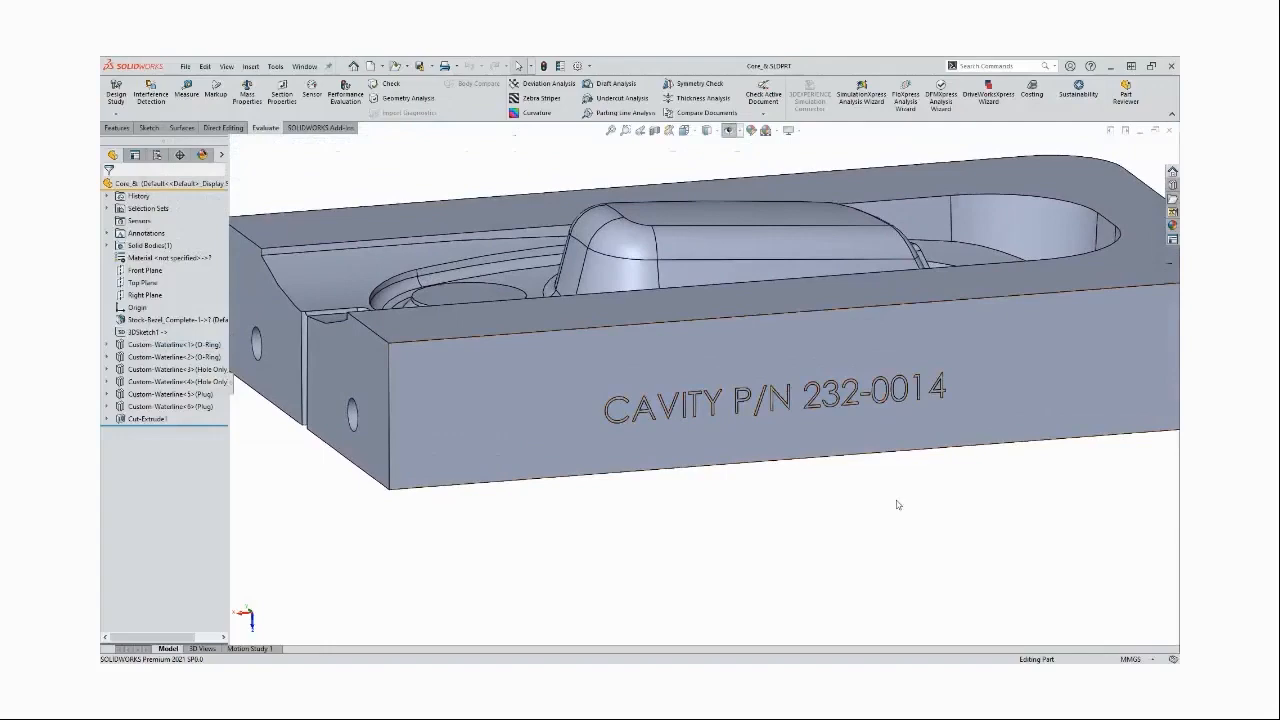
pyautogui.moveTo(909, 398); pyautogui.dragTo(897, 427, button='middle')
pyautogui.scroll(-1, 909, 401)
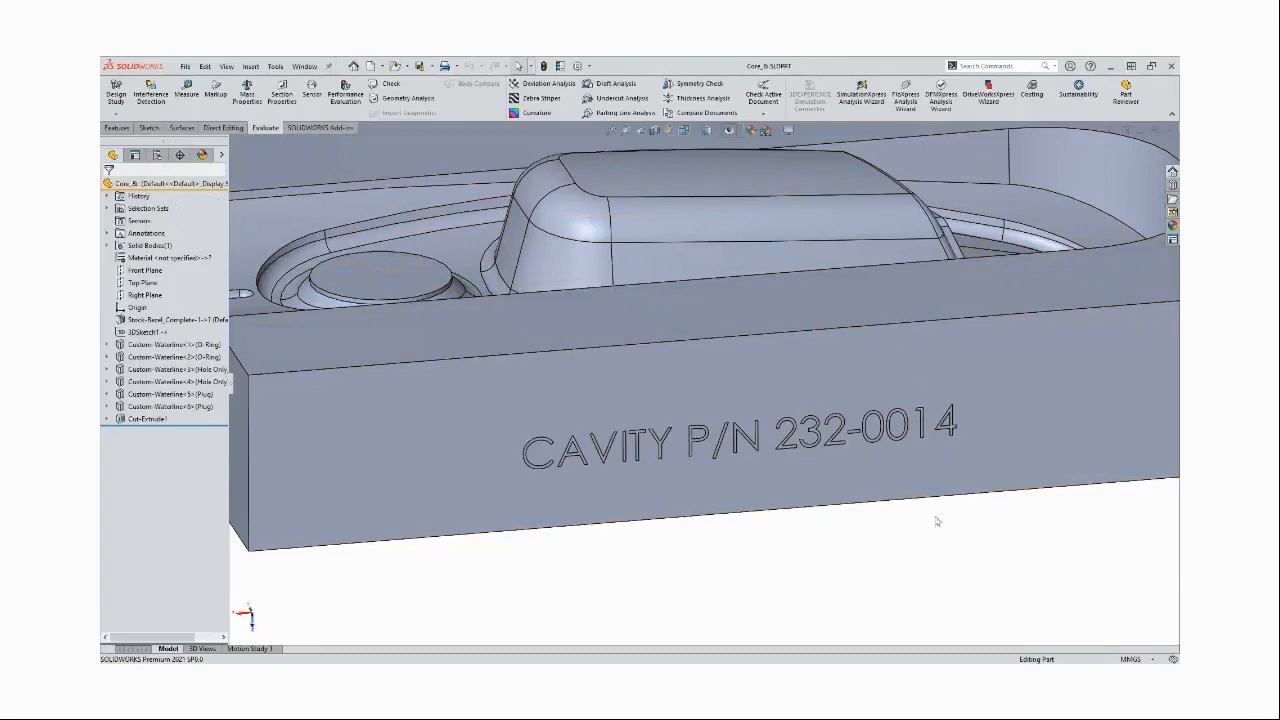
pyautogui.scroll(-5, 928, 402)
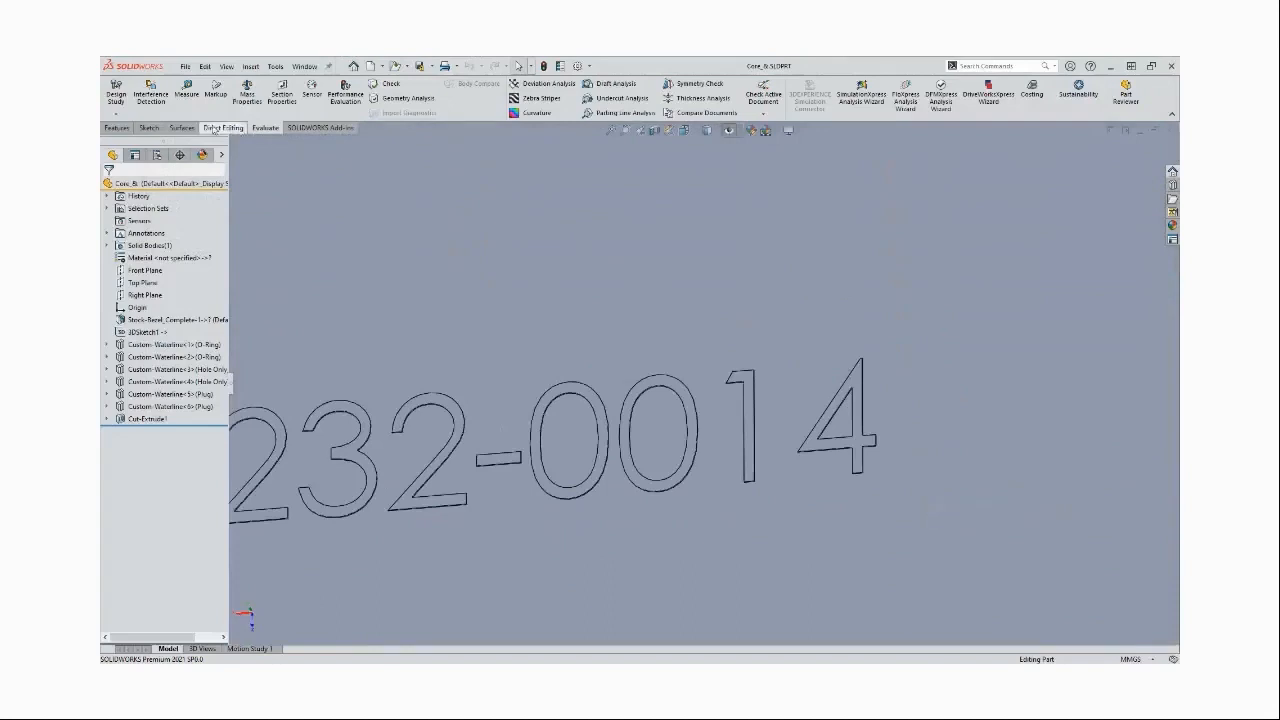
pyautogui.click(224, 128)
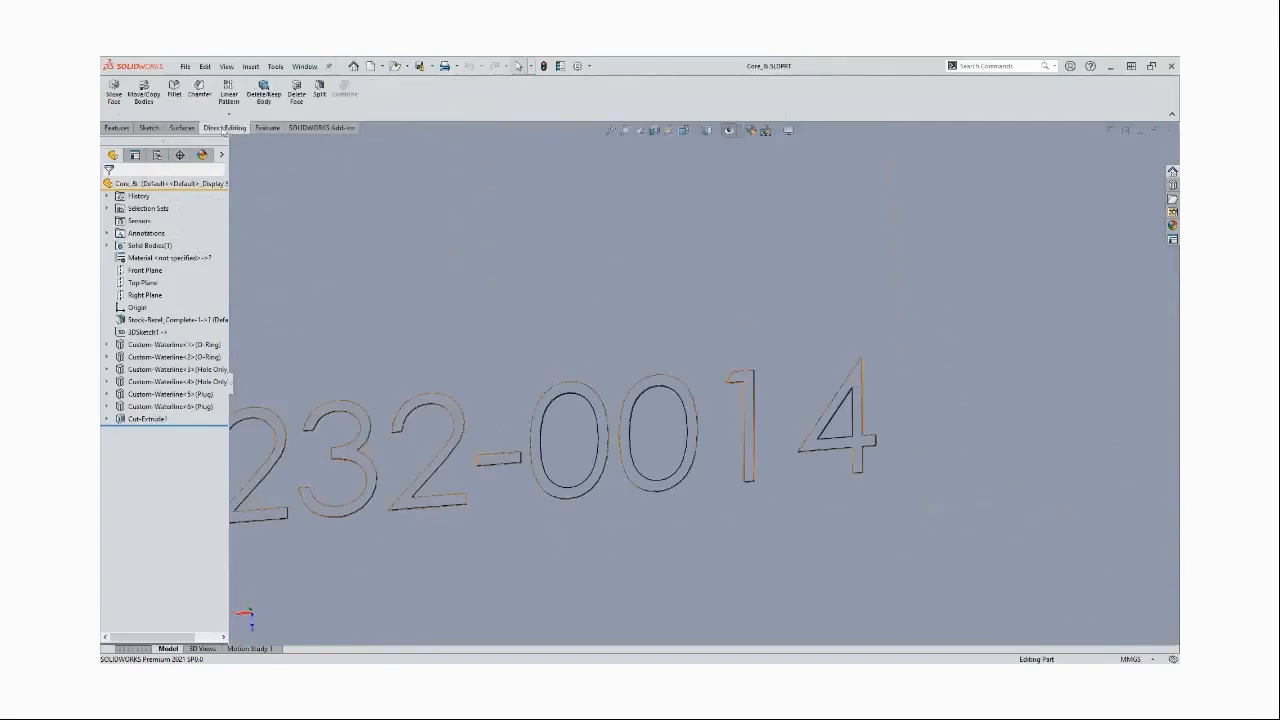
pyautogui.rightClick(208, 130)
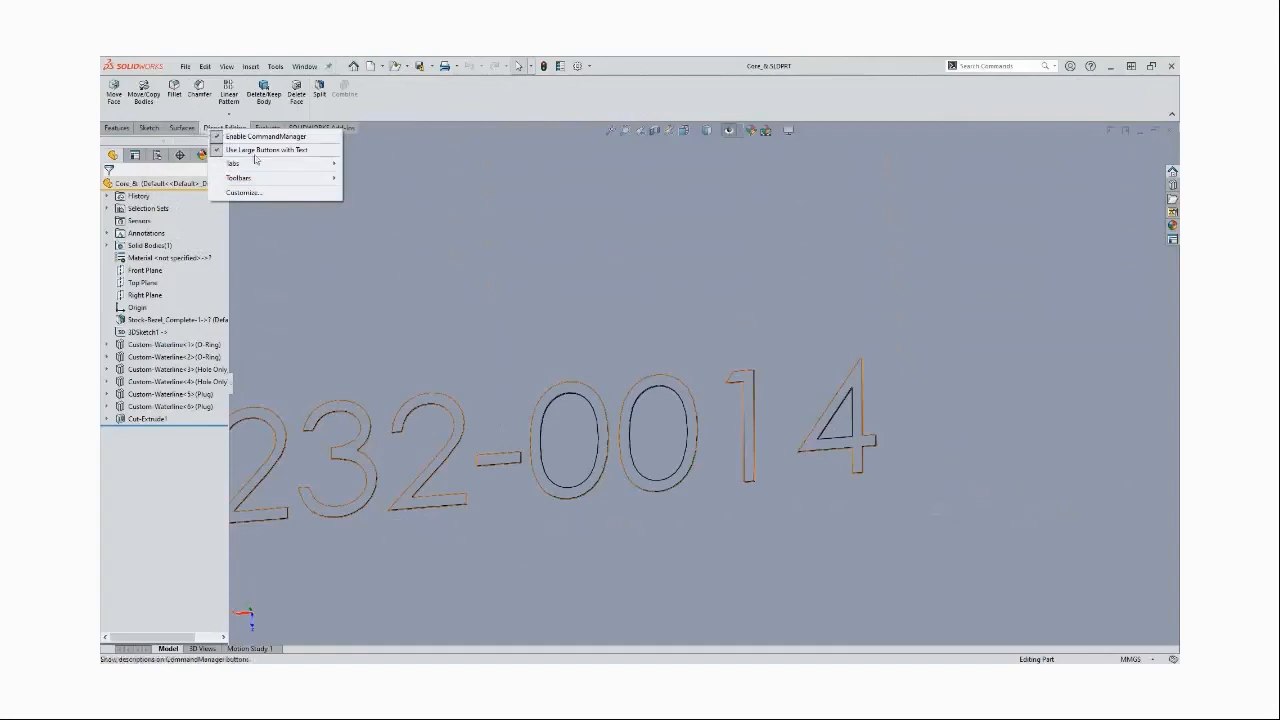
pyautogui.moveTo(258, 164)
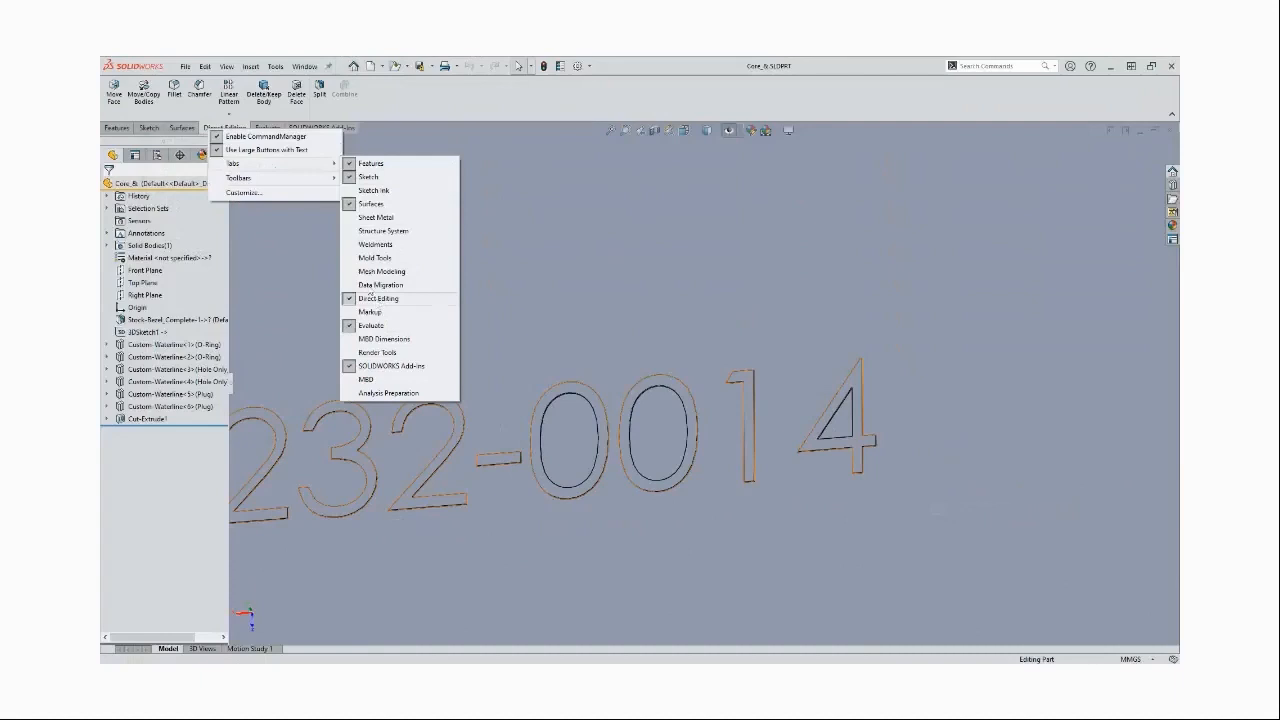
pyautogui.click(402, 101)
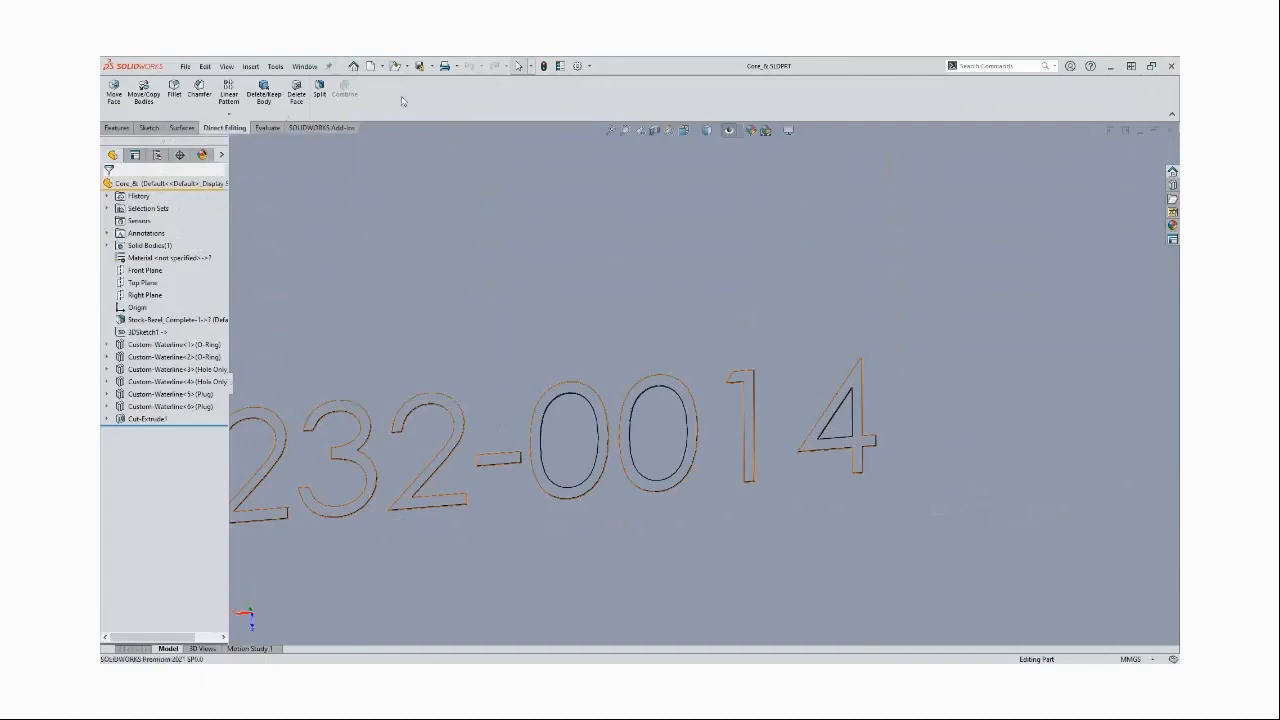
# Remove the engraved digit 4 with Delete Face, using Delete and Patch on its floor face and all surrounding faces
pyautogui.click(300, 99)
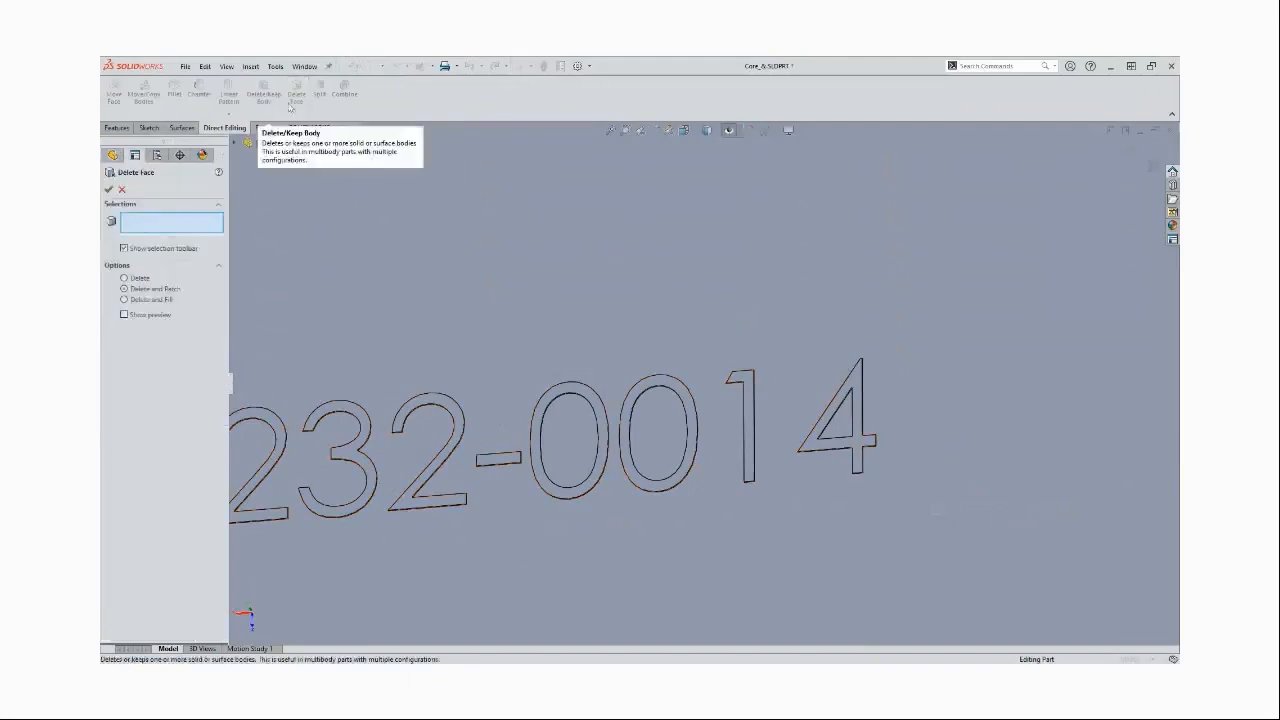
pyautogui.scroll(-5, 837, 429)
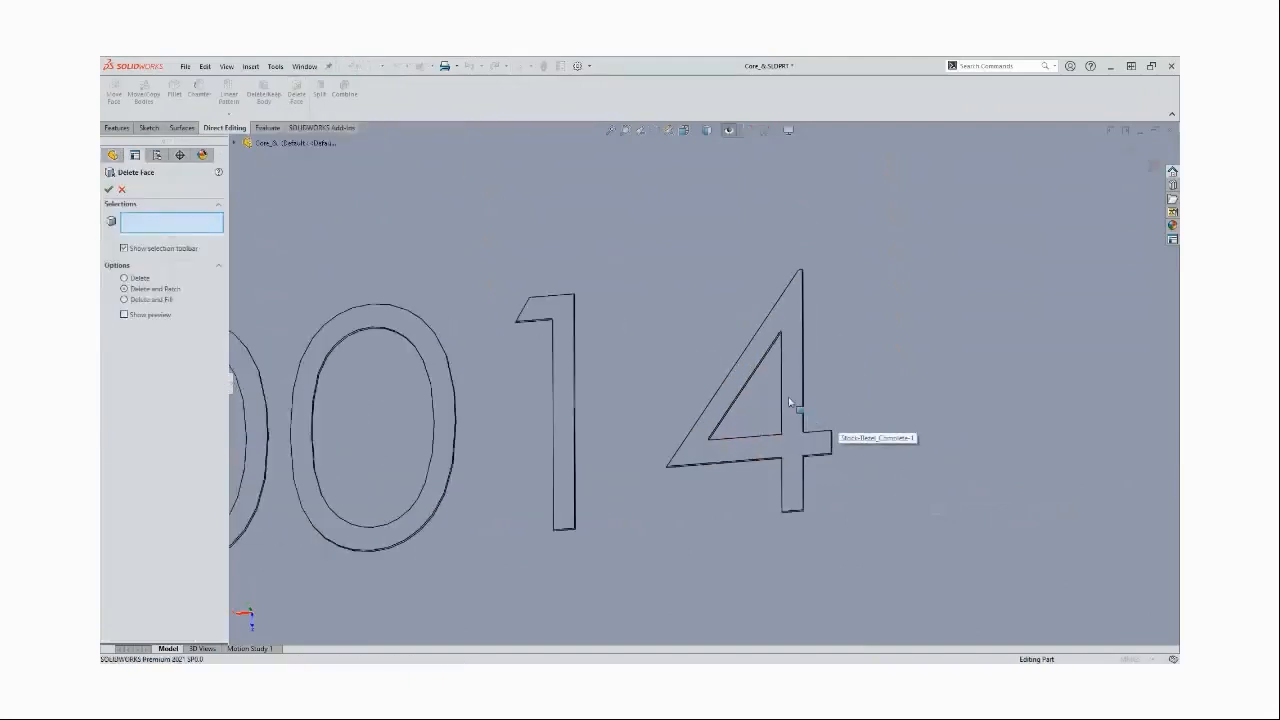
pyautogui.click(789, 310)
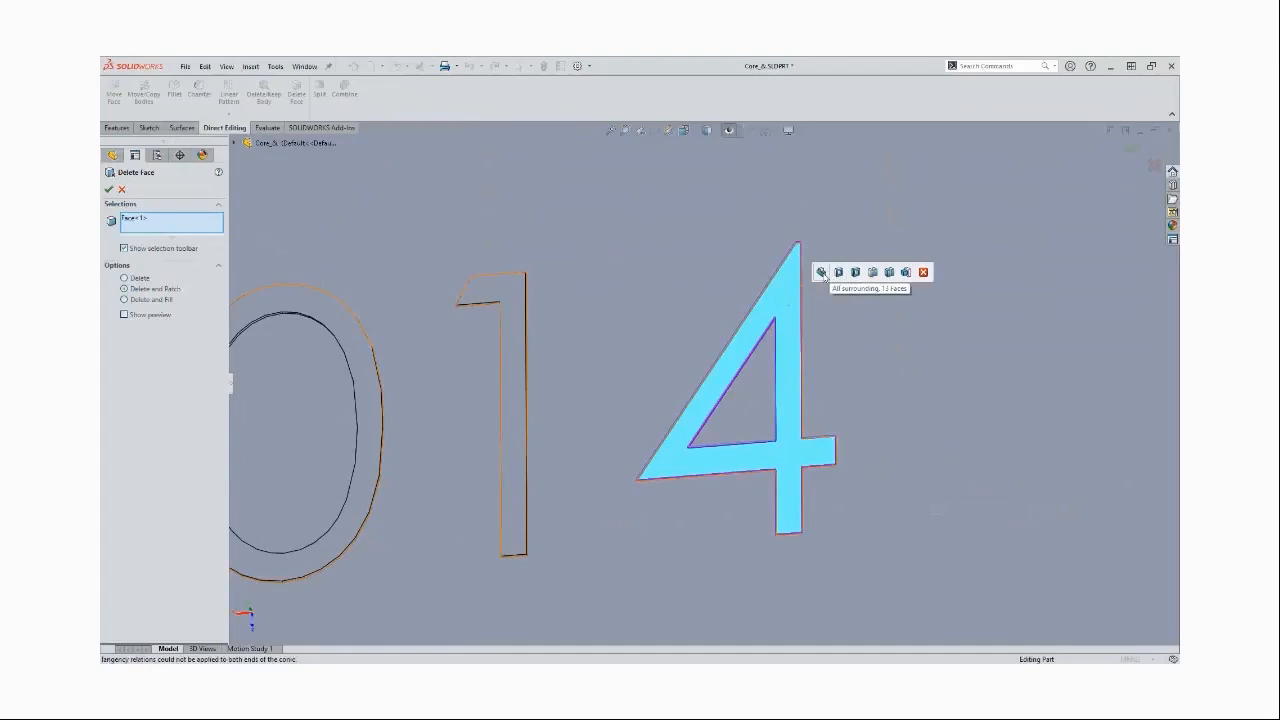
pyautogui.click(822, 273)
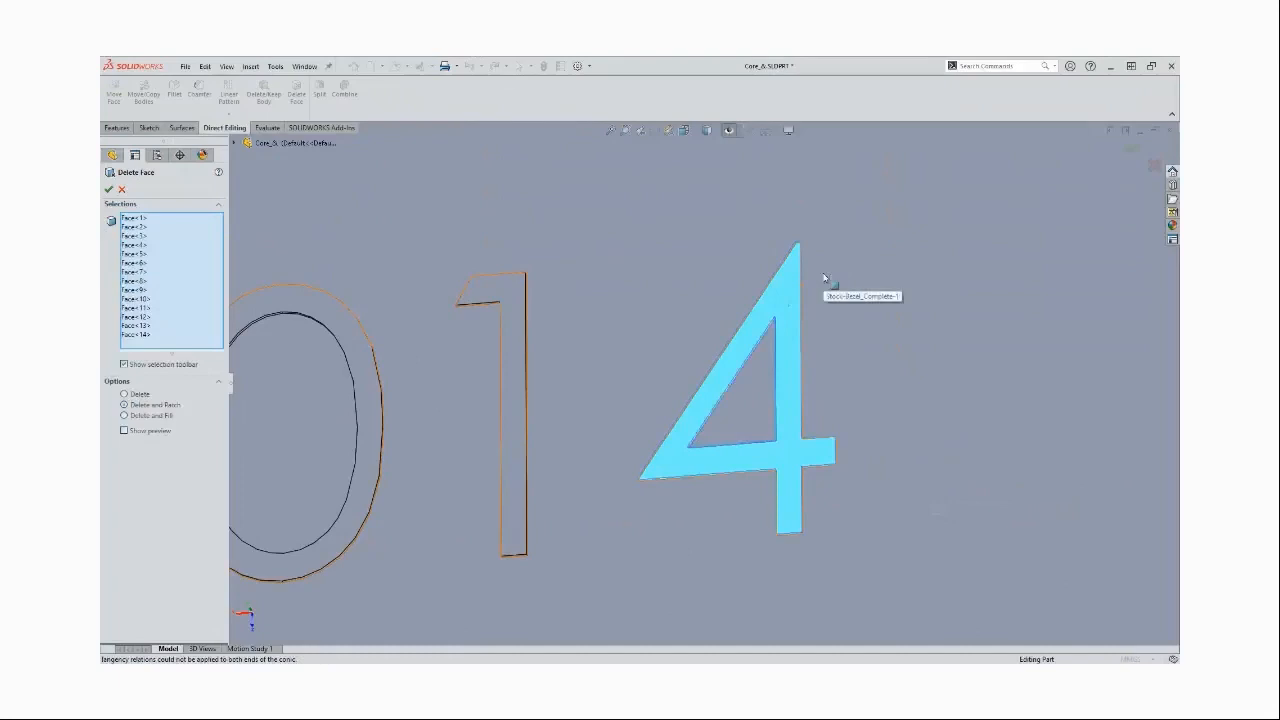
pyautogui.scroll(-1, 812, 396)
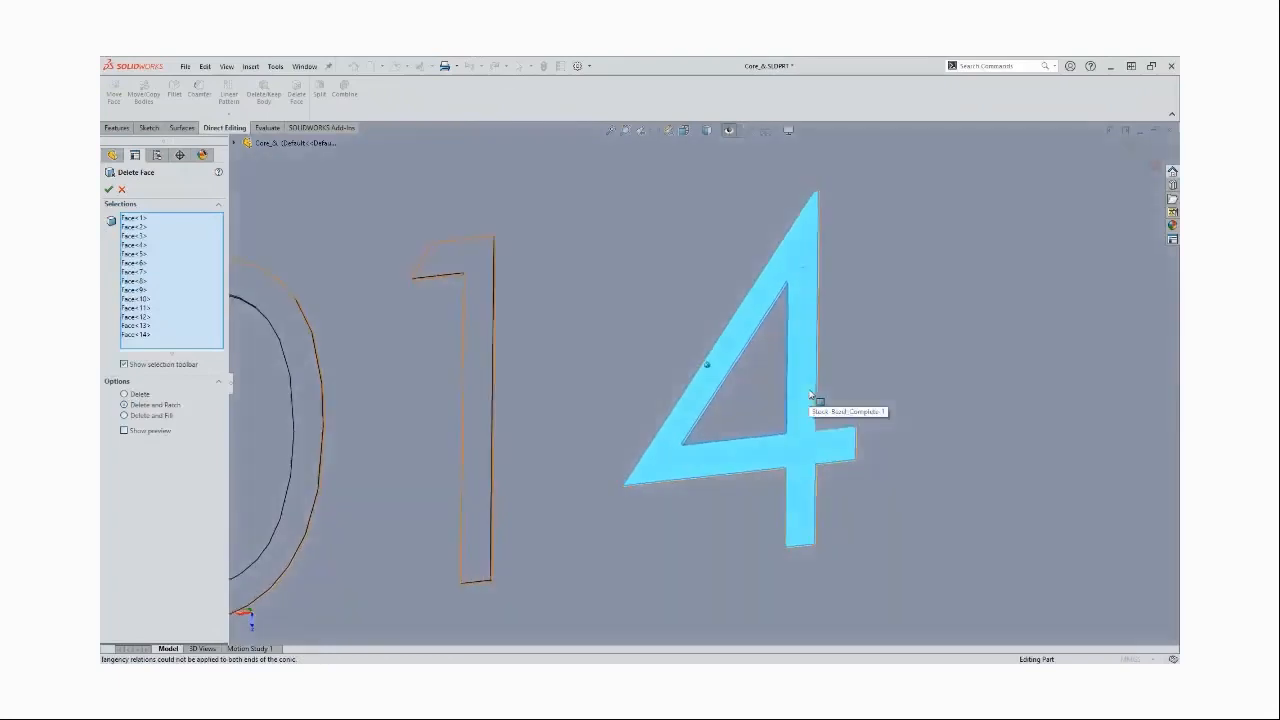
pyautogui.scroll(-3, 812, 396)
pyautogui.moveTo(790, 238)
pyautogui.keyDown('ctrl'); pyautogui.mouseDown(button='middle')
pyautogui.moveTo(794, 257)
pyautogui.moveTo(780, 257)
pyautogui.mouseUp(button='middle'); pyautogui.keyUp('ctrl')
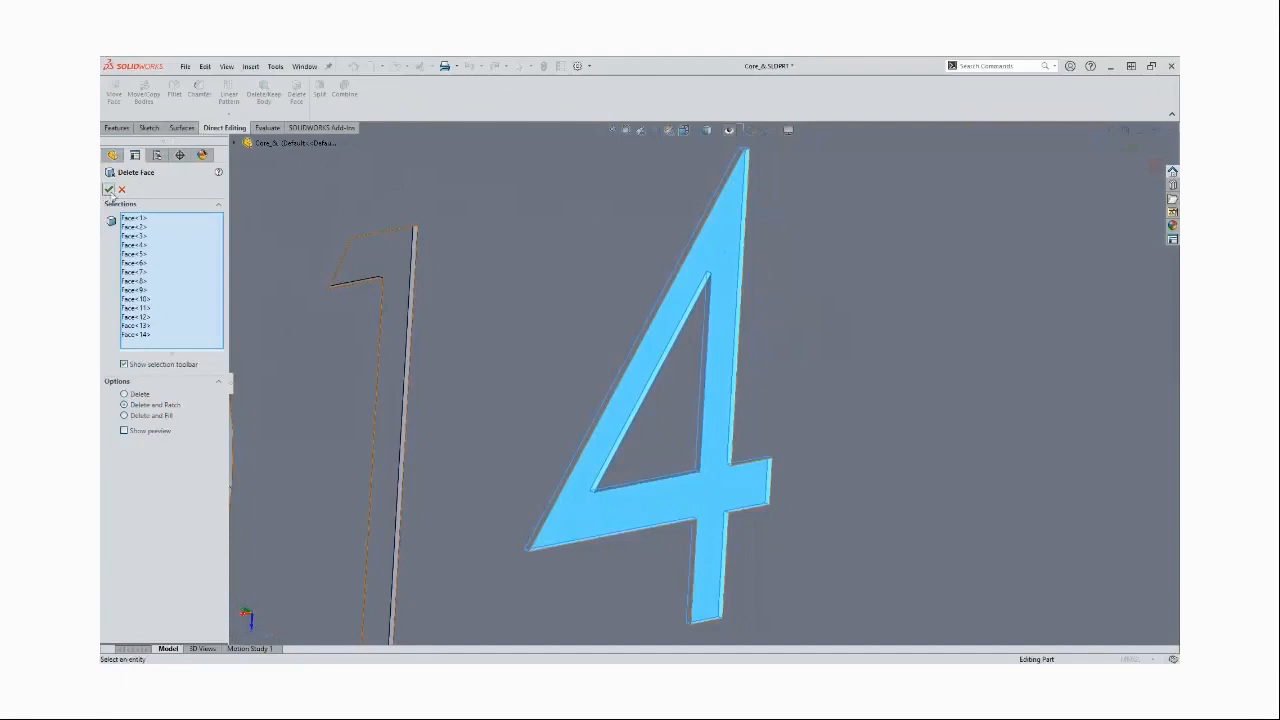
pyautogui.press('Return')
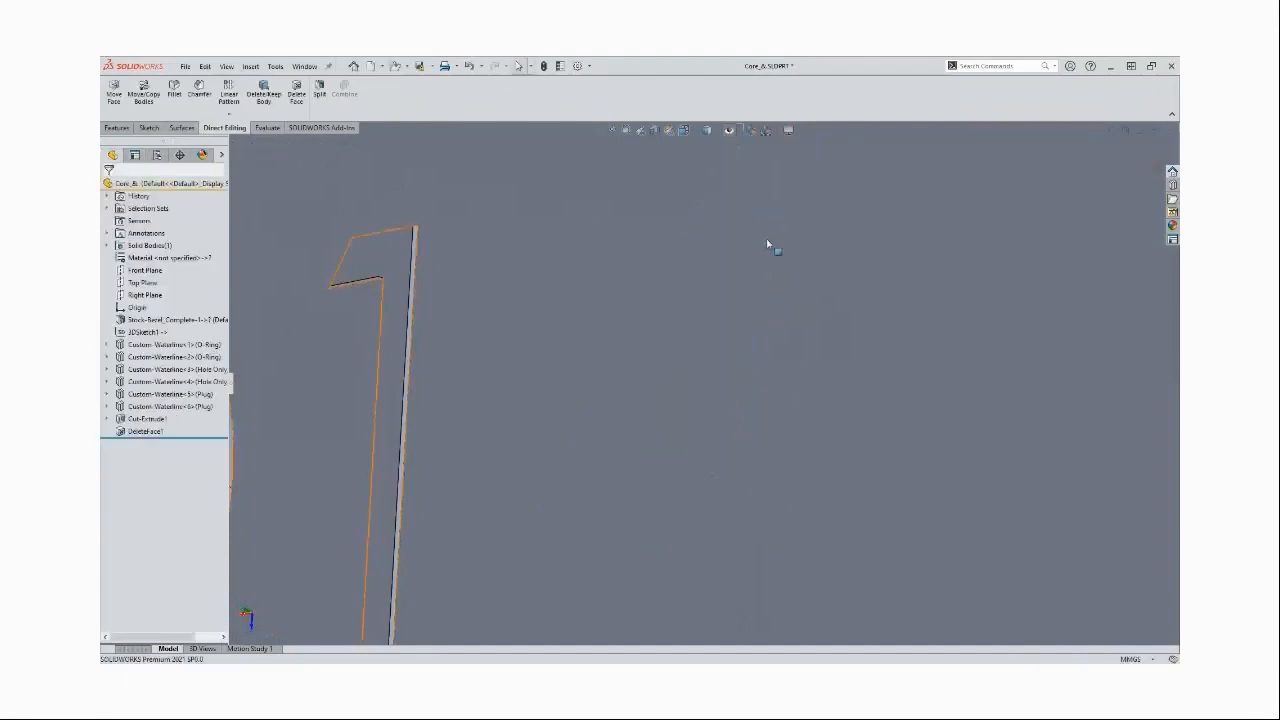
# Sketch a corner rectangle on the block's side face that fully encloses the engraved text CAVITY P/N 232-001
pyautogui.scroll(6, 701, 501)
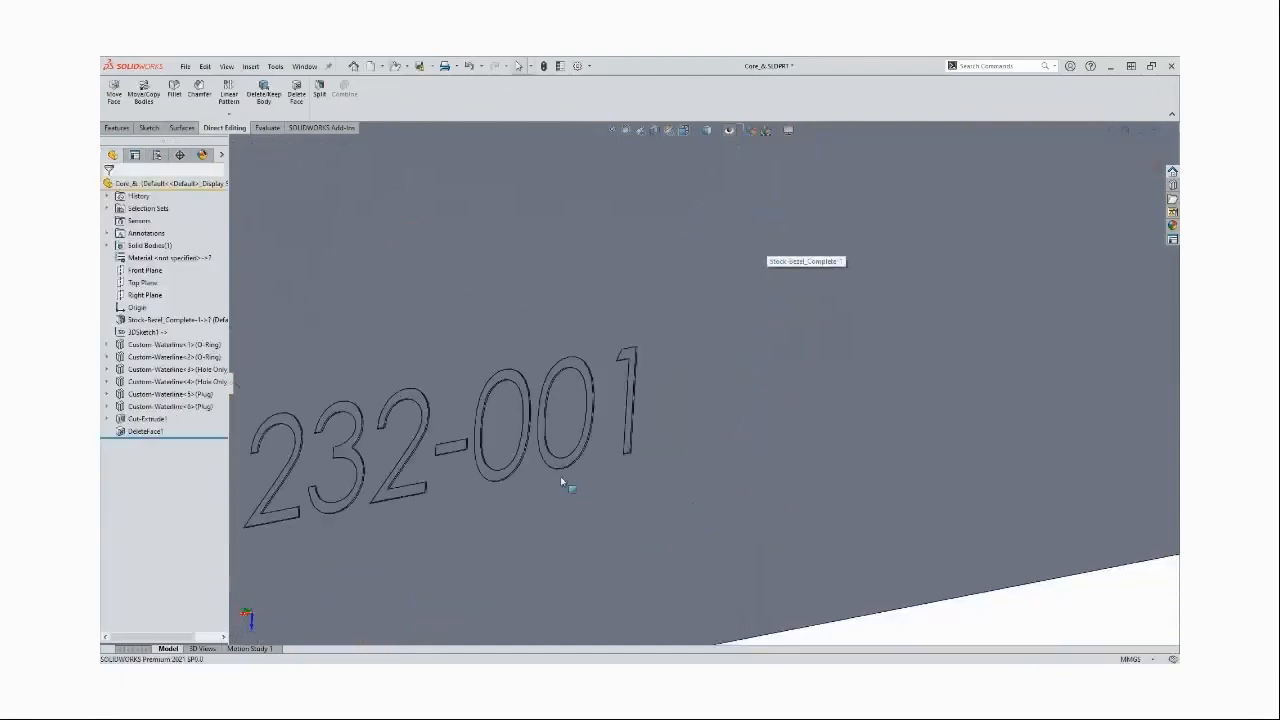
pyautogui.scroll(5, 440, 447)
pyautogui.scroll(-3, 320, 445)
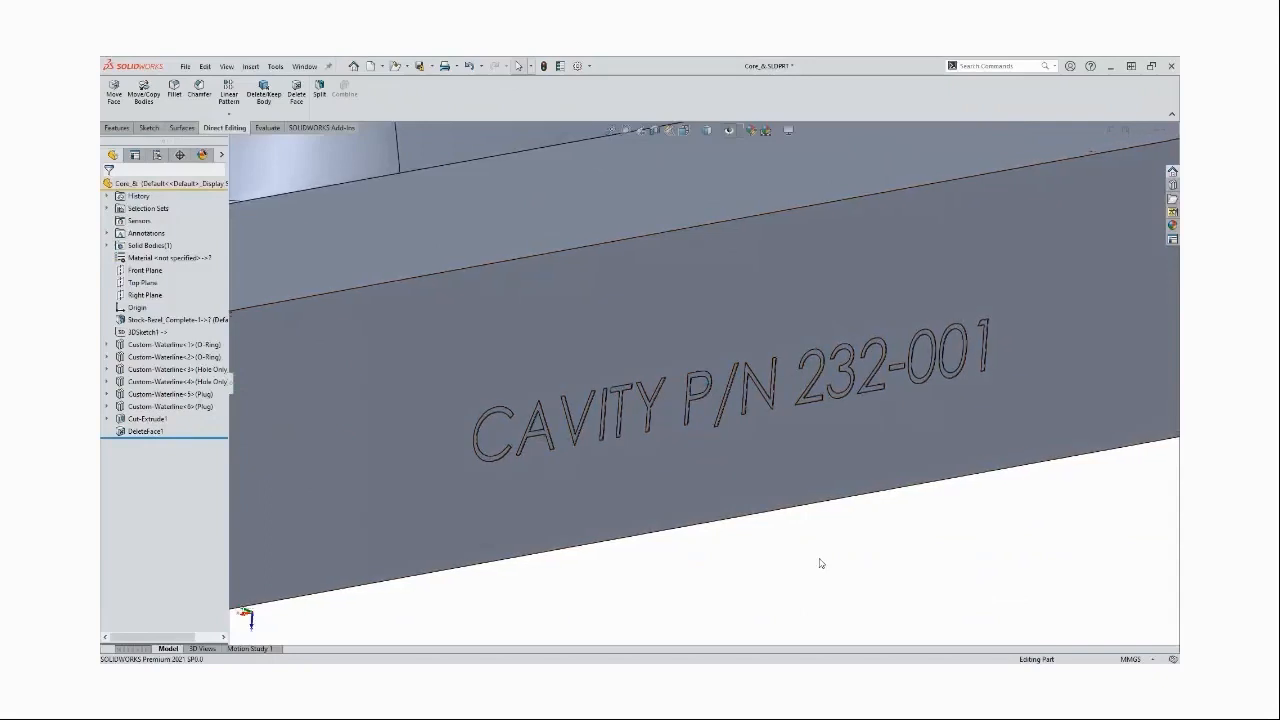
pyautogui.moveTo(820, 558); pyautogui.dragTo(746, 517, button='middle')
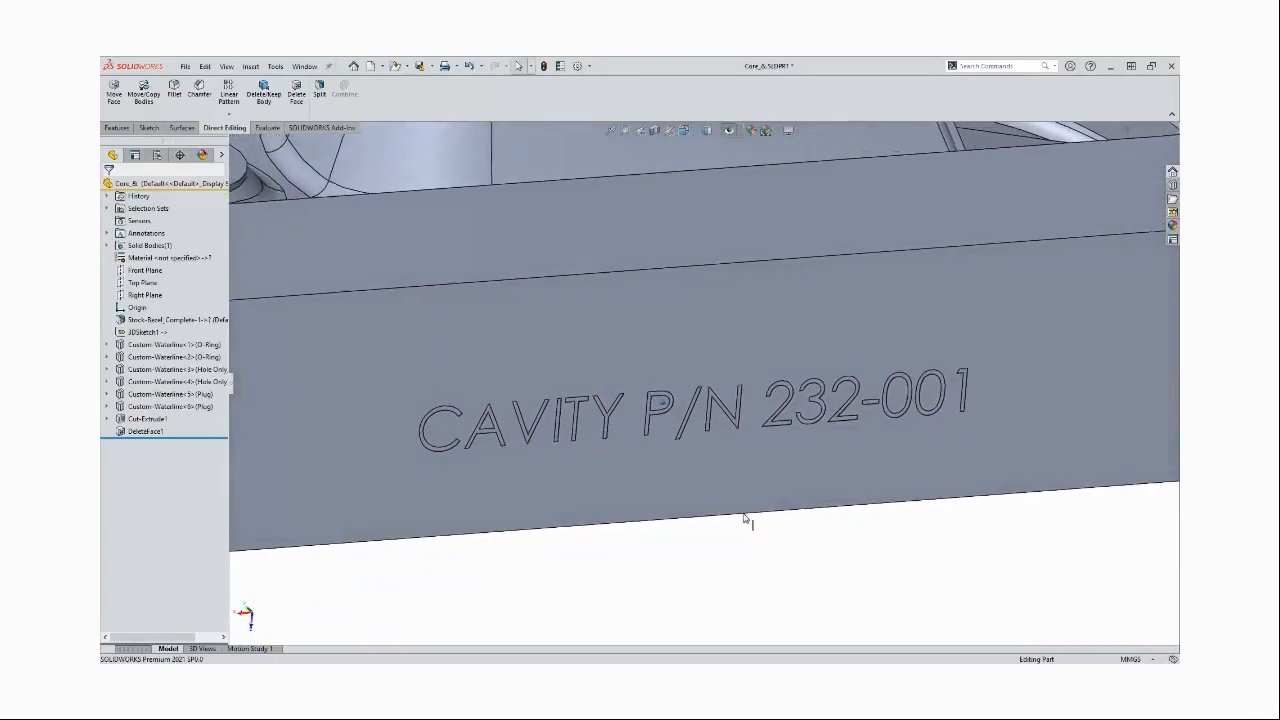
pyautogui.click(424, 369)
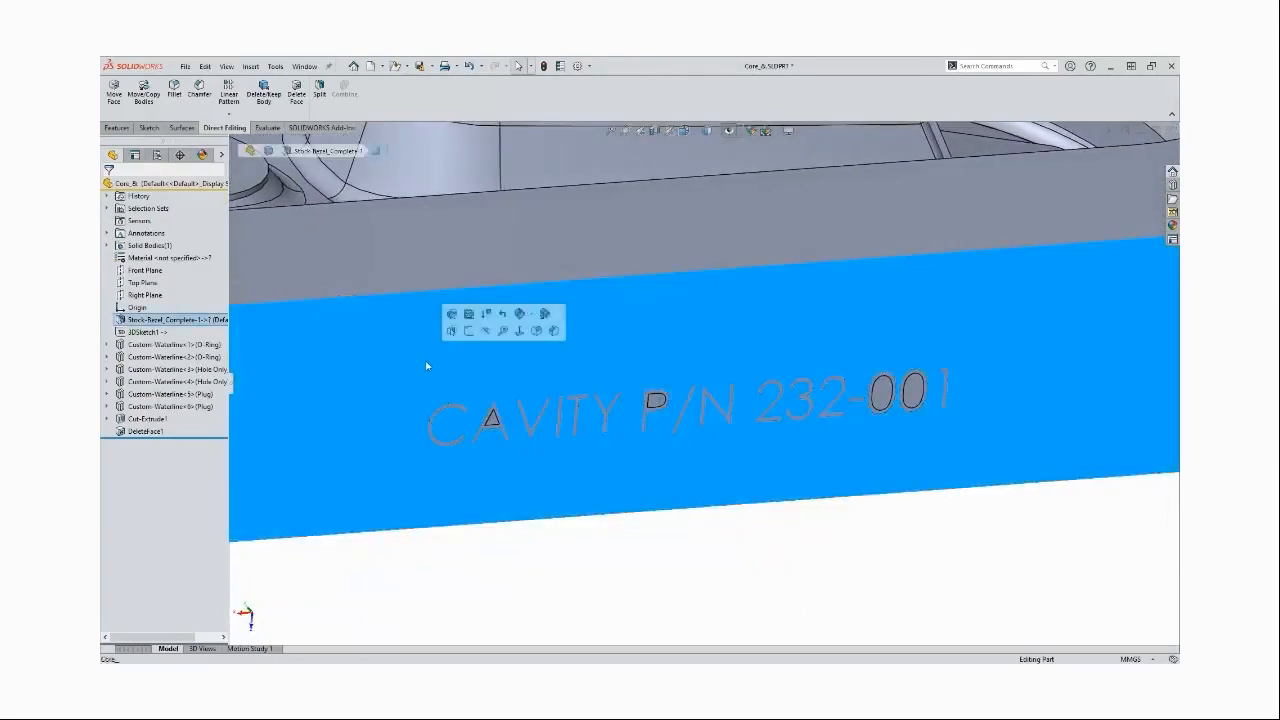
pyautogui.click(468, 333)
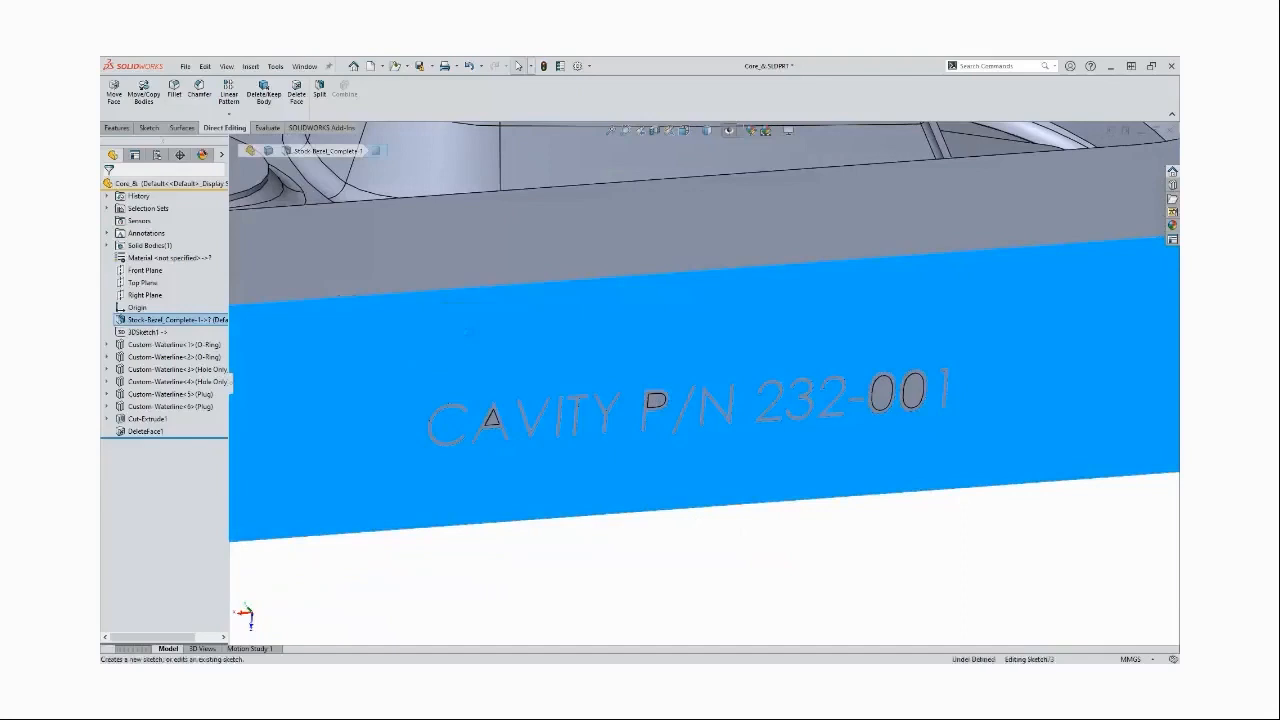
pyautogui.click(174, 98)
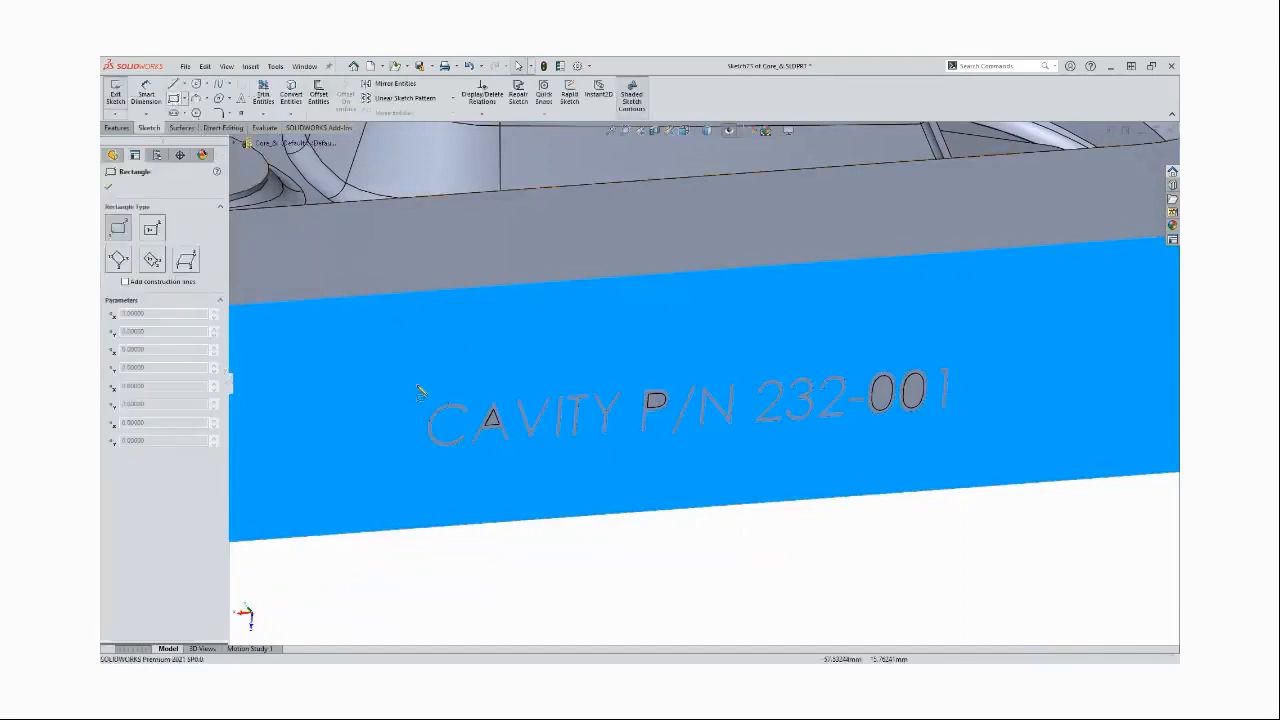
pyautogui.click(401, 399)
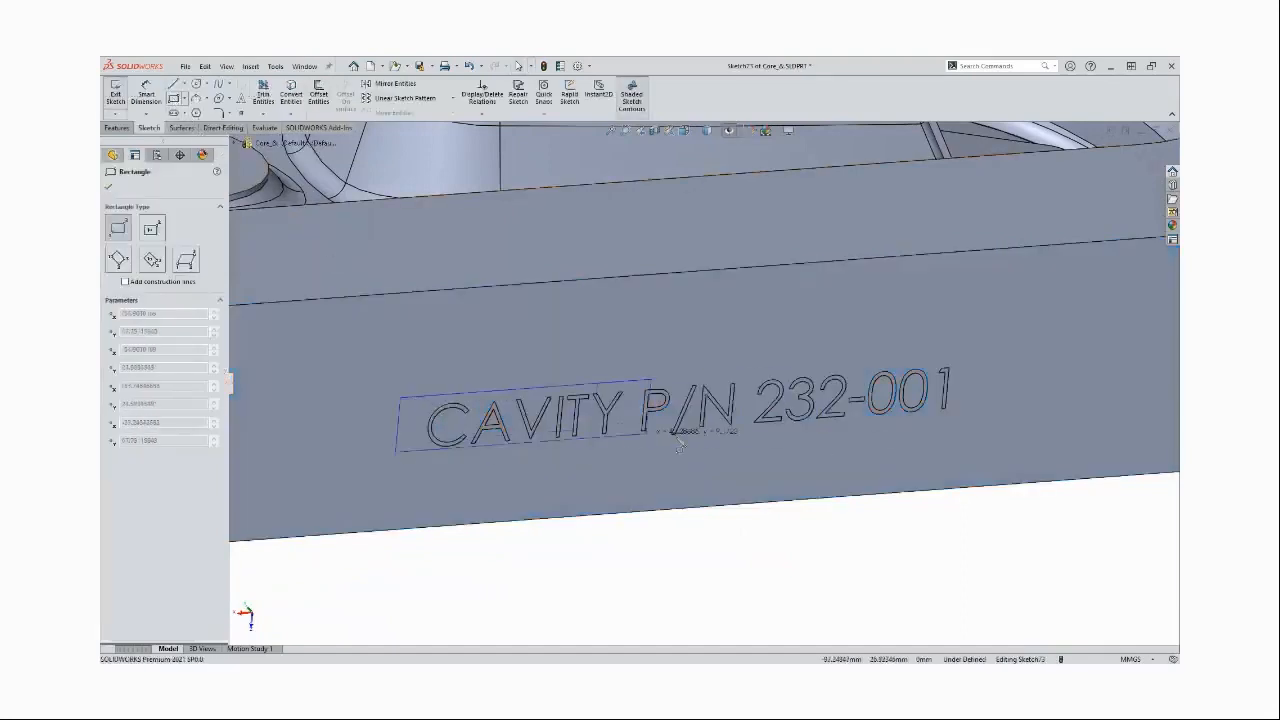
pyautogui.click(978, 427)
pyautogui.press('Escape')
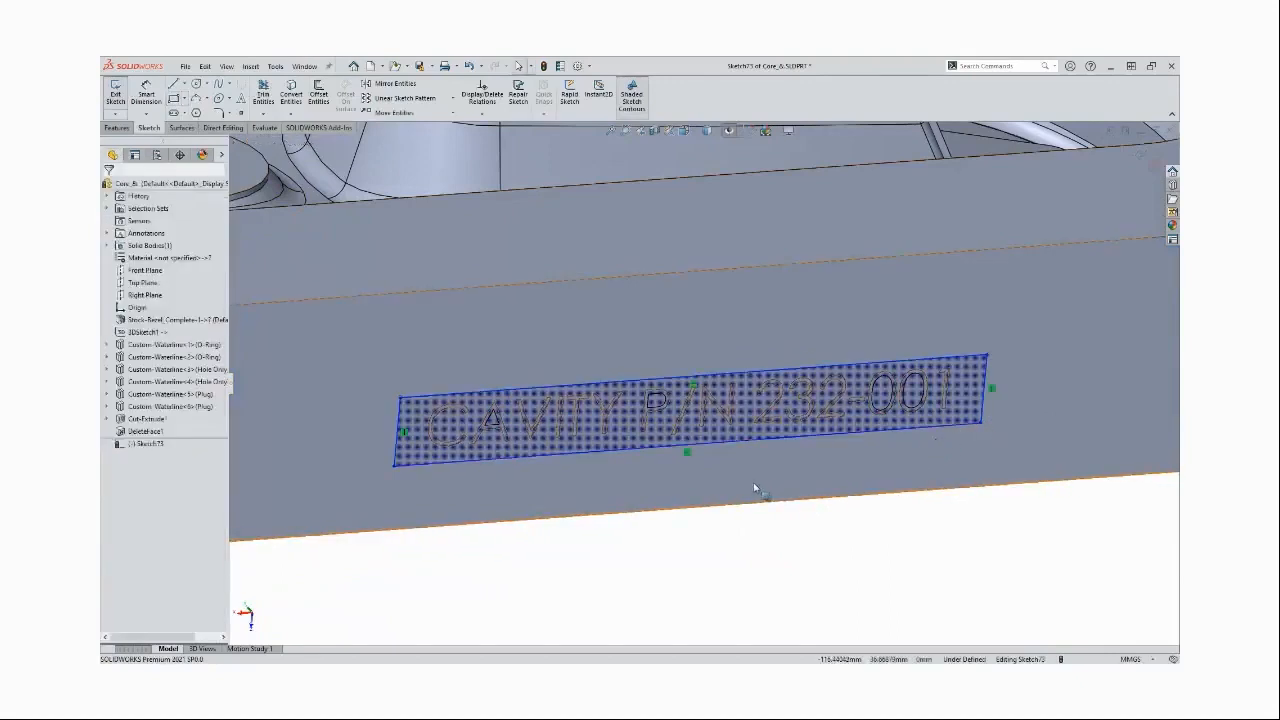
# Start a boss extrude of the rectangle, reverse it into the block, and try a blind depth of 50 mm
pyautogui.press('e')
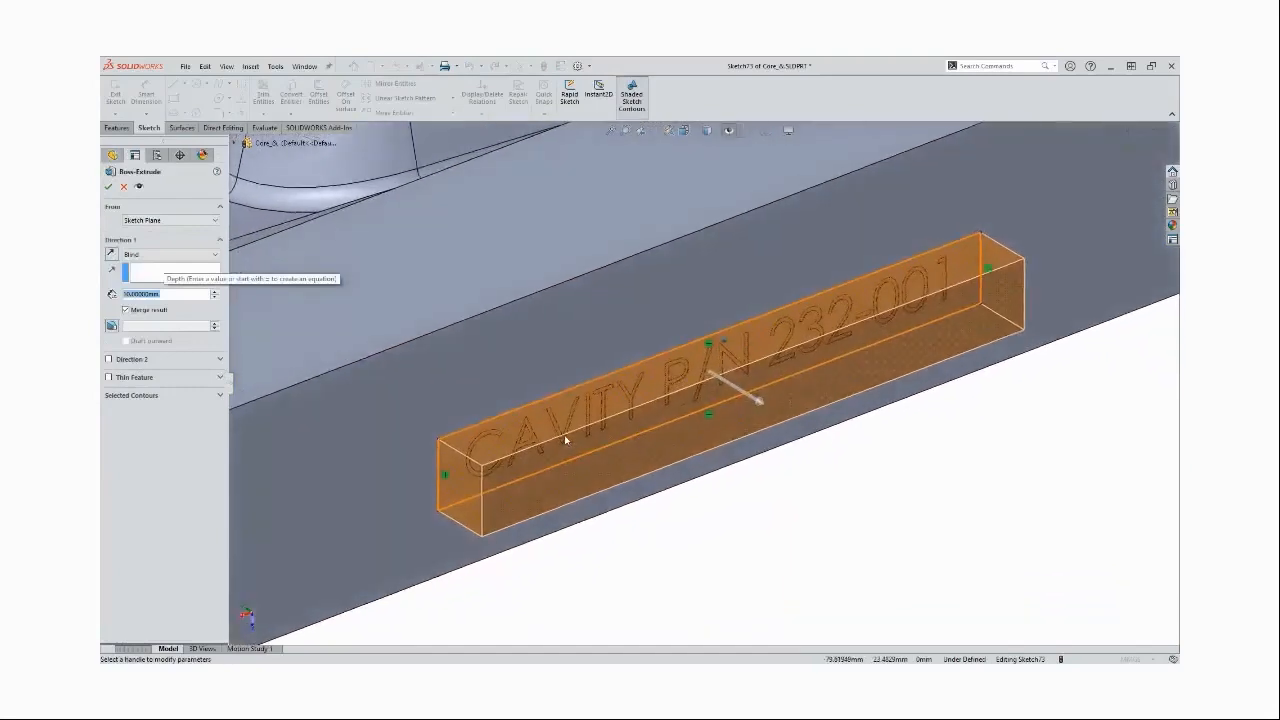
pyautogui.click(111, 254)
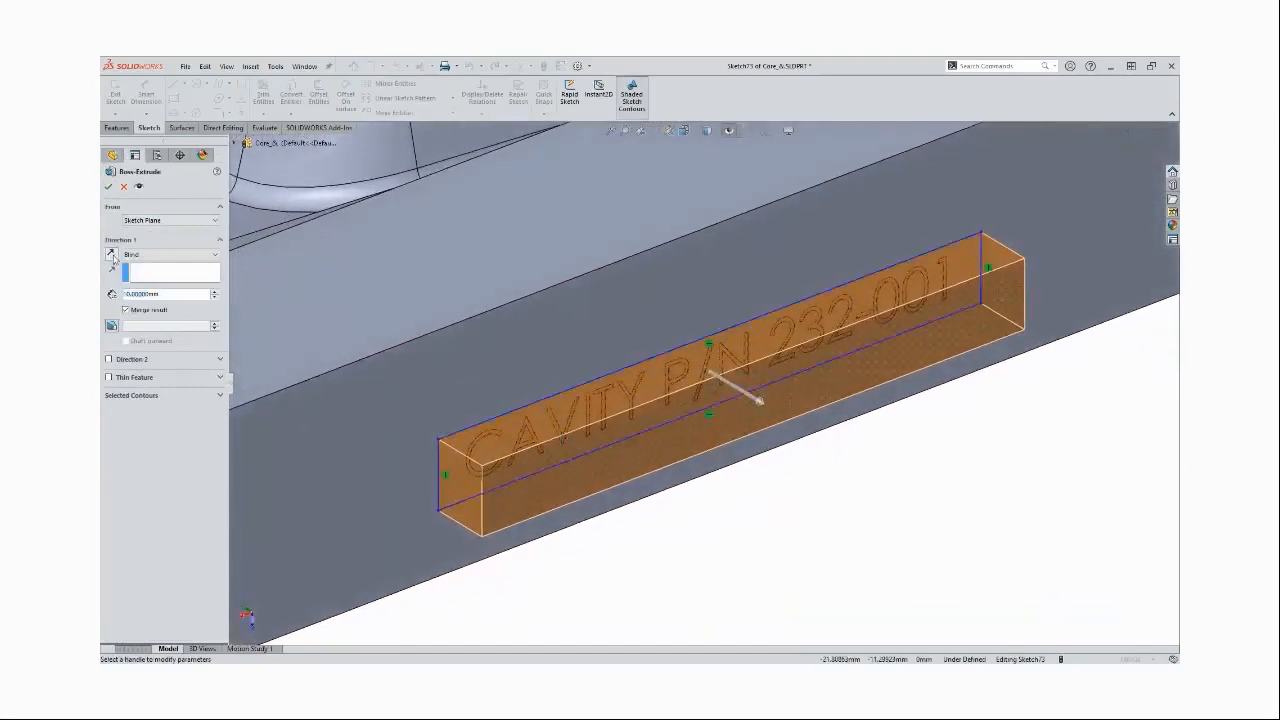
pyautogui.click(214, 292)
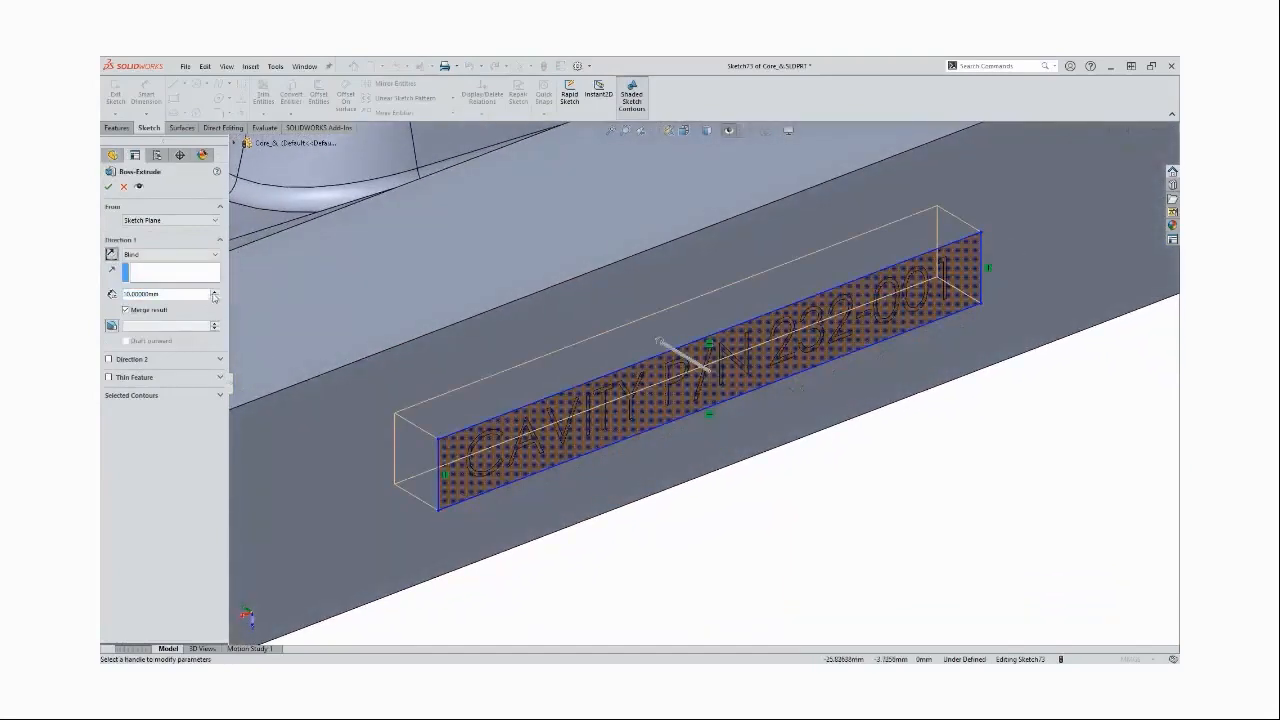
pyautogui.moveTo(671, 537); pyautogui.dragTo(669, 529, button='middle')
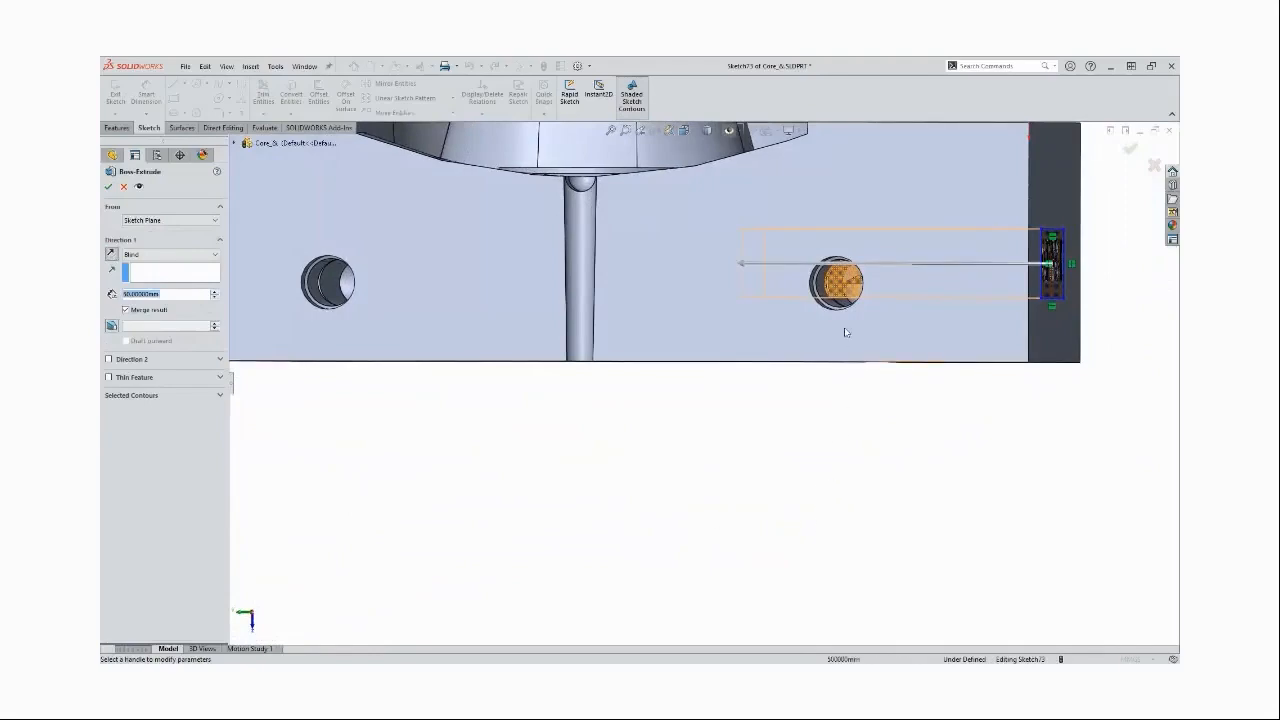
pyautogui.moveTo(846, 334); pyautogui.dragTo(845, 354, button='middle')
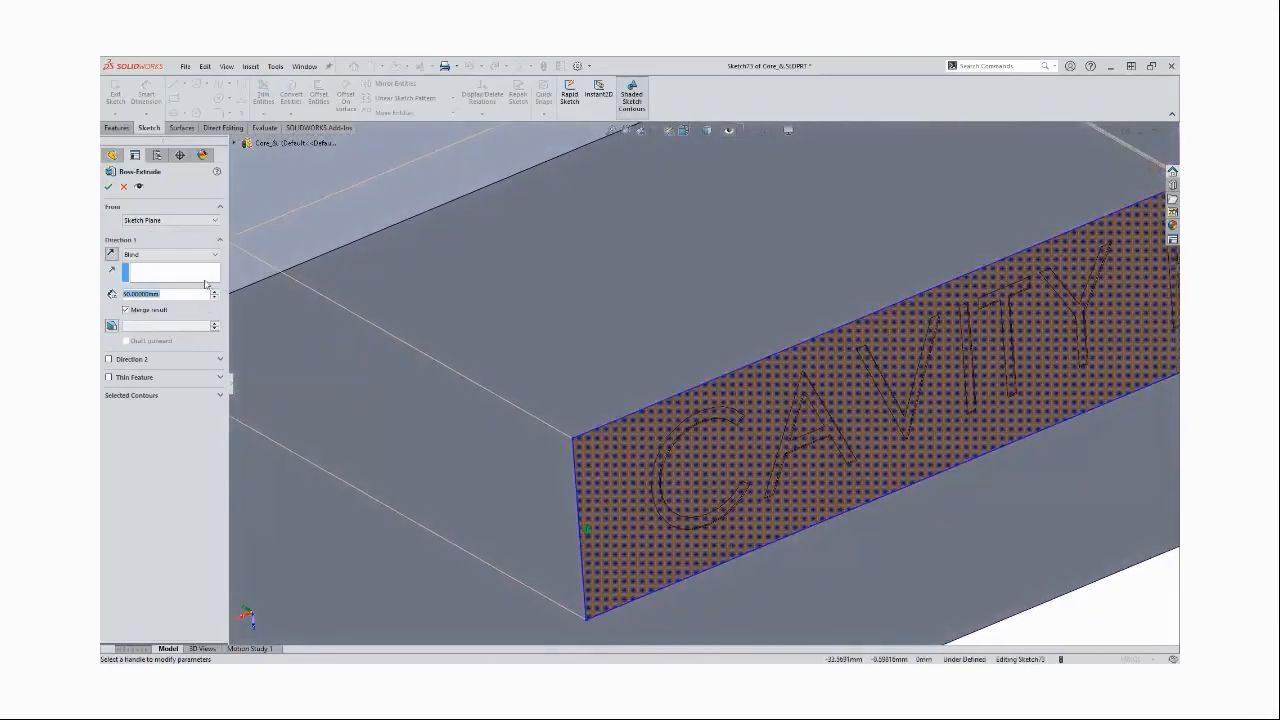
# Set the extrude's end condition to Up To Vertex, pick a corner of the engraved letter C, and create the merged boss
pyautogui.click(183, 254)
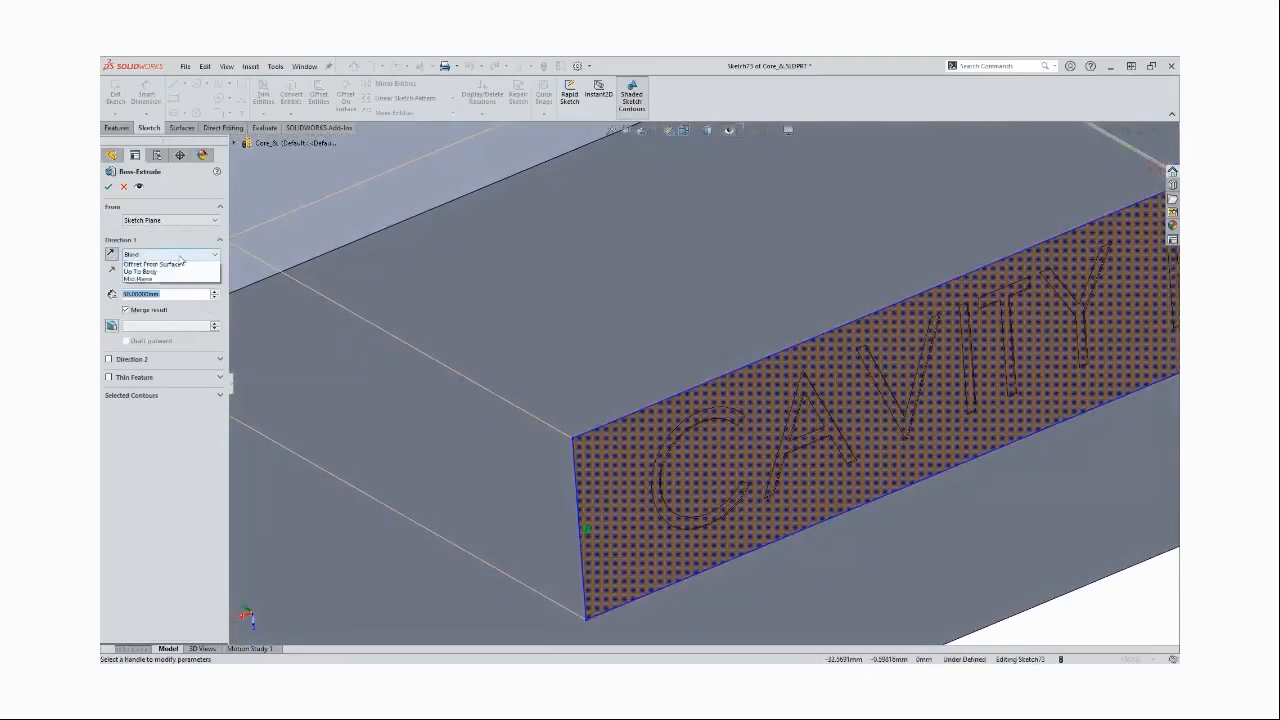
pyautogui.click(184, 290)
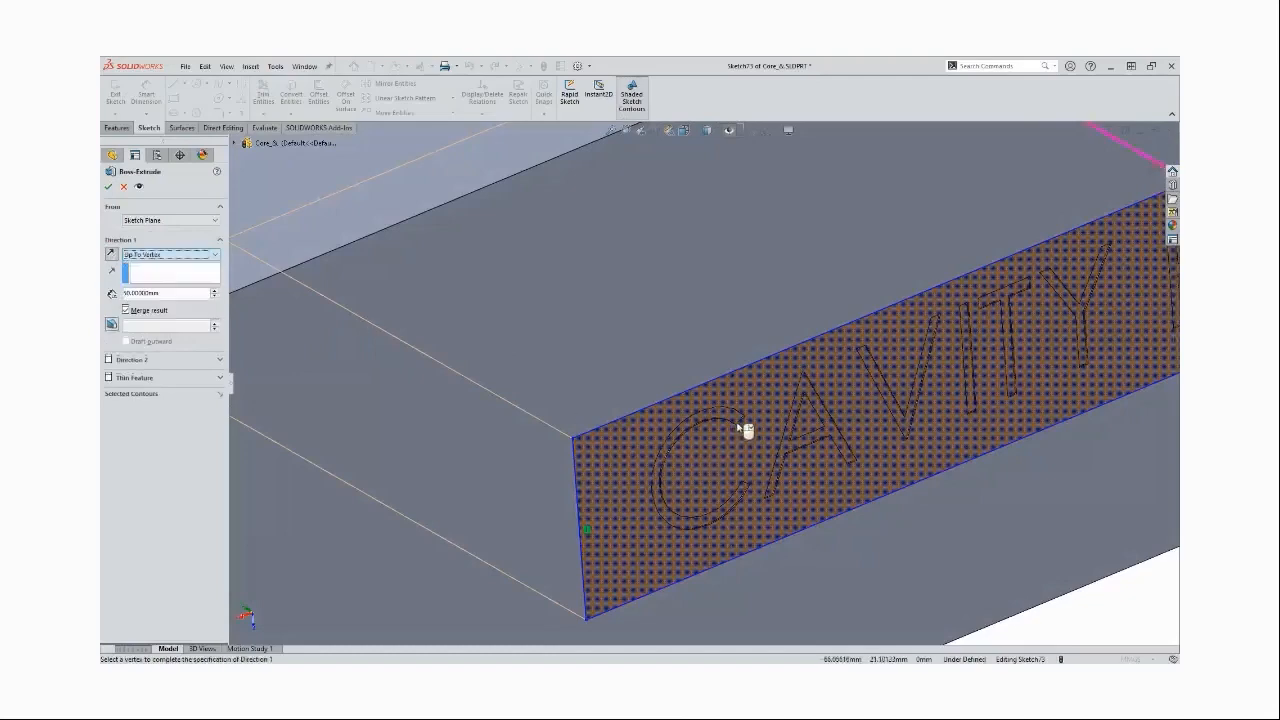
pyautogui.scroll(-5, 743, 420)
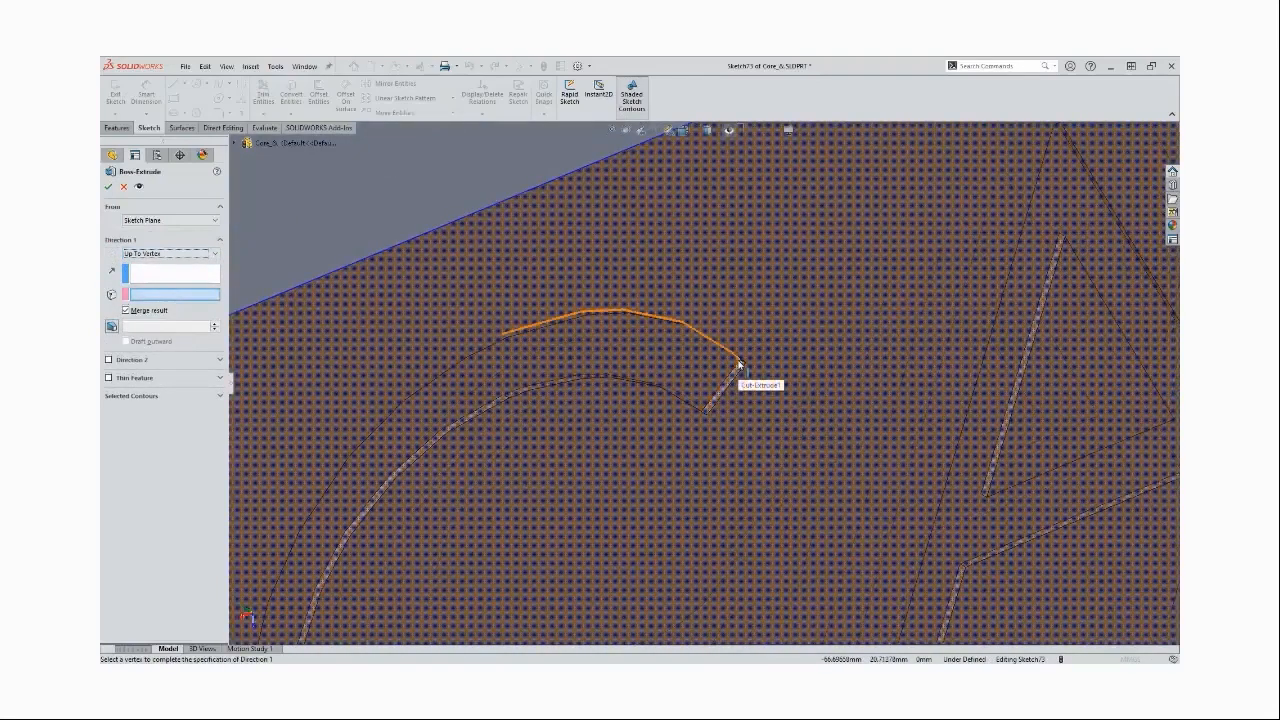
pyautogui.click(740, 364)
pyautogui.scroll(10, 785, 427)
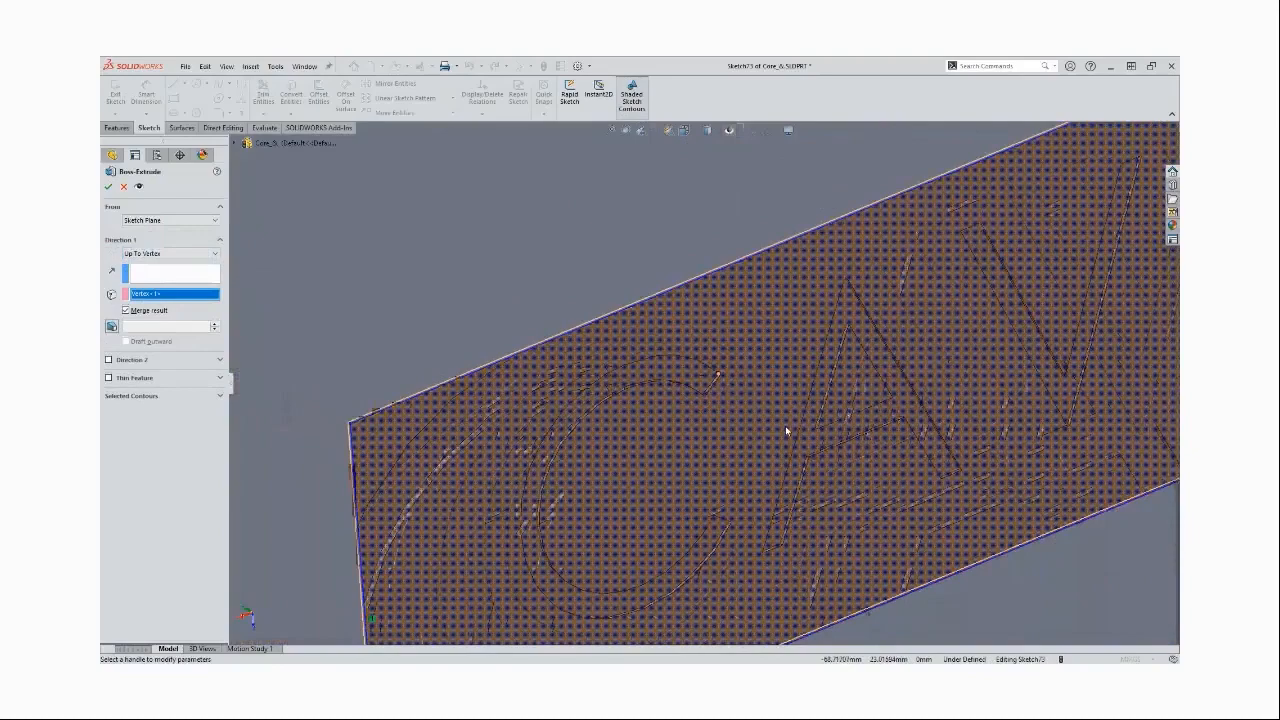
pyautogui.scroll(5, 848, 360)
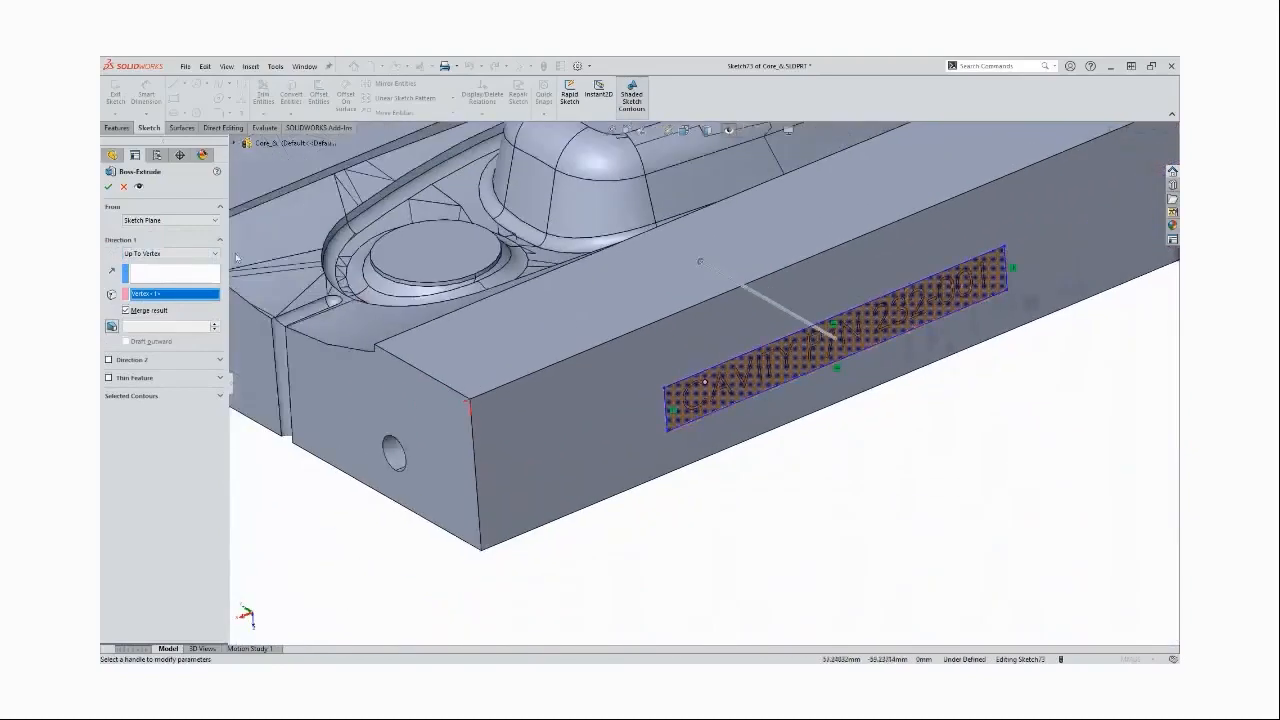
pyautogui.click(109, 187)
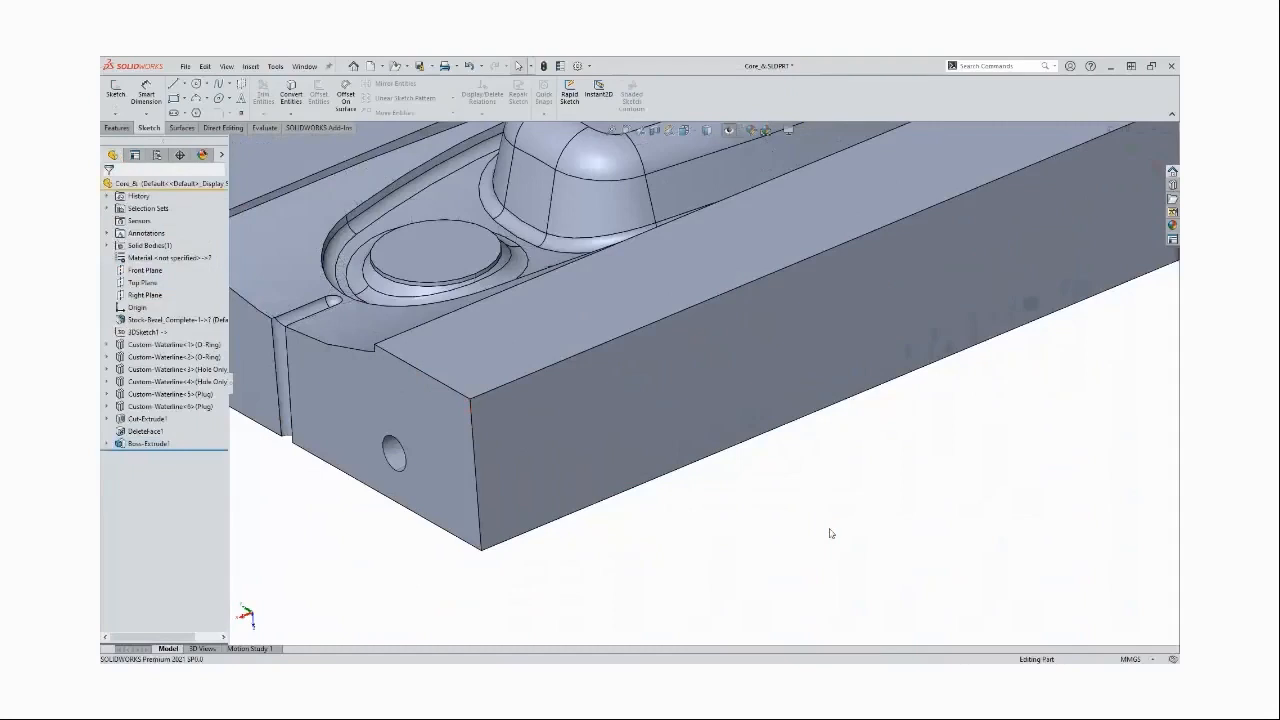
# Select all faces tangent to the core's raised top face, adding the round pad and the rectangular recess faces to the selection
pyautogui.moveTo(788, 506); pyautogui.dragTo(790, 474, button='middle')
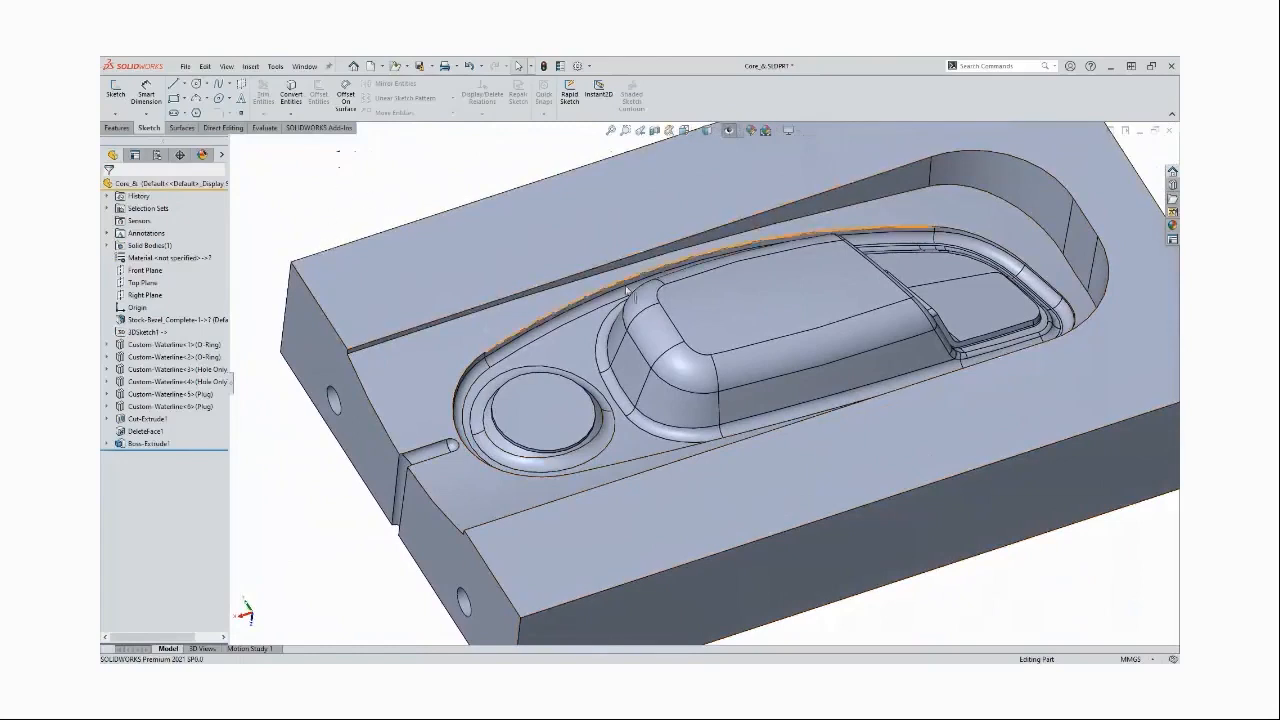
pyautogui.click(705, 314)
pyautogui.rightClick(705, 318)
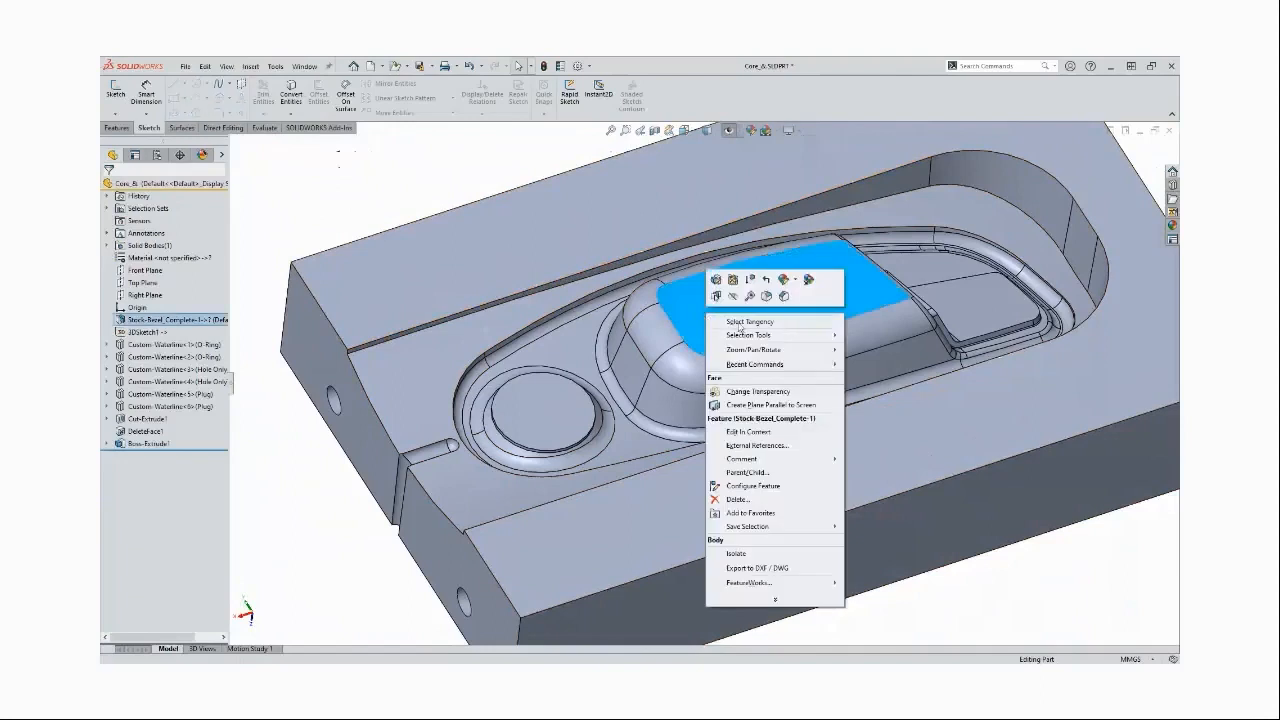
pyautogui.click(739, 323)
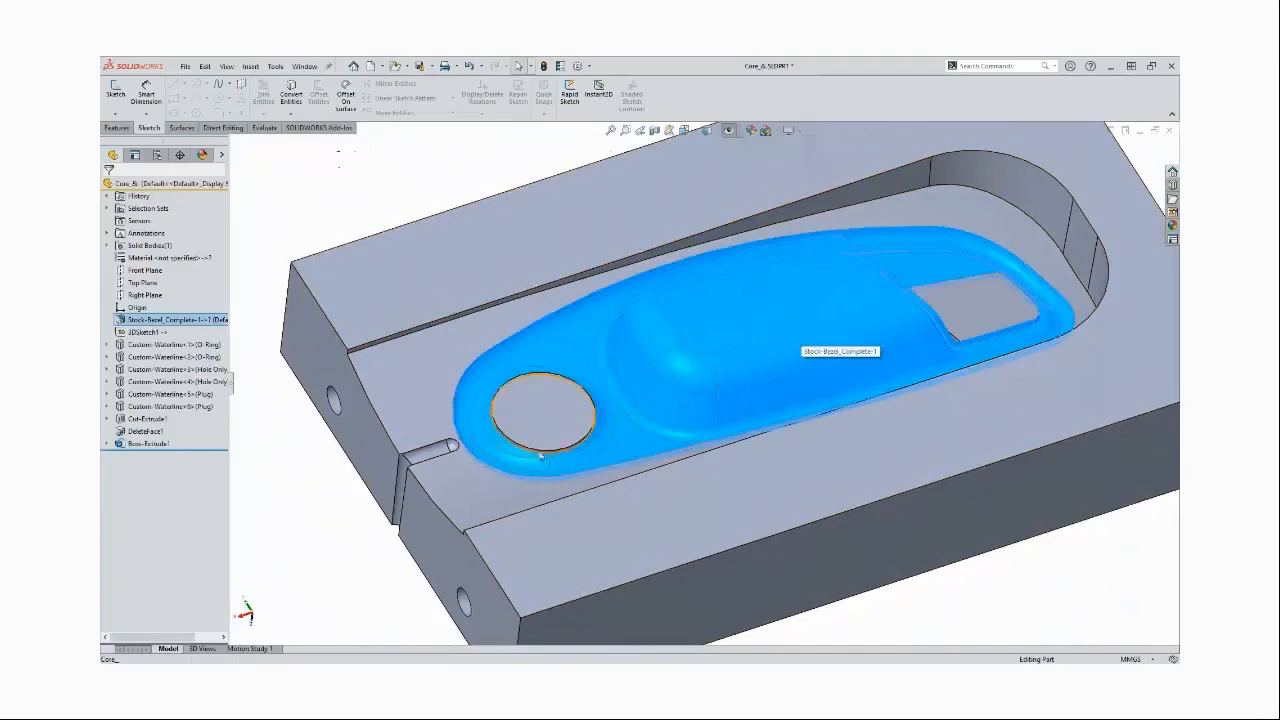
pyautogui.scroll(-5, 548, 457)
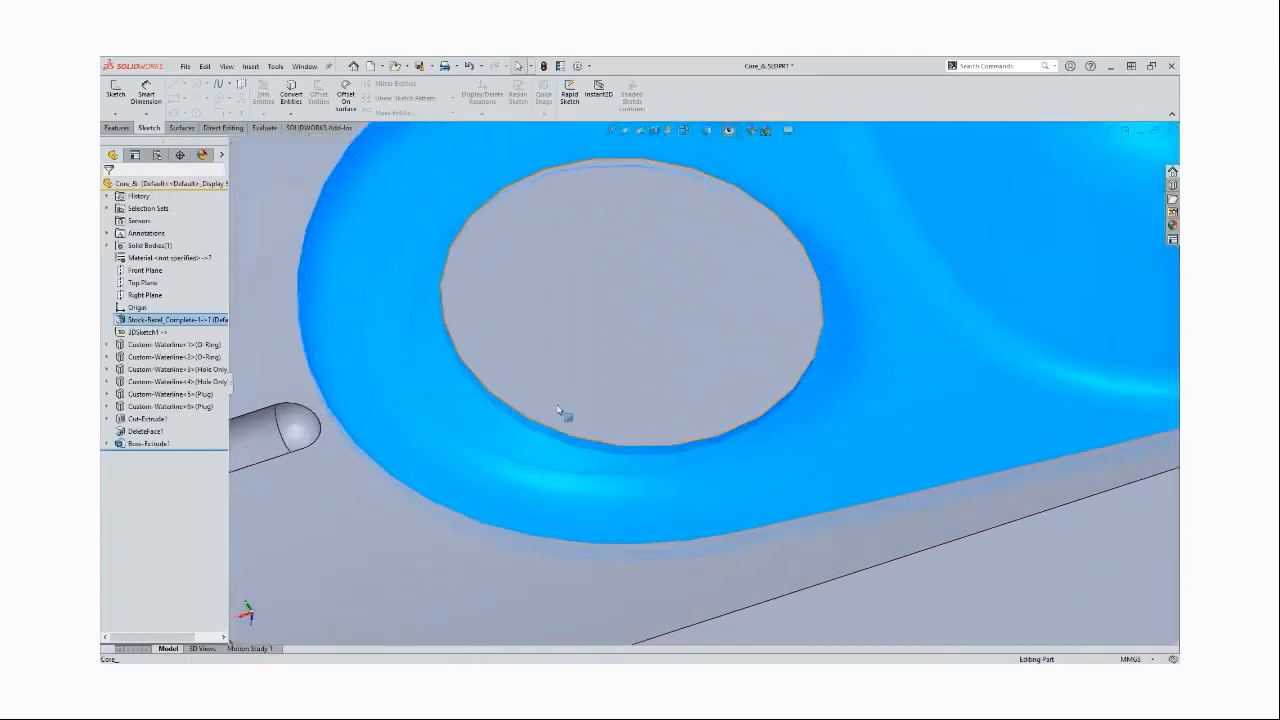
pyautogui.scroll(10, 558, 414)
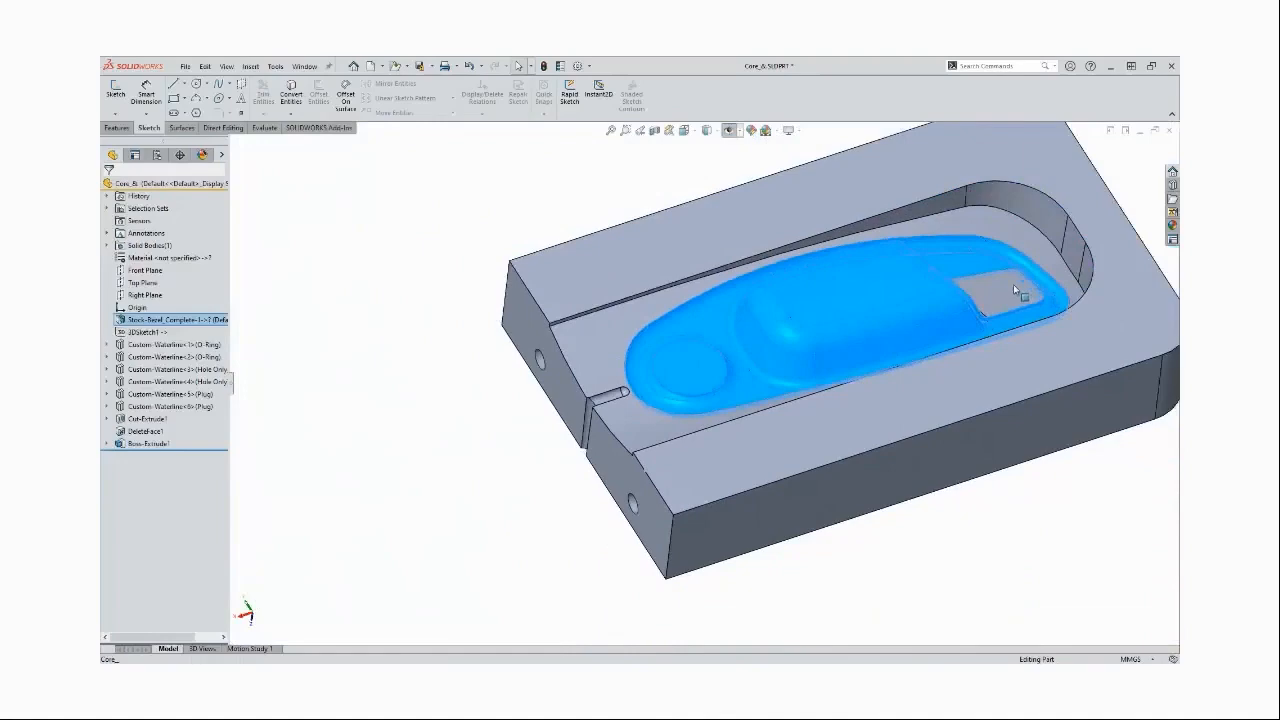
pyautogui.scroll(-5, 1017, 282)
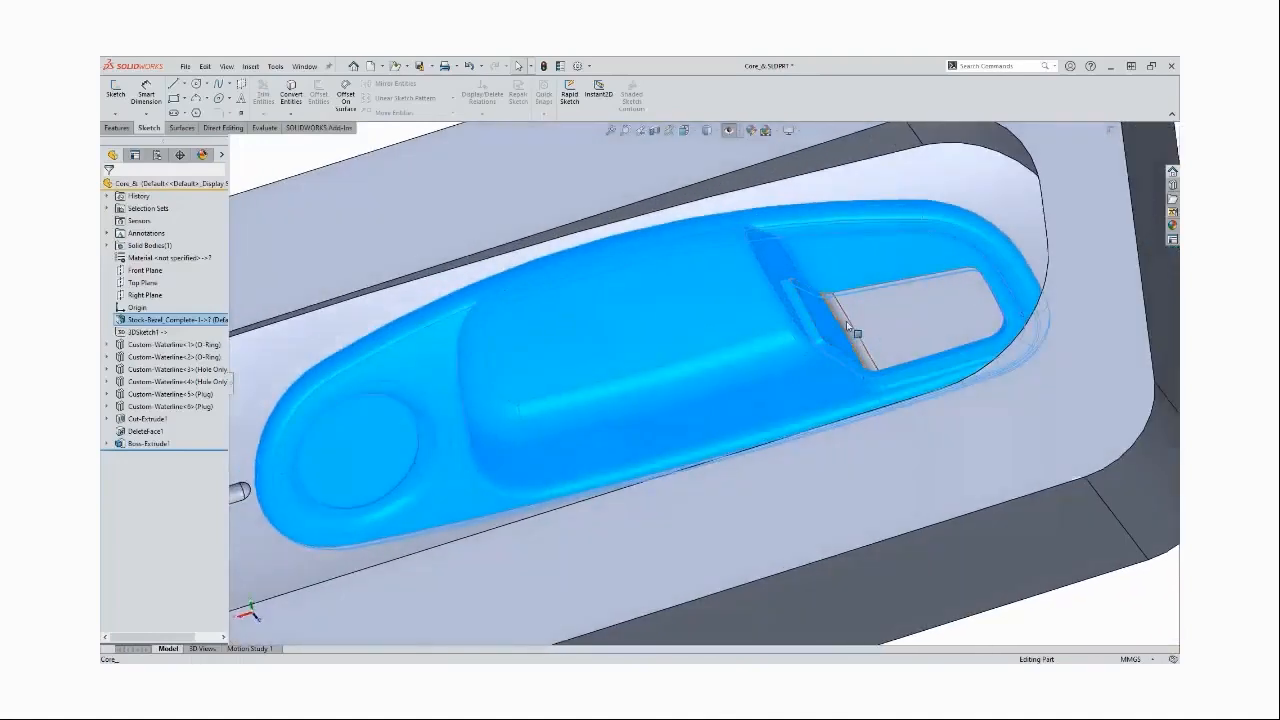
pyautogui.scroll(3, 548, 315)
pyautogui.moveTo(548, 315); pyautogui.dragTo(580, 322, button='middle')
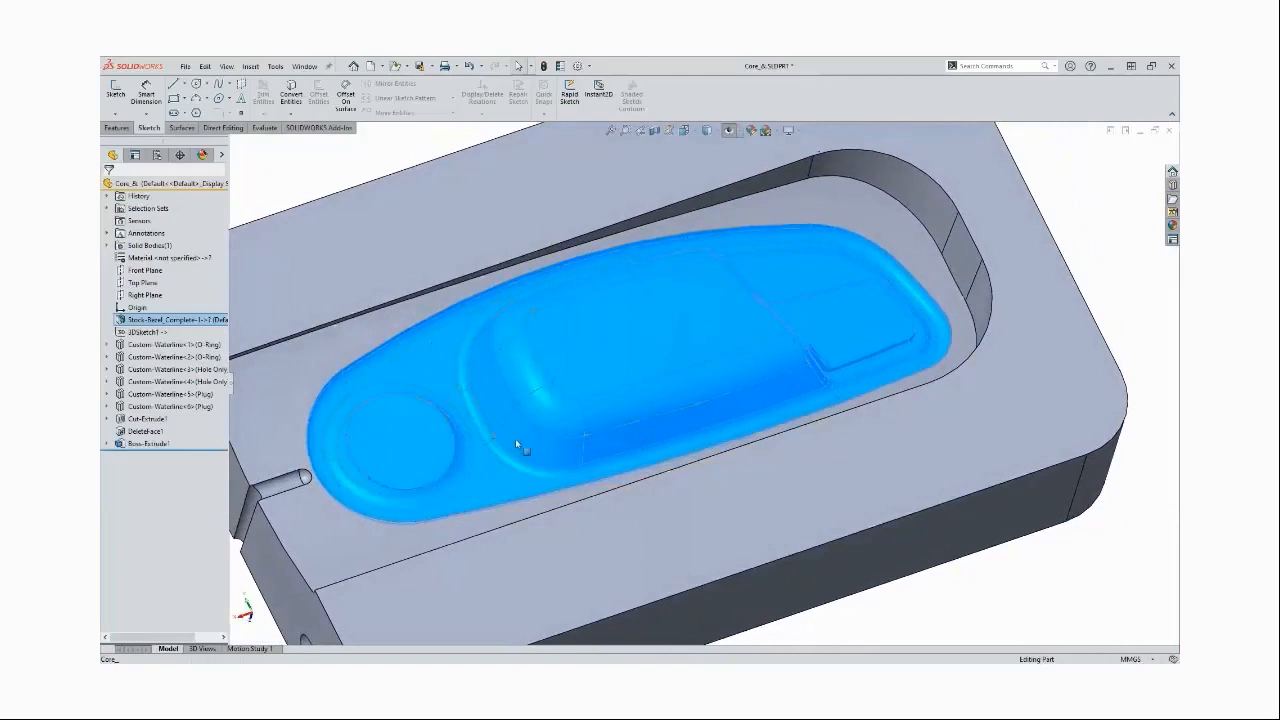
pyautogui.scroll(3, 479, 400)
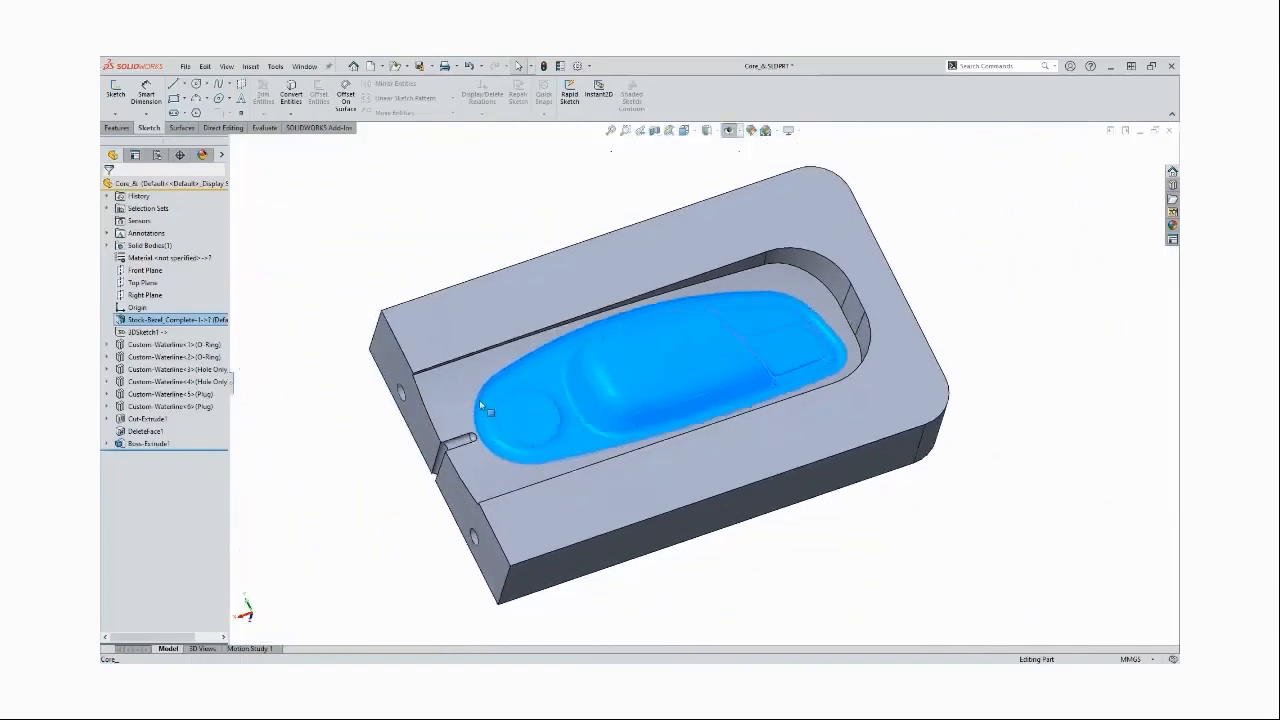
# Save the selected molding faces as a new selection set
pyautogui.rightClick(284, 242)
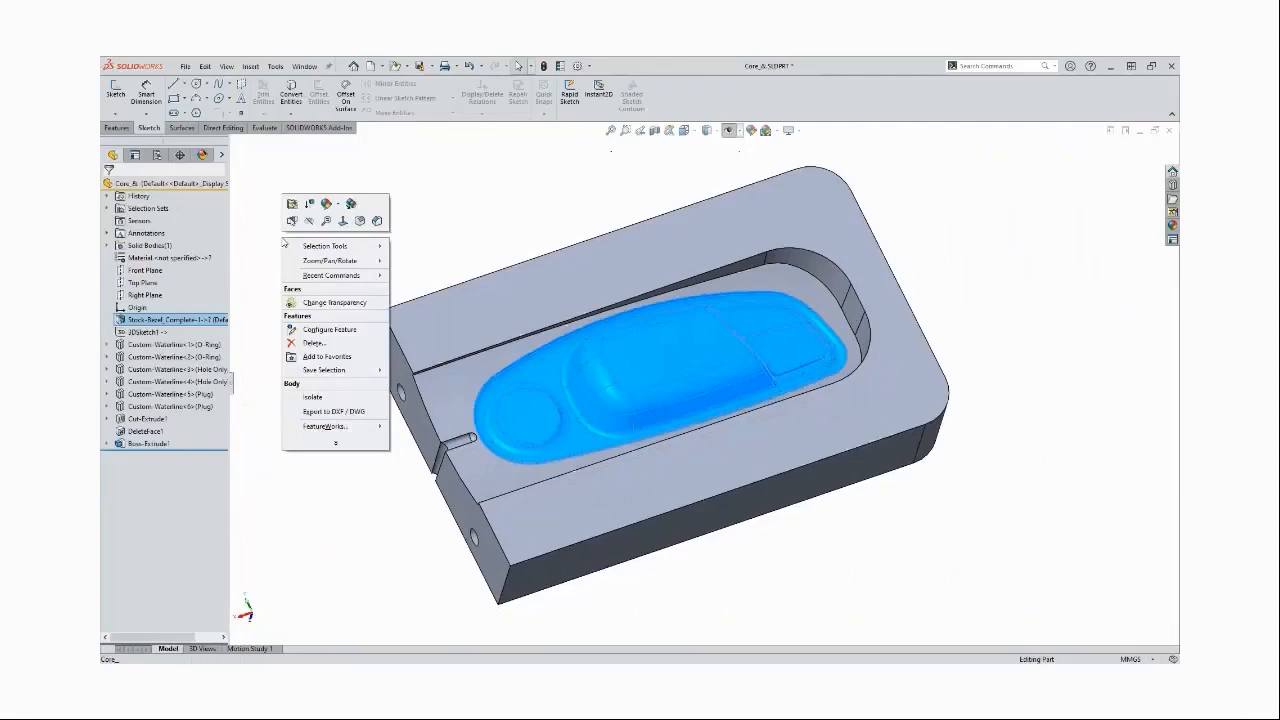
pyautogui.moveTo(321, 249)
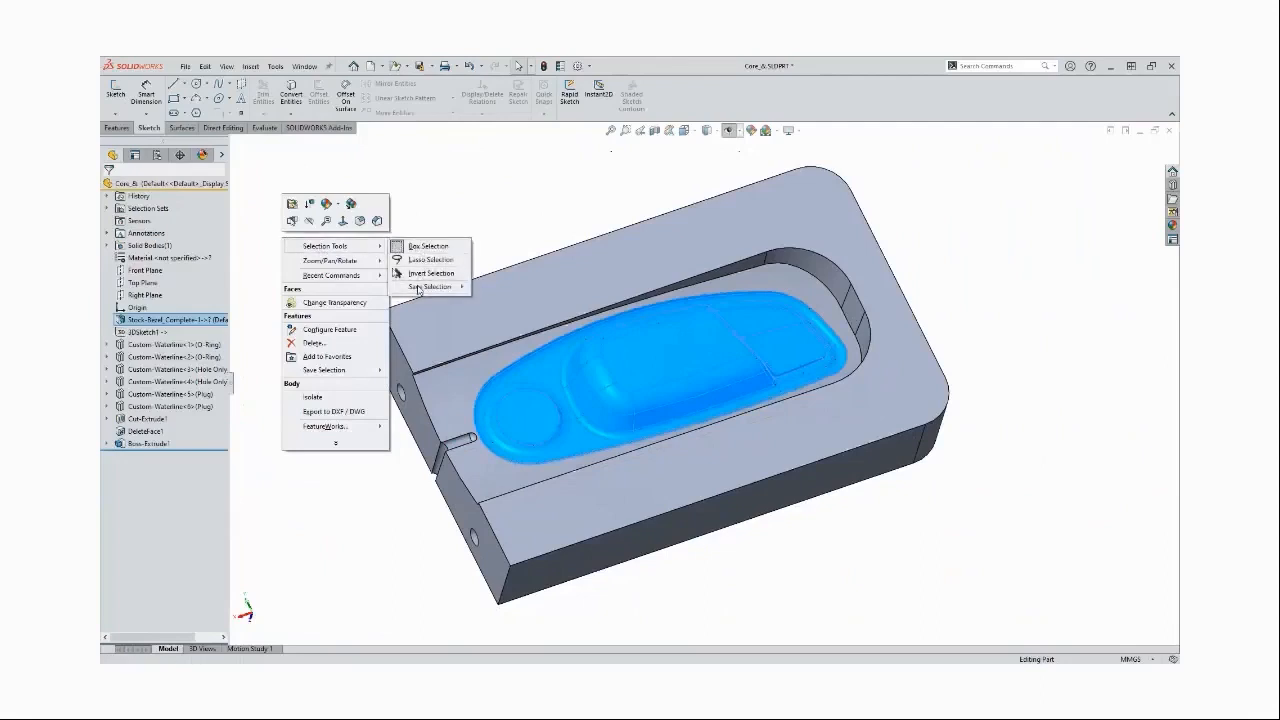
pyautogui.moveTo(436, 293)
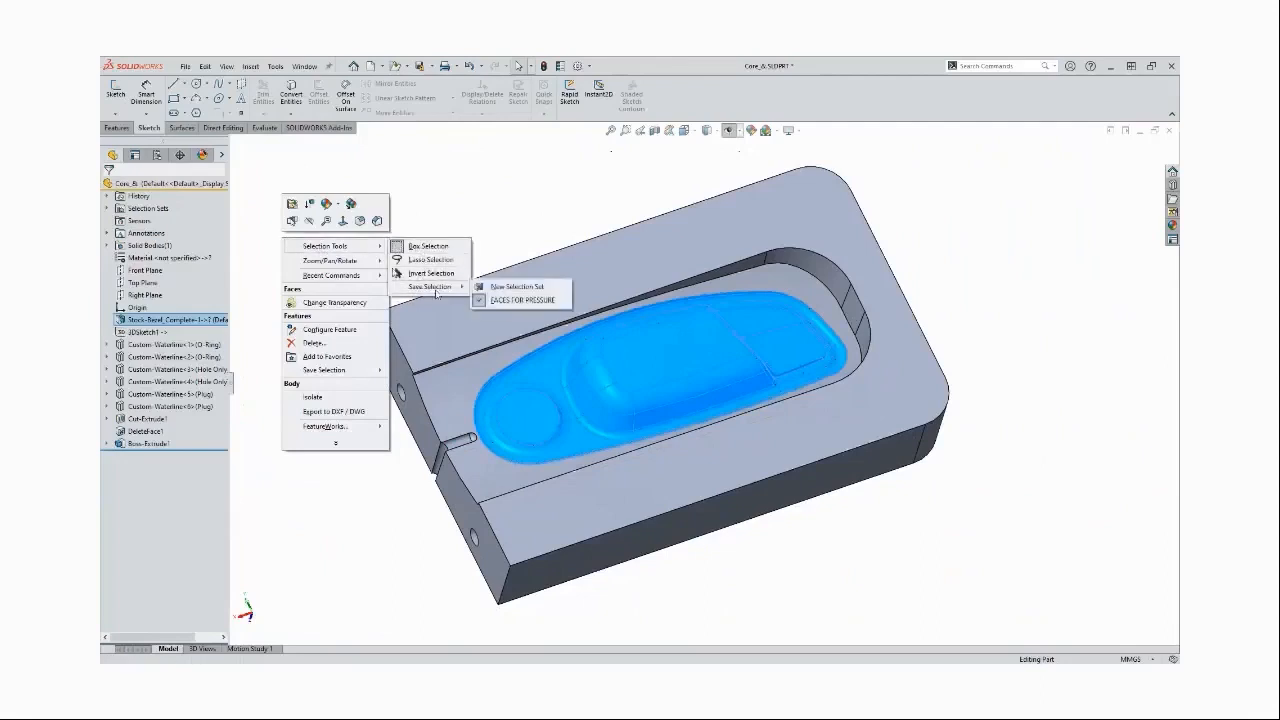
pyautogui.click(518, 287)
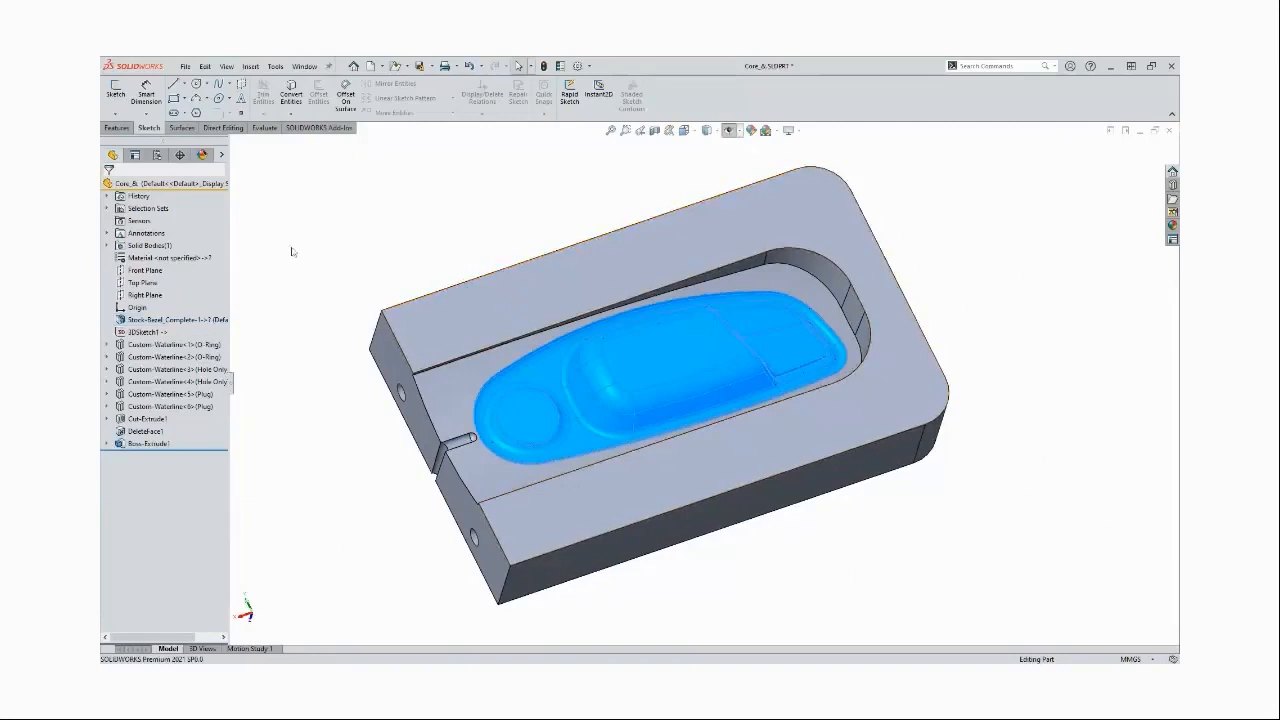
# Expand the selection sets, recall the newly saved set to check its faces on the core, and clear the selection
pyautogui.click(109, 208)
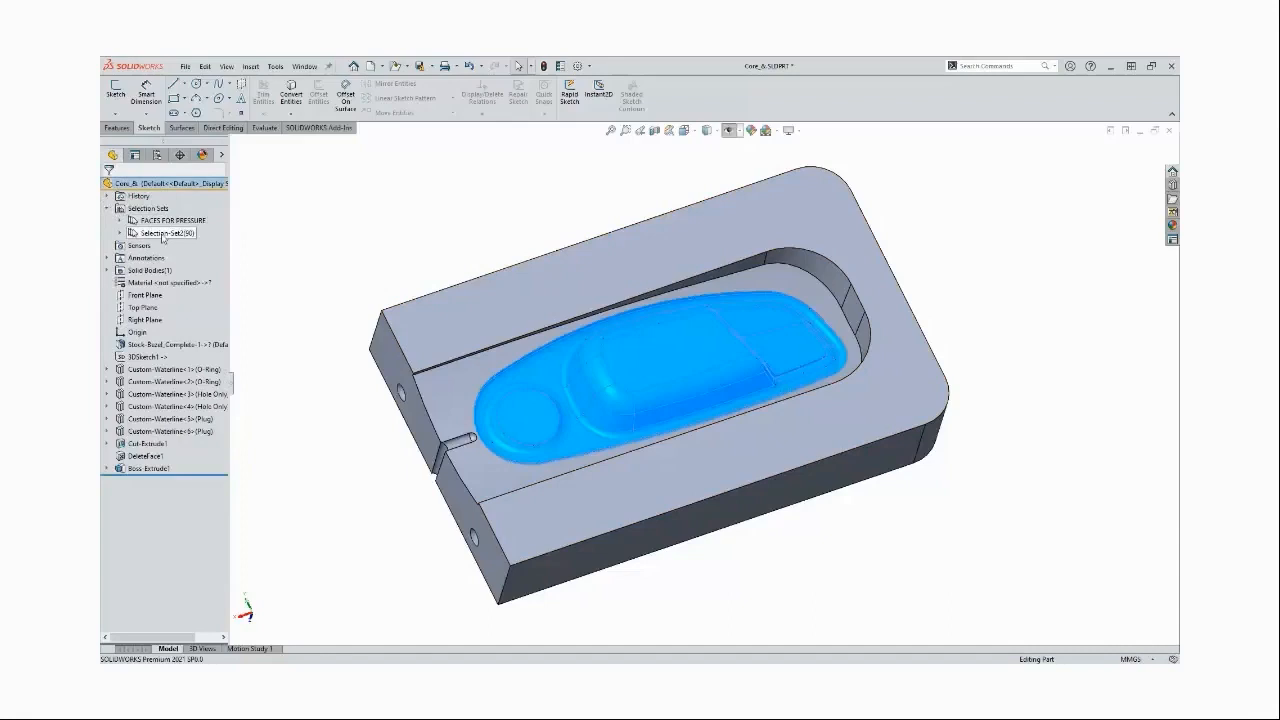
pyautogui.click(172, 233)
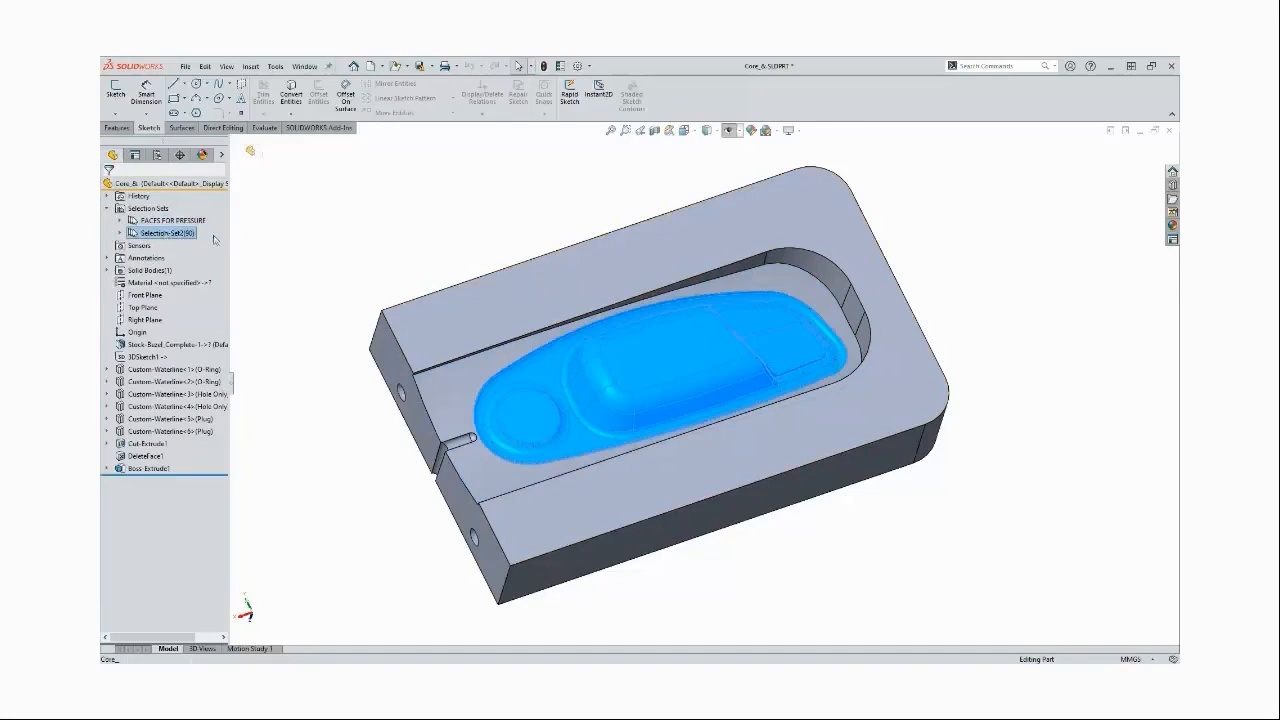
pyautogui.click(328, 232)
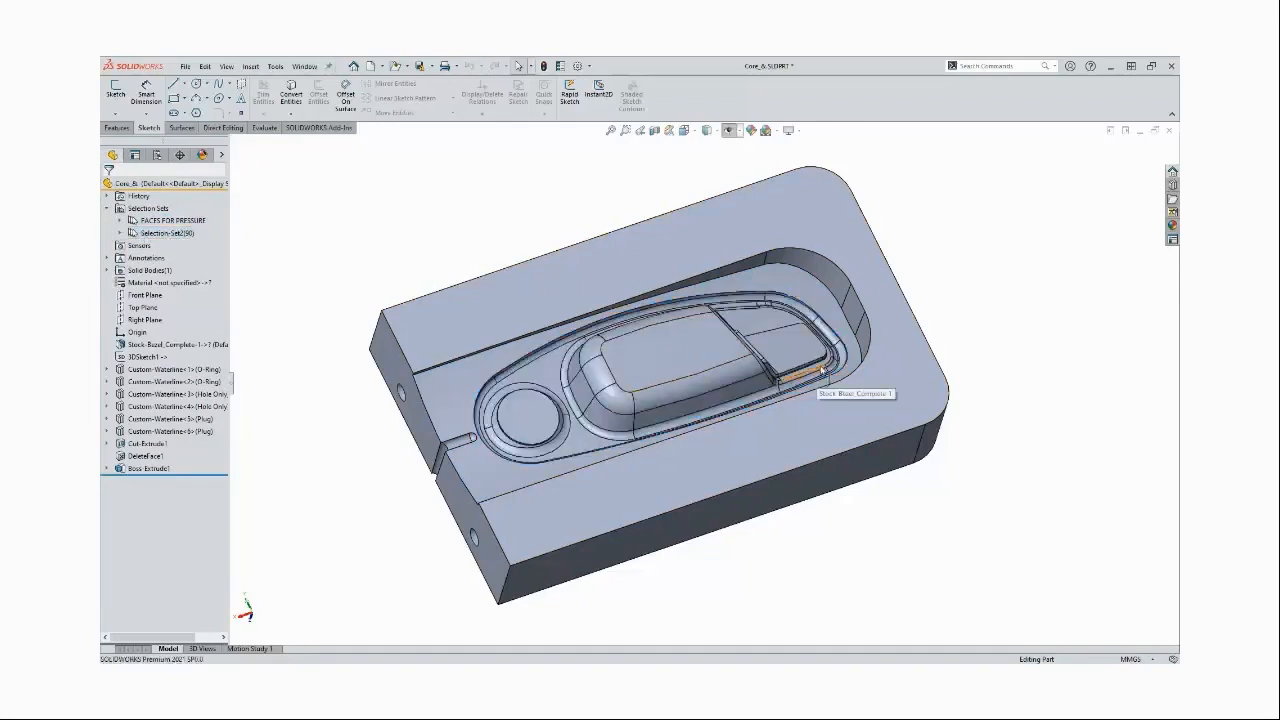
pyautogui.moveTo(822, 368); pyautogui.dragTo(826, 374, button='middle')
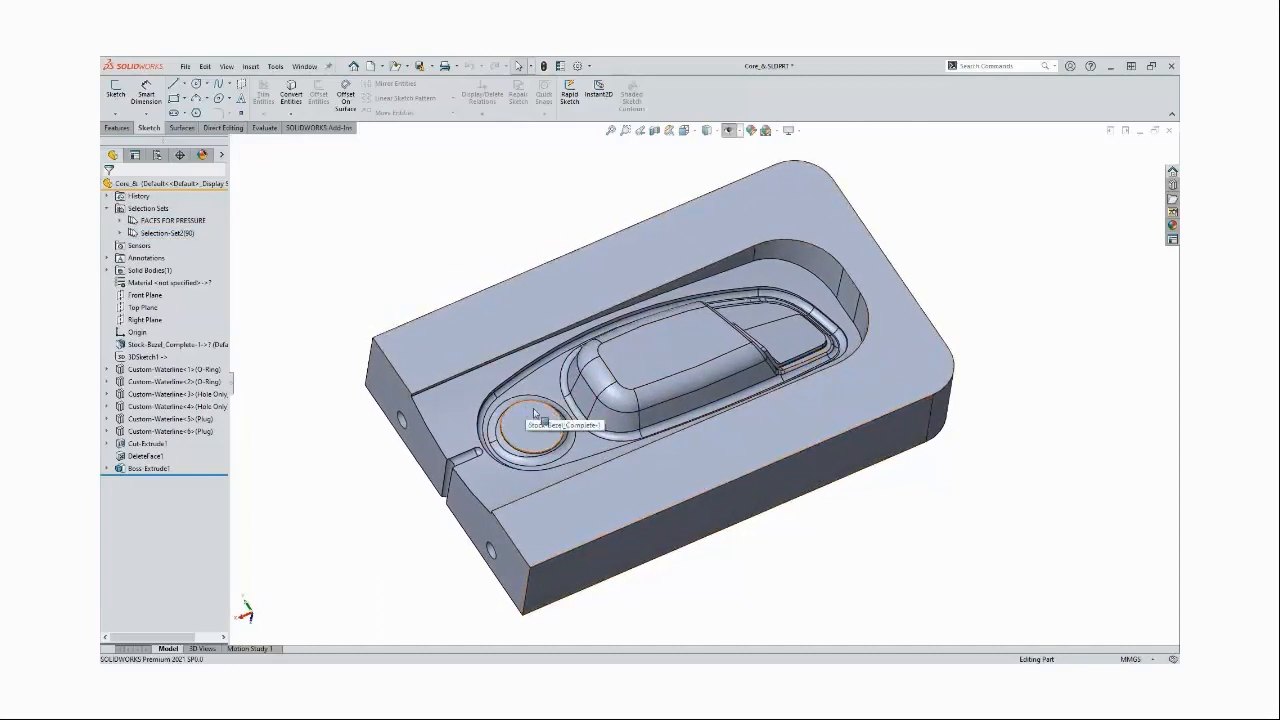
# Measure the distance between the two end points of the short seam edge on the outer fillet beside the round pad
pyautogui.scroll(5, 548, 418)
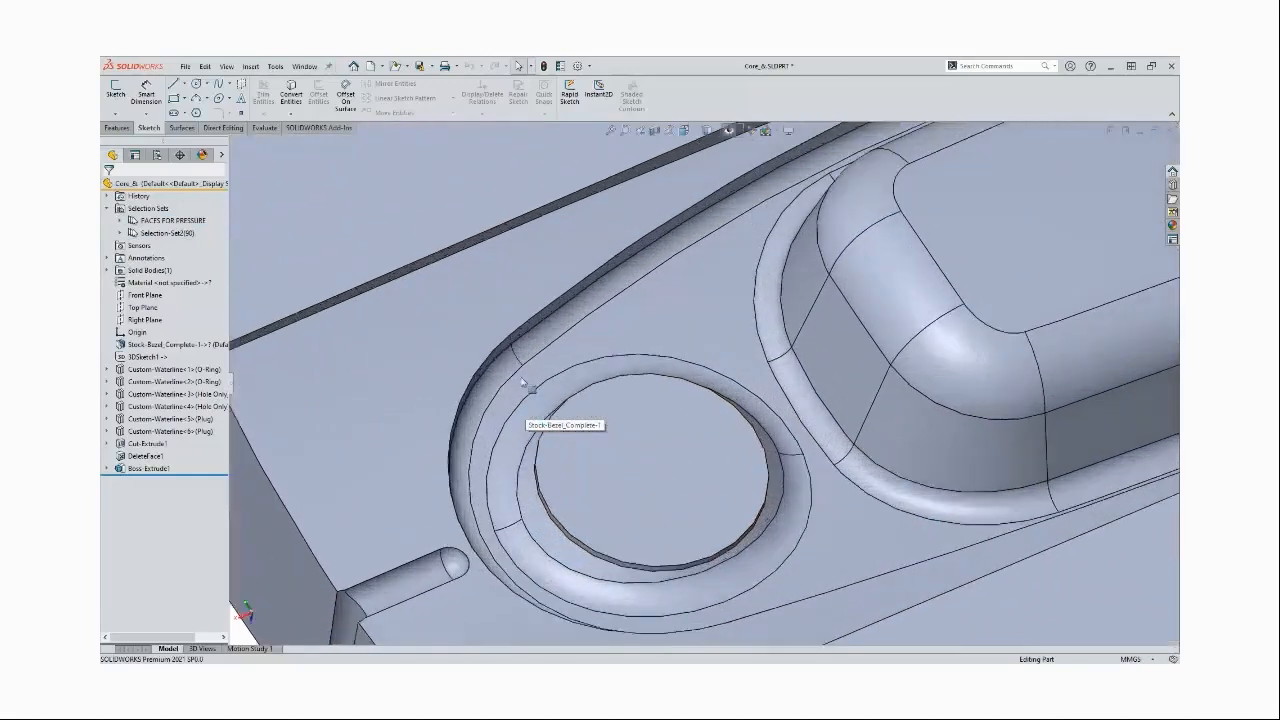
pyautogui.click(264, 128)
pyautogui.click(188, 103)
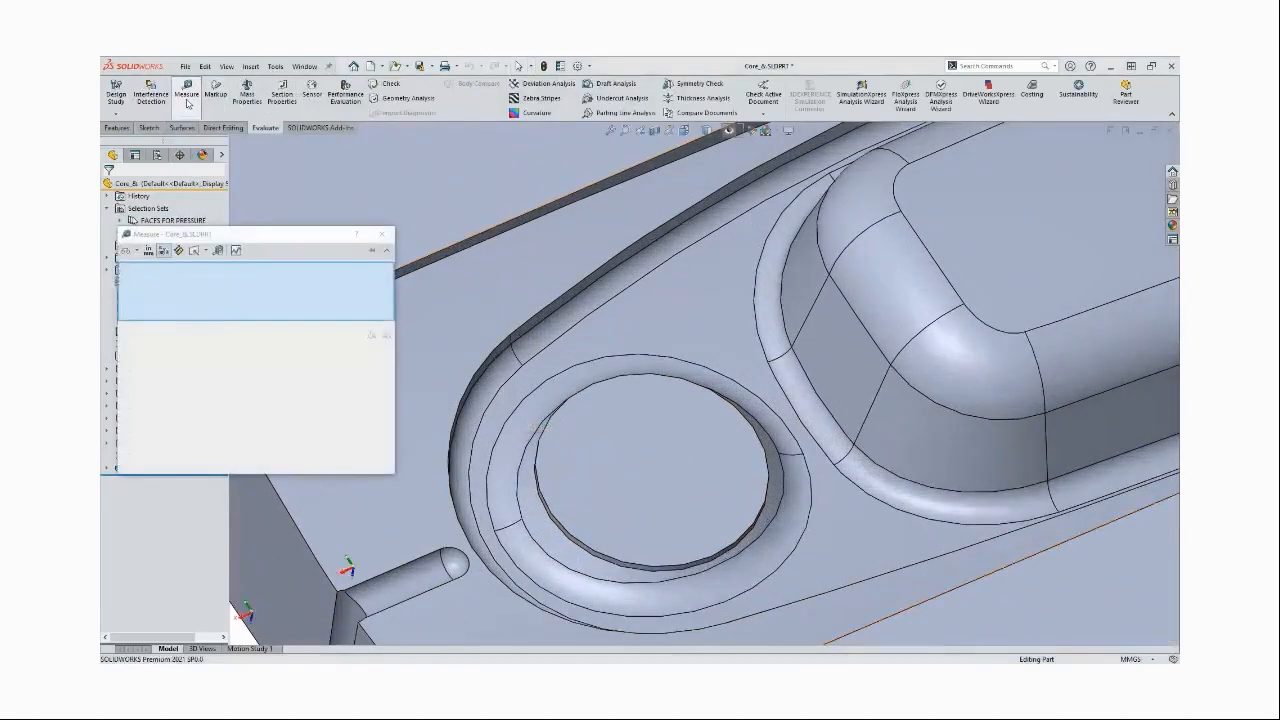
pyautogui.click(514, 348)
pyautogui.click(520, 364)
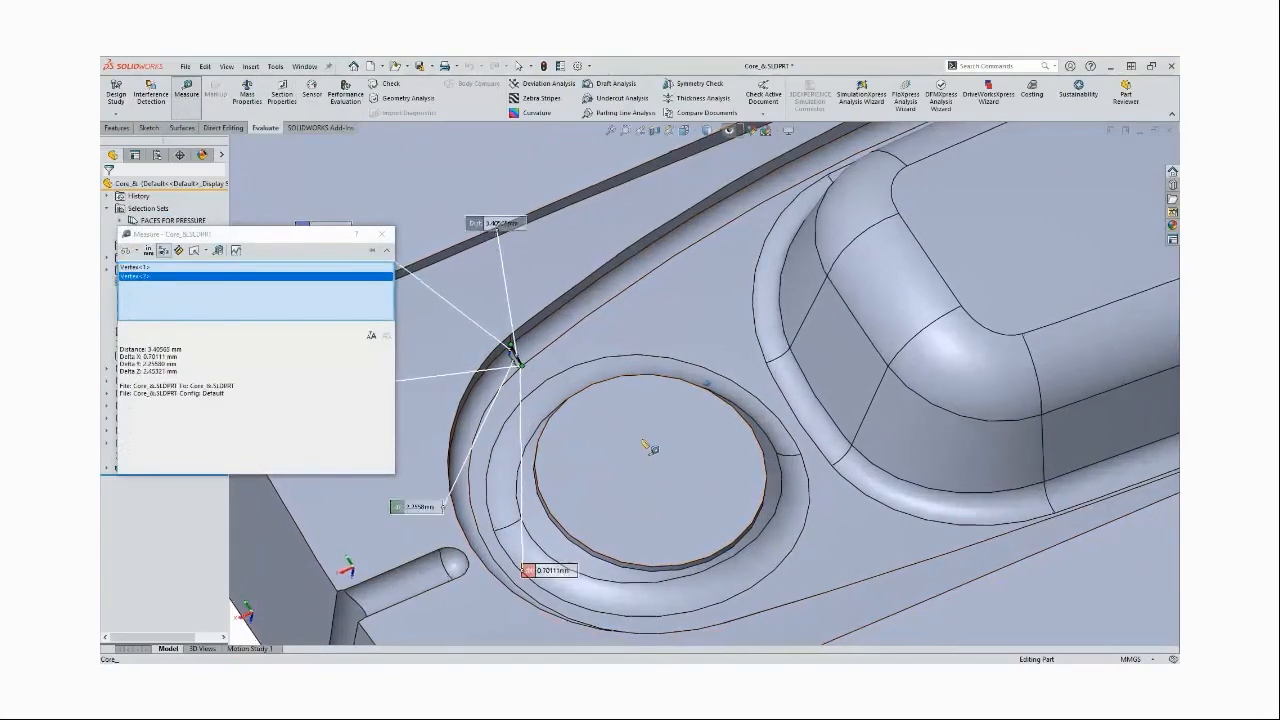
pyautogui.scroll(3, 648, 452)
pyautogui.moveTo(643, 439); pyautogui.dragTo(660, 405, button='middle')
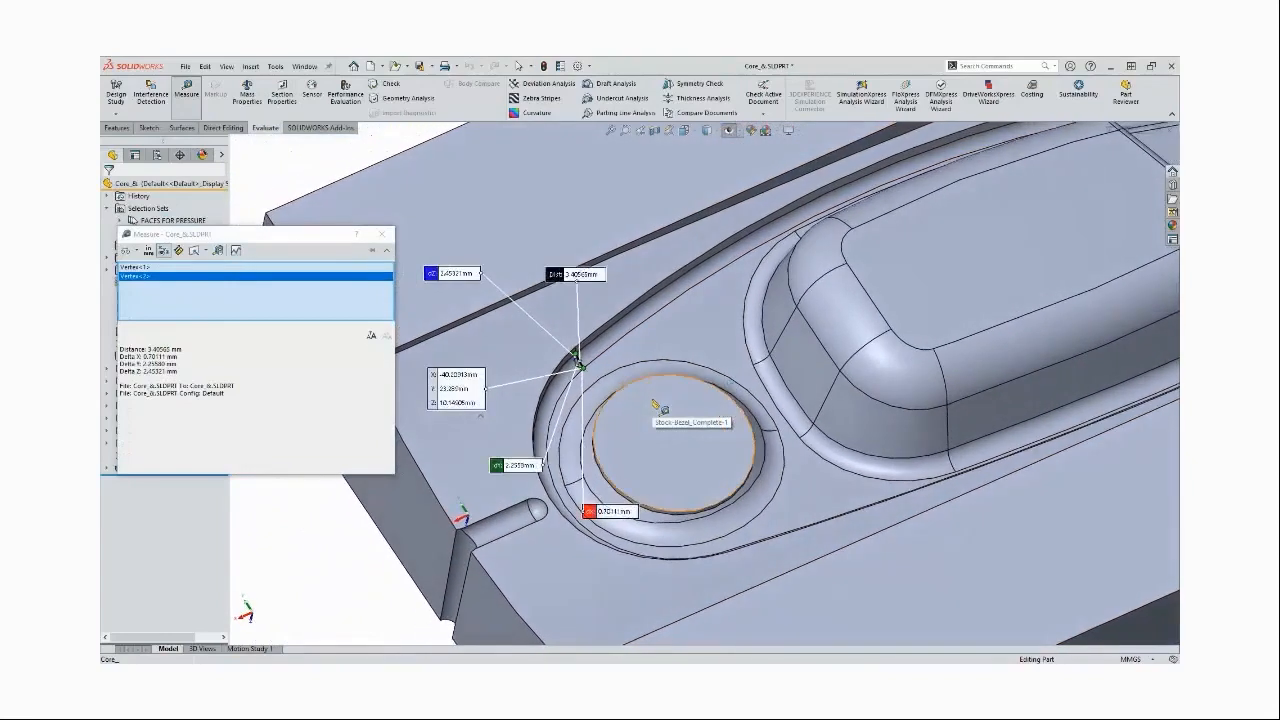
# Clear the measured points, check the rounded end of the runner groove, and close the Measure tool
pyautogui.rightClick(272, 293)
pyautogui.click(288, 299)
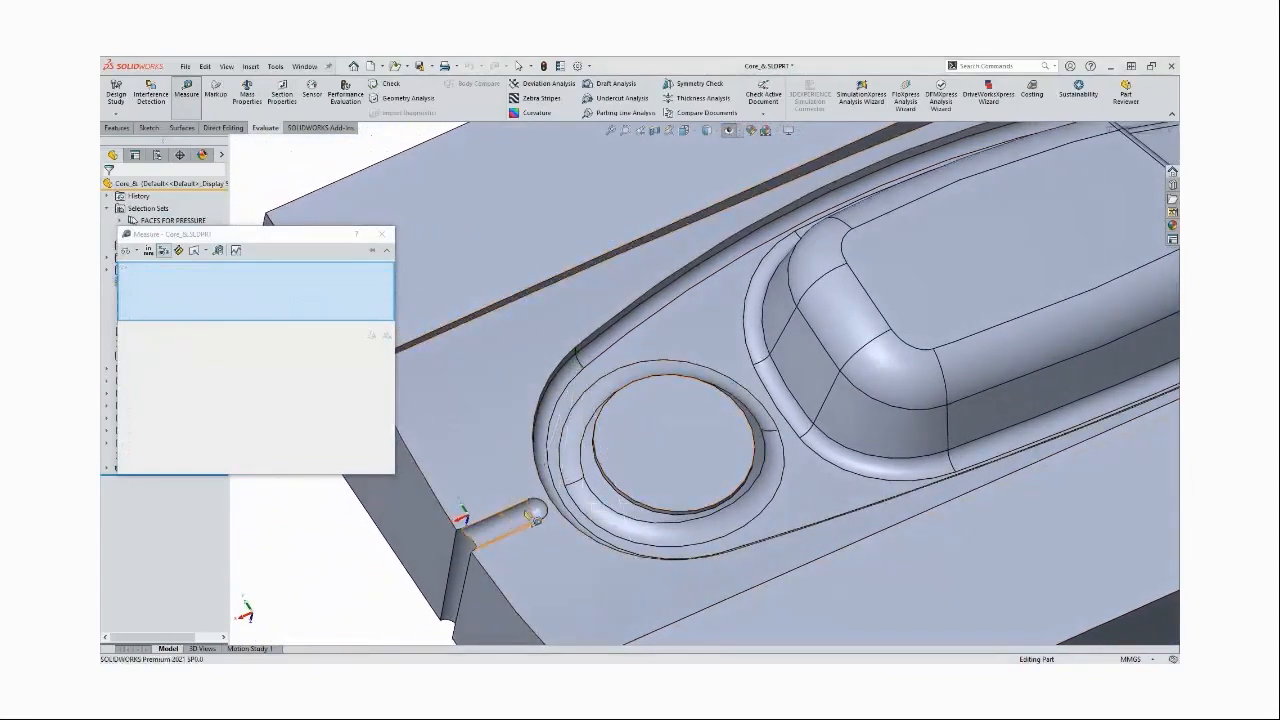
pyautogui.click(537, 510)
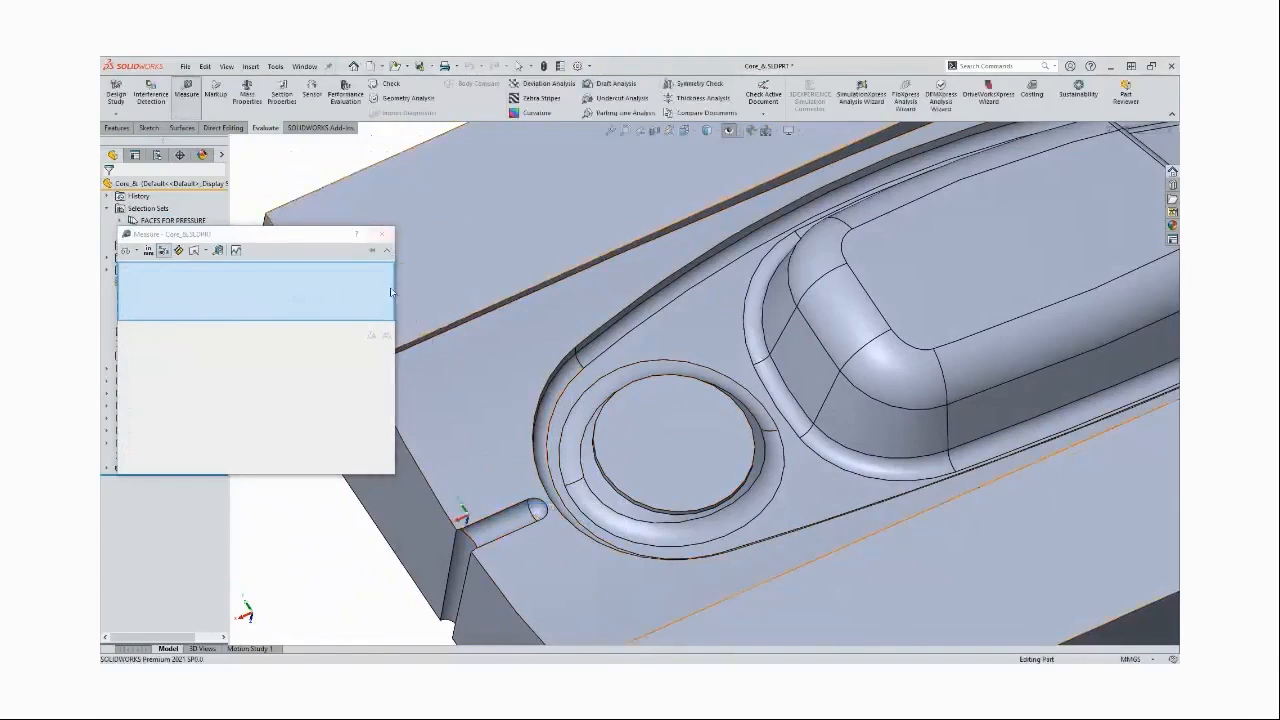
pyautogui.click(382, 233)
pyautogui.scroll(6, 630, 358)
pyautogui.scroll(-1, 1015, 418)
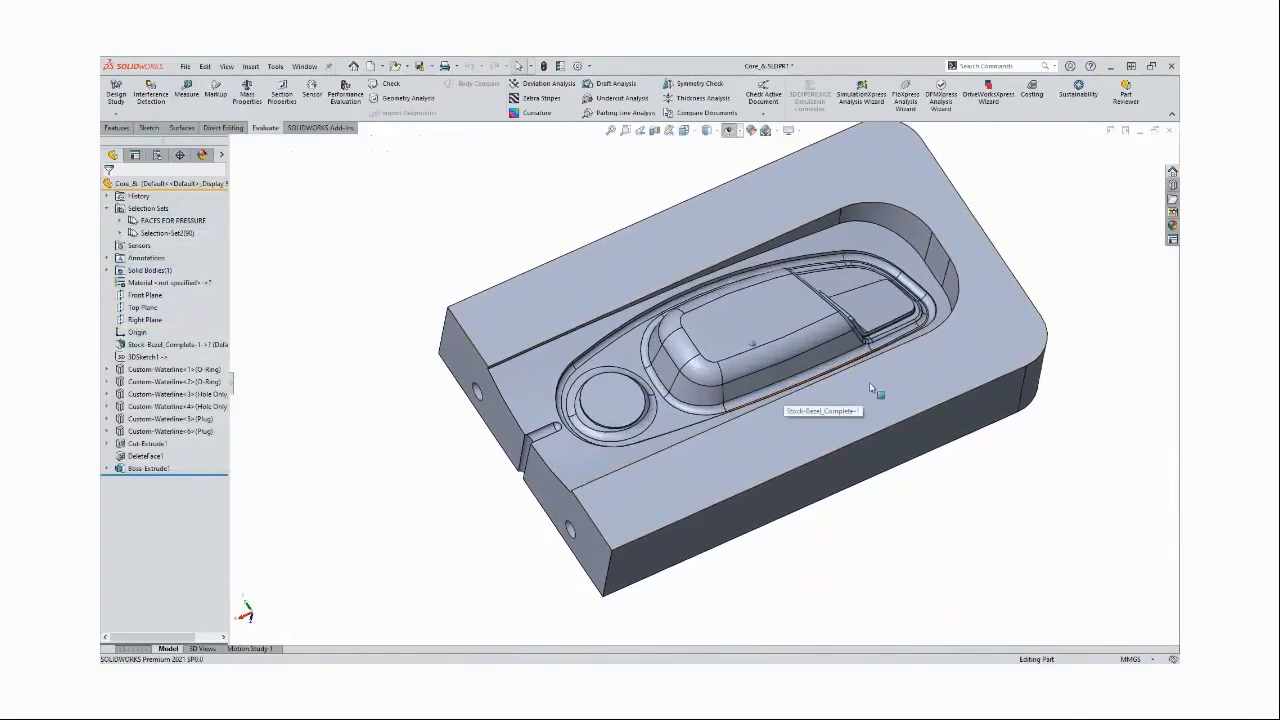
pyautogui.scroll(-2, 867, 381)
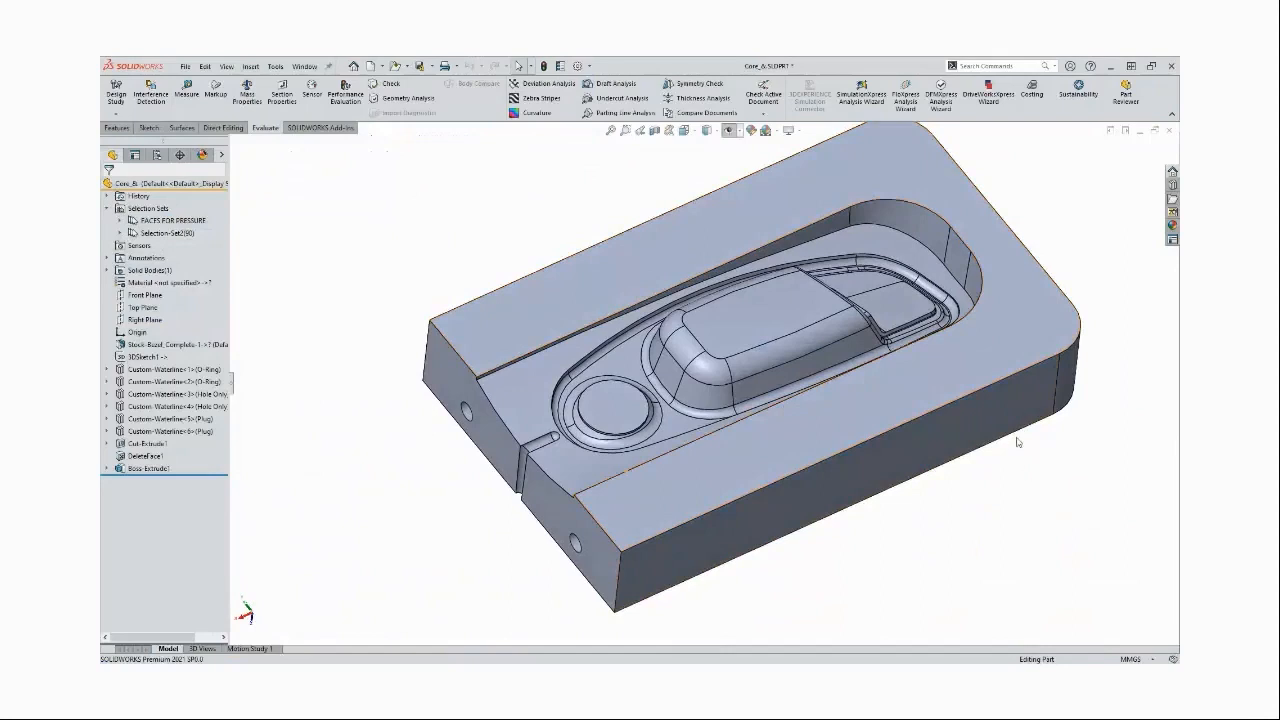
pyautogui.scroll(1, 1046, 234)
pyautogui.scroll(-1, 1046, 232)
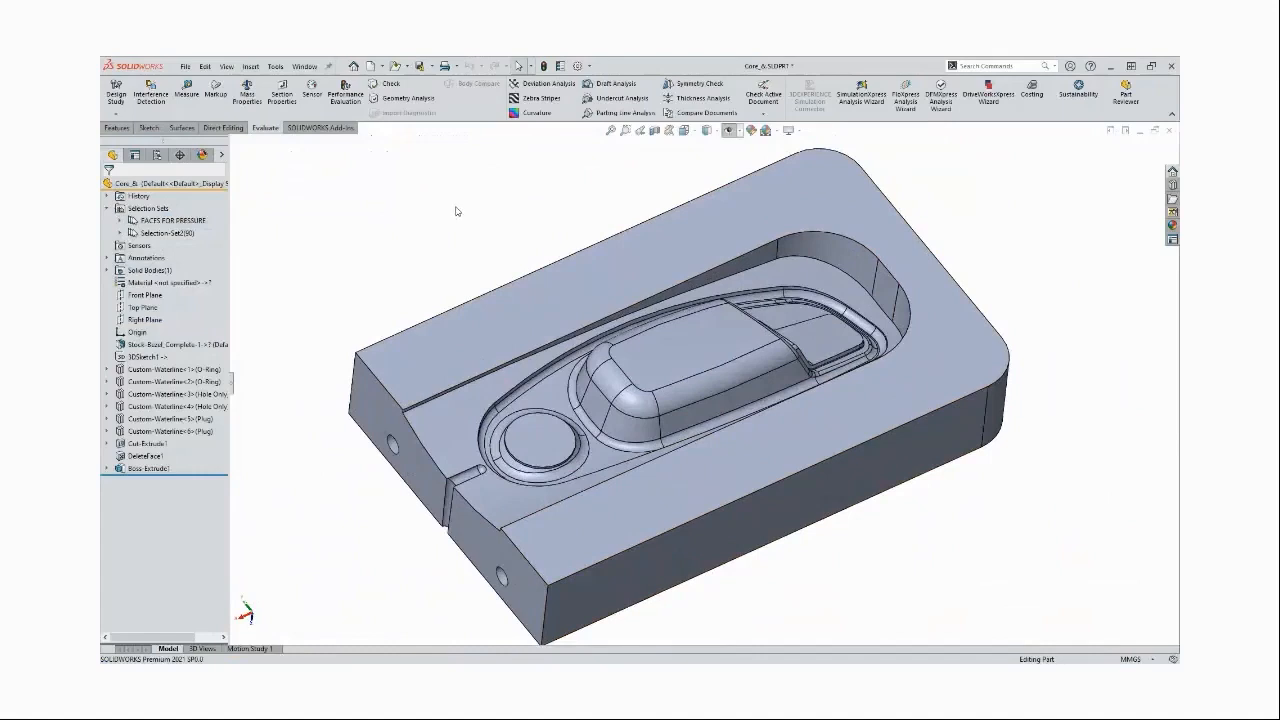
# Load the SOLIDWORKS Simulation add-in and create a new static study for the core
pyautogui.click(321, 127)
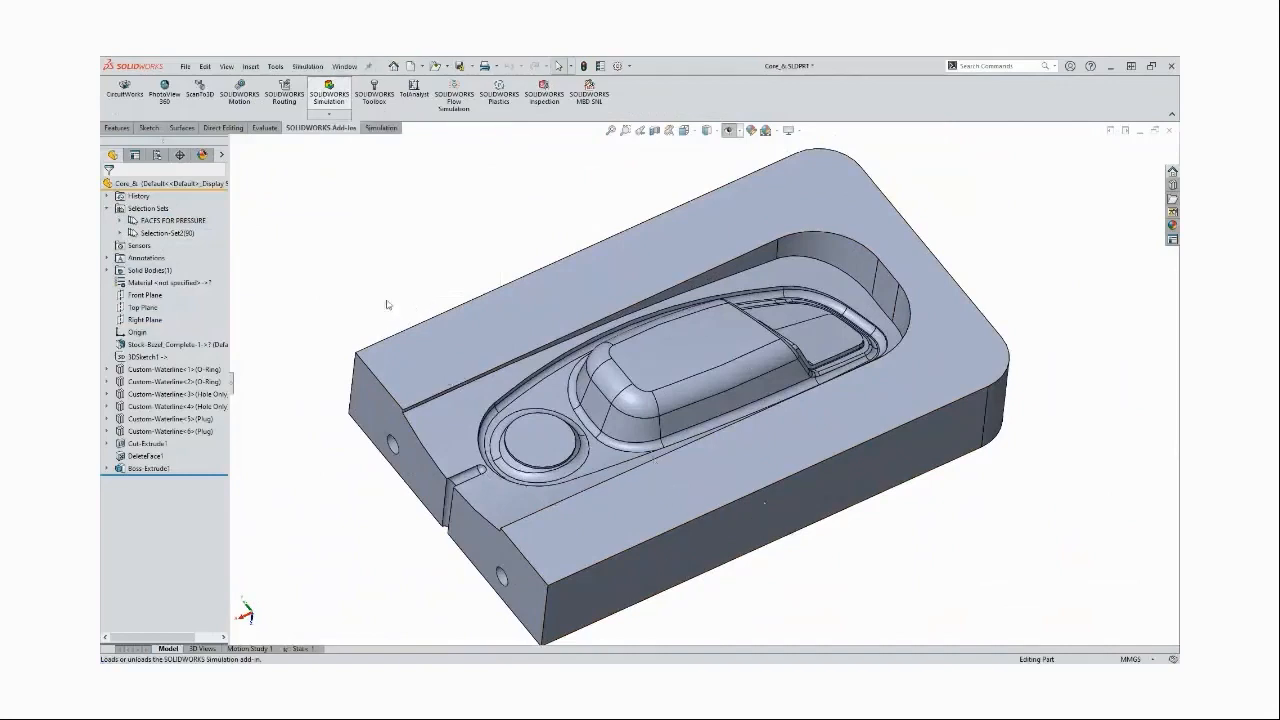
pyautogui.click(380, 128)
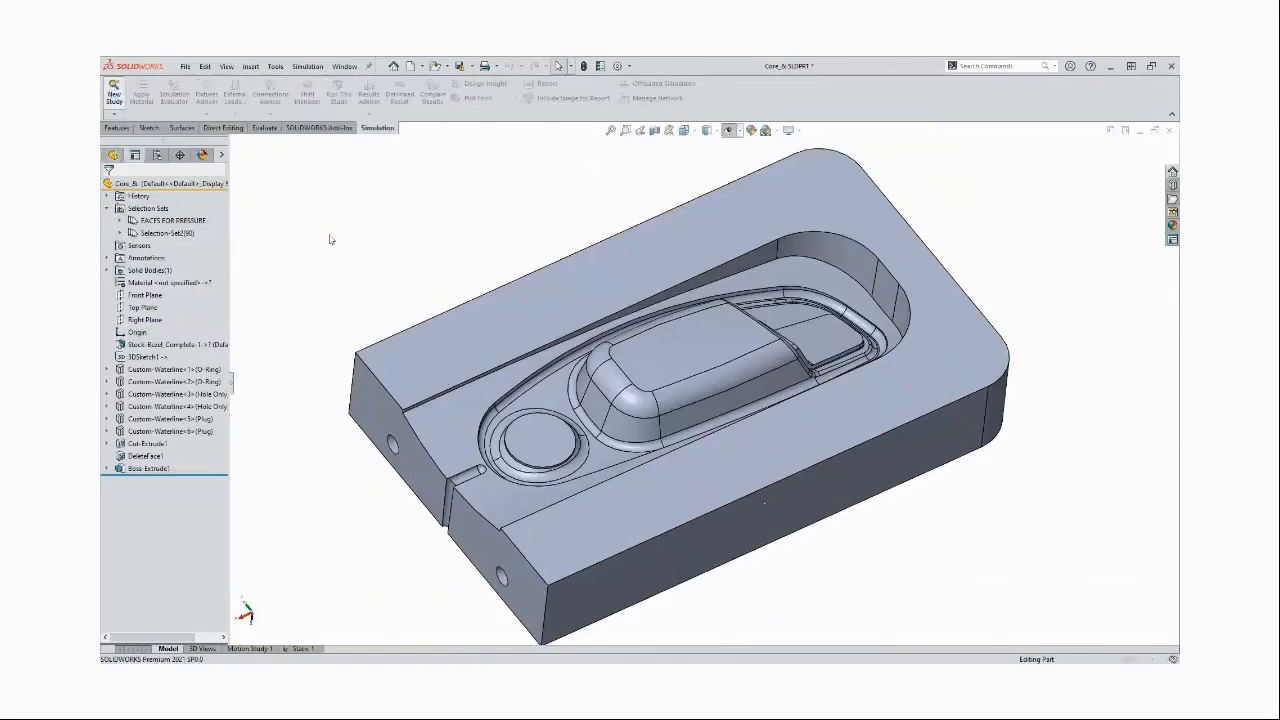
pyautogui.click(108, 188)
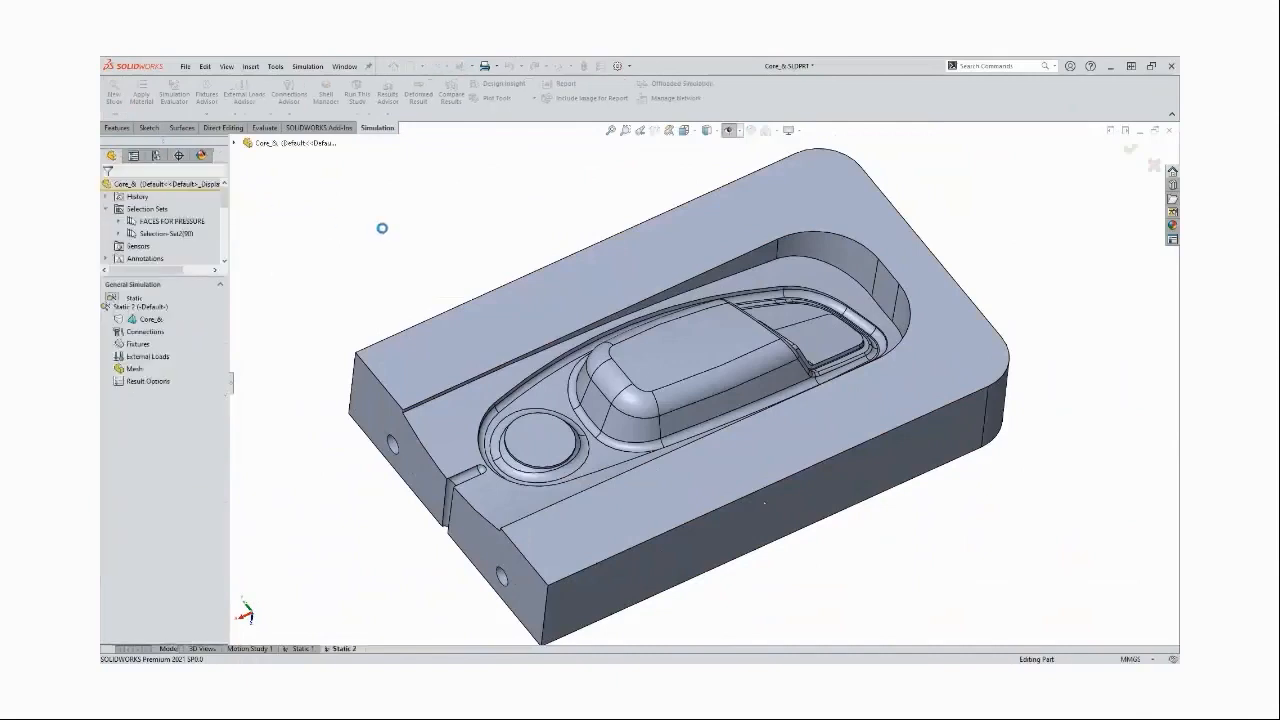
# Start a mesh control in the static study and assign it to the molding faces stored in Selection-Set2
pyautogui.rightClick(133, 368)
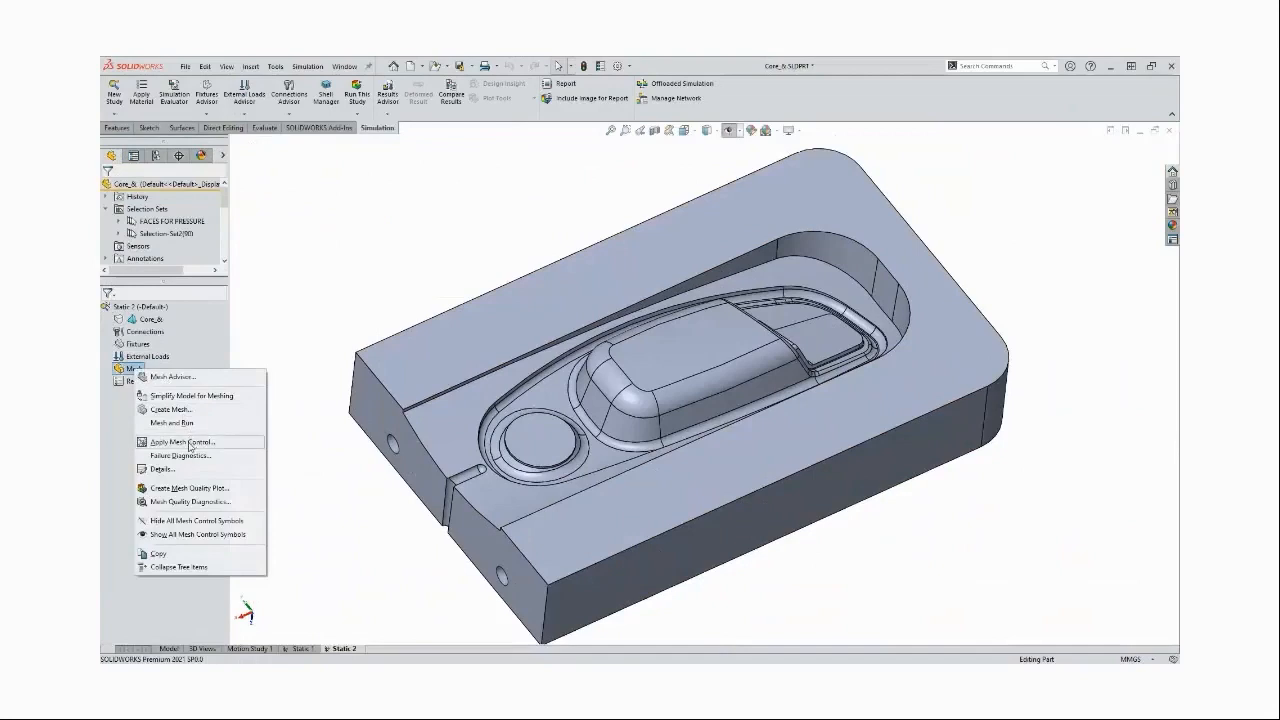
pyautogui.click(190, 443)
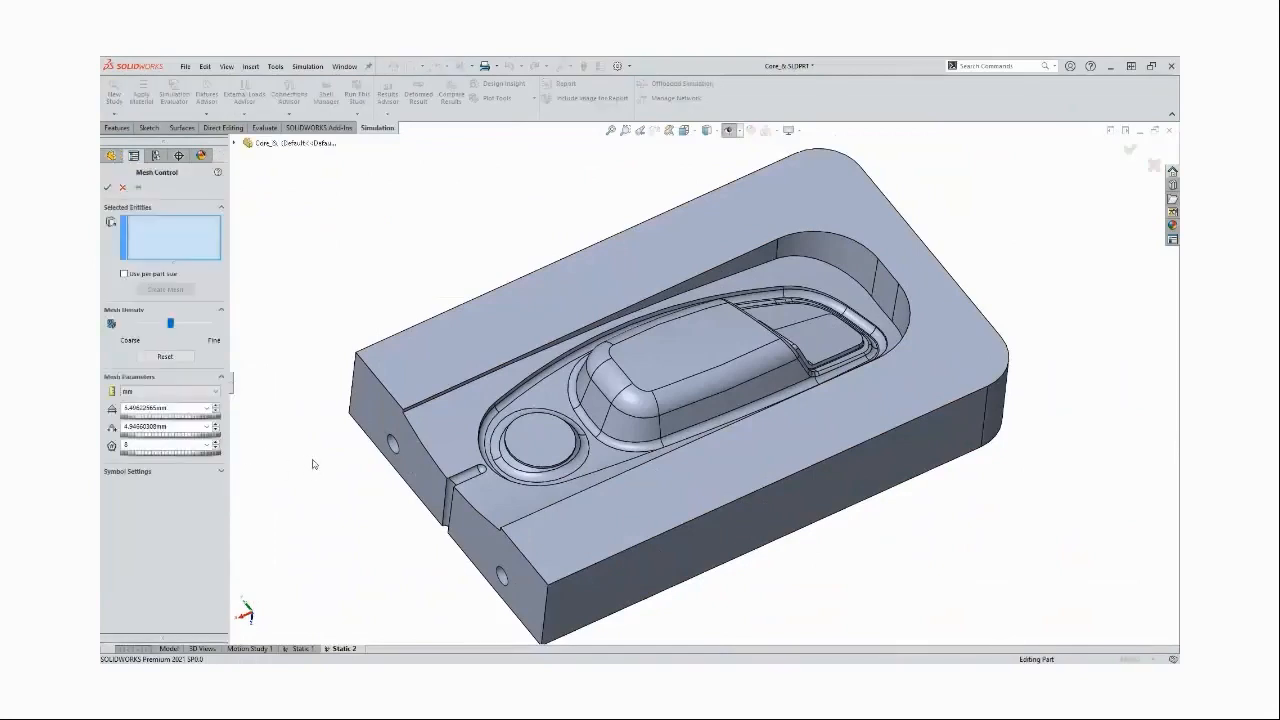
pyautogui.click(234, 144)
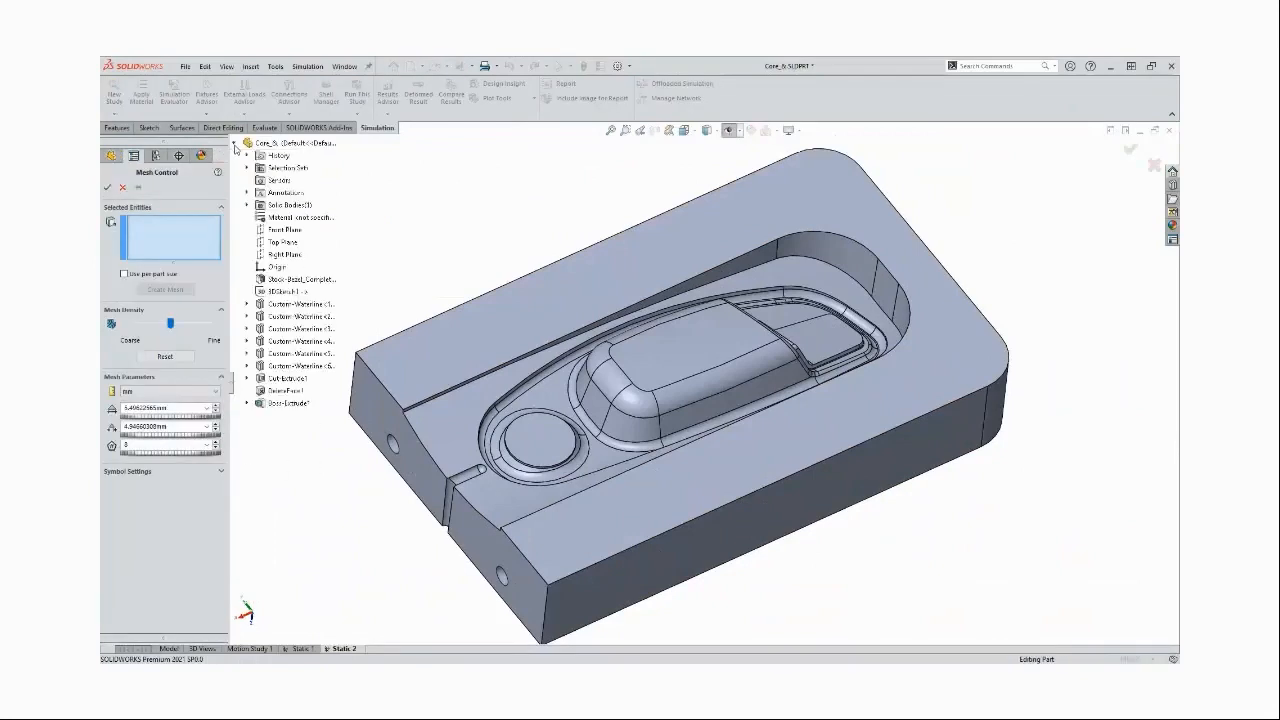
pyautogui.click(247, 168)
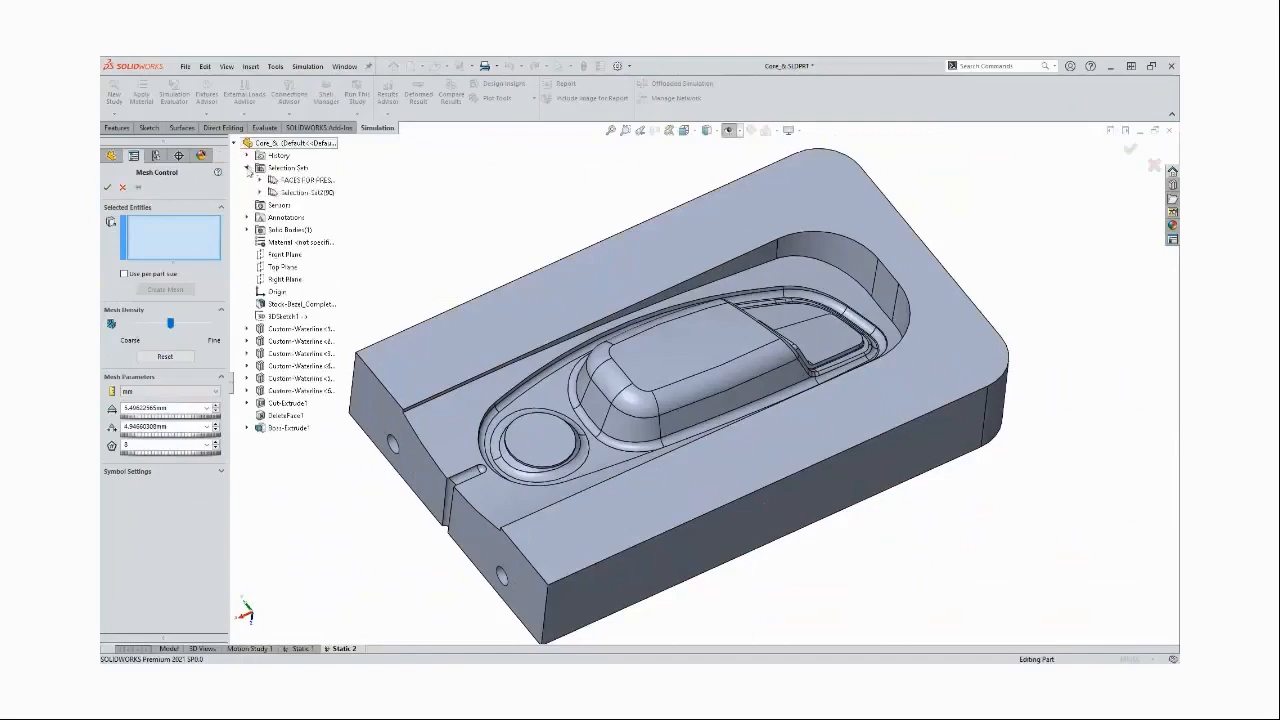
pyautogui.click(302, 192)
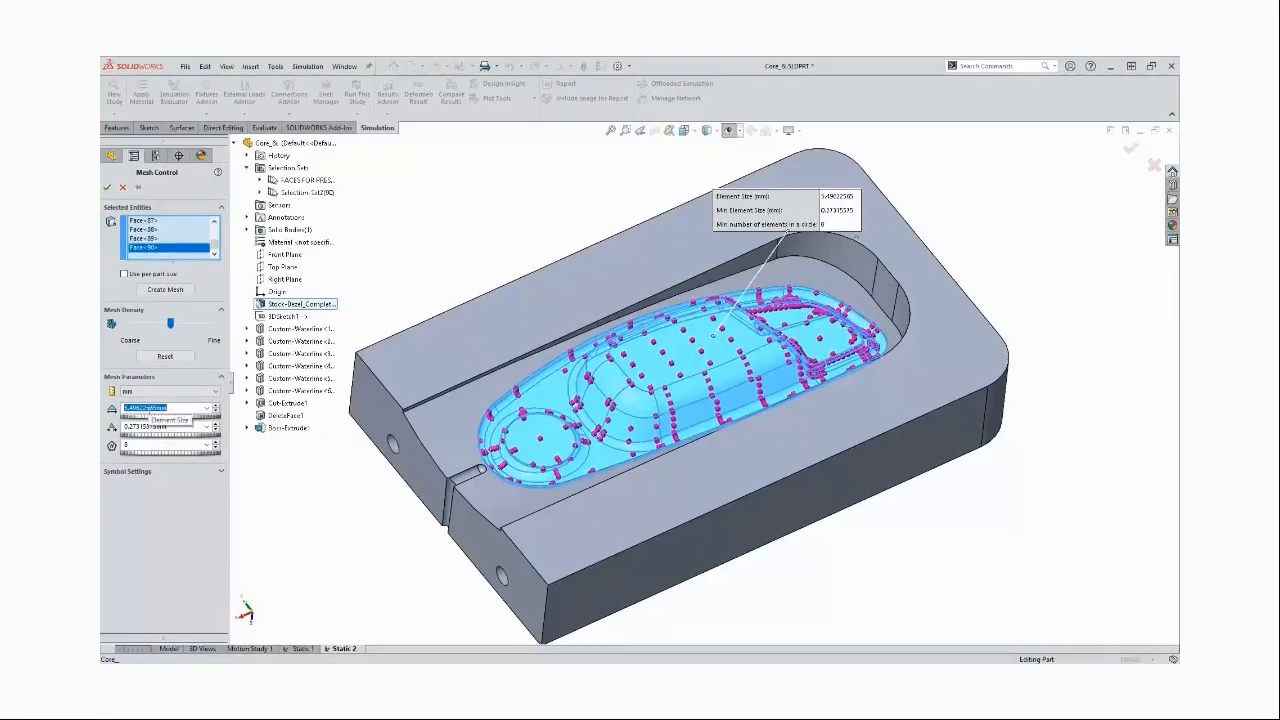
# Set the mesh control's element size to 3.4 mm and minimum element size to 2 mm, and apply it
pyautogui.write('3.4')
pyautogui.doubleClick(163, 427)
pyautogui.write('2')
pyautogui.doubleClick(170, 407)
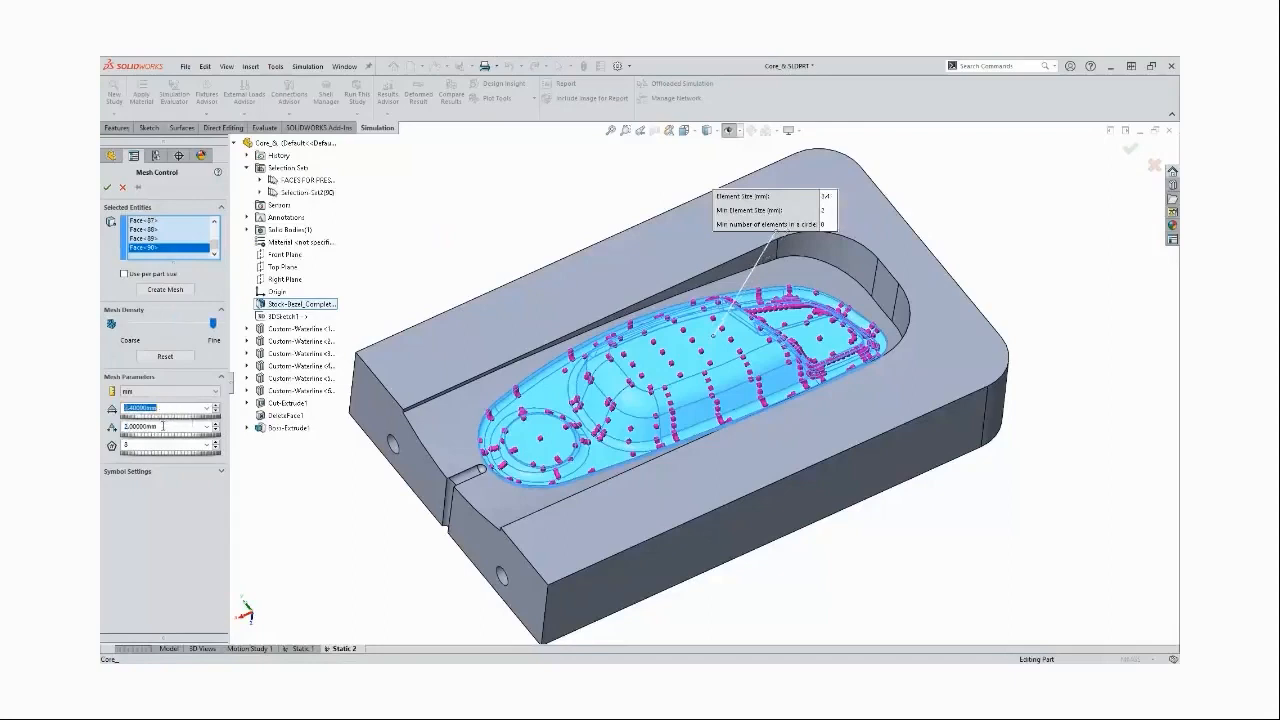
pyautogui.click(107, 187)
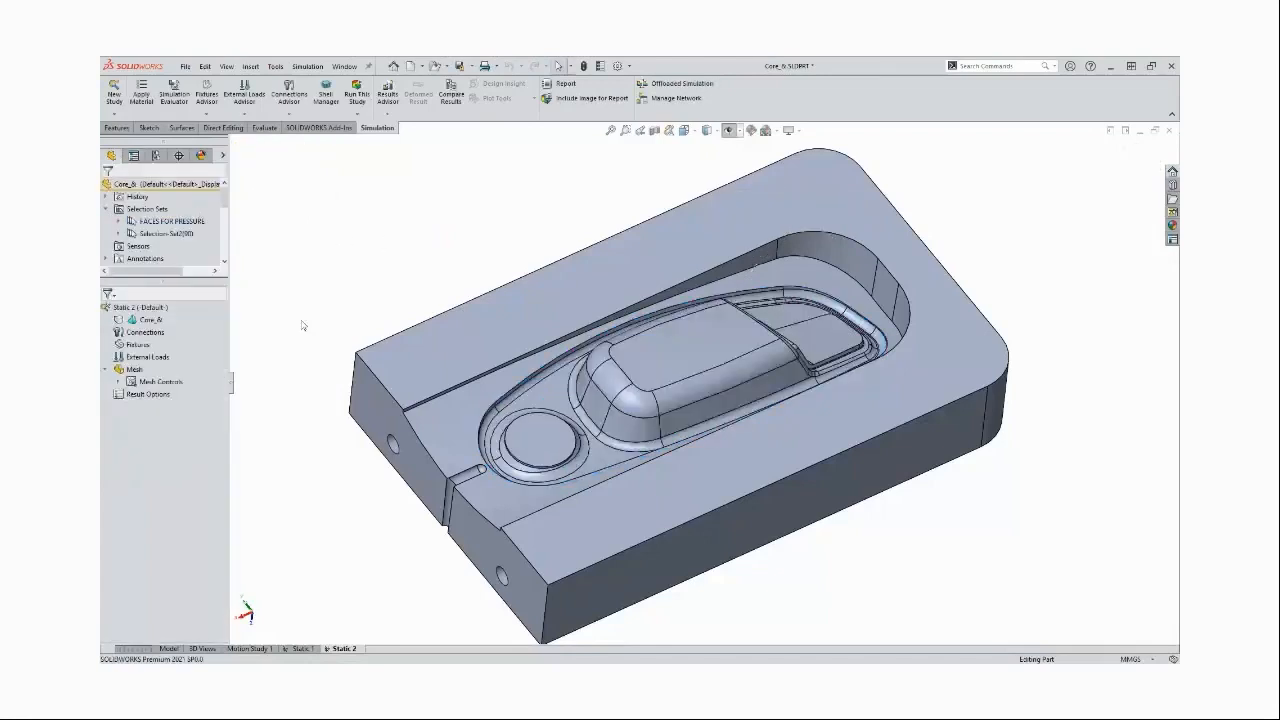
# Mesh the core with the default mesh density and examine the mesh on the molding faces from several angles
pyautogui.rightClick(134, 369)
pyautogui.click(237, 384)
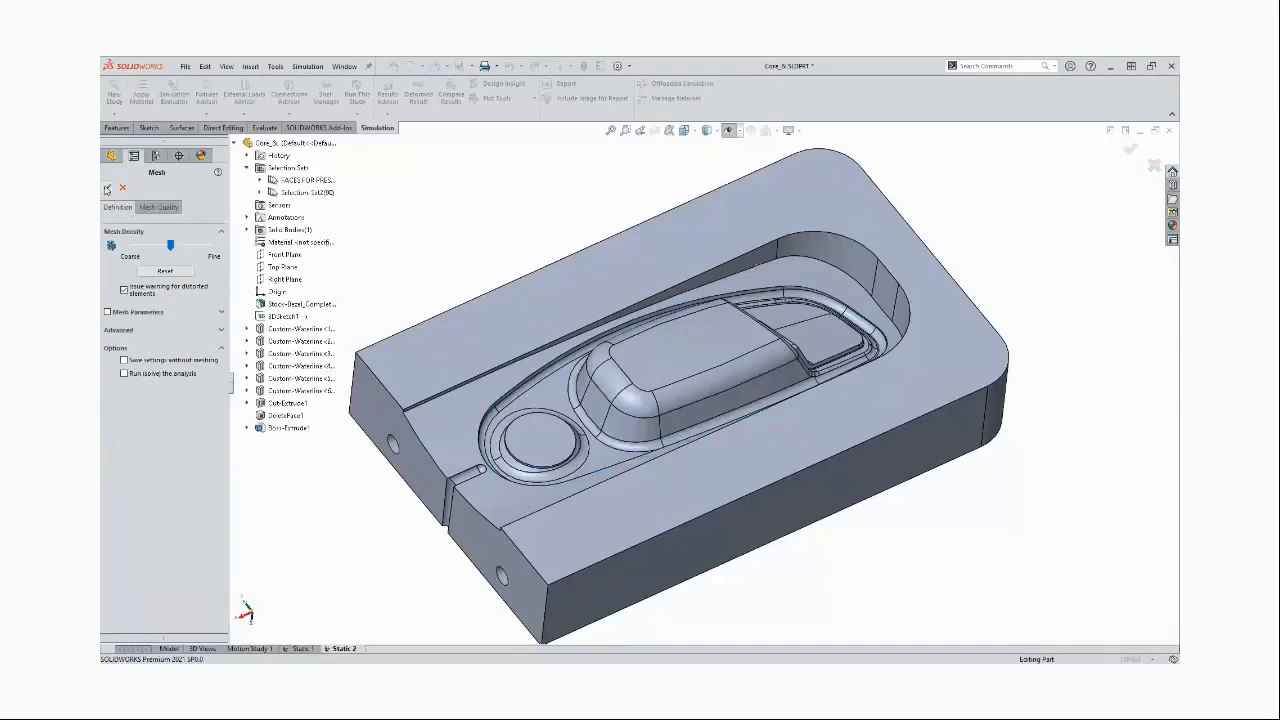
pyautogui.click(107, 187)
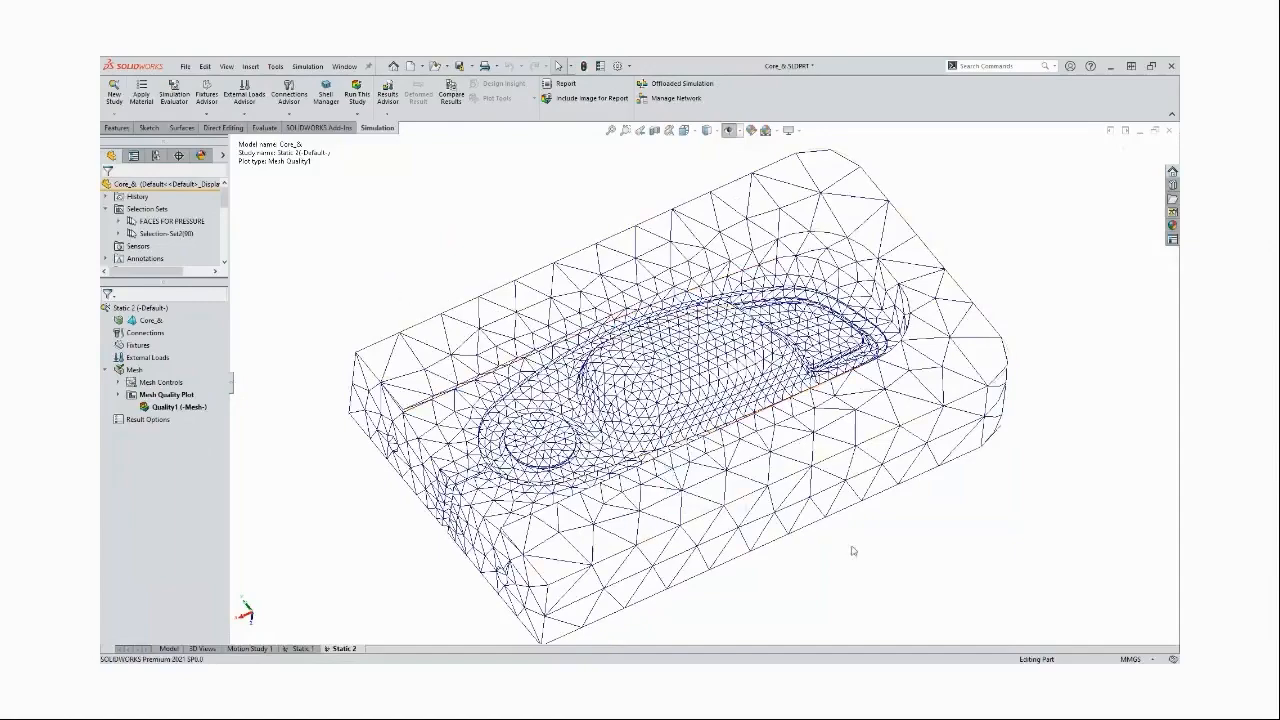
pyautogui.scroll(1, 876, 545)
pyautogui.moveTo(875, 541); pyautogui.dragTo(866, 534, button='middle')
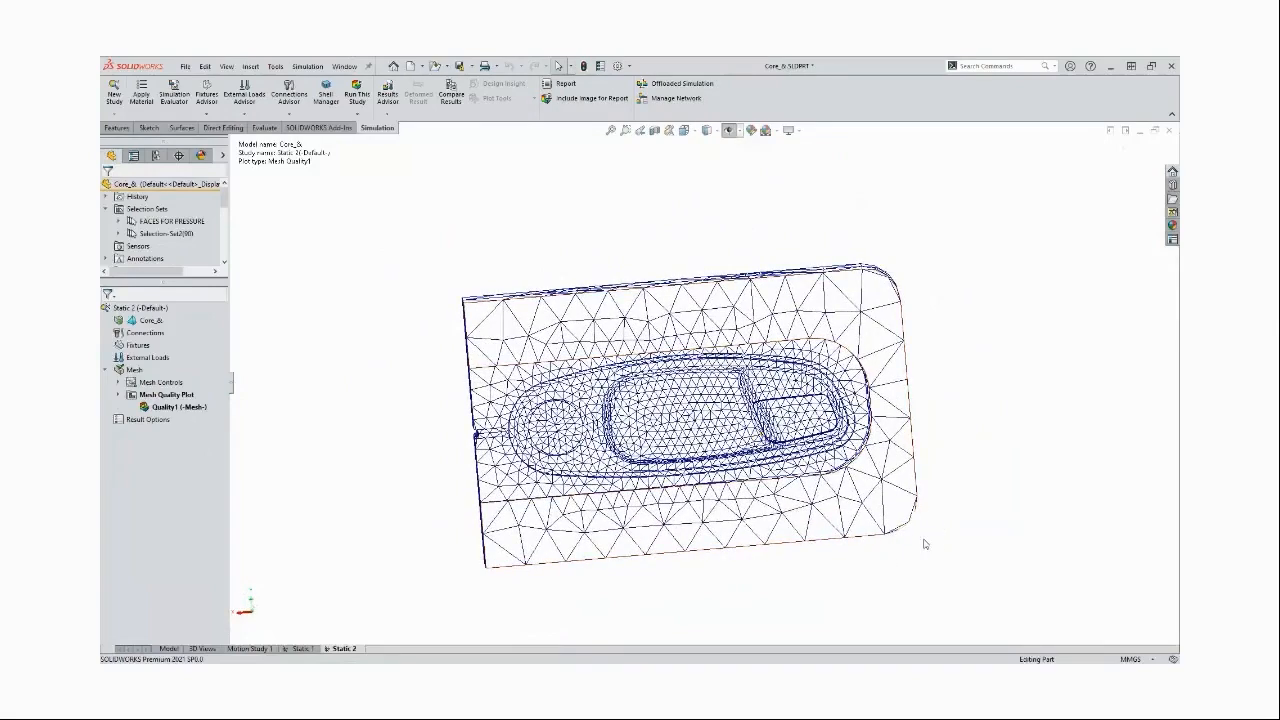
pyautogui.moveTo(922, 543); pyautogui.dragTo(815, 534, button='middle')
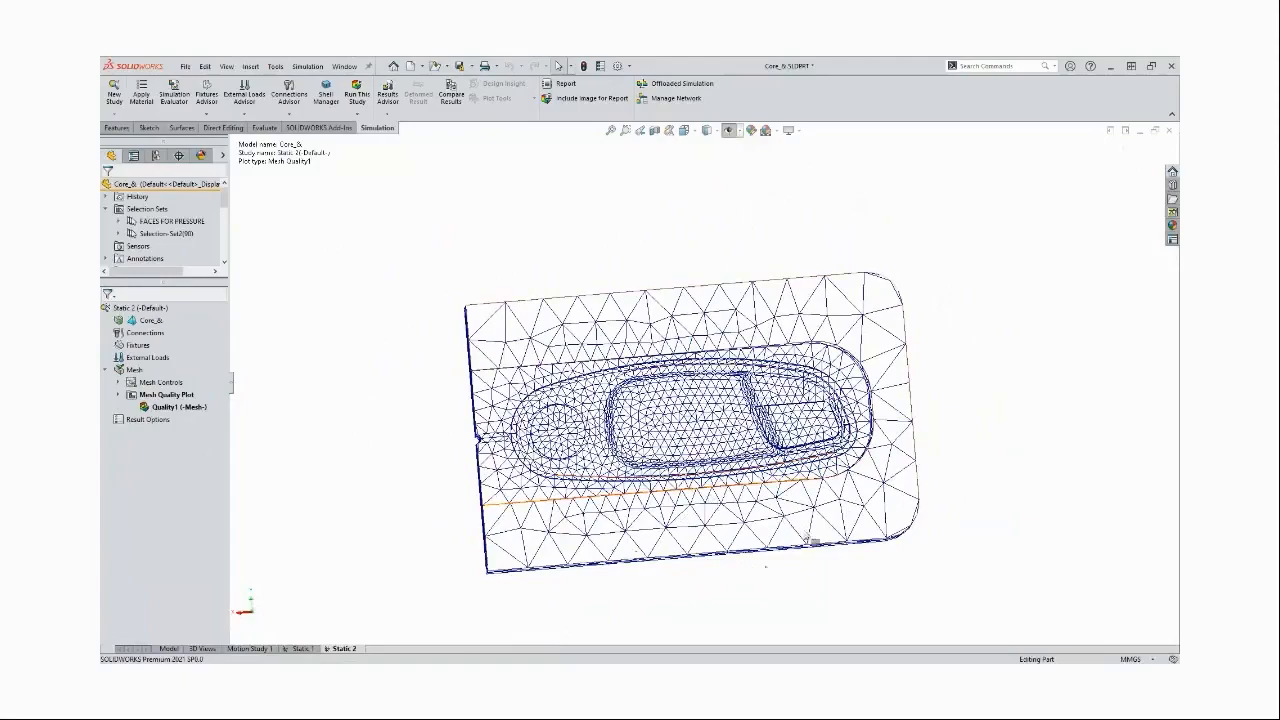
pyautogui.moveTo(881, 544); pyautogui.dragTo(877, 545, button='middle')
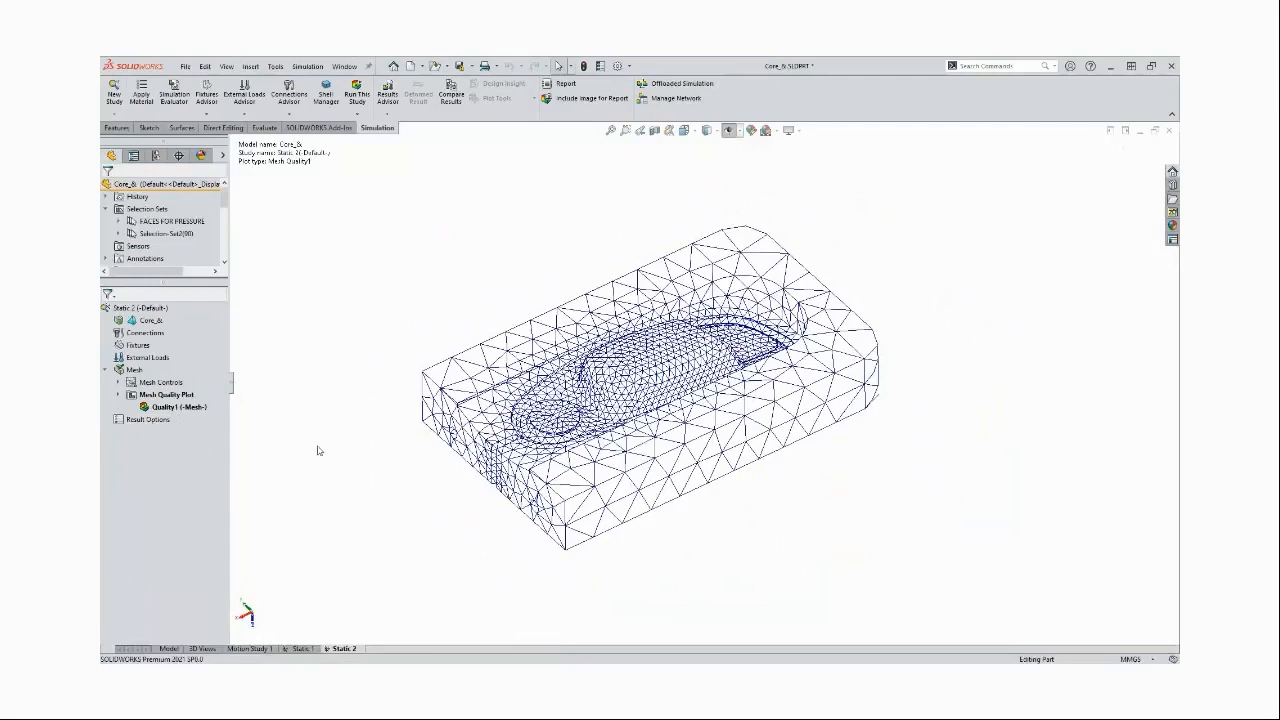
# Return to the core's part model and bring up the direct editing commands
pyautogui.click(170, 648)
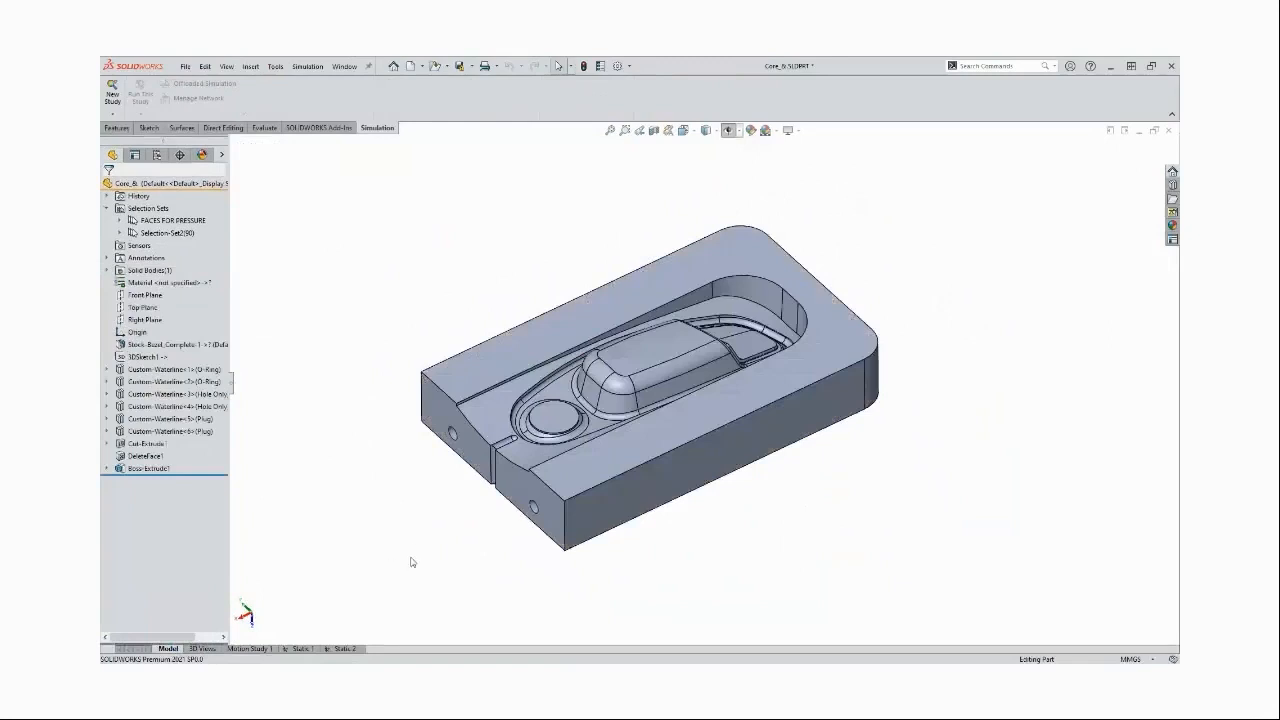
pyautogui.click(127, 275)
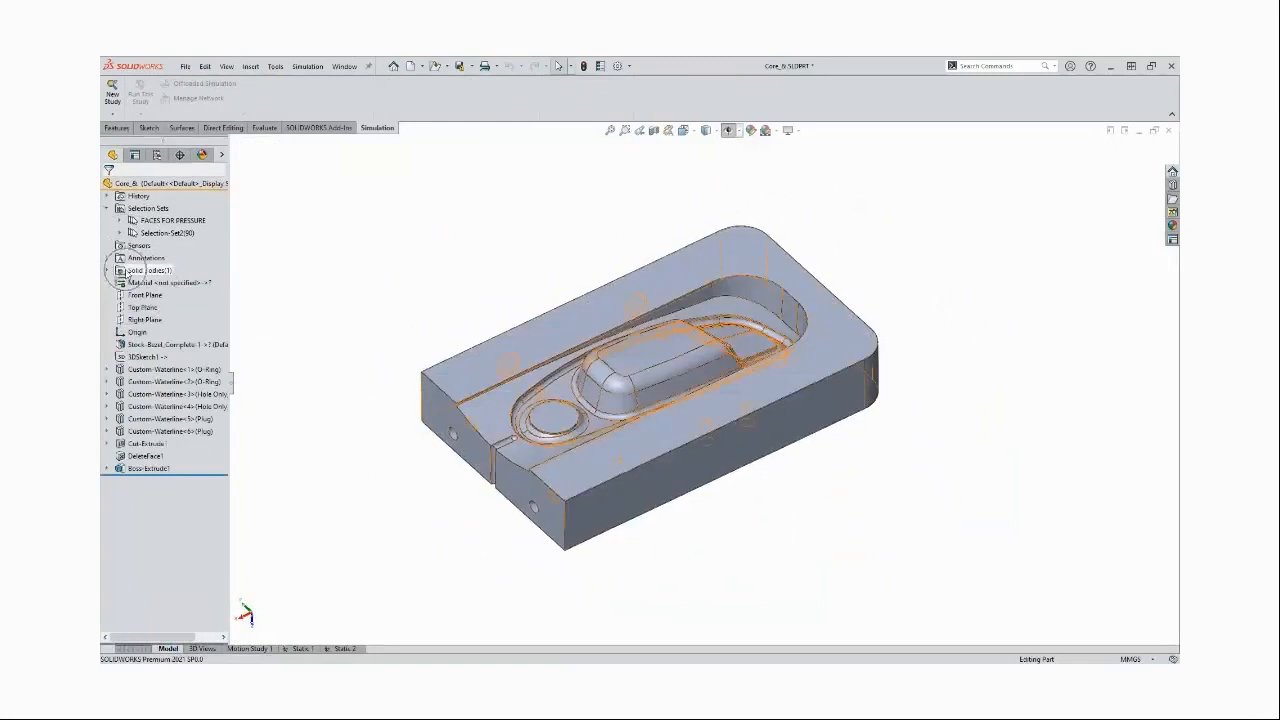
pyautogui.click(232, 131)
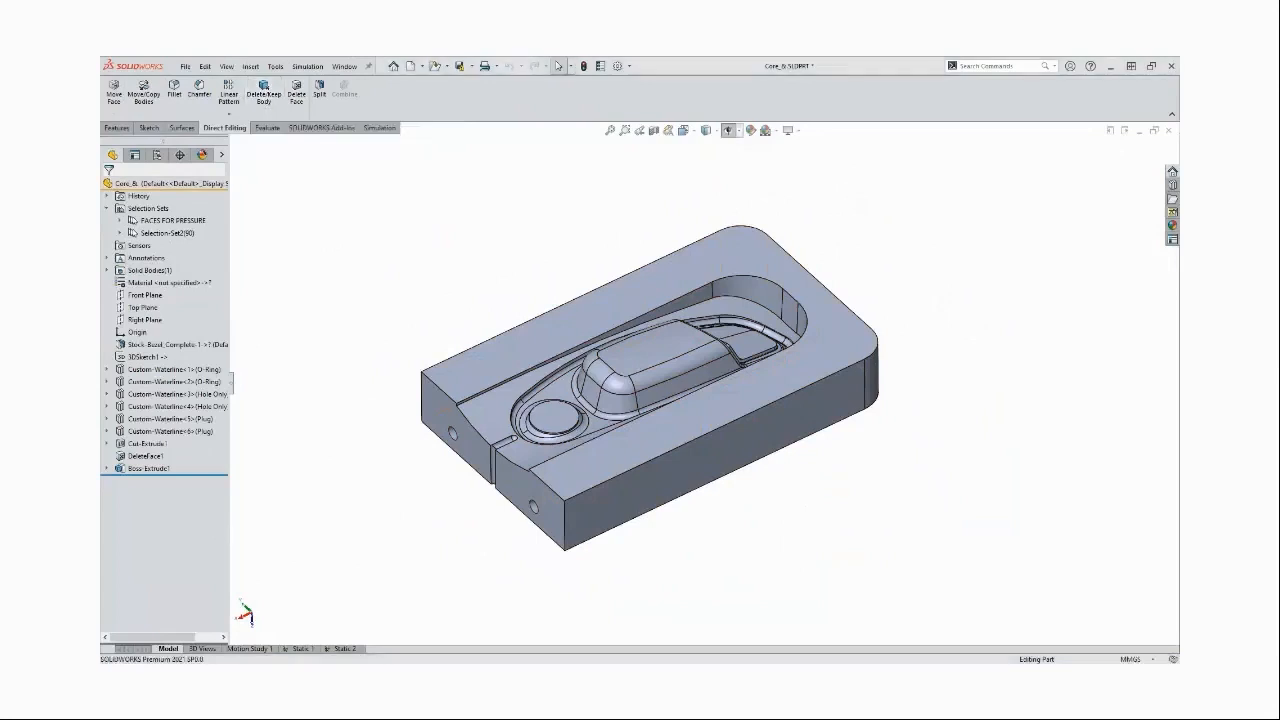
pyautogui.hotkey('alt', 'Tab')
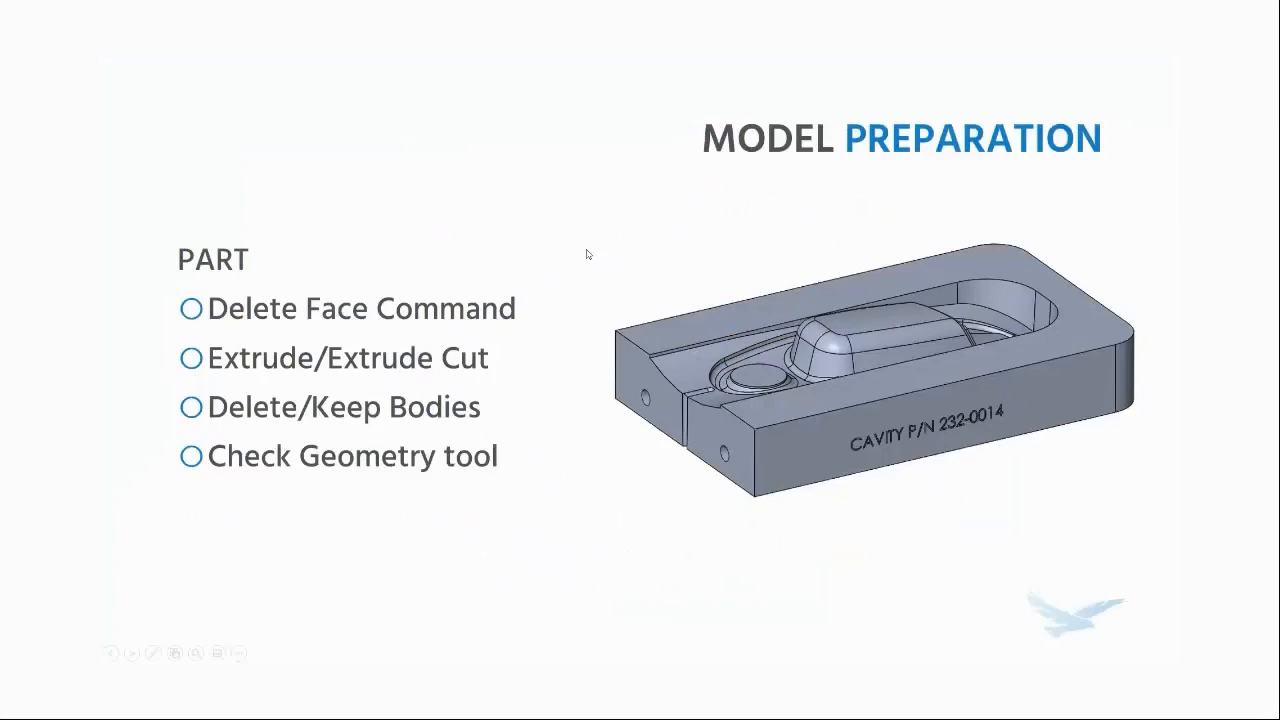
pyautogui.click(545, 249)
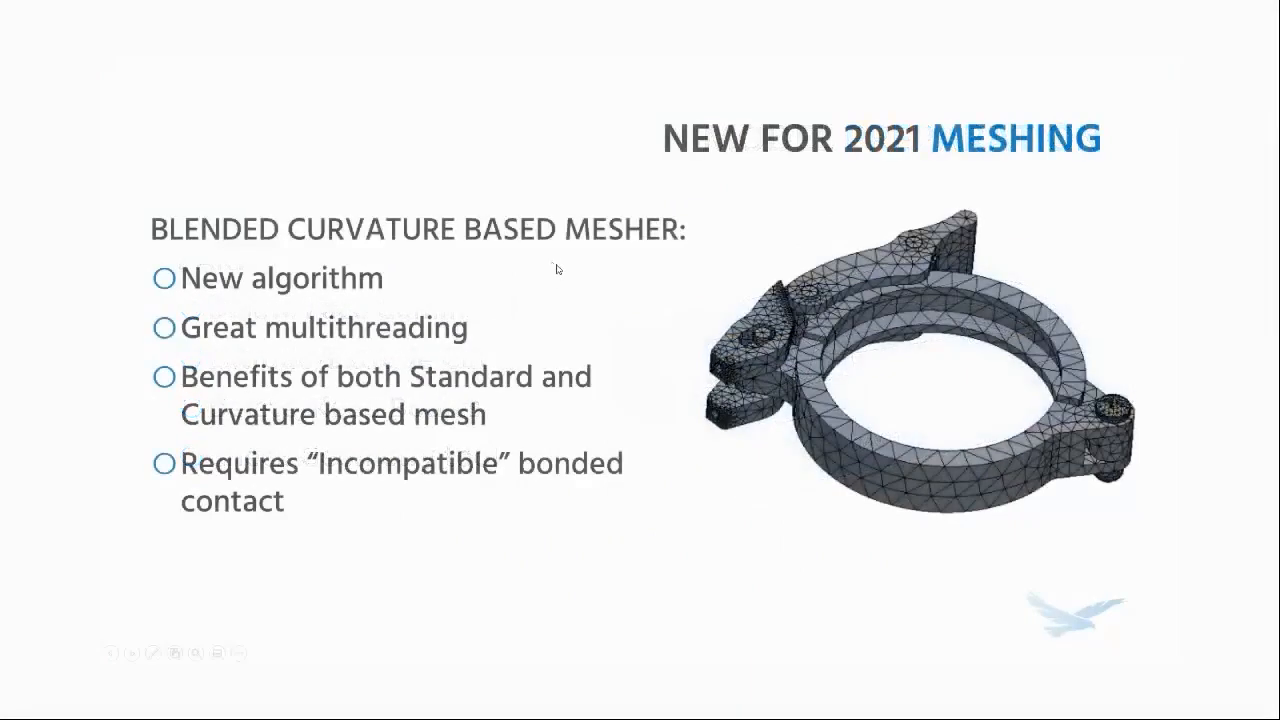
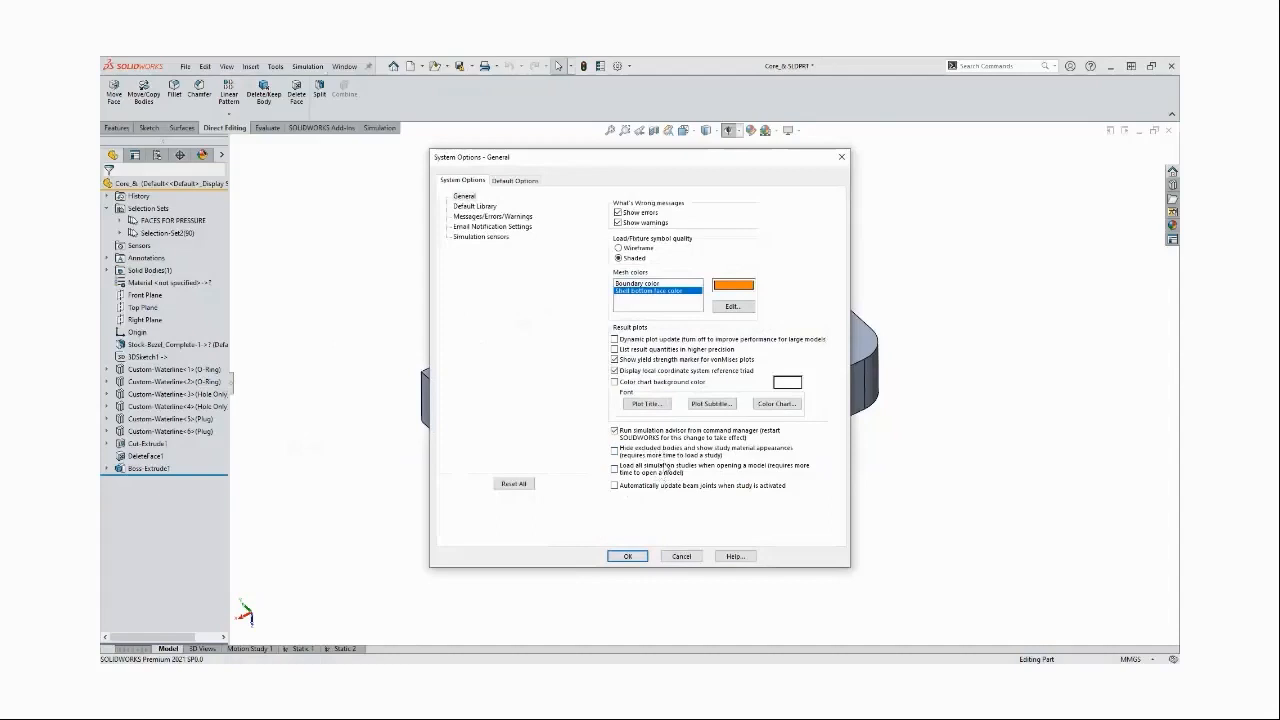
# Cancel the simulation options and close the core part without saving, discarding its changes in the assembly
pyautogui.click(692, 557)
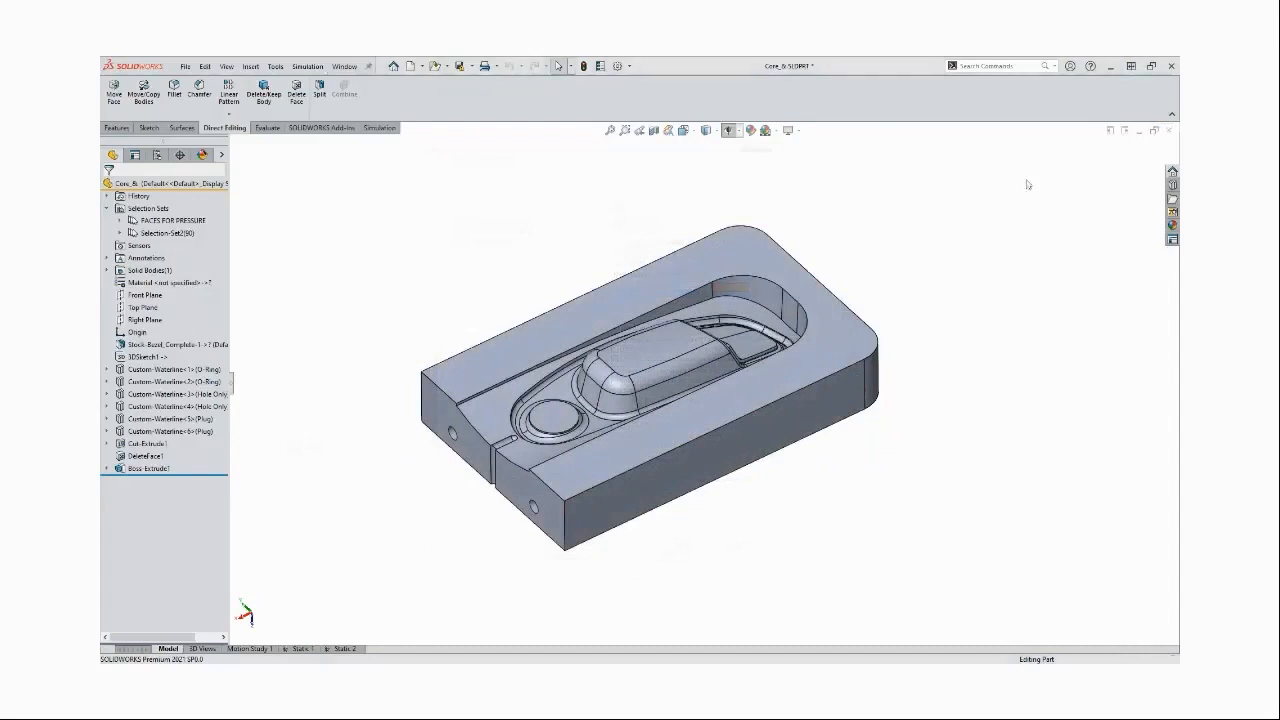
pyautogui.click(677, 366)
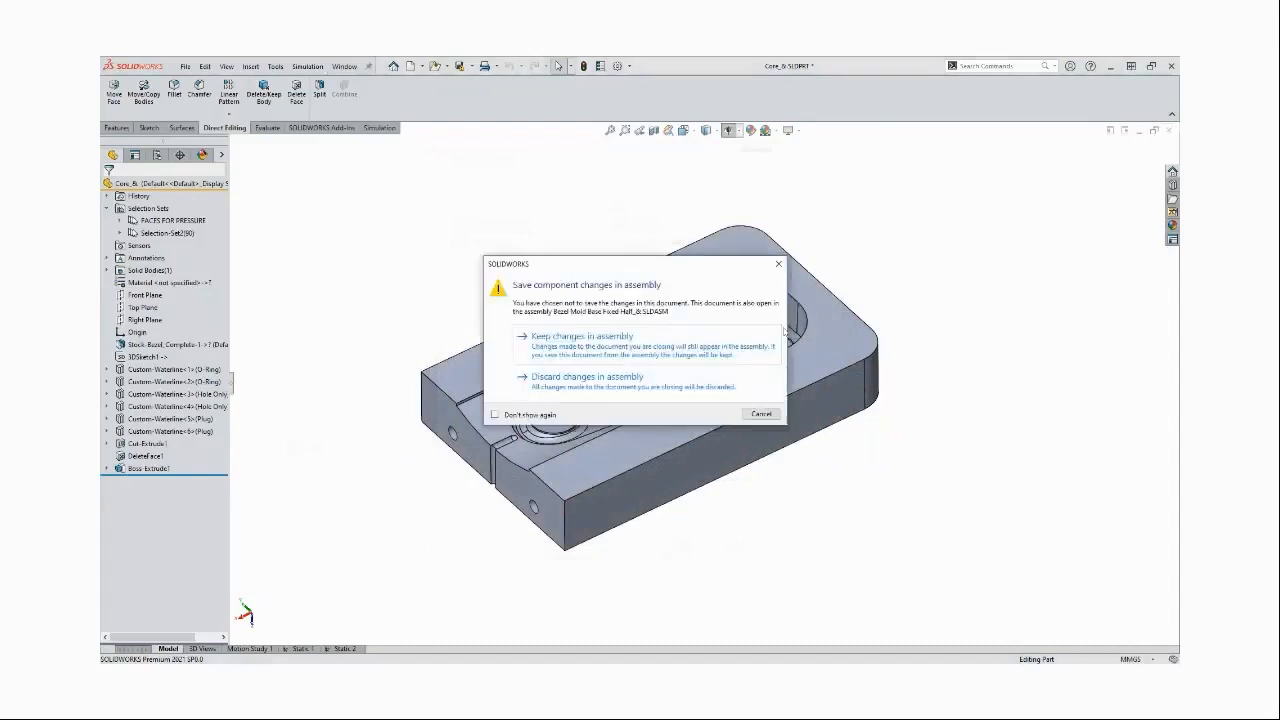
pyautogui.click(657, 392)
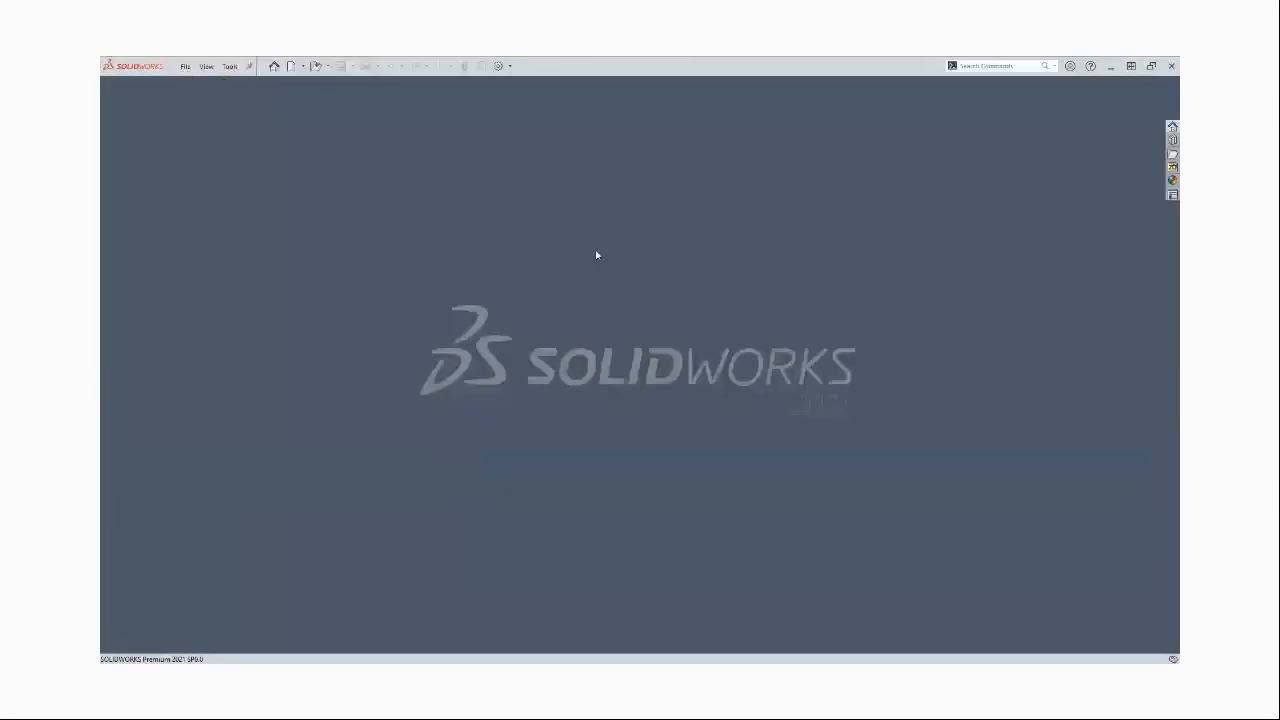
# Open the Bezel Mold Base assembly with its demo study and view the separated mold halves from the side
pyautogui.click(475, 250)
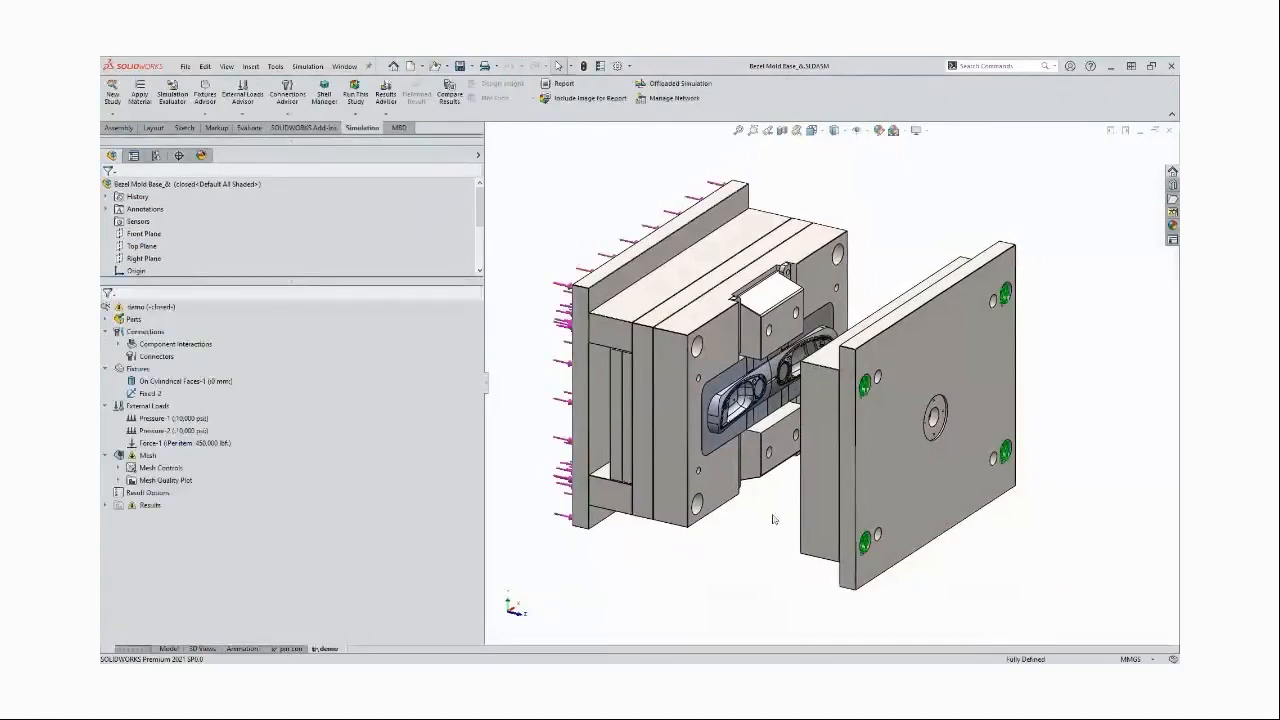
pyautogui.moveTo(958, 383); pyautogui.dragTo(988, 350, button='middle')
pyautogui.click(967, 243)
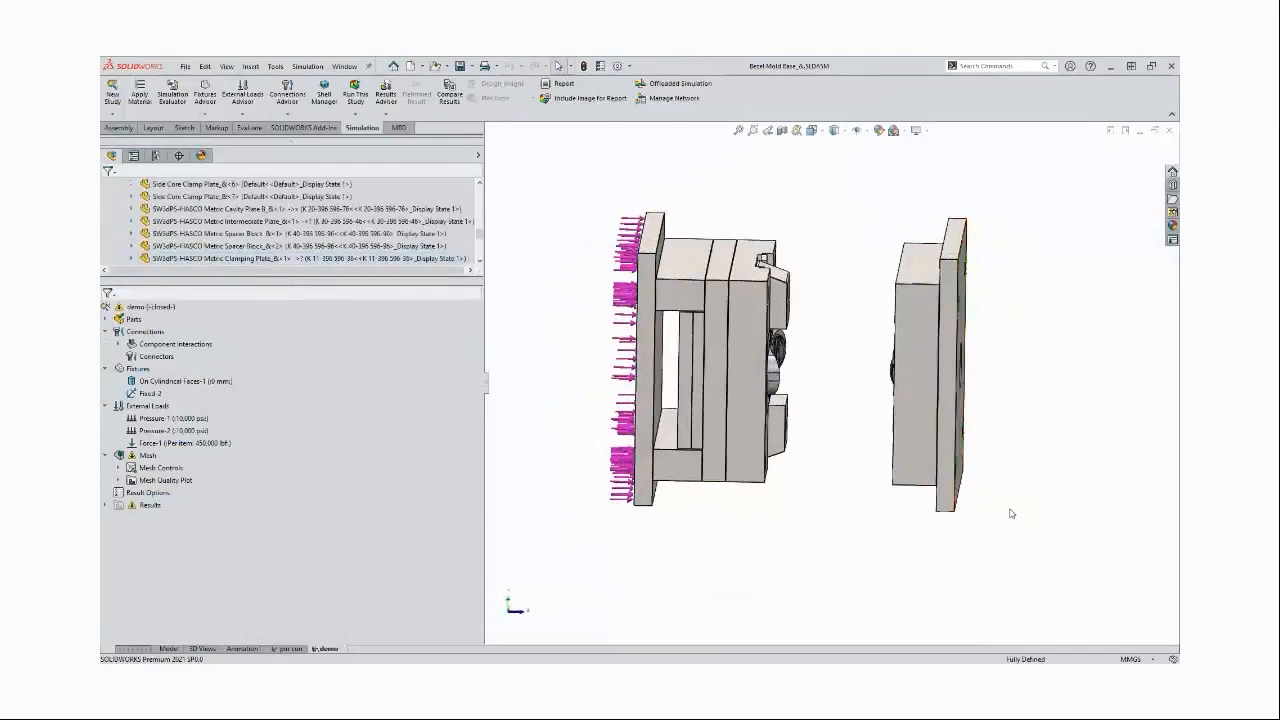
# Examine the Simulation commands available for customizing the assembly shortcut bar, leaving the bar's contents as they are
pyautogui.moveTo(1010, 511); pyautogui.dragTo(1010, 510, button='middle')
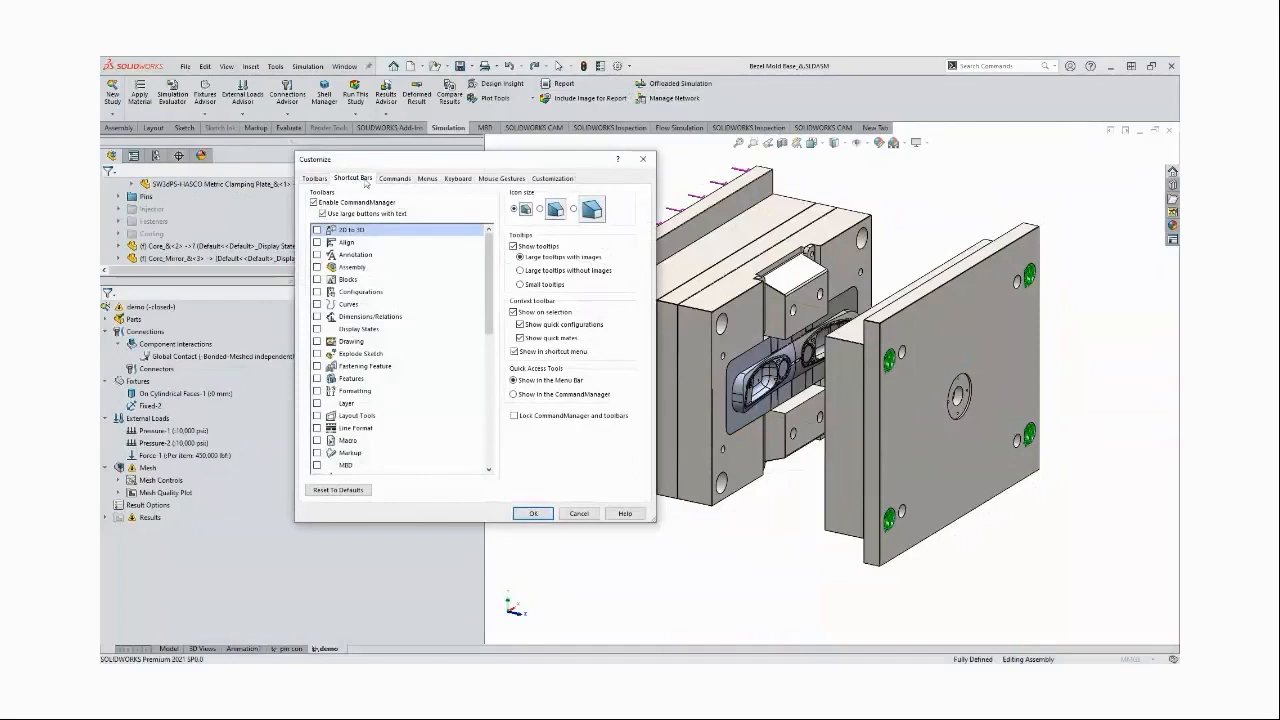
pyautogui.click(355, 178)
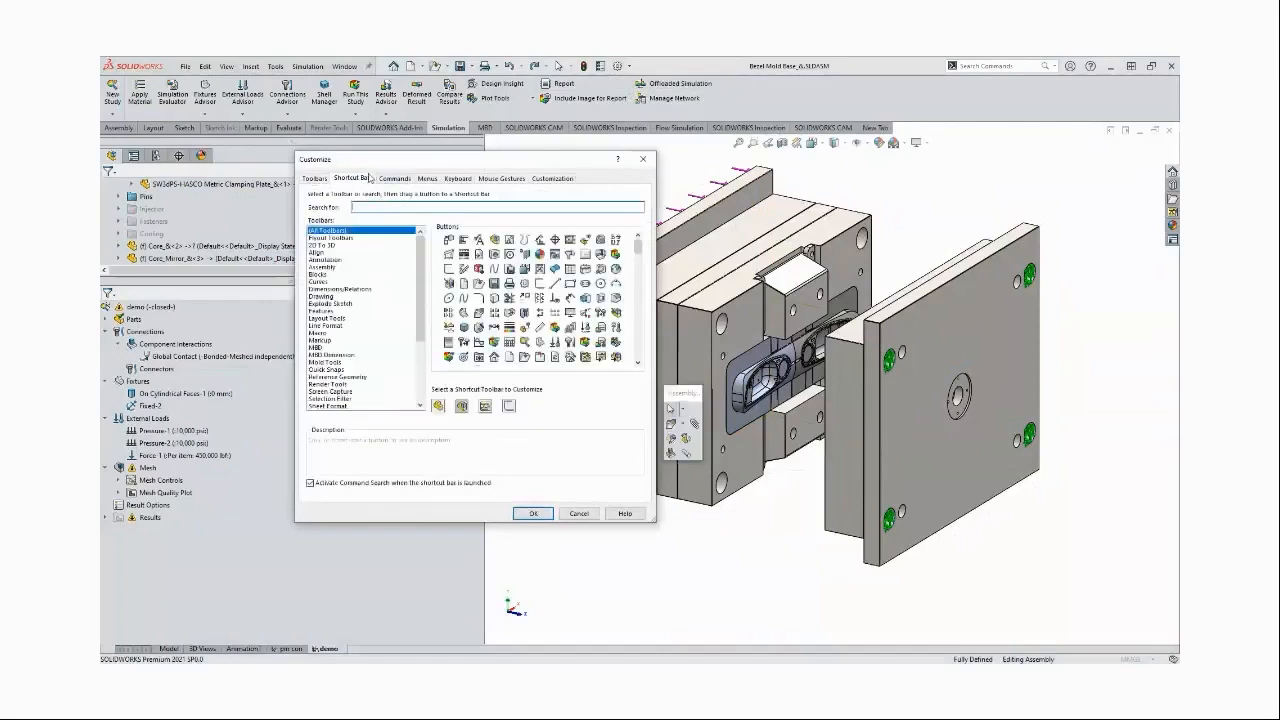
pyautogui.moveTo(420, 268); pyautogui.dragTo(420, 335)
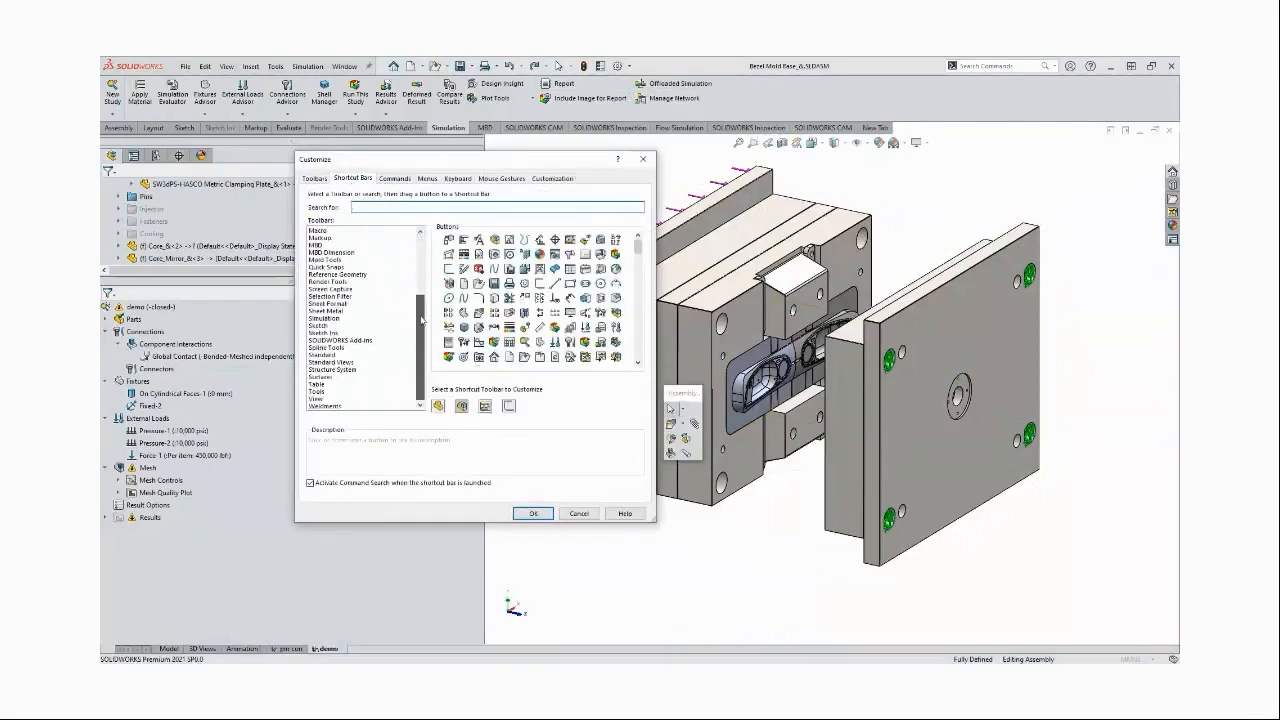
pyautogui.click(324, 318)
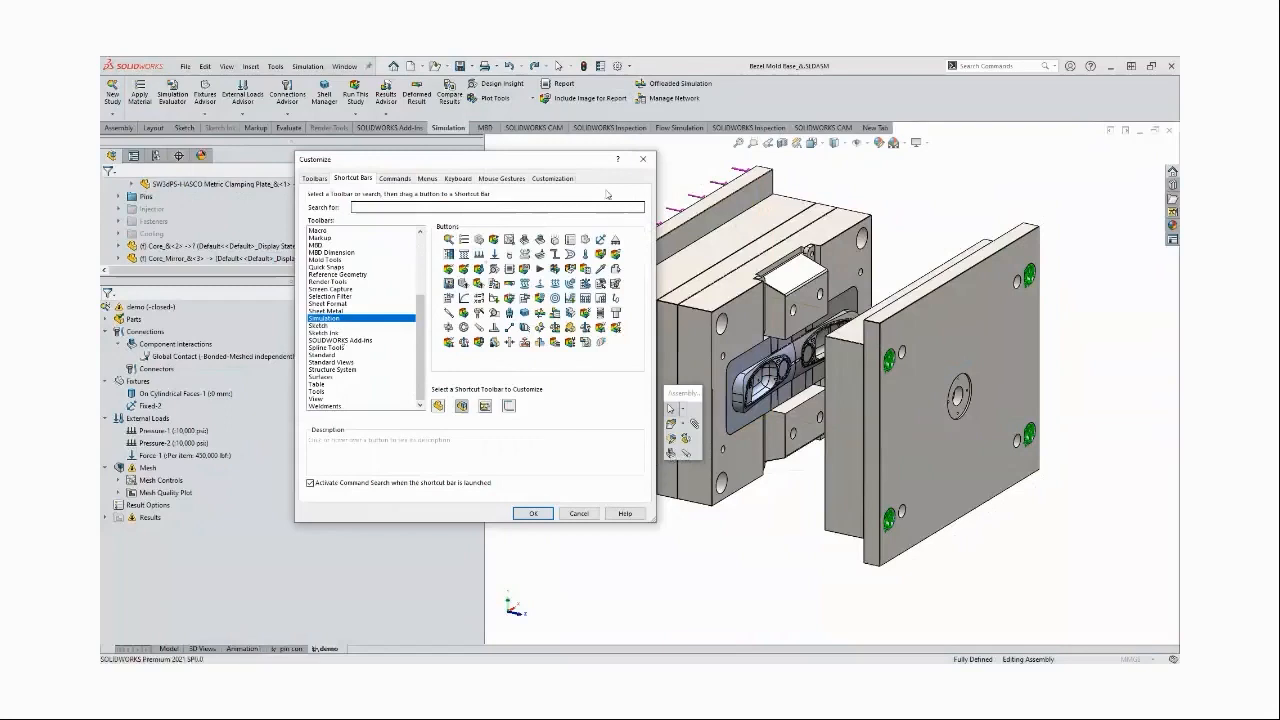
pyautogui.click(645, 160)
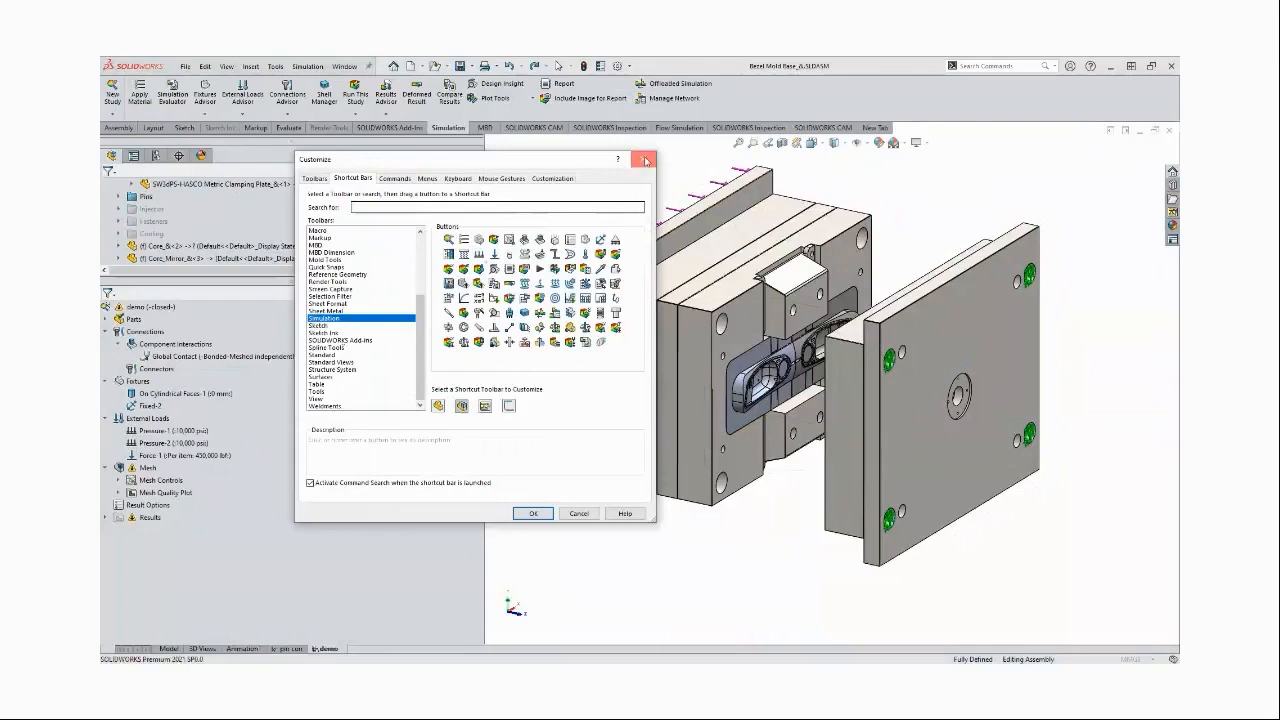
# Start a distributed pin connector without a retaining ring and keep its settings open for defining several connectors
pyautogui.press('s')
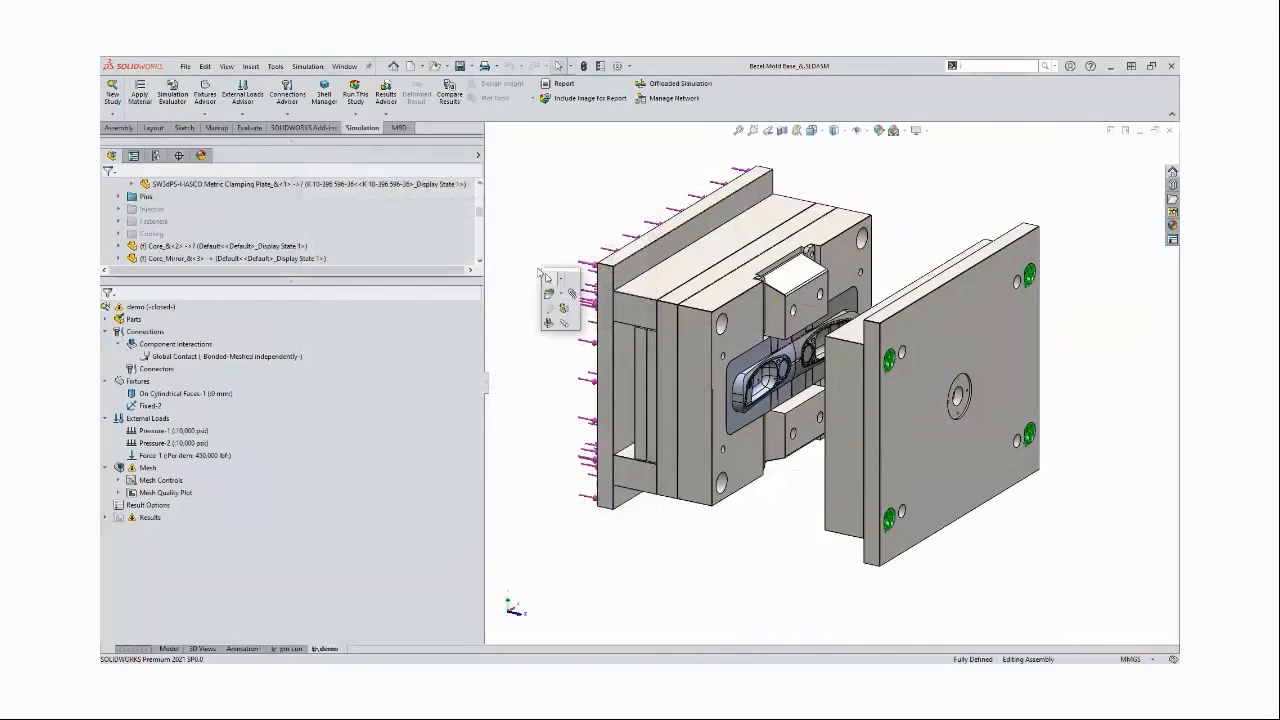
pyautogui.click(566, 325)
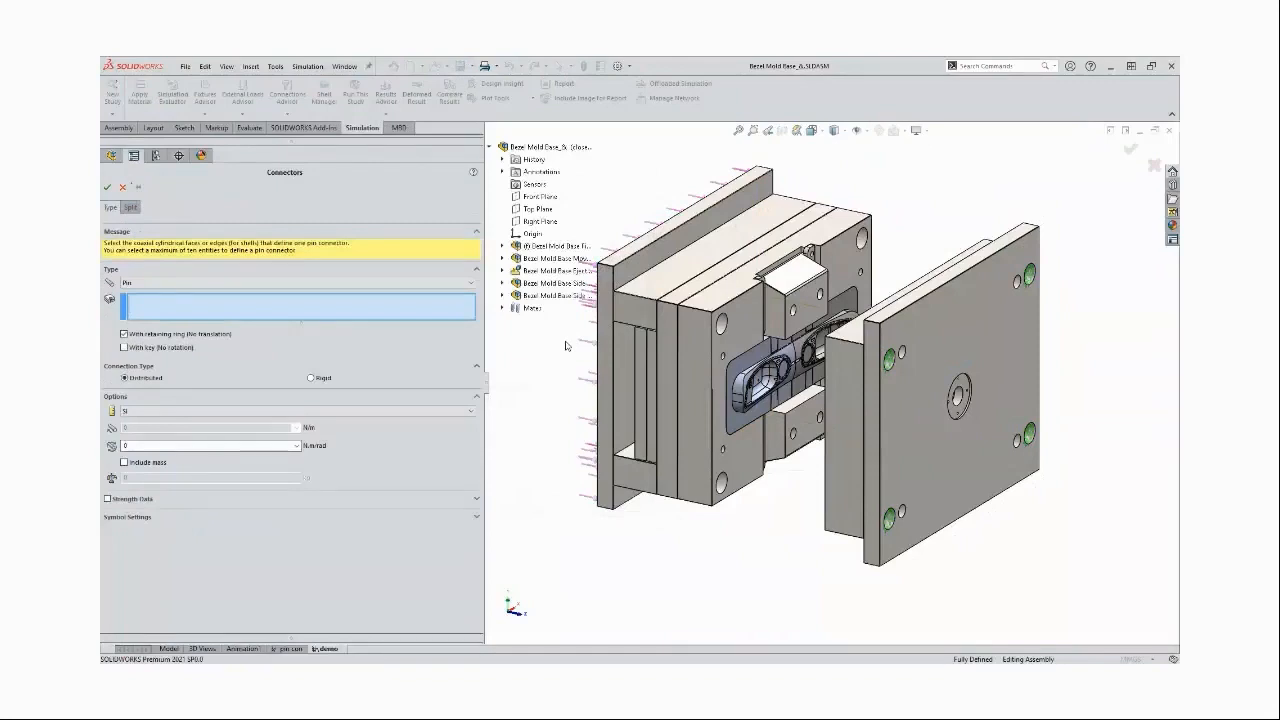
pyautogui.click(138, 190)
pyautogui.click(138, 189)
pyautogui.click(141, 334)
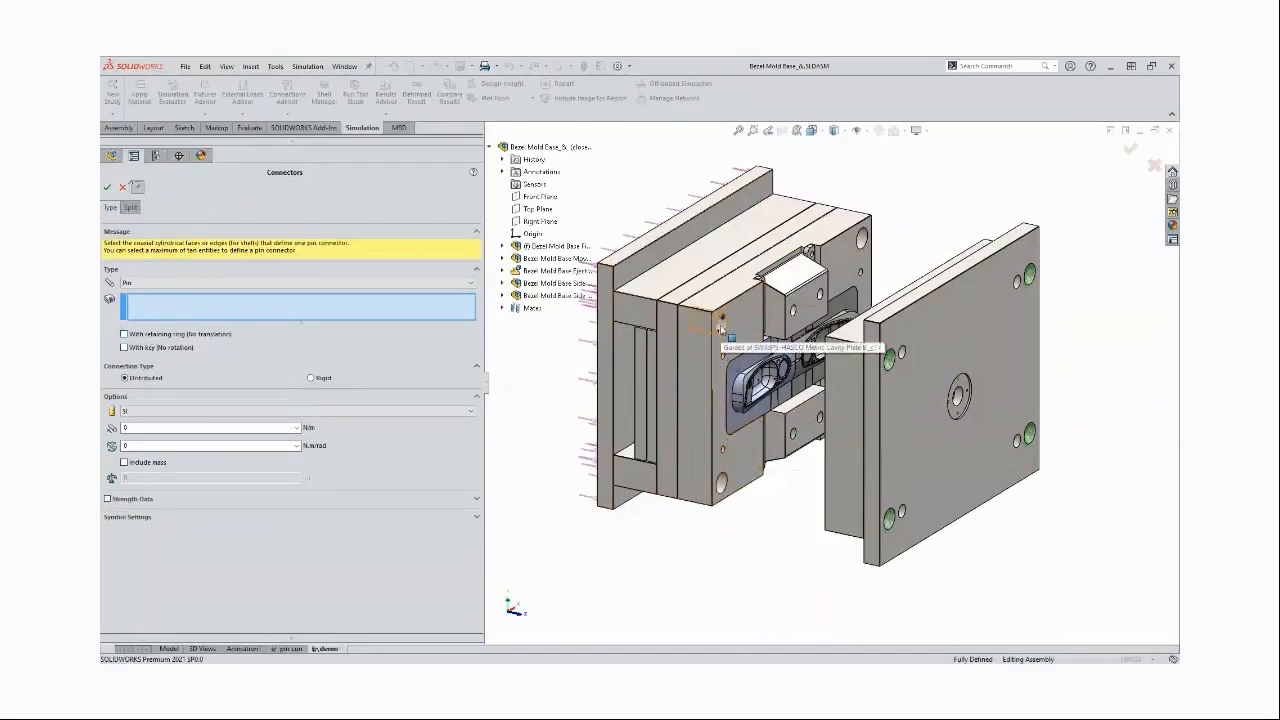
# Define a pin connector between the near upper guide hole of Cavity Plate B and the matching hole of Cavity Plate A
pyautogui.click(721, 327)
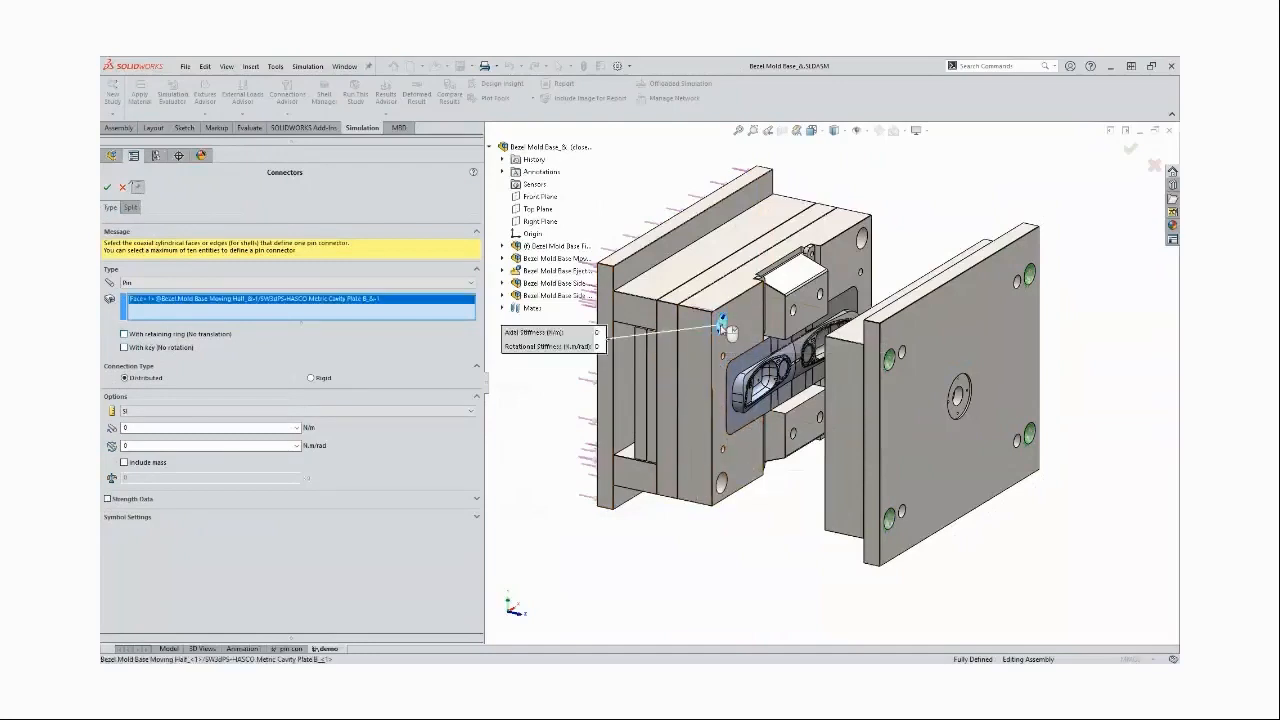
pyautogui.moveTo(728, 330); pyautogui.dragTo(900, 322, button='middle')
pyautogui.scroll(-1, 906, 316)
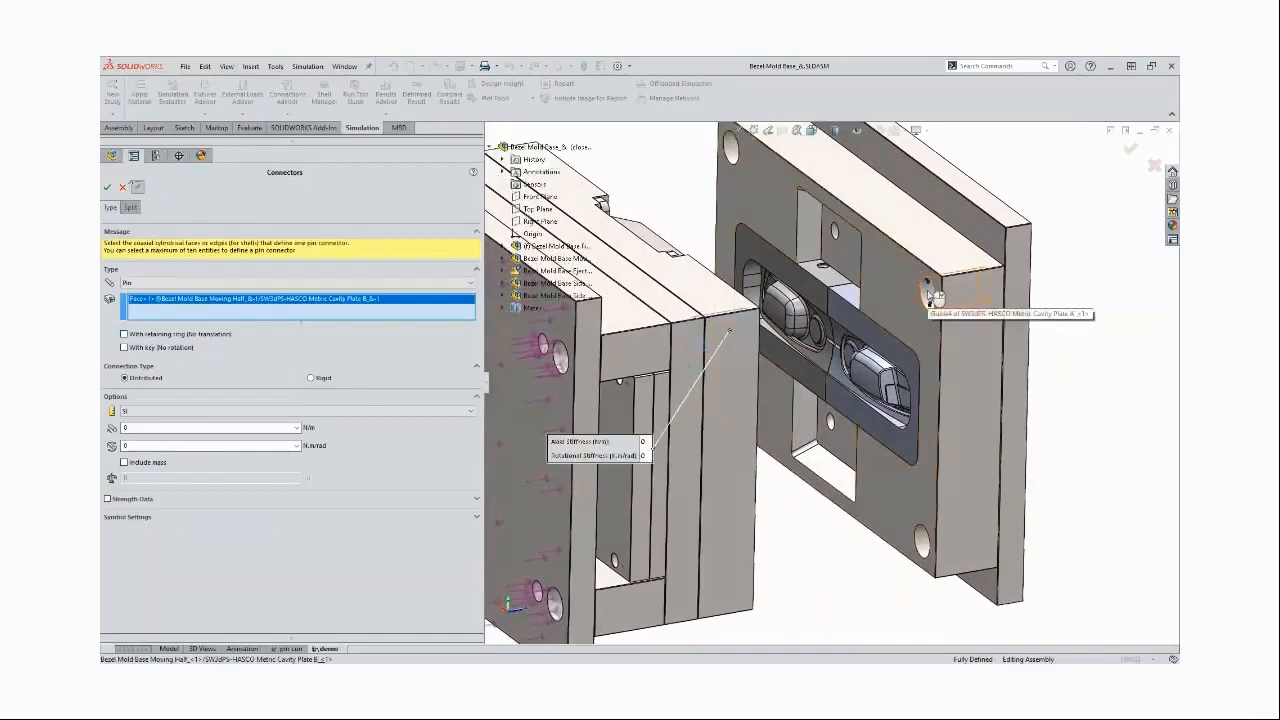
pyautogui.click(930, 294)
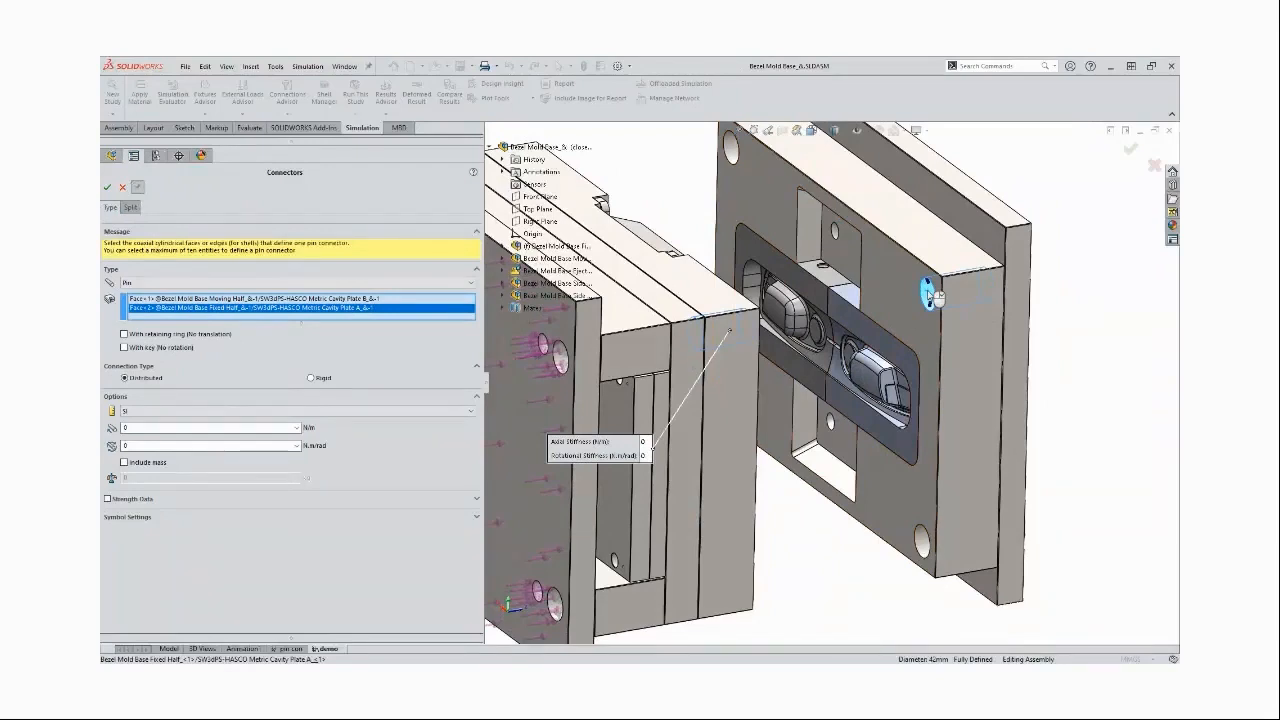
pyautogui.rightClick(929, 296)
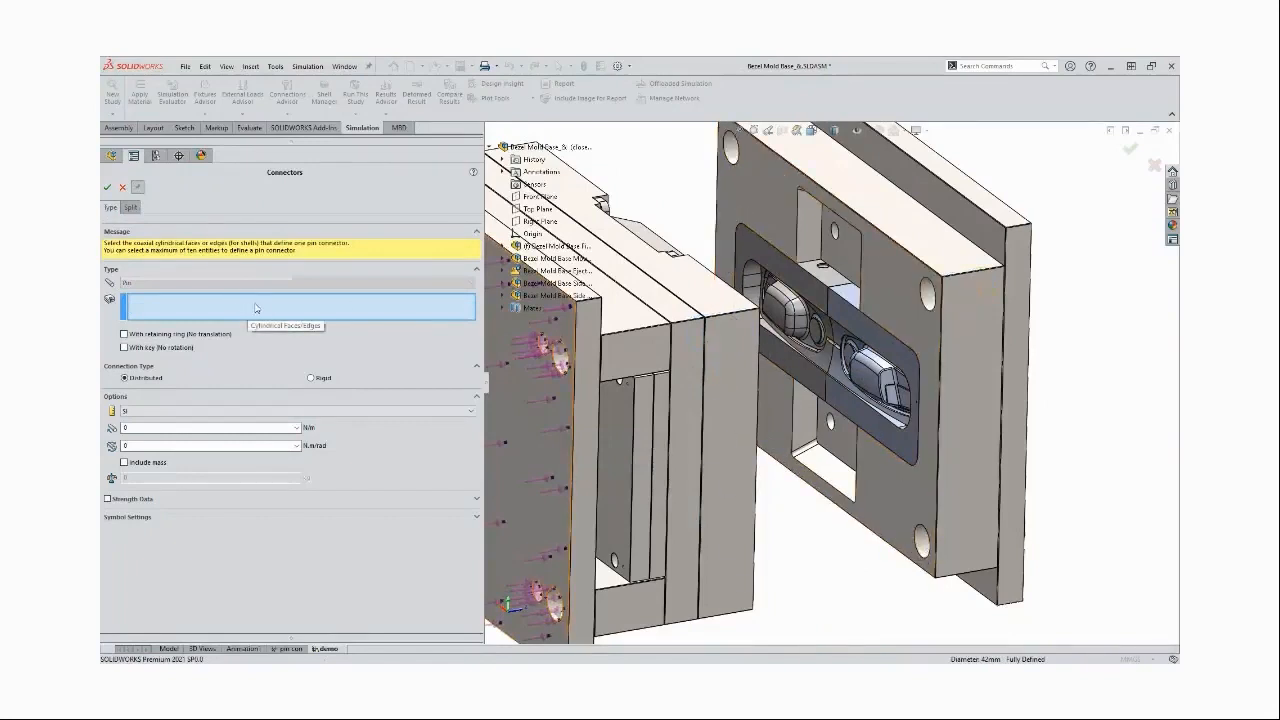
# Define a pin connector between the near lower guide holes of Cavity Plates A and B
pyautogui.press('ctrl')
pyautogui.press('ctrl')
pyautogui.press('ctrl')
pyautogui.press('ctrl')
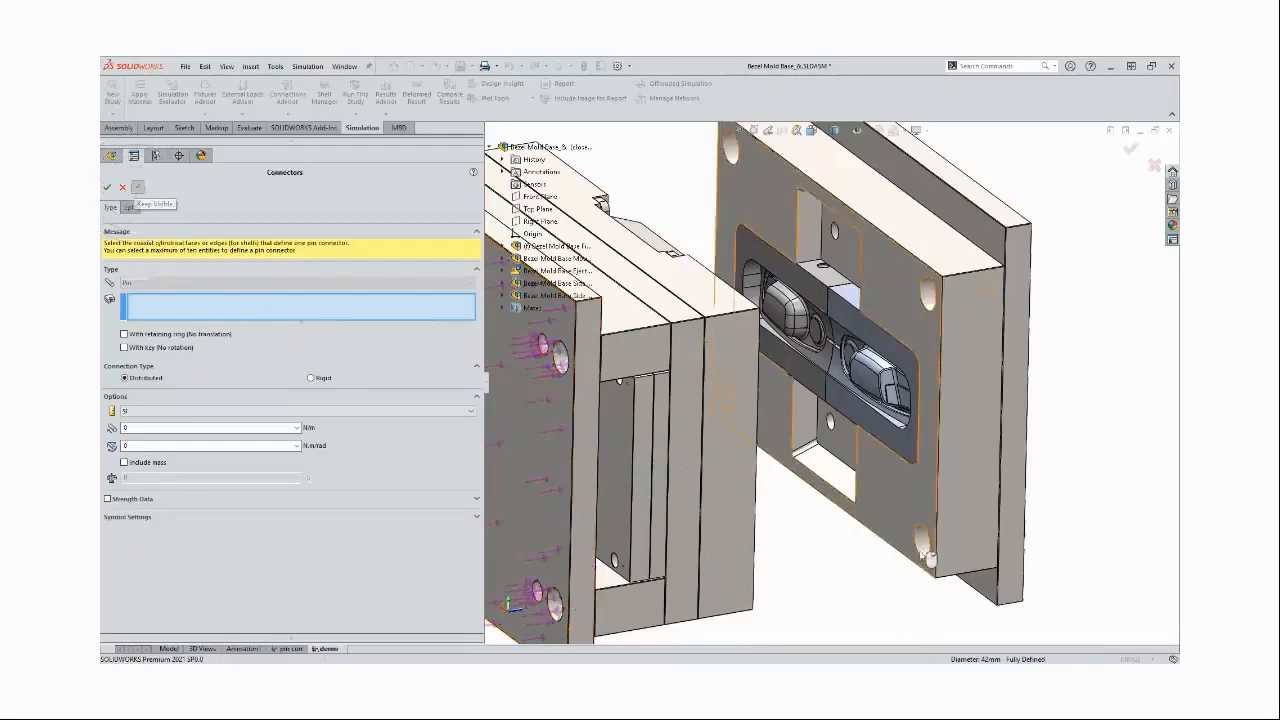
pyautogui.click(925, 555)
pyautogui.moveTo(920, 555); pyautogui.dragTo(693, 434, button='middle')
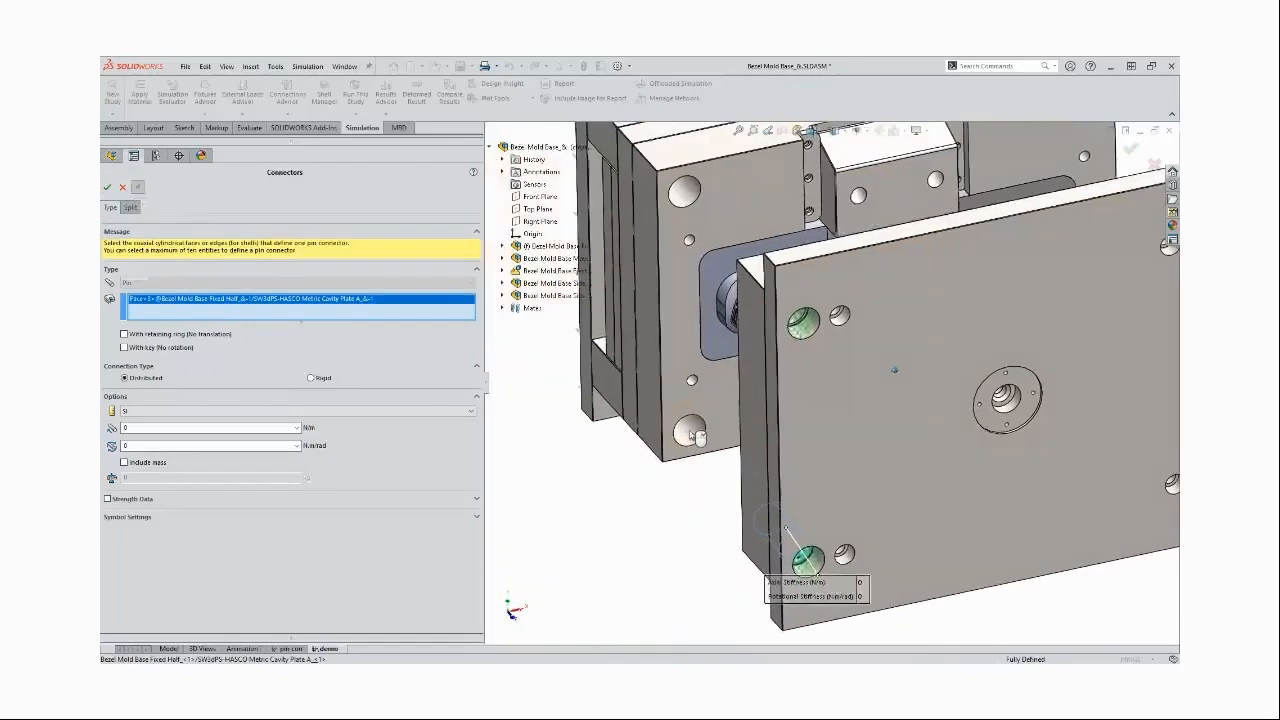
pyautogui.click(695, 436)
pyautogui.rightClick(690, 432)
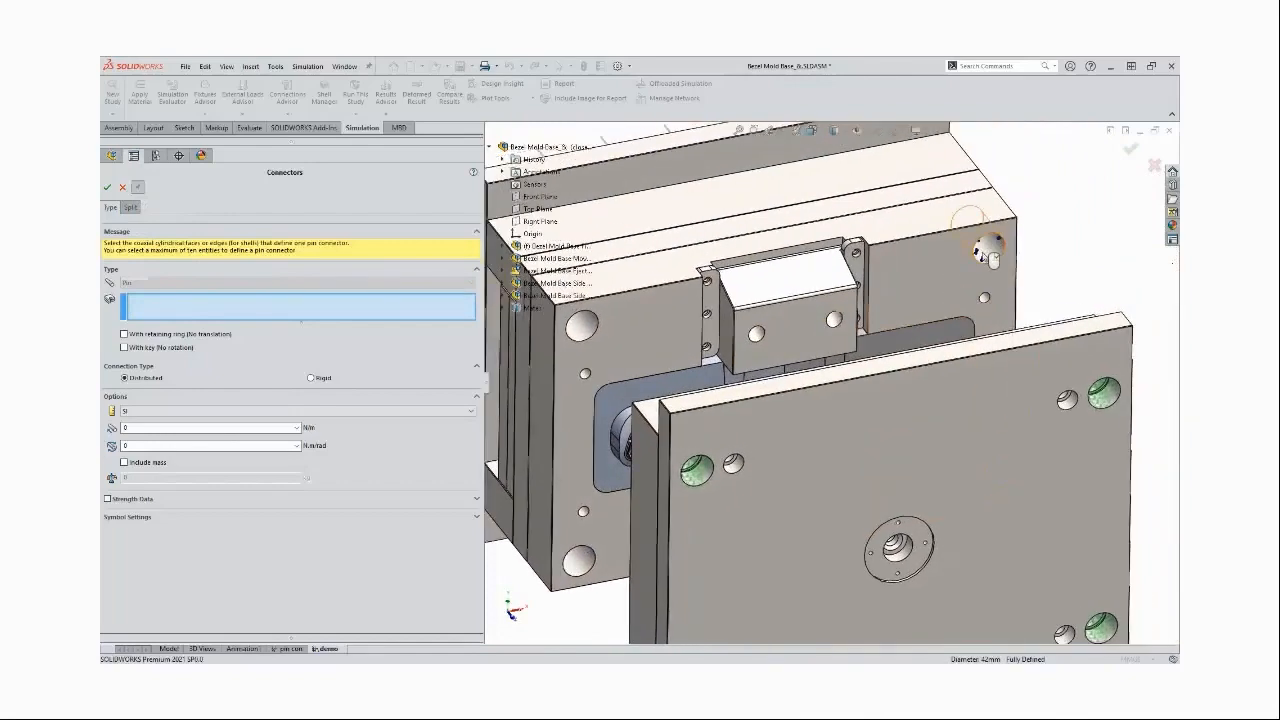
# Define a pin connector between the far upper guide holes of Cavity Plates B and A
pyautogui.click(984, 256)
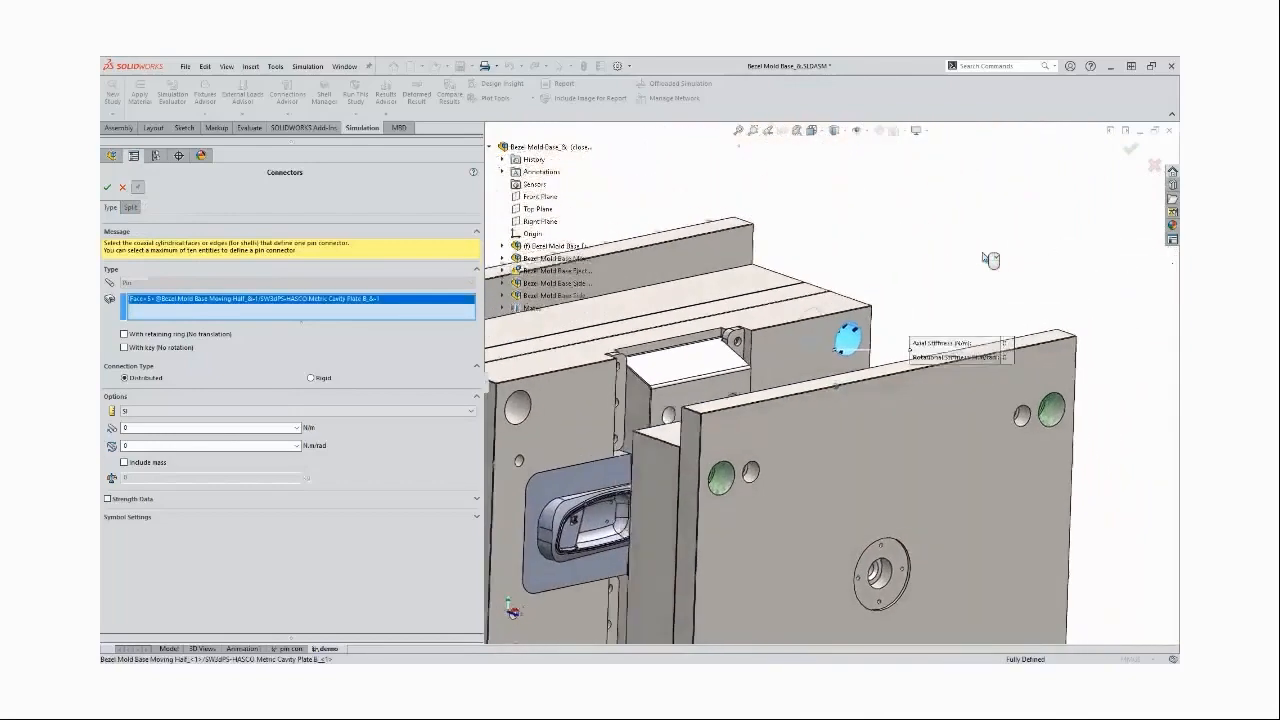
pyautogui.moveTo(984, 257); pyautogui.dragTo(931, 303, button='middle')
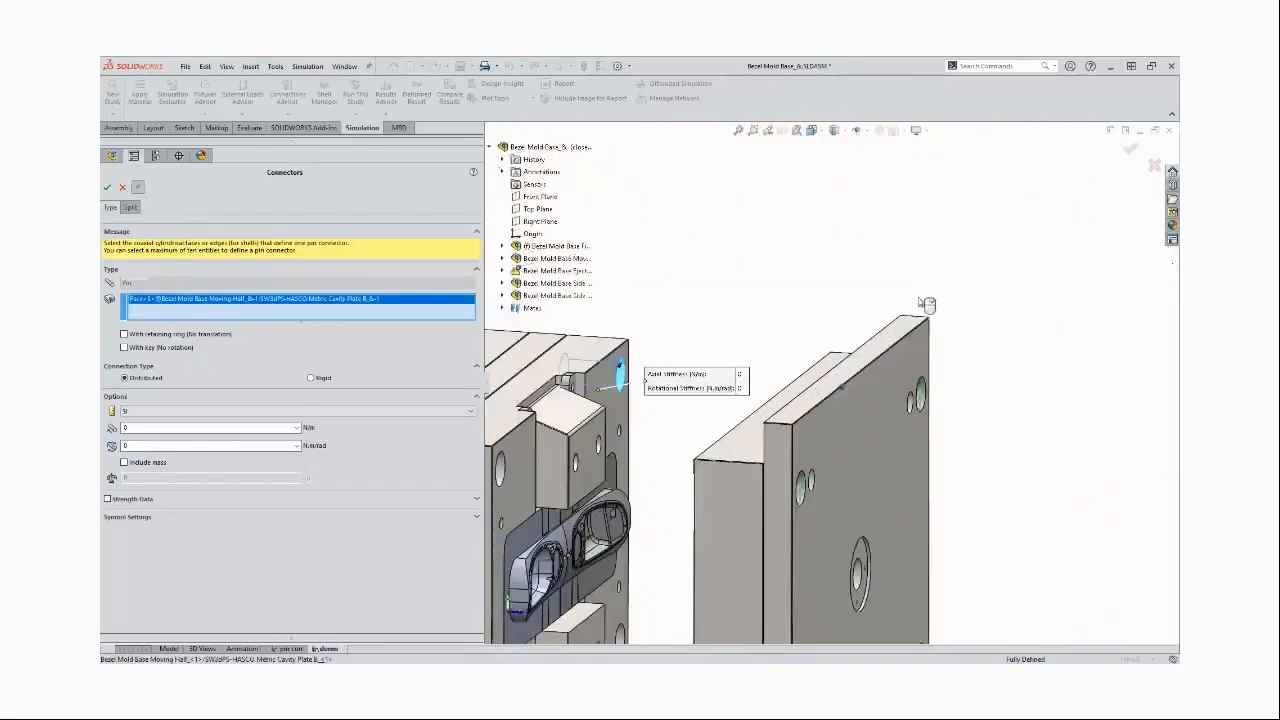
pyautogui.moveTo(829, 322); pyautogui.dragTo(733, 316, button='middle')
pyautogui.click(727, 264)
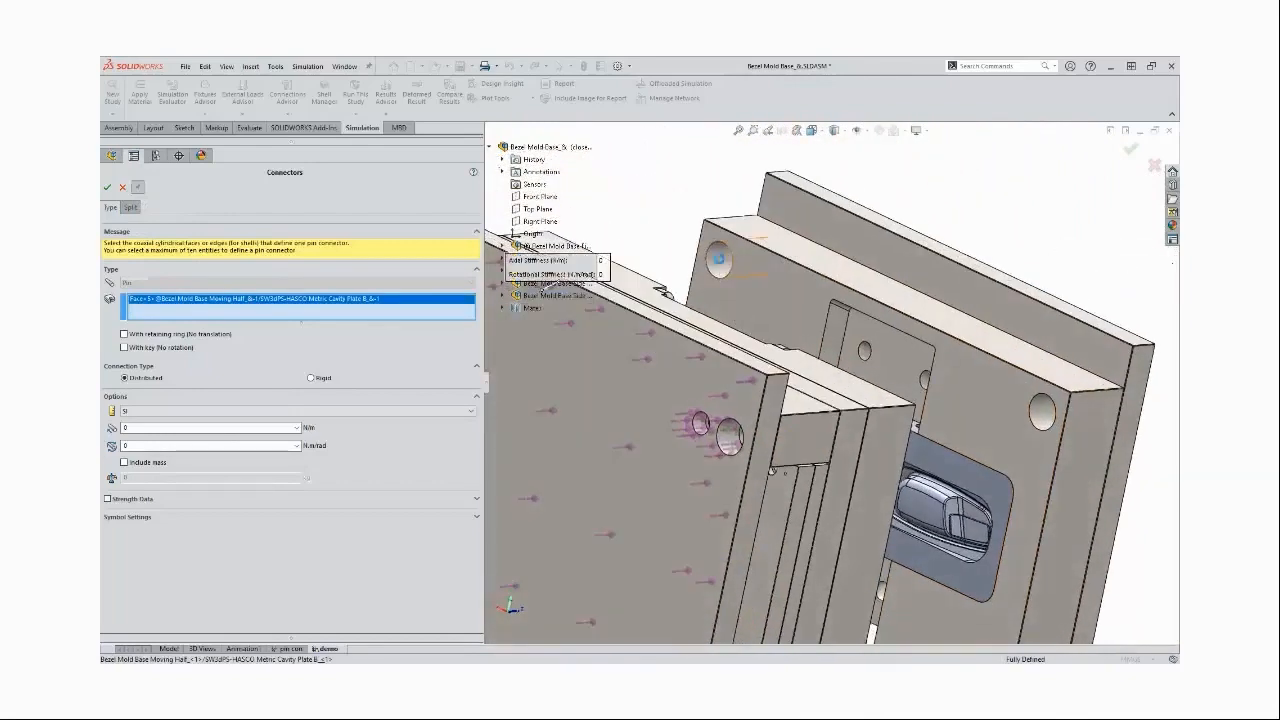
pyautogui.rightClick(722, 265)
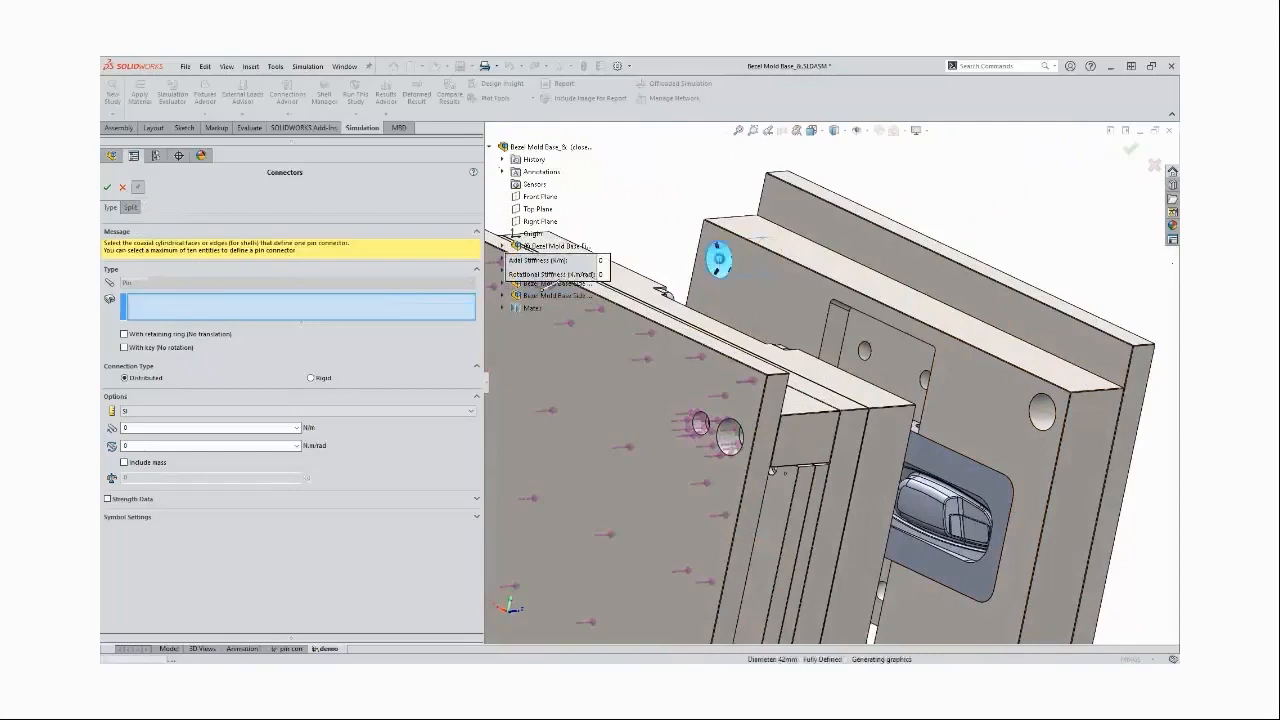
# Define a pin connector between the far lower guide holes of Cavity Plates A and B and finish the connector definition
pyautogui.moveTo(722, 268); pyautogui.dragTo(1045, 320, button='middle')
pyautogui.click(985, 300)
pyautogui.click(1045, 321)
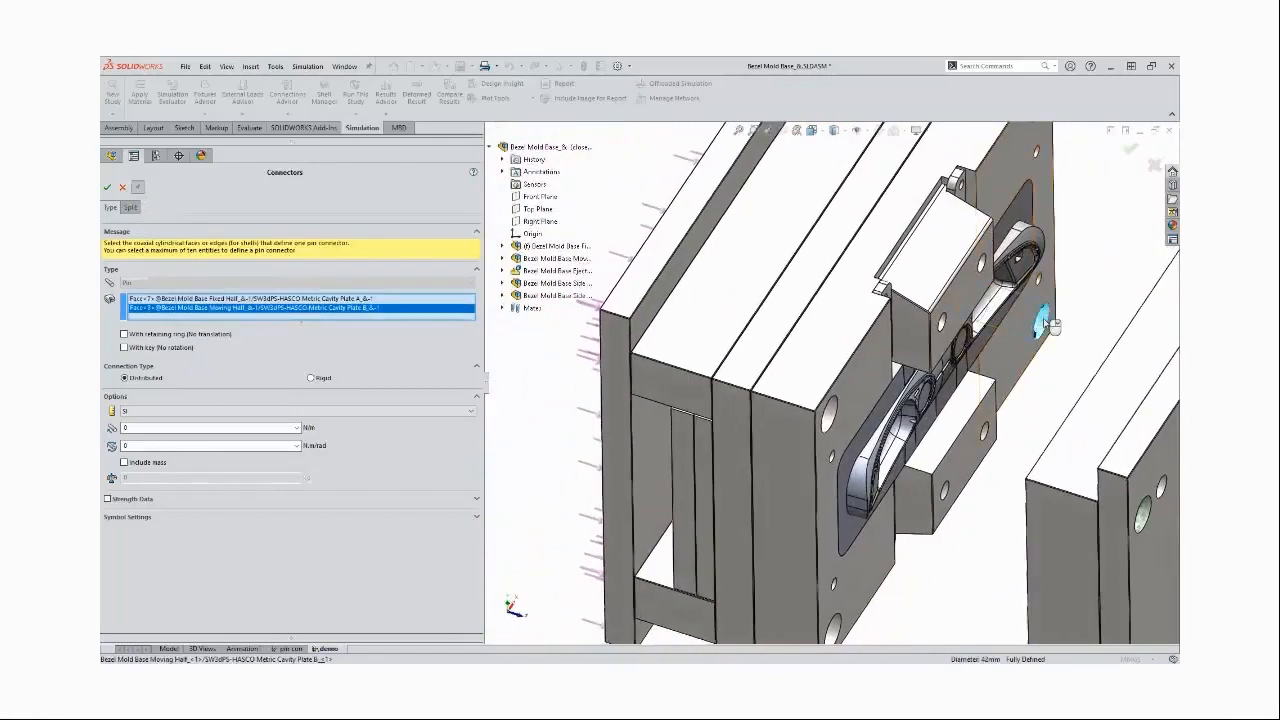
pyautogui.rightClick(1045, 321)
pyautogui.moveTo(1043, 368); pyautogui.dragTo(898, 298, button='middle')
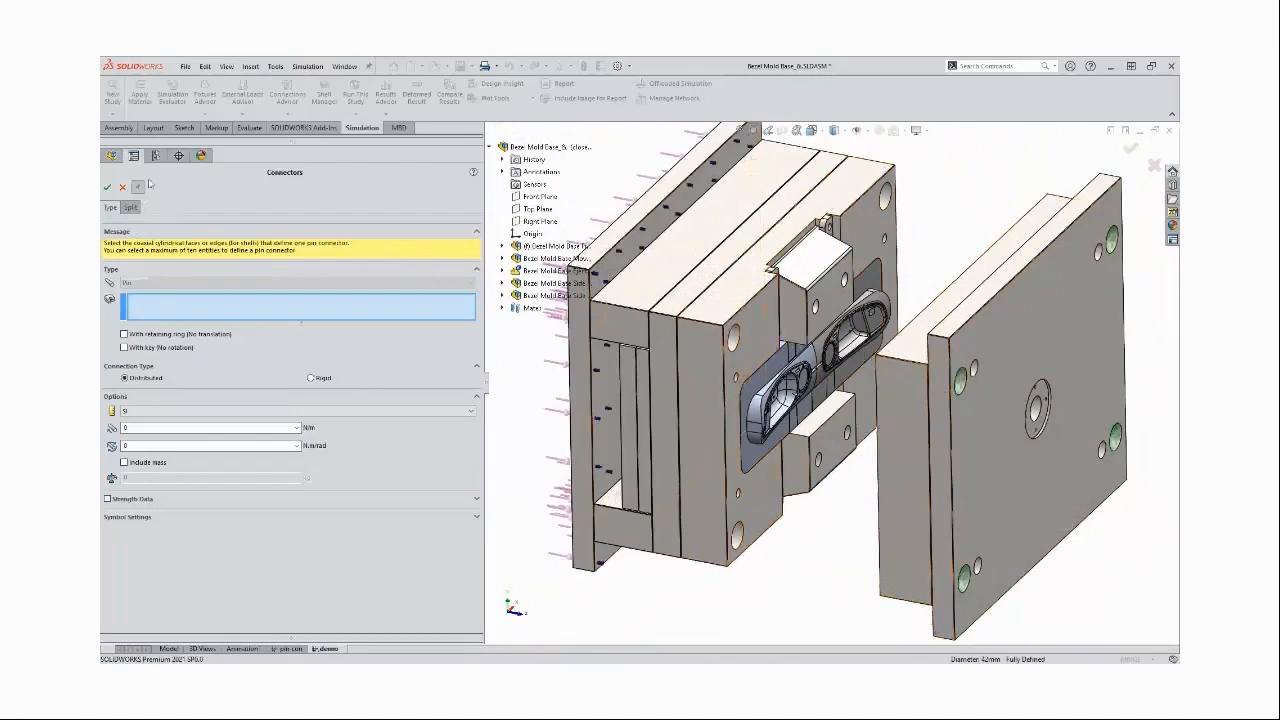
pyautogui.press('ctrl')
pyautogui.press('ctrl')
pyautogui.press('ctrl')
pyautogui.click(122, 188)
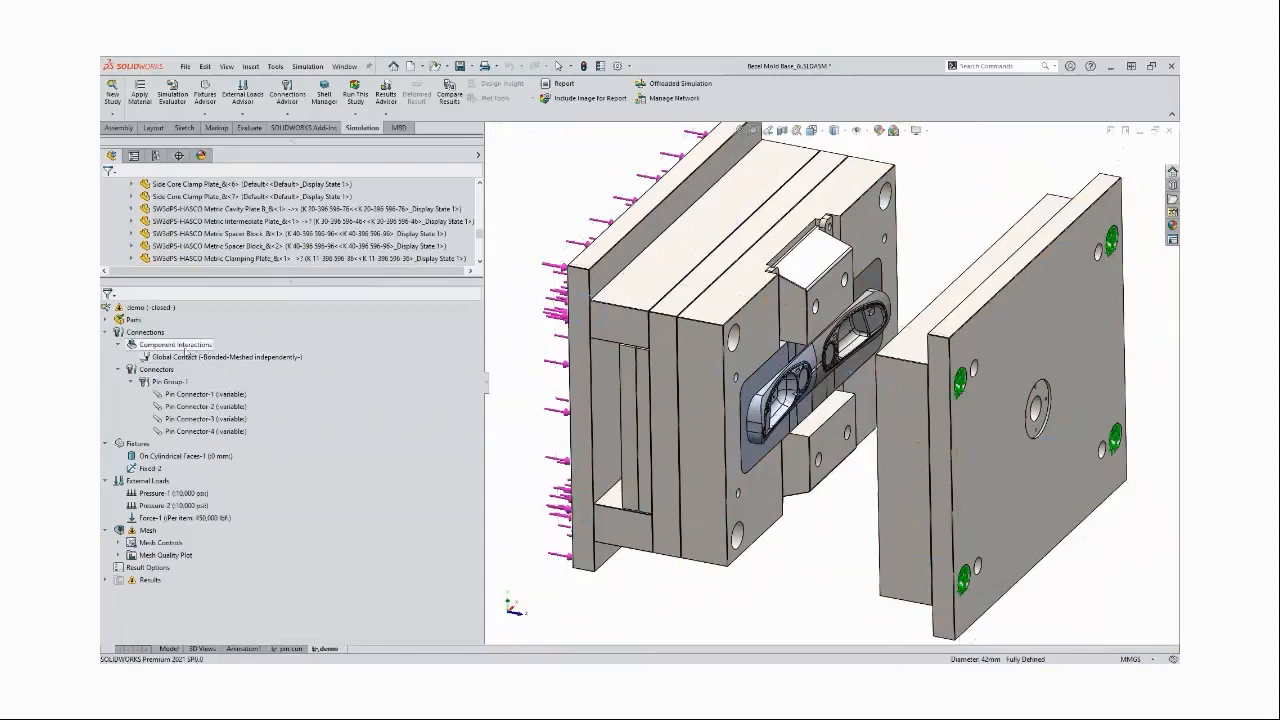
# Start a manually selected local interaction of type Contact and keep its settings open for several interactions
pyautogui.click(517, 340)
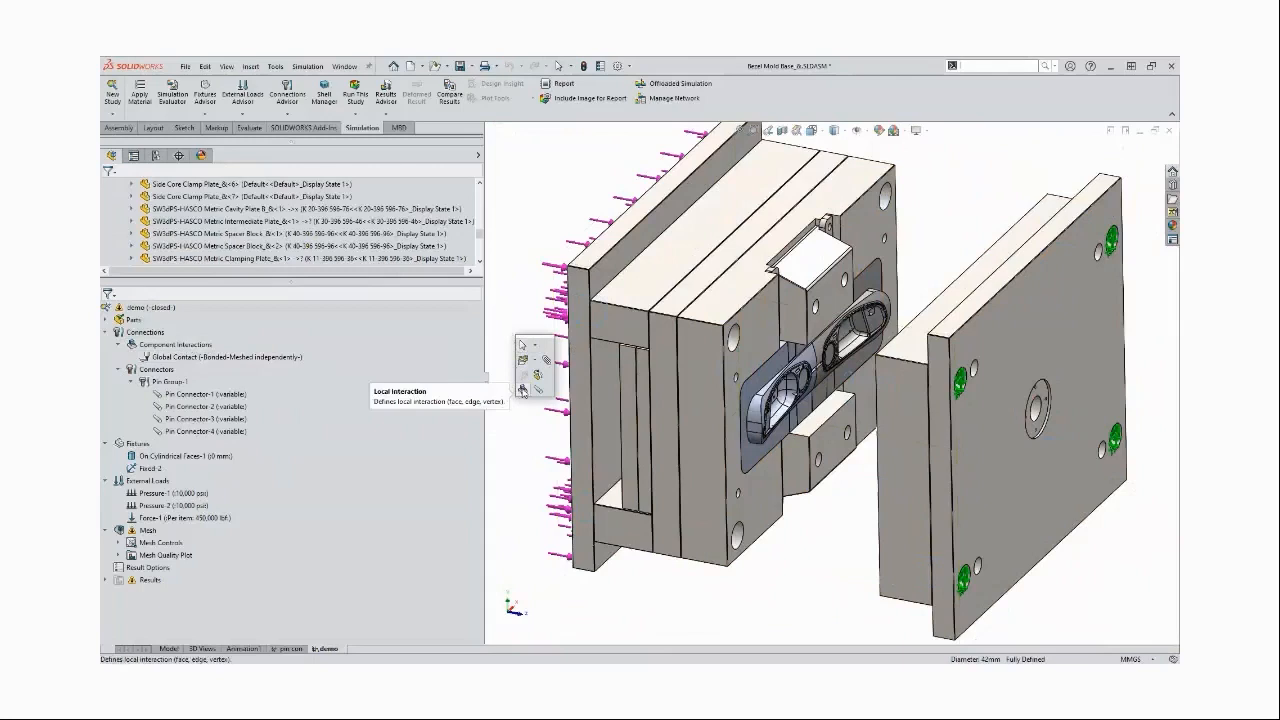
pyautogui.click(522, 390)
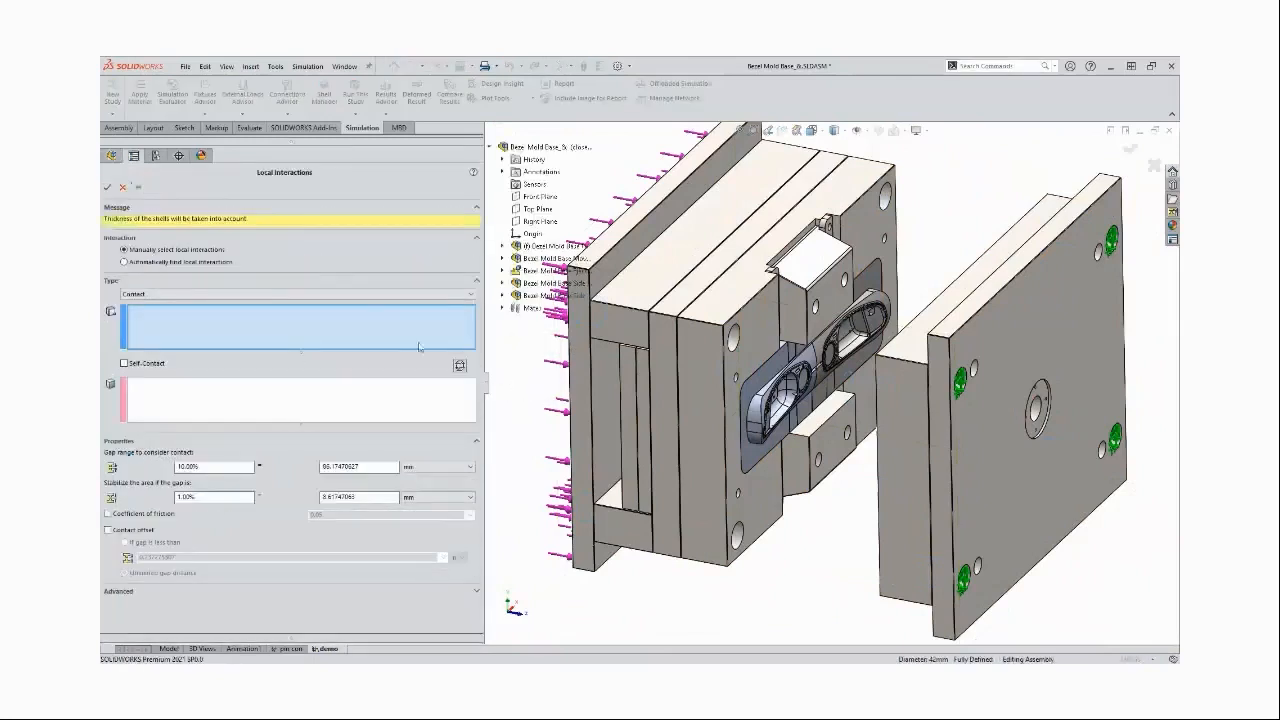
pyautogui.click(183, 295)
pyautogui.click(182, 296)
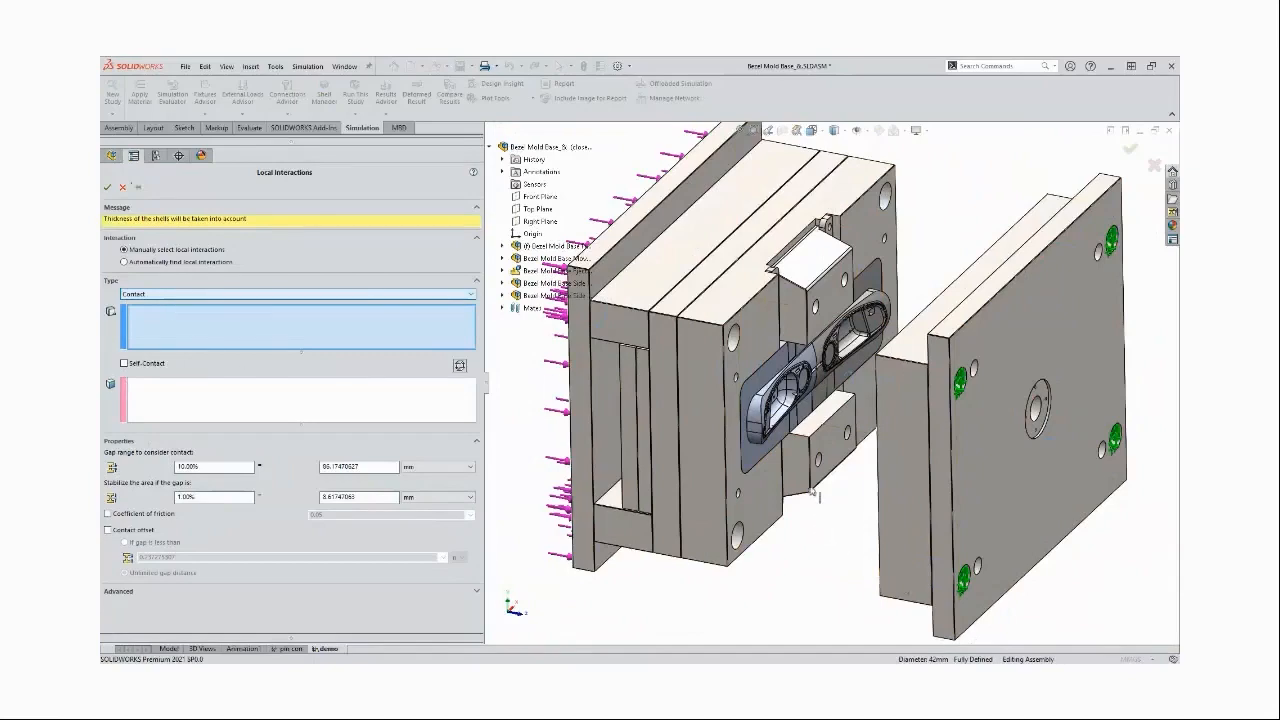
pyautogui.scroll(-5, 813, 492)
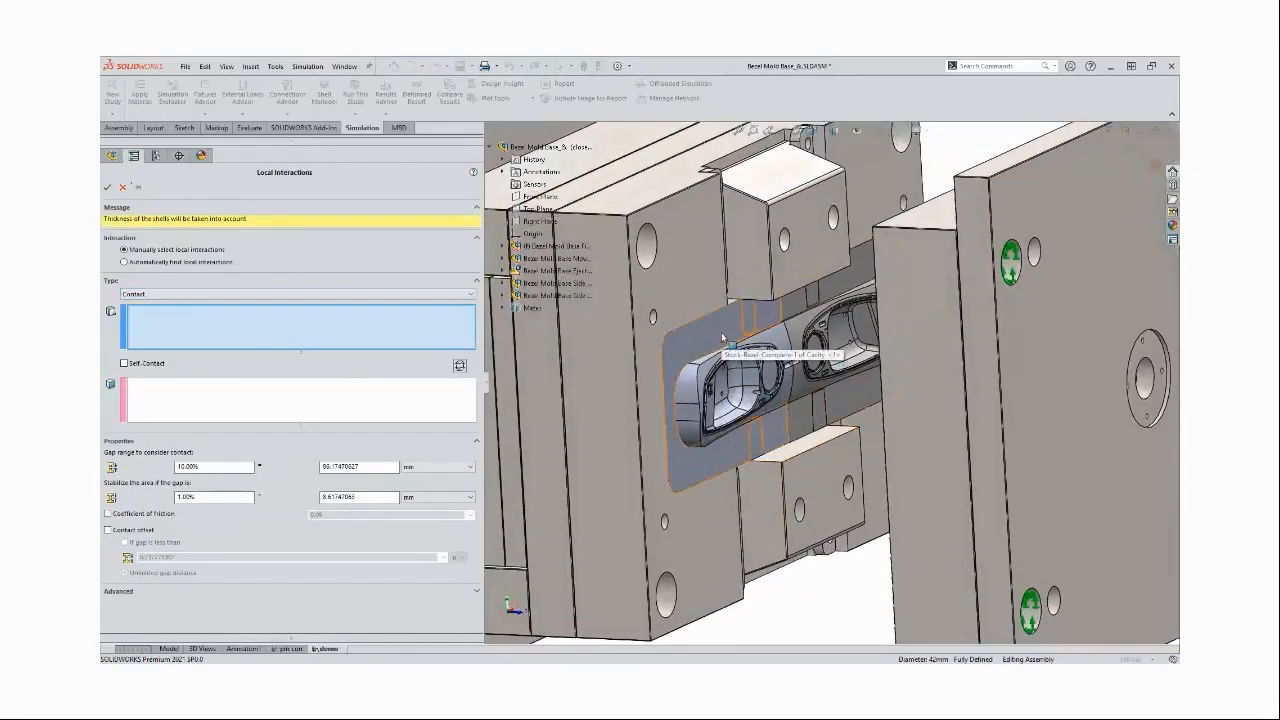
pyautogui.click(140, 188)
# Define a contact between the parting faces of the near cavity and its two side cores and the mating core face
pyautogui.click(750, 322)
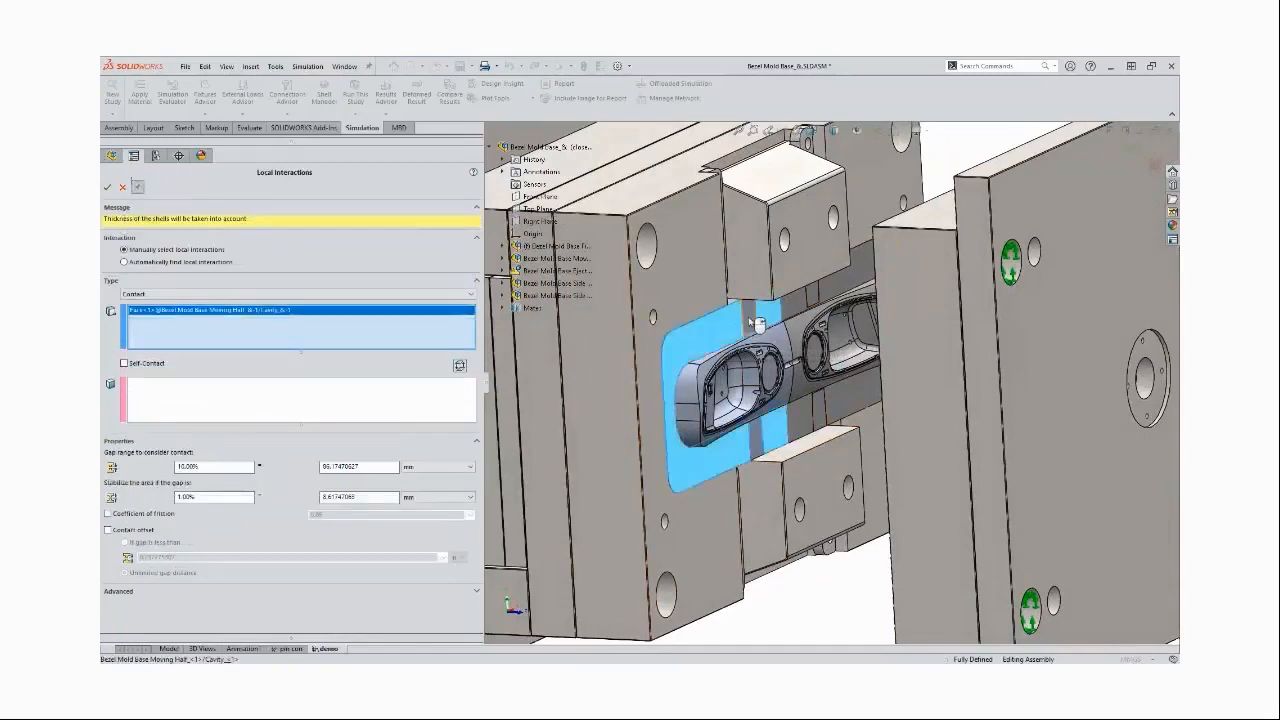
pyautogui.click(751, 325)
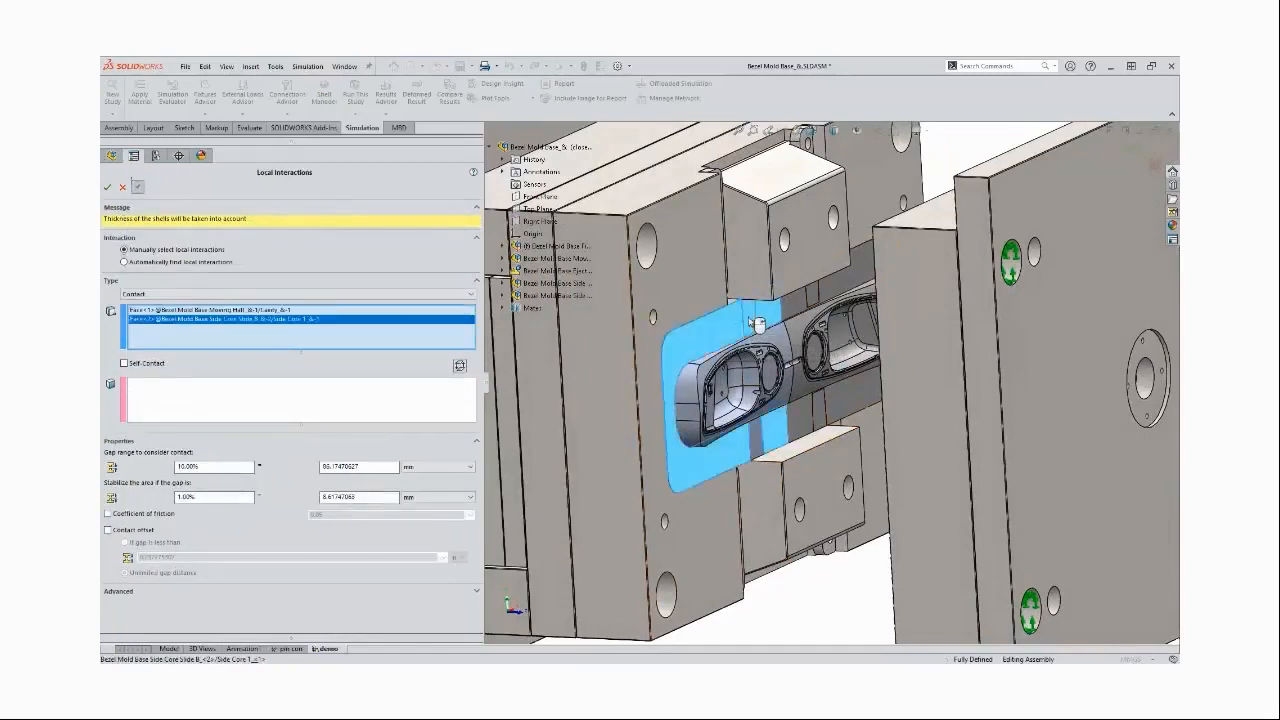
pyautogui.click(765, 441)
pyautogui.rightClick(765, 441)
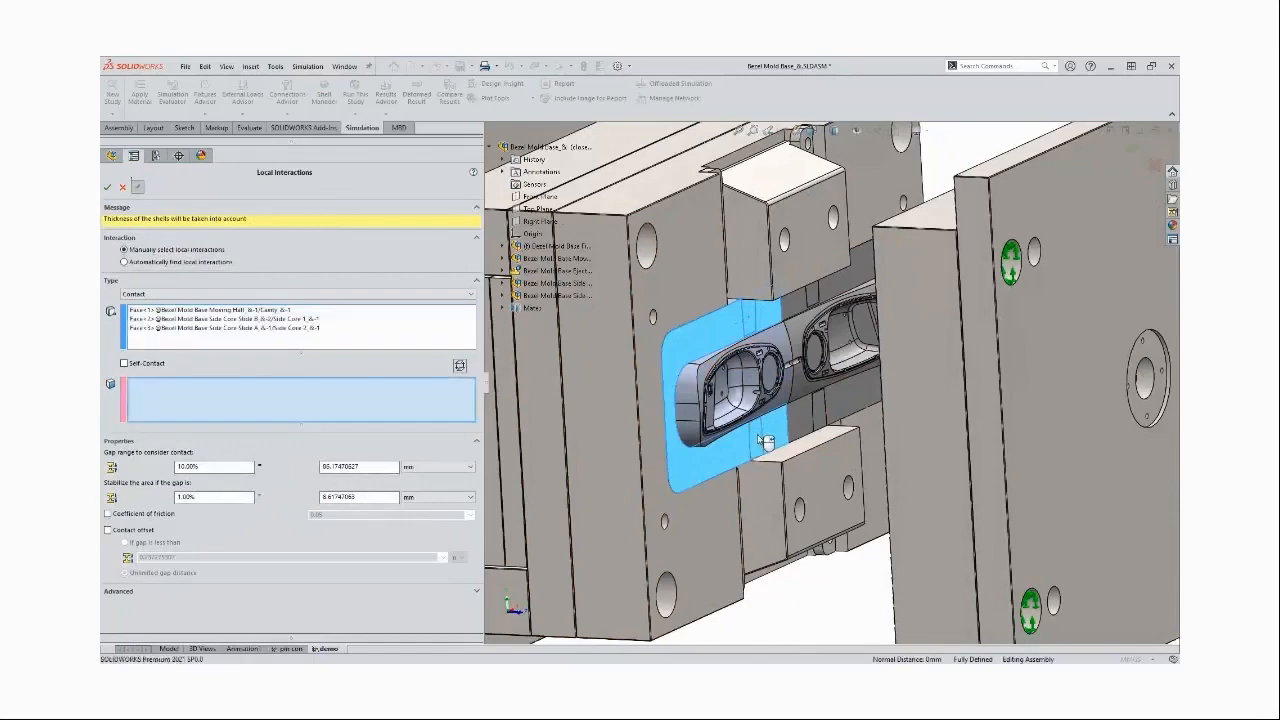
pyautogui.moveTo(765, 441); pyautogui.dragTo(1010, 345, button='middle')
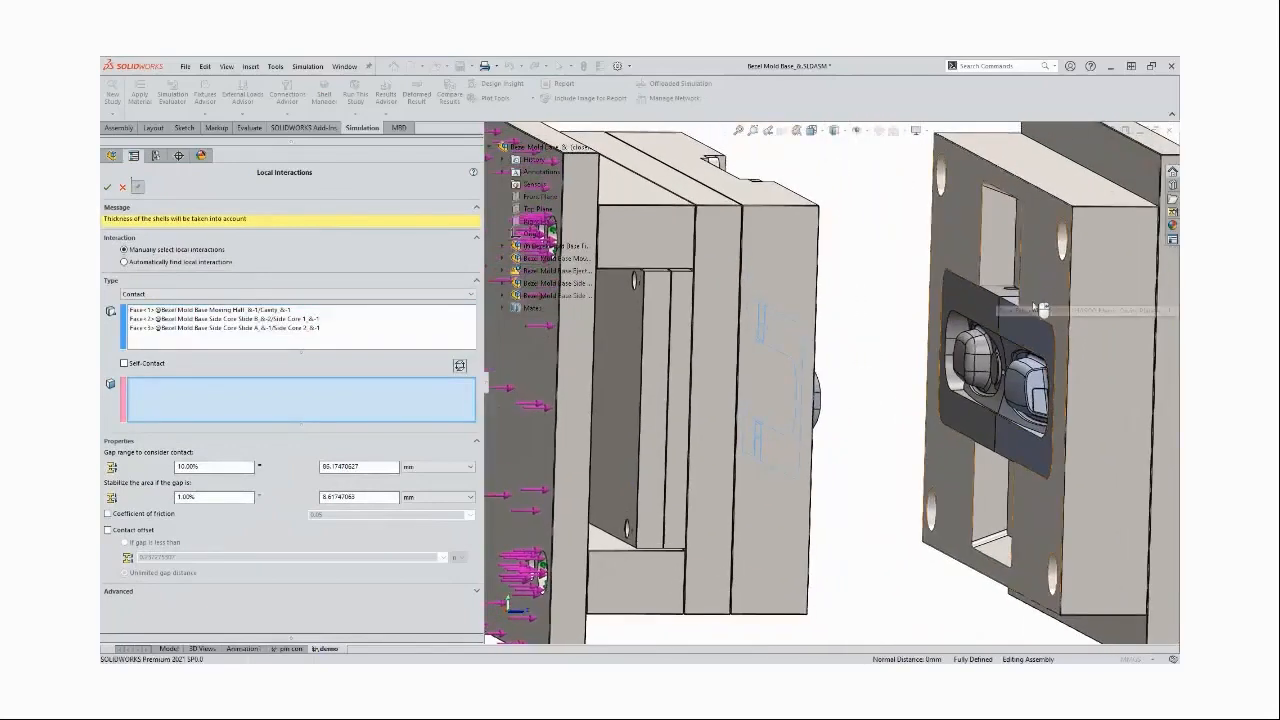
pyautogui.click(1035, 335)
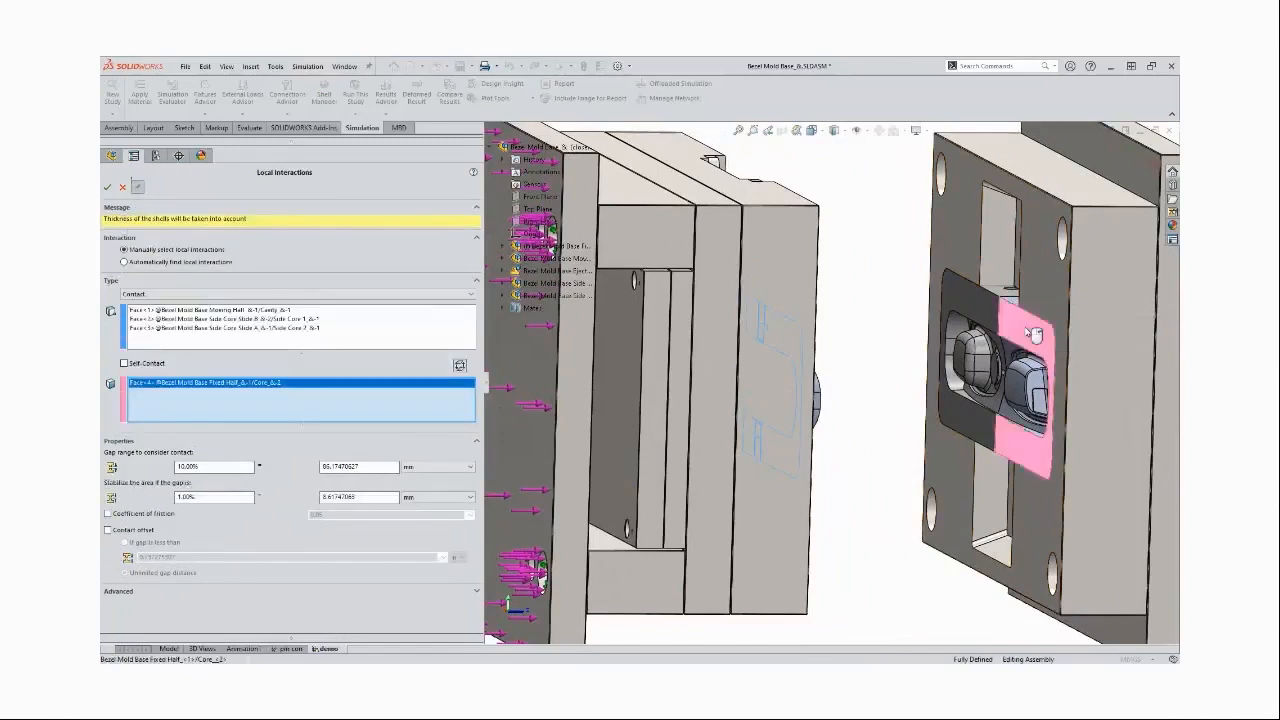
pyautogui.click(907, 341)
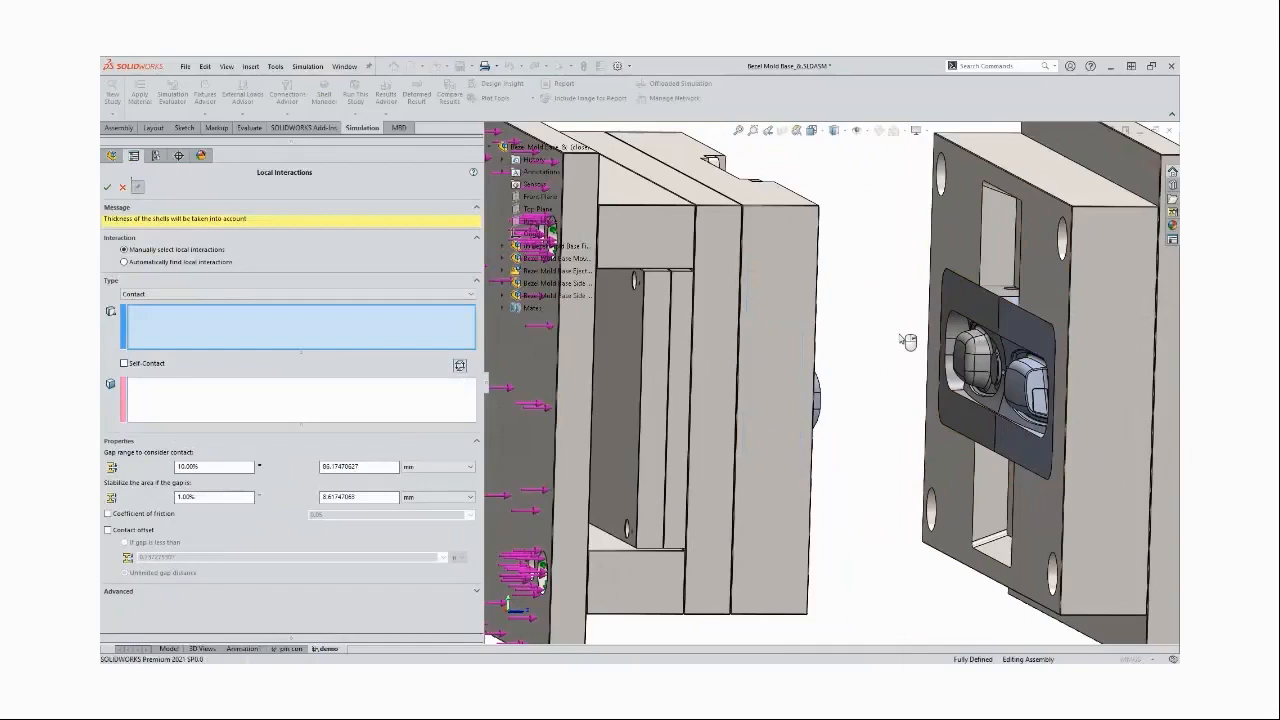
# Define a contact between the two parting faces of Cavity Plate B and the mating face of Cavity Plate A
pyautogui.moveTo(899, 352); pyautogui.dragTo(866, 321, button='middle')
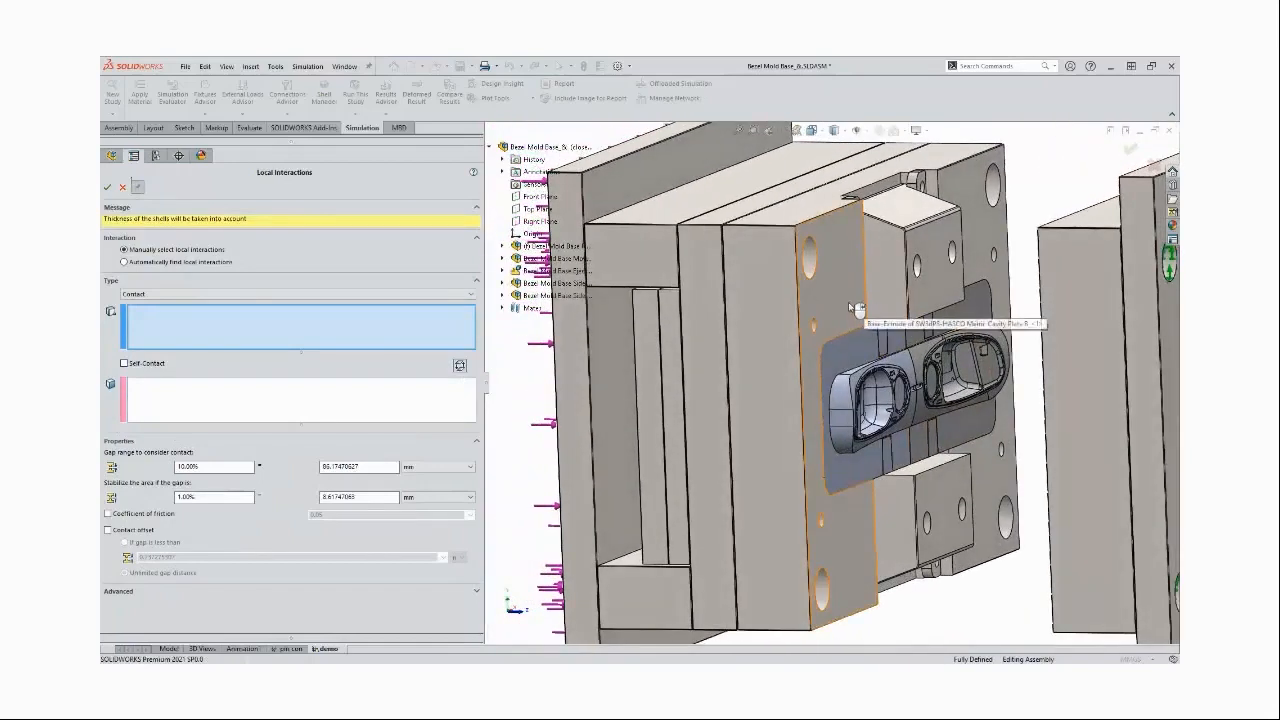
pyautogui.click(857, 308)
pyautogui.click(979, 222)
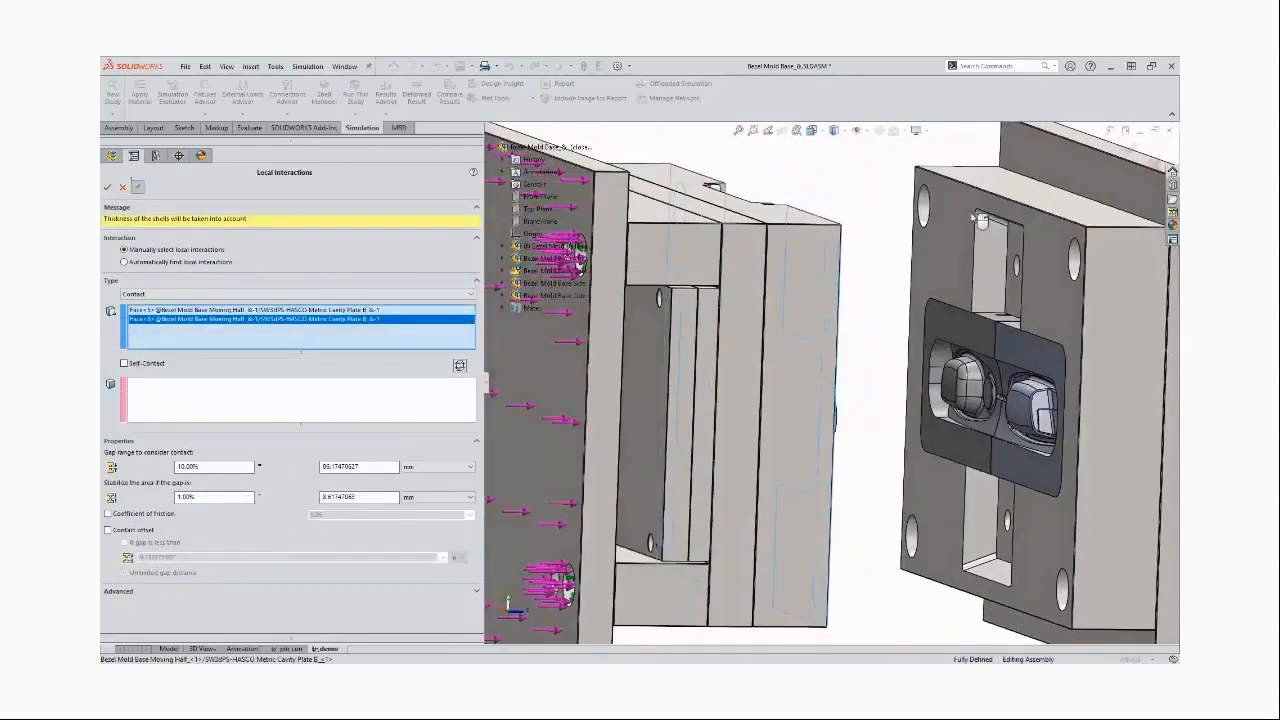
pyautogui.rightClick(979, 220)
pyautogui.click(289, 402)
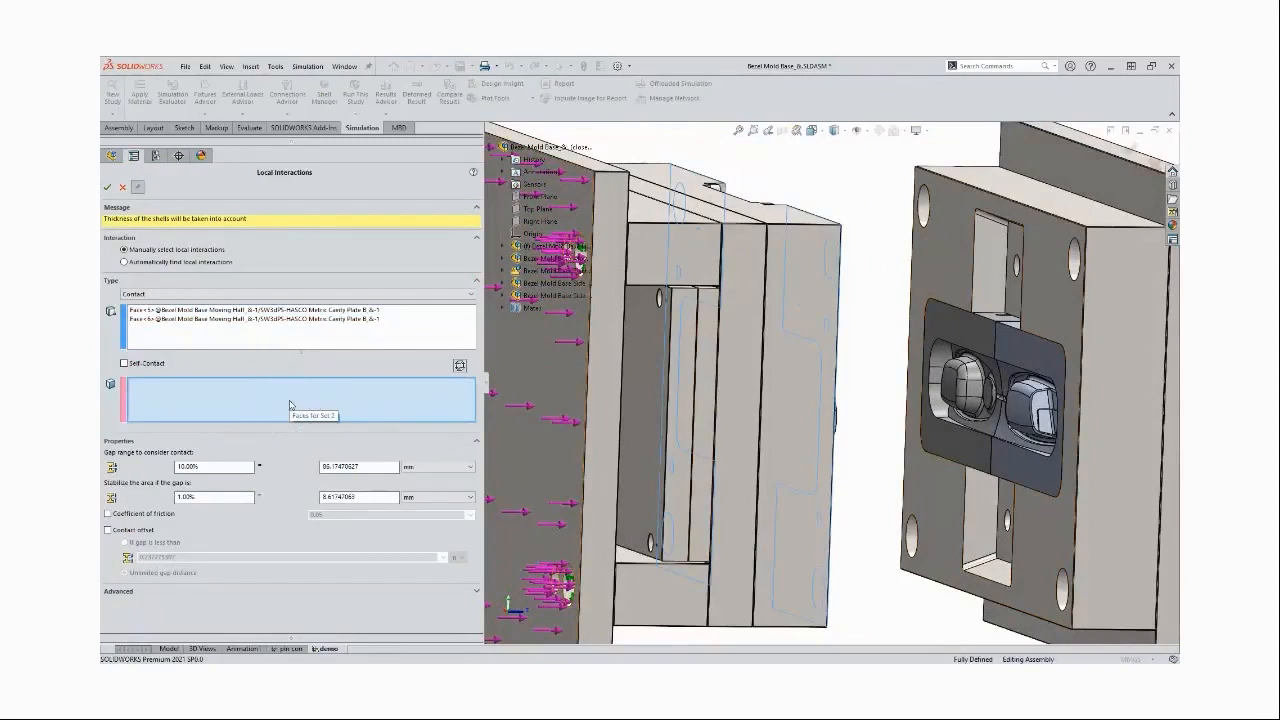
pyautogui.click(969, 237)
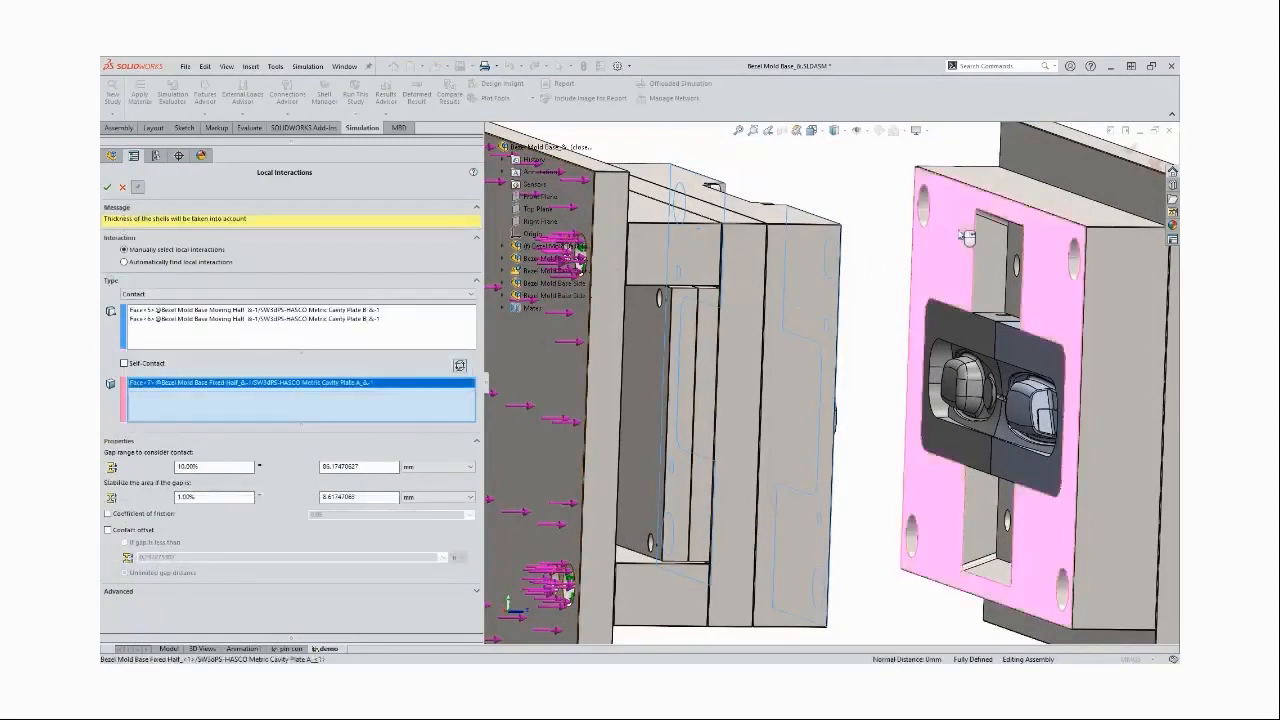
pyautogui.rightClick(961, 236)
# Define a contact between the mirrored cavity with its two mirrored side cores and the mirrored core face, and finish the local interactions
pyautogui.moveTo(960, 235); pyautogui.dragTo(922, 265, button='middle')
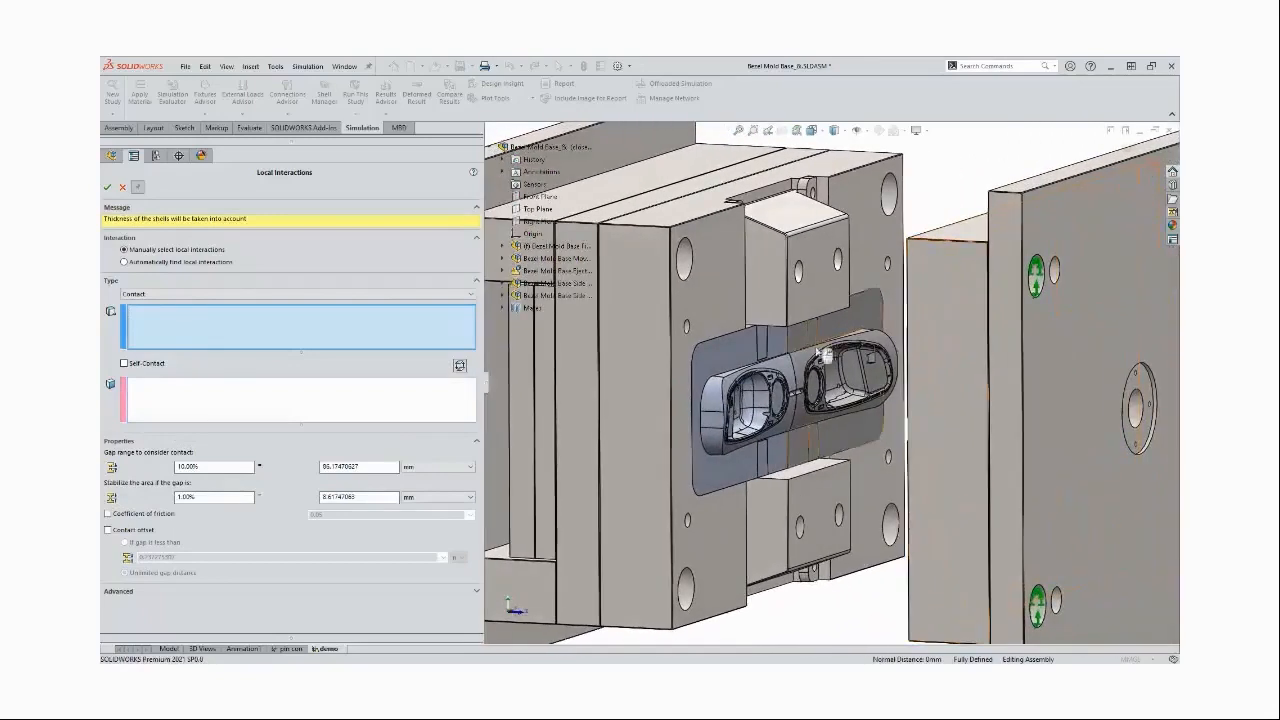
pyautogui.click(818, 340)
pyautogui.click(820, 342)
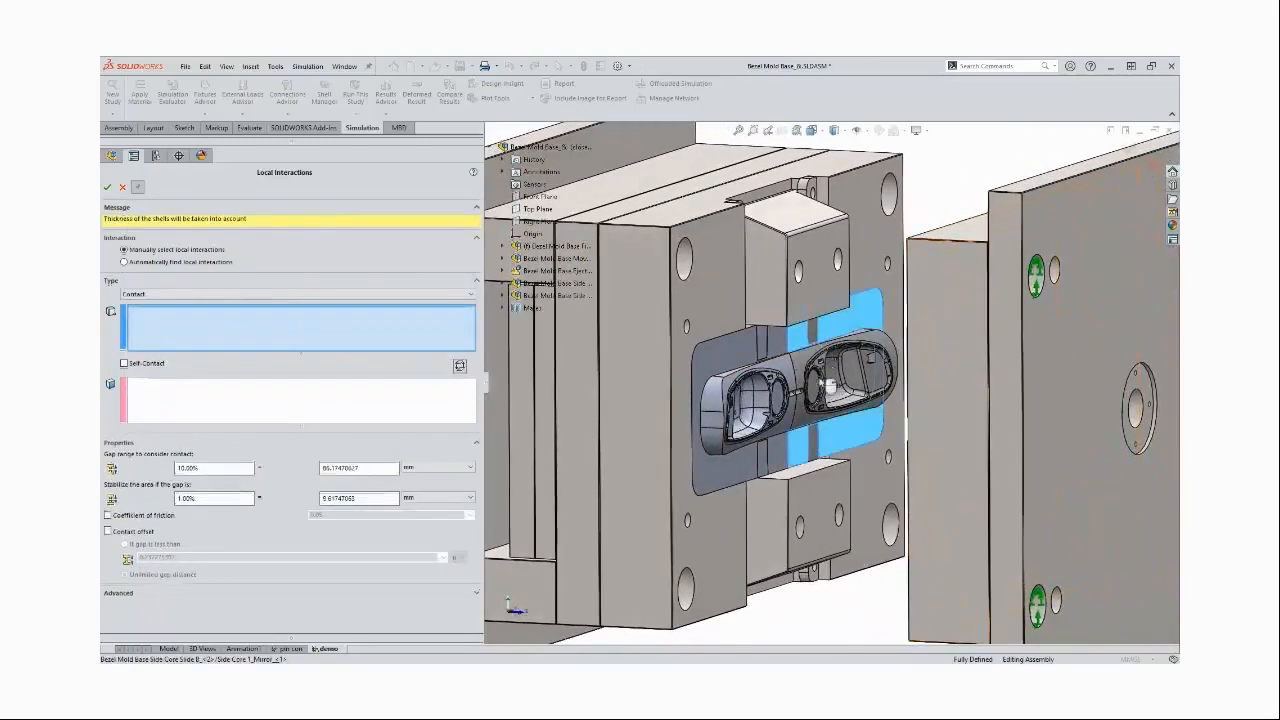
pyautogui.click(829, 440)
pyautogui.moveTo(829, 440); pyautogui.dragTo(805, 410, button='middle')
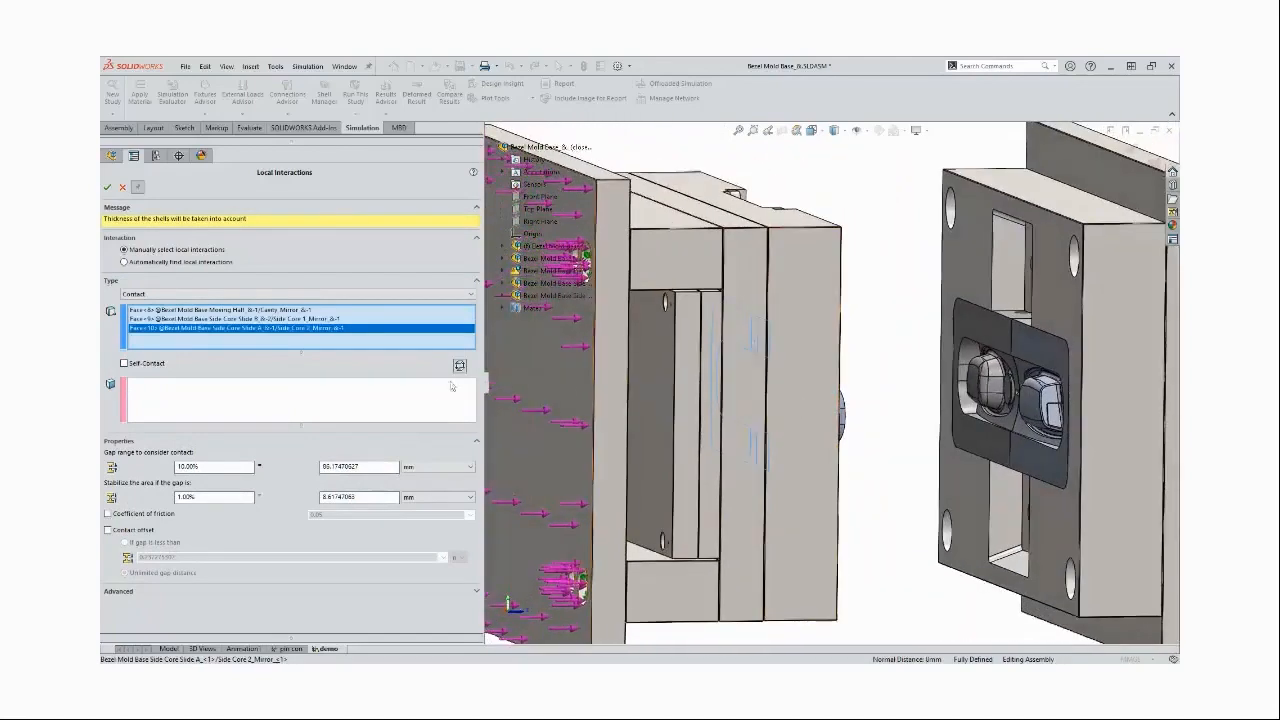
pyautogui.click(451, 388)
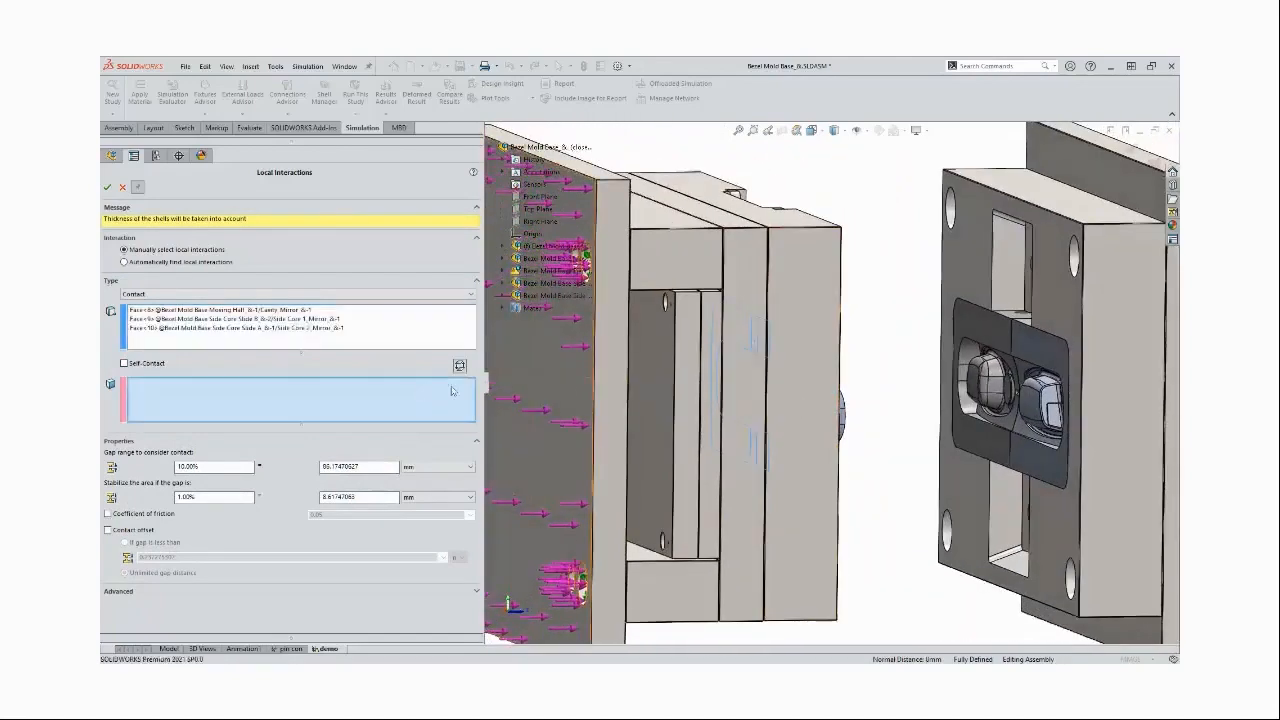
pyautogui.click(982, 326)
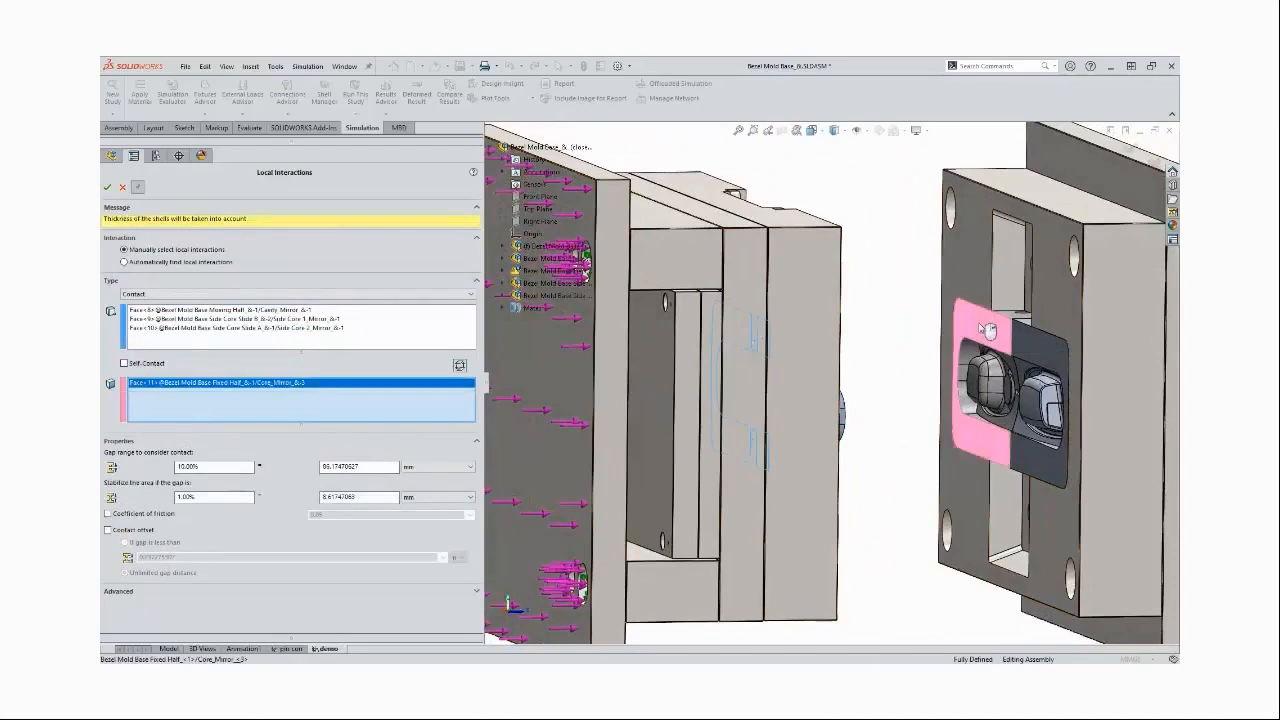
pyautogui.rightClick(980, 328)
pyautogui.scroll(1, 983, 365)
pyautogui.moveTo(1036, 369); pyautogui.dragTo(909, 366, button='middle')
pyautogui.scroll(-1, 905, 366)
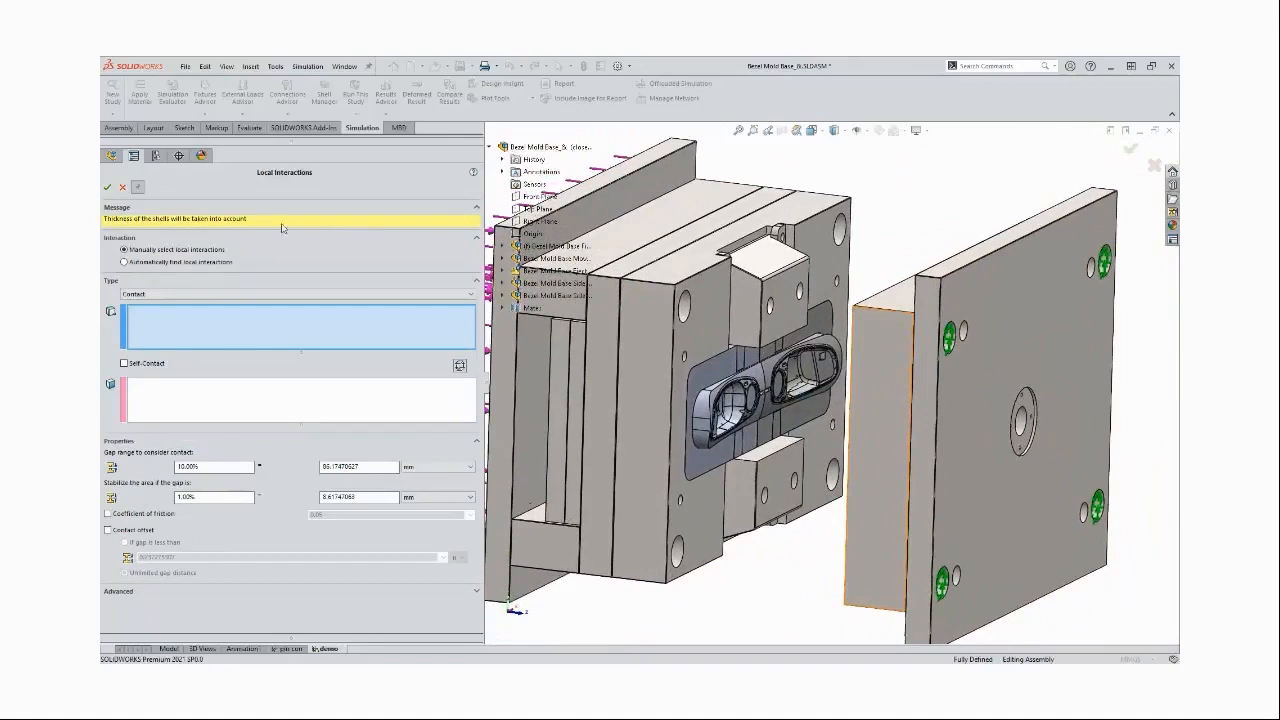
pyautogui.click(122, 187)
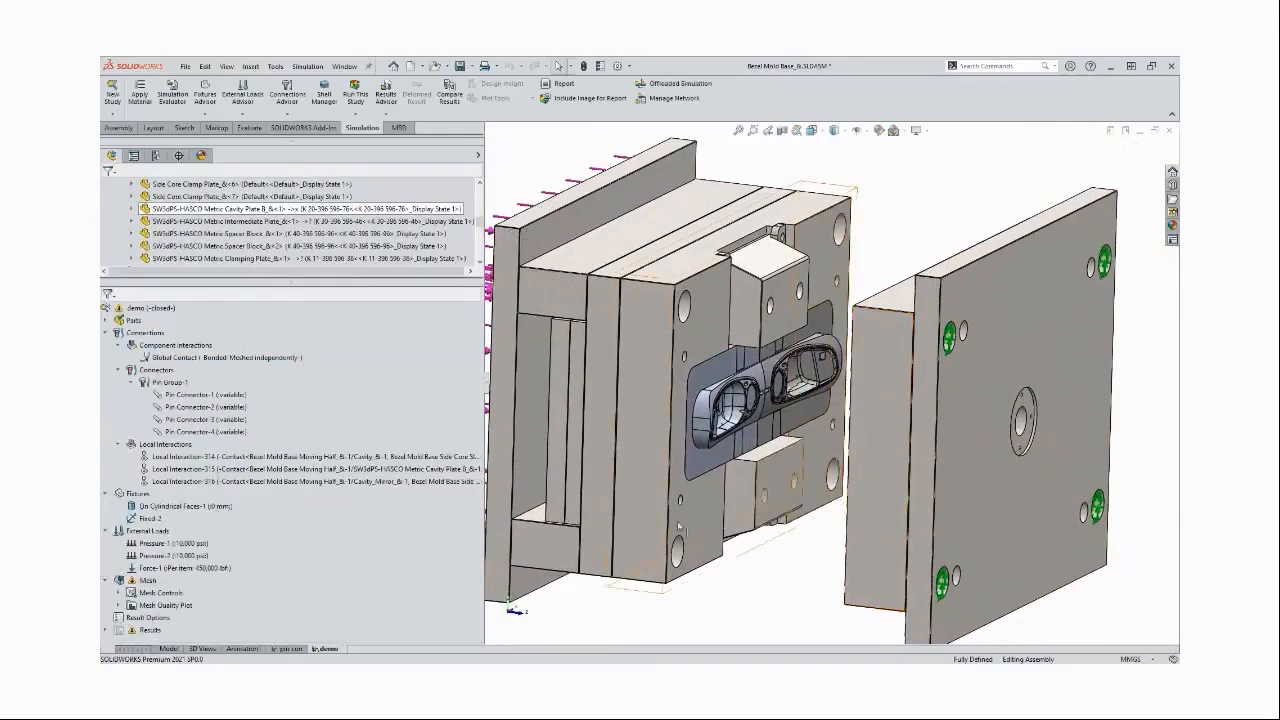
# Examine which faces the three local contact interactions cover, along with the global bonded contact
pyautogui.click(178, 459)
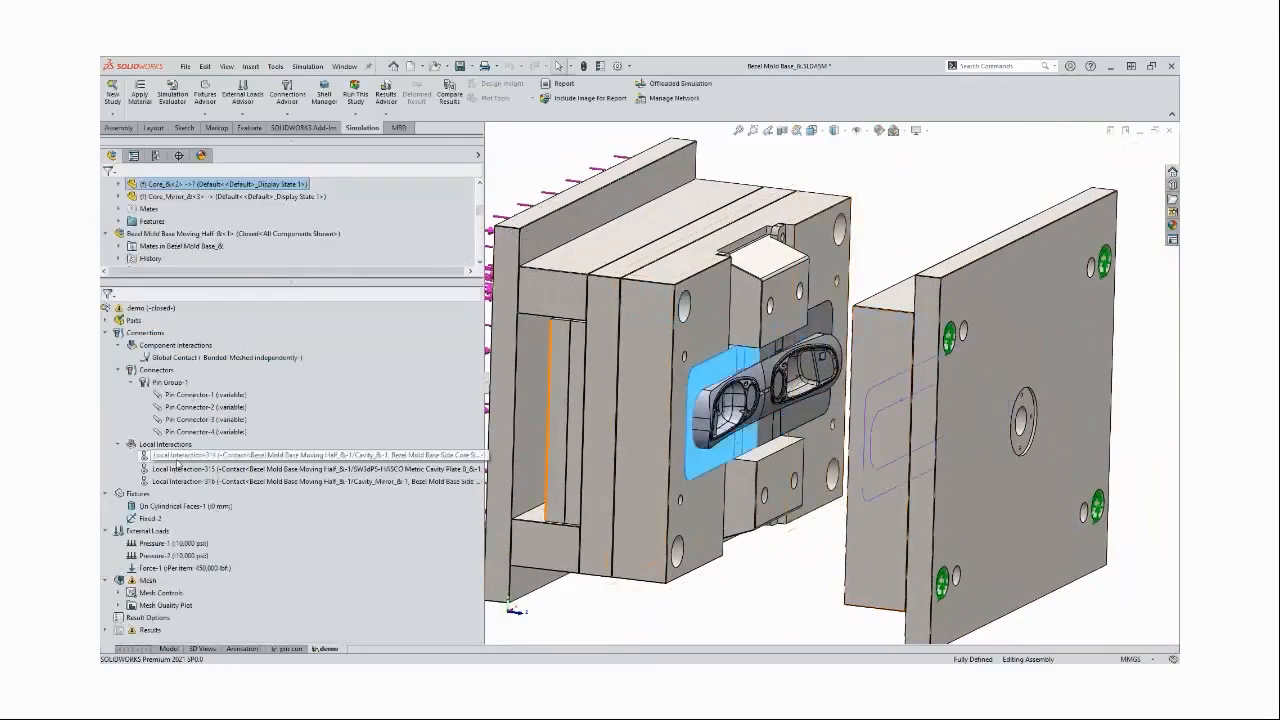
pyautogui.click(179, 468)
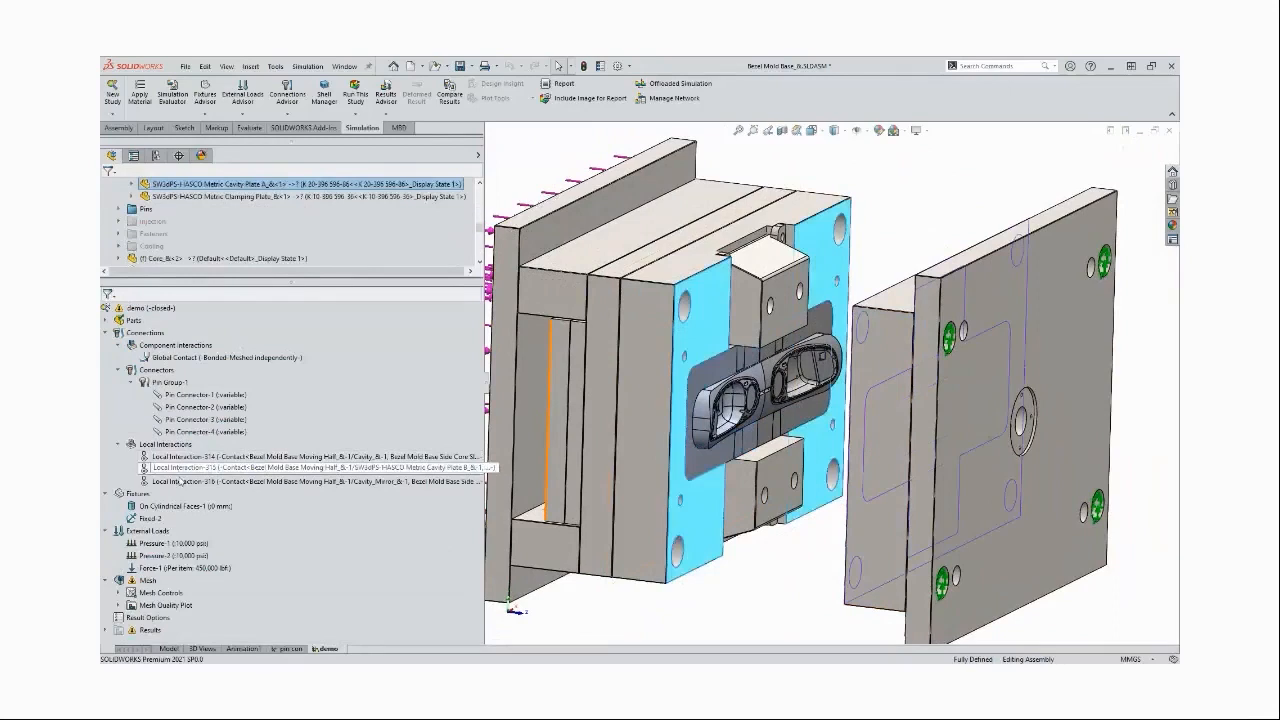
pyautogui.click(180, 481)
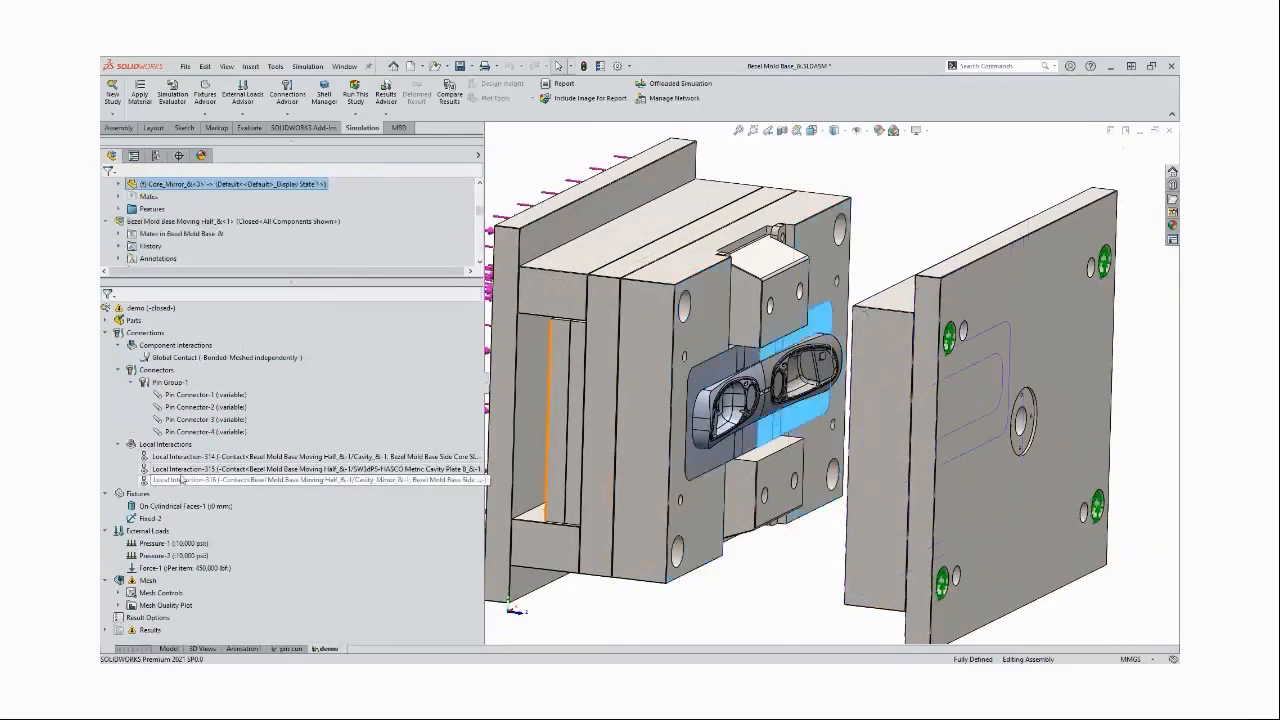
pyautogui.click(180, 468)
pyautogui.click(184, 459)
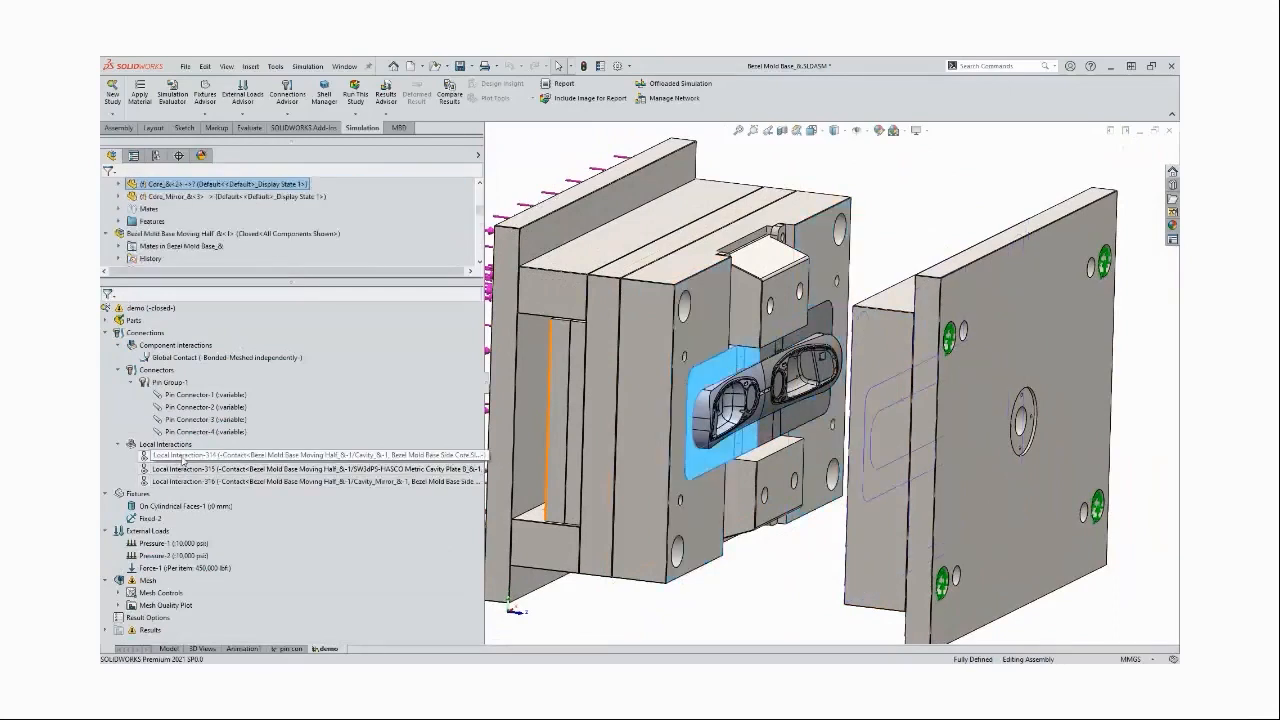
pyautogui.click(220, 358)
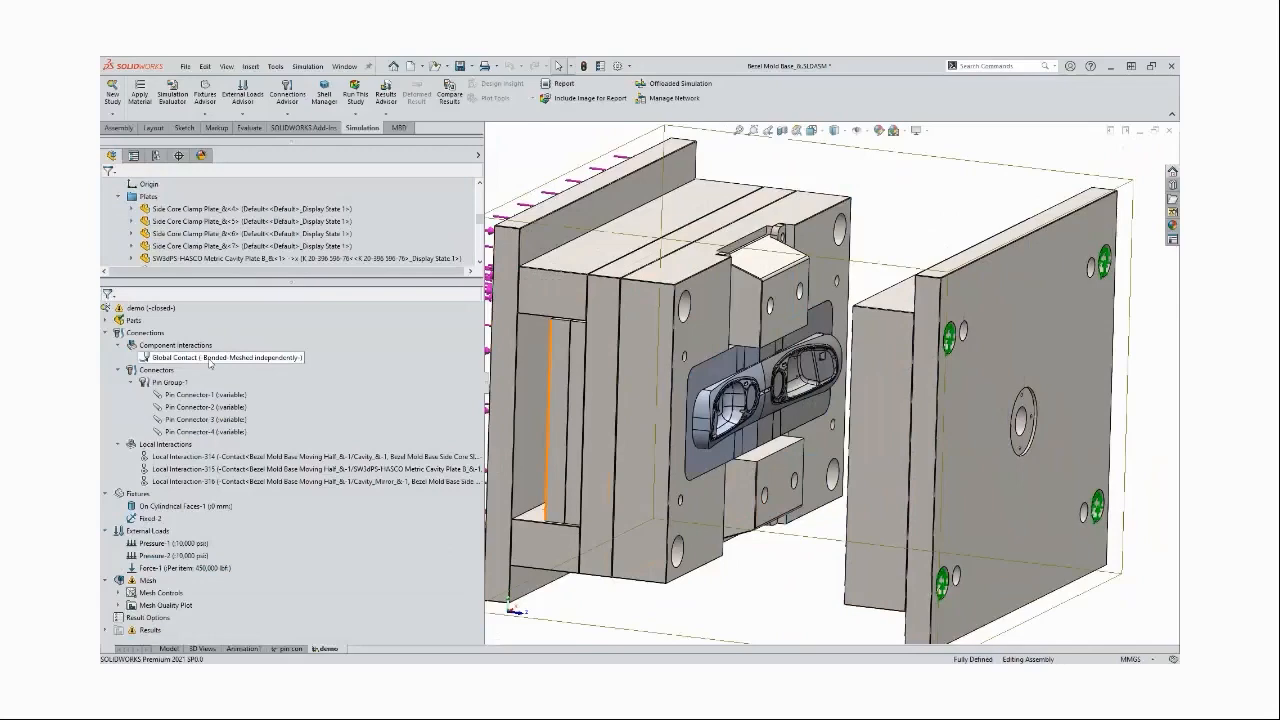
pyautogui.moveTo(806, 526); pyautogui.dragTo(807, 526, button='middle')
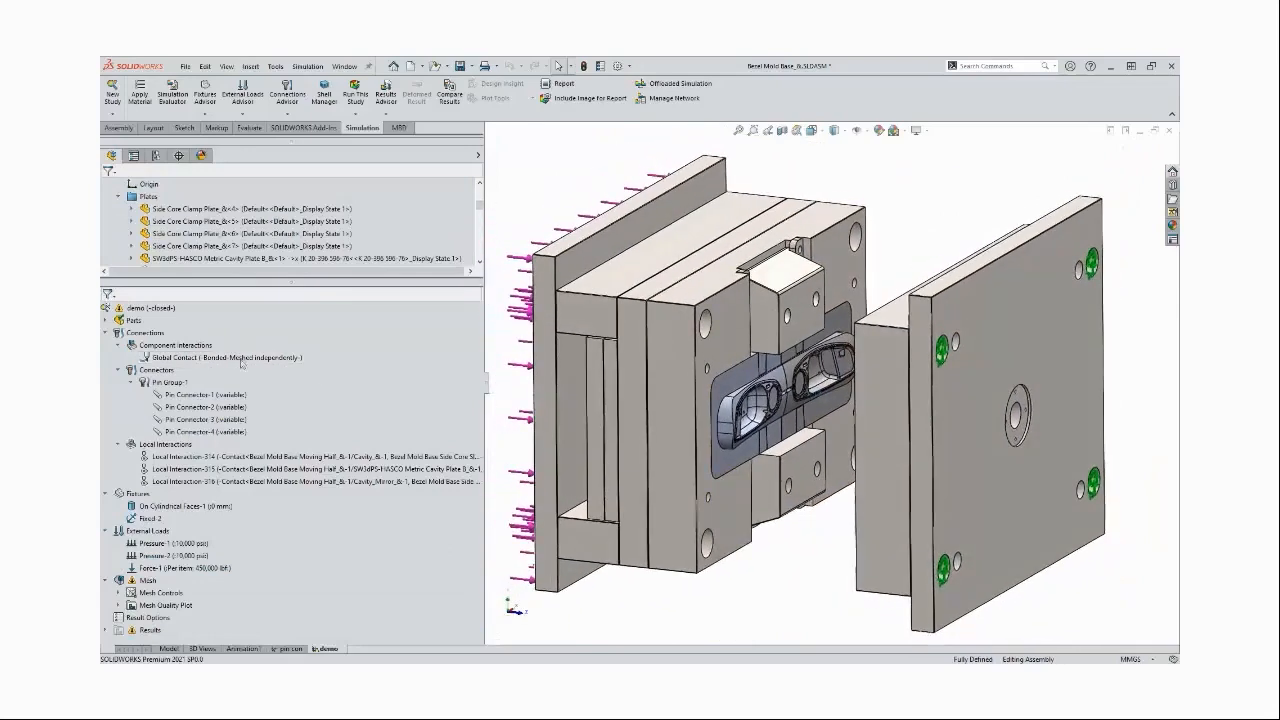
# Calculate the interactions of the whole Bezel Mold Base in the Interaction Viewer, inspect the bonded and contact areas, and close the viewer
pyautogui.rightClick(136, 333)
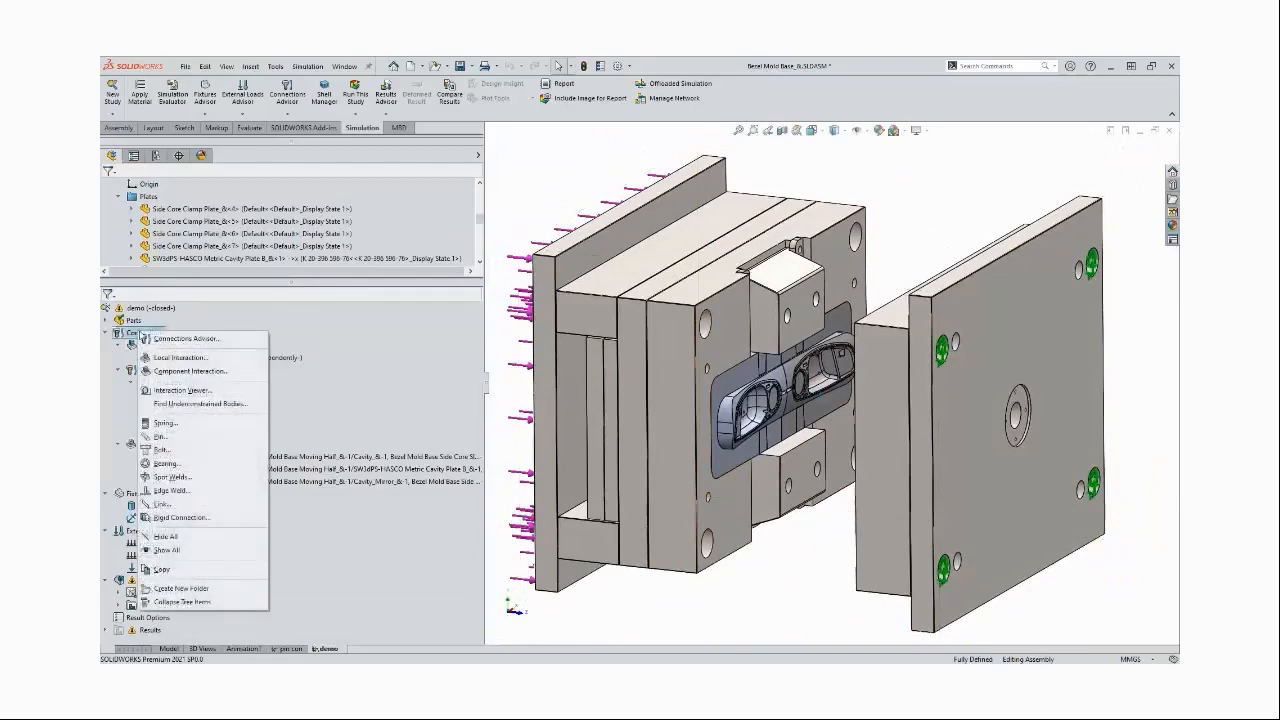
pyautogui.click(181, 391)
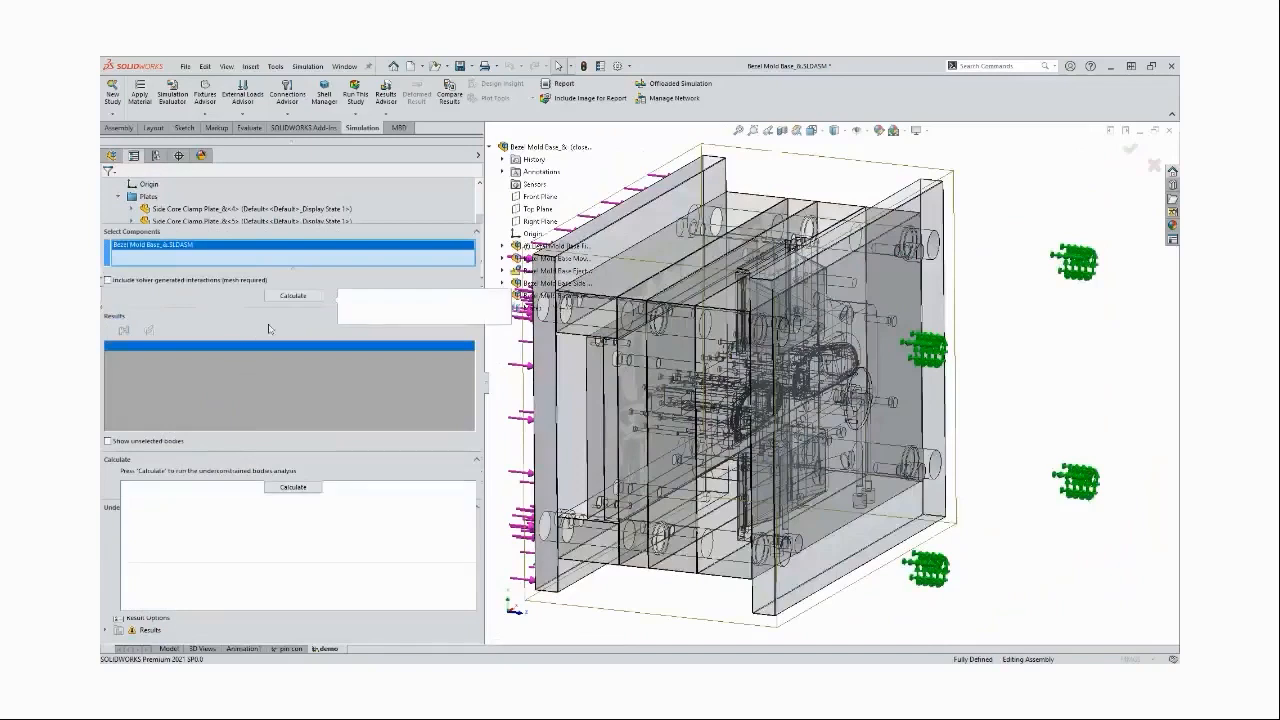
pyautogui.click(295, 296)
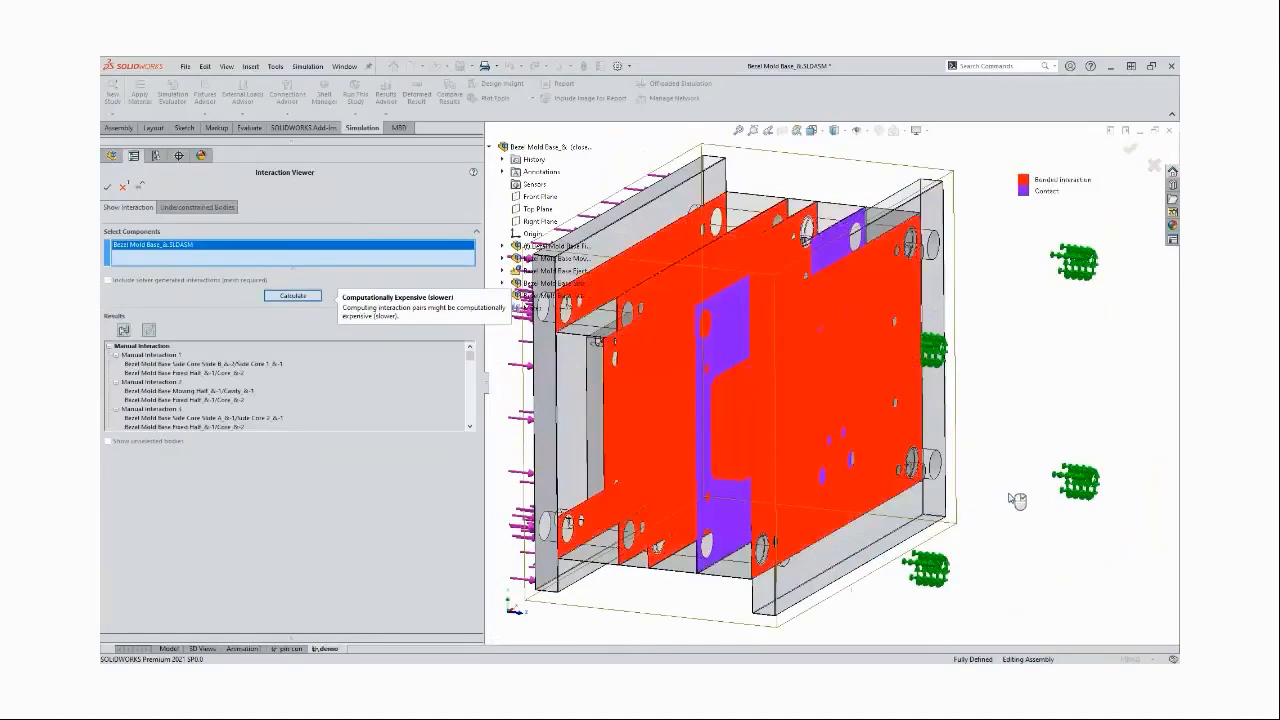
pyautogui.scroll(2, 1006, 490)
pyautogui.moveTo(1006, 490)
pyautogui.mouseDown(button='middle')
pyautogui.moveTo(1049, 500)
pyautogui.moveTo(1033, 470)
pyautogui.mouseUp(button='middle')
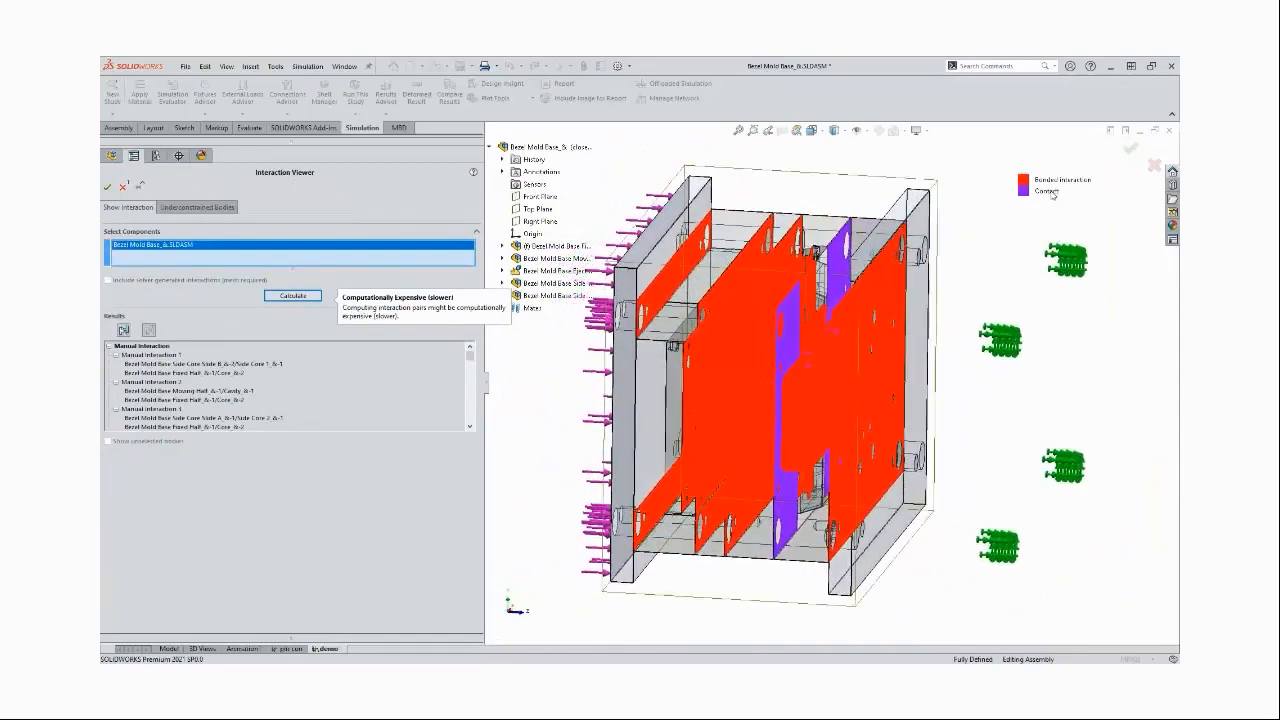
pyautogui.moveTo(977, 408); pyautogui.dragTo(968, 450, button='middle')
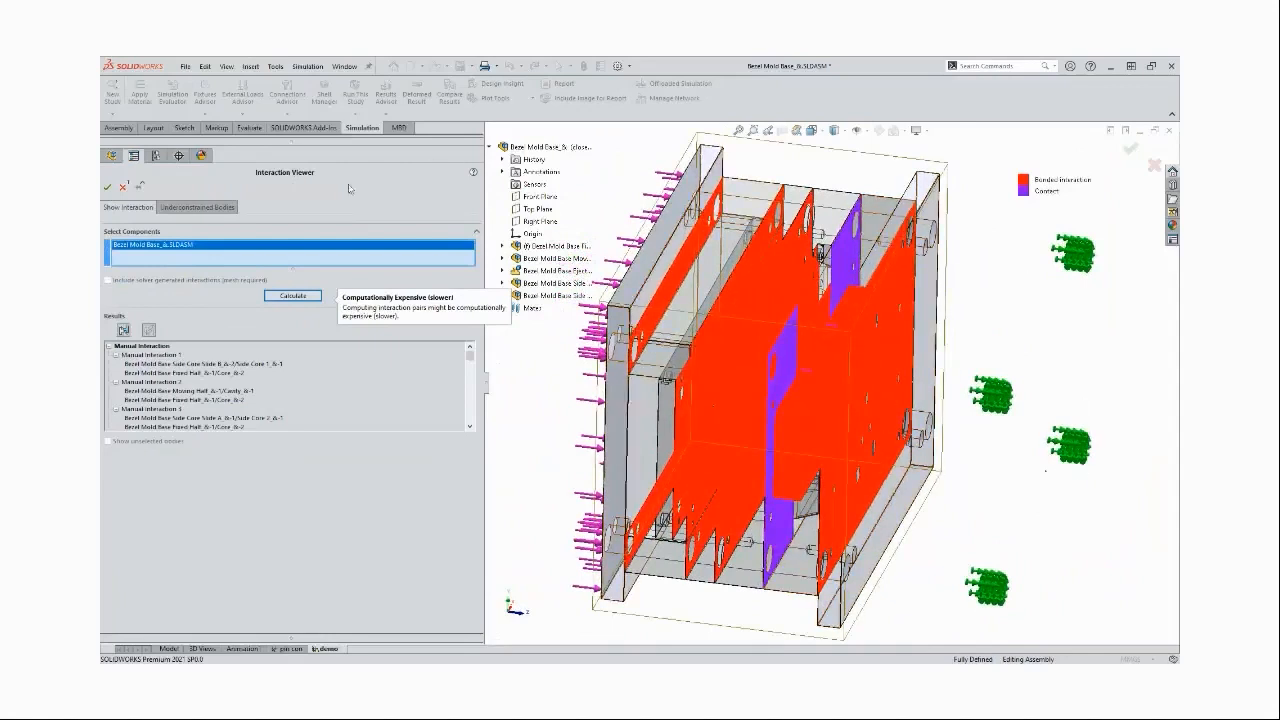
pyautogui.click(123, 189)
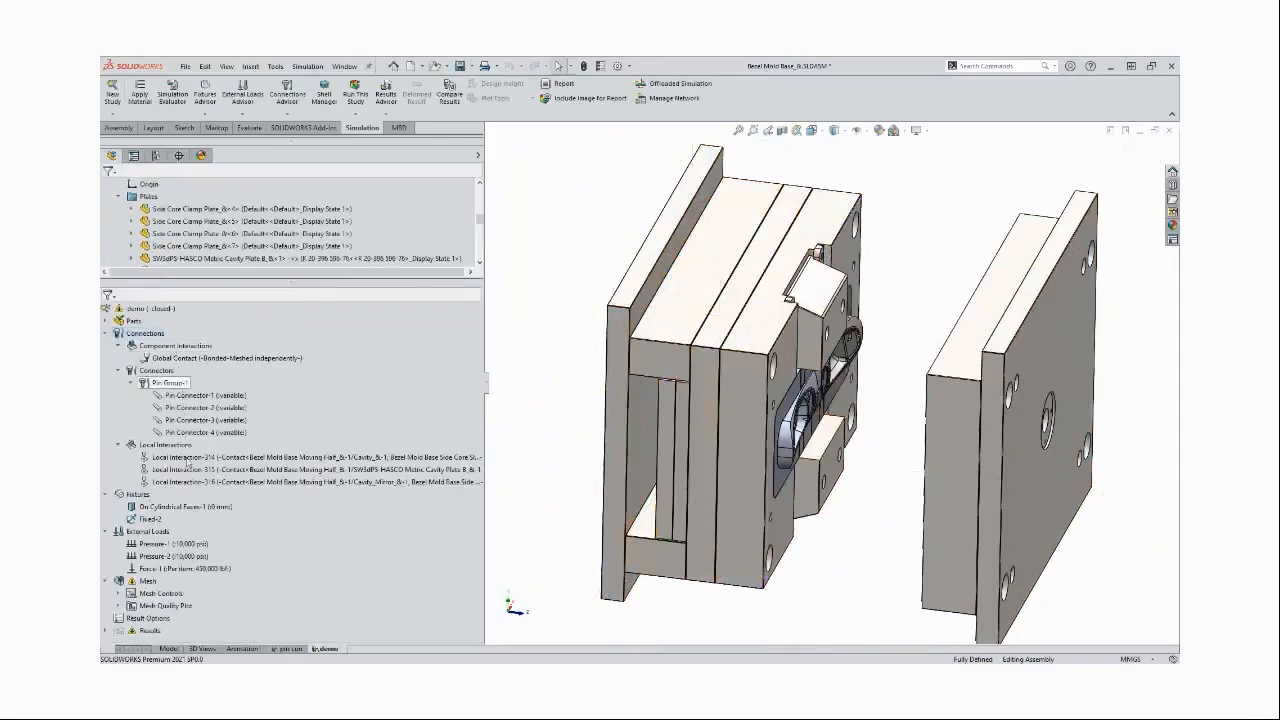
# Highlight the three local interactions together on the model, and list the mesh controls of the demo study, checking Control-1
pyautogui.click(200, 469)
pyautogui.click(202, 458)
pyautogui.keyDown('shift'); pyautogui.click(206, 483); pyautogui.keyUp('shift')
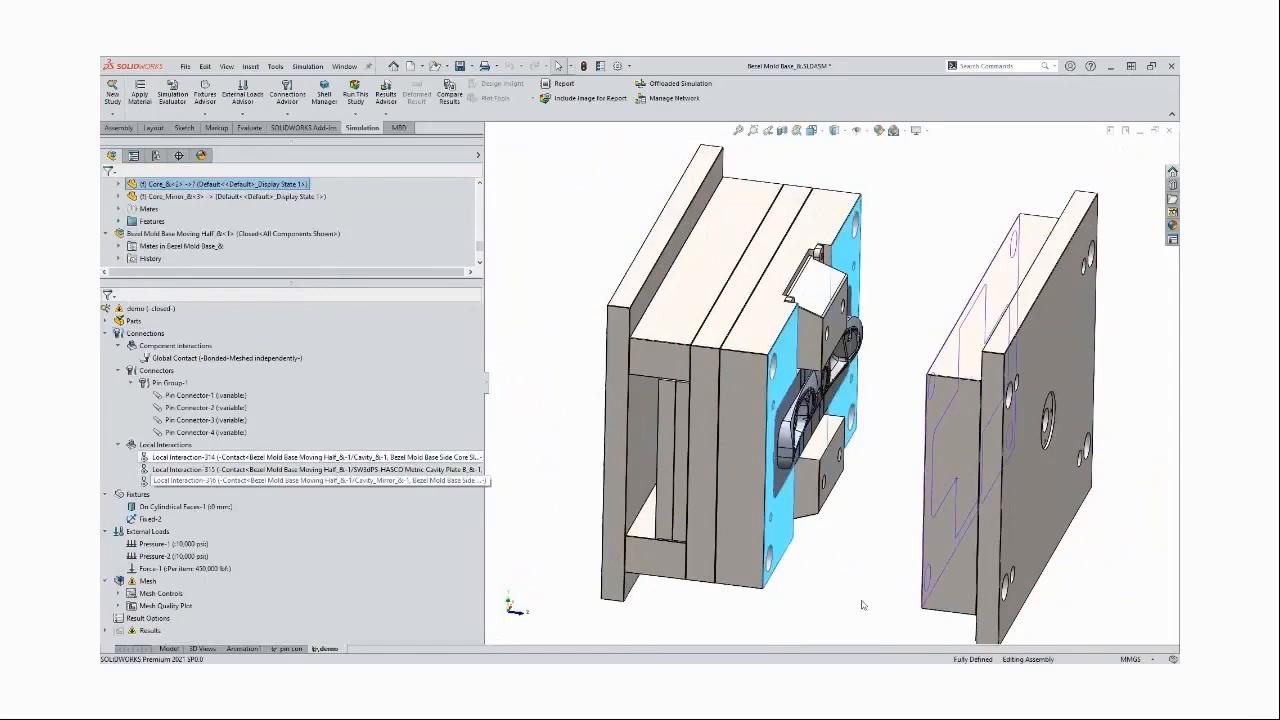
pyautogui.click(866, 600)
pyautogui.moveTo(864, 575); pyautogui.dragTo(851, 559, button='middle')
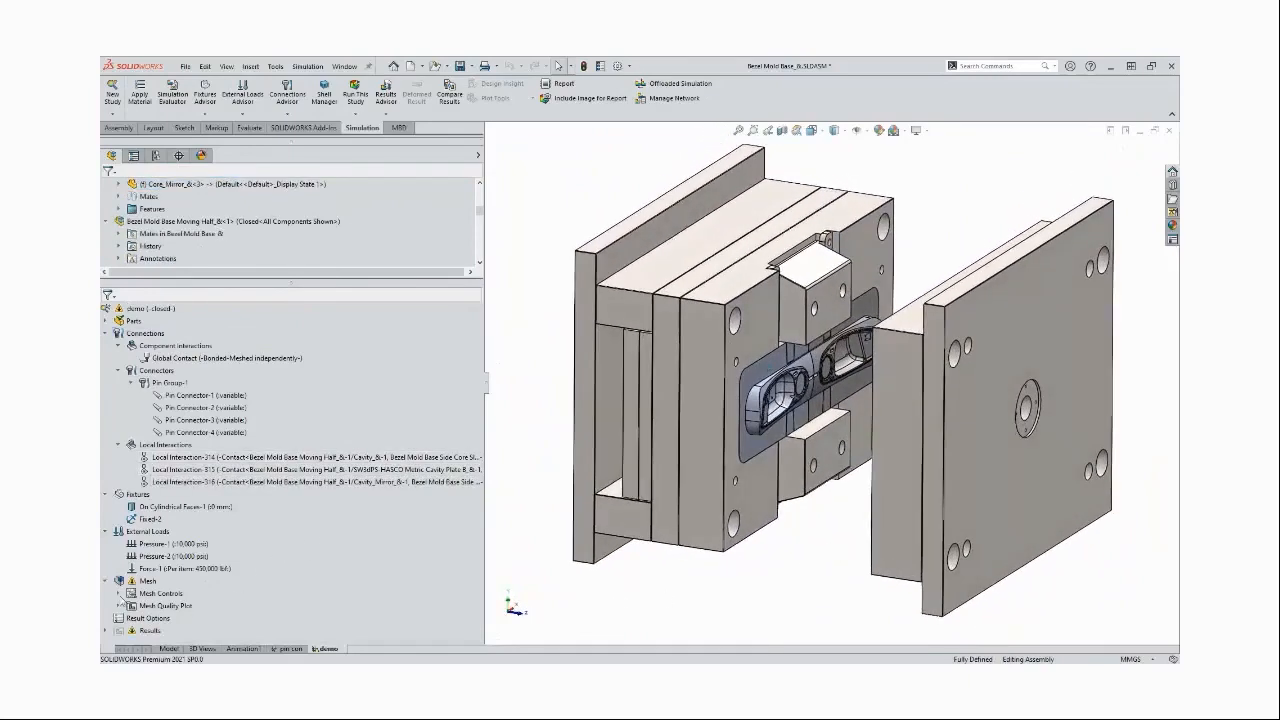
pyautogui.click(119, 594)
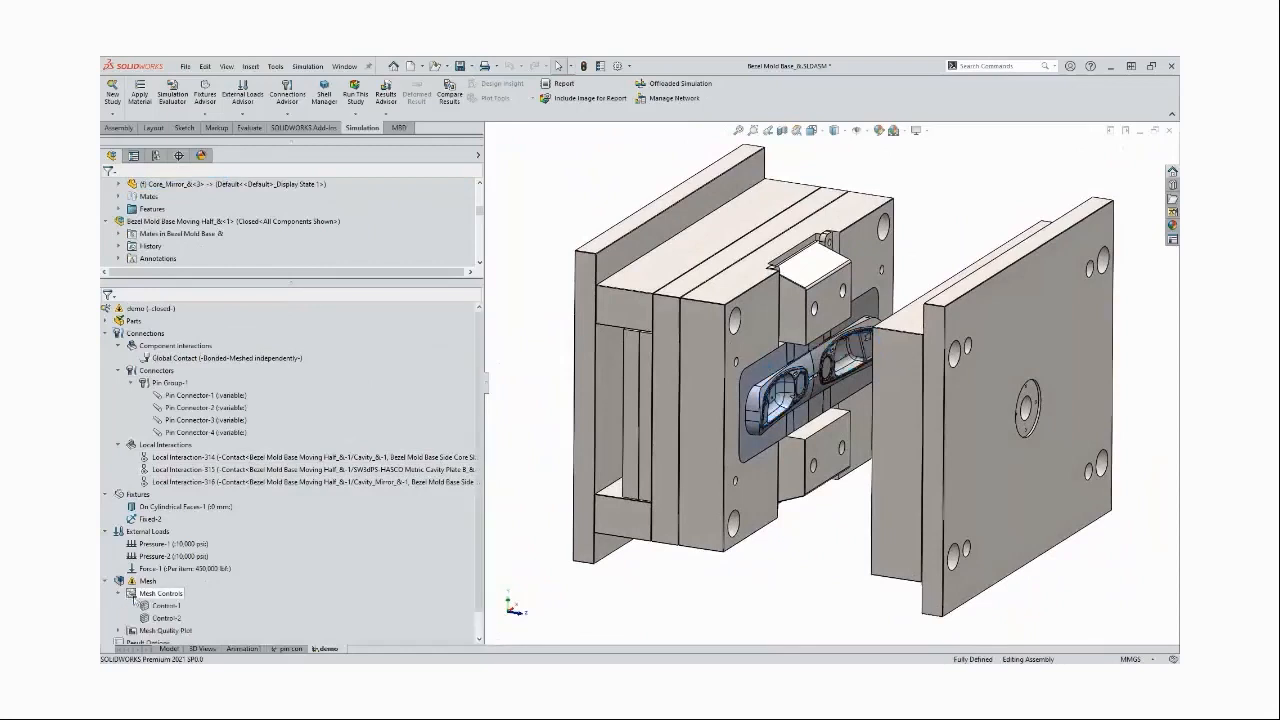
pyautogui.click(160, 607)
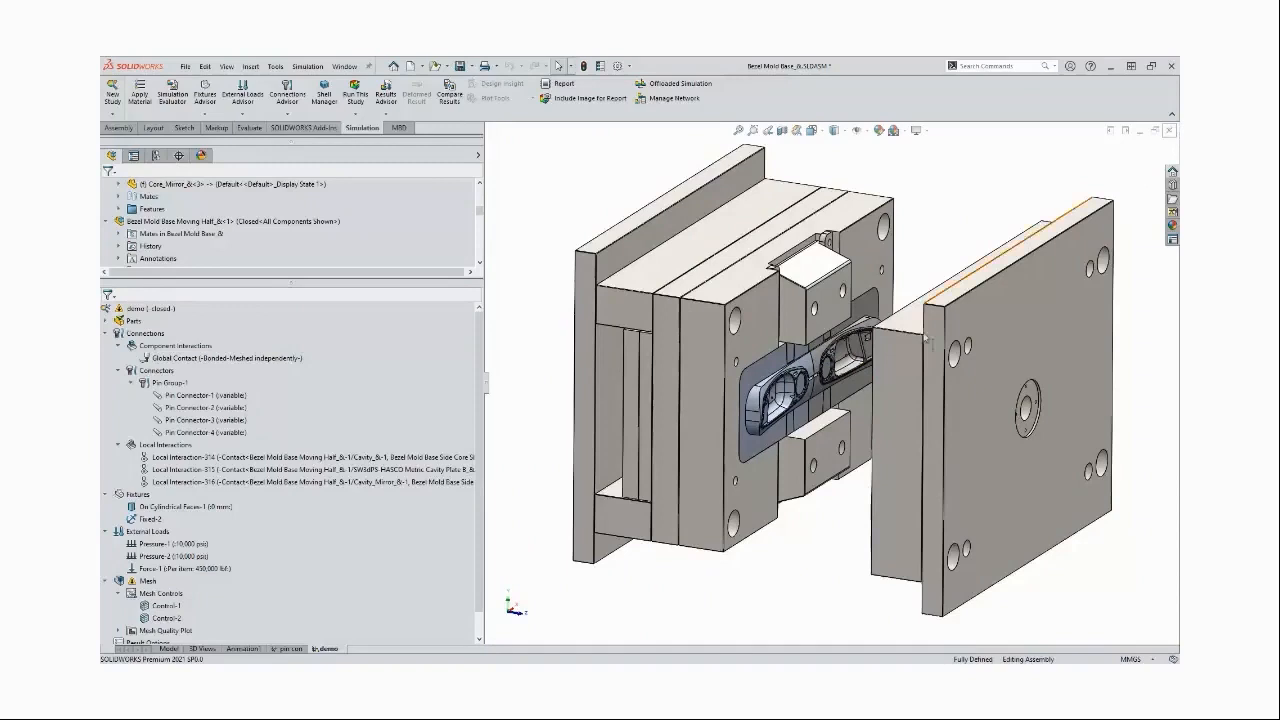
# Switch to the pin con study and examine its parts, including the Exclude from Analysis option for the fixed half's Clamping Plate
pyautogui.click(292, 649)
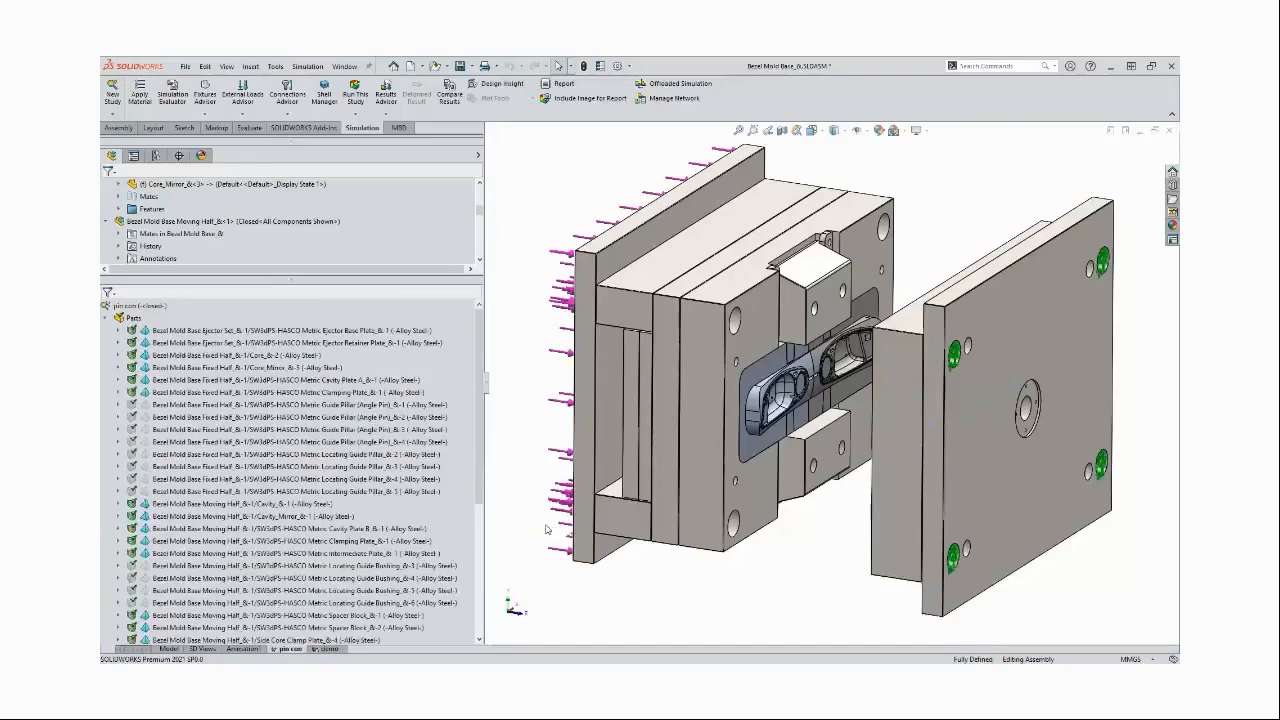
pyautogui.rightClick(176, 392)
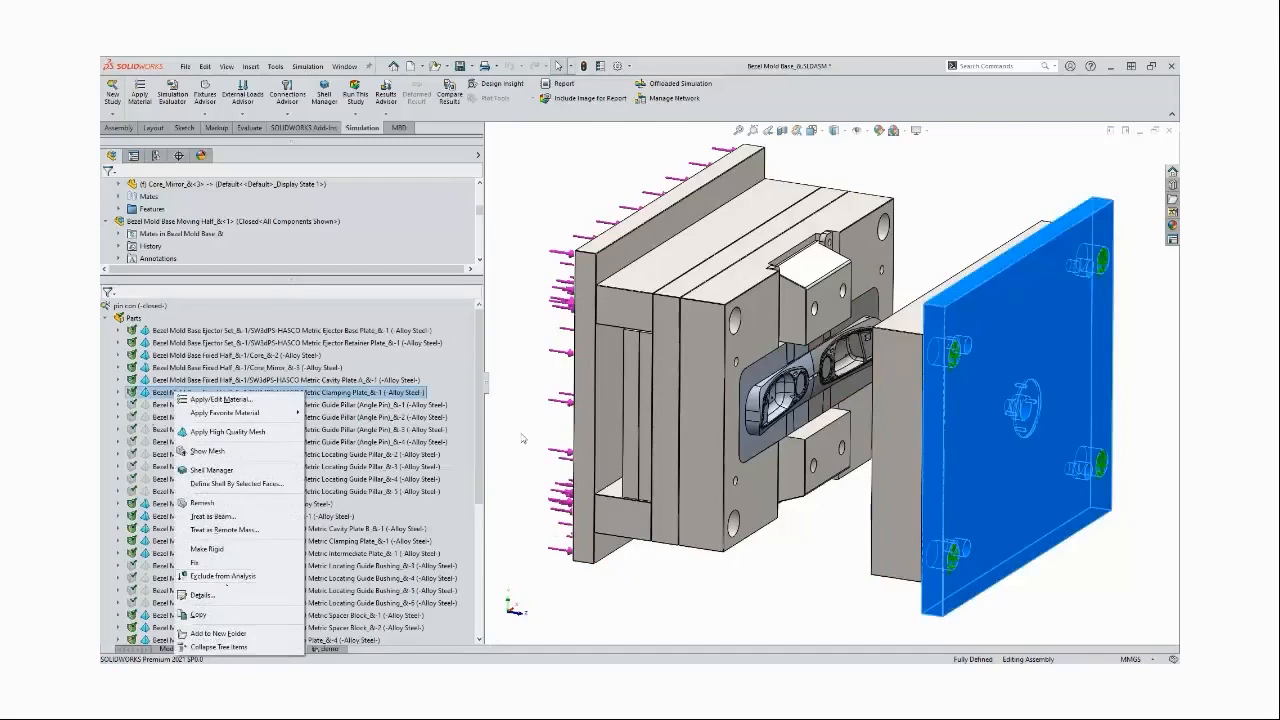
pyautogui.click(226, 576)
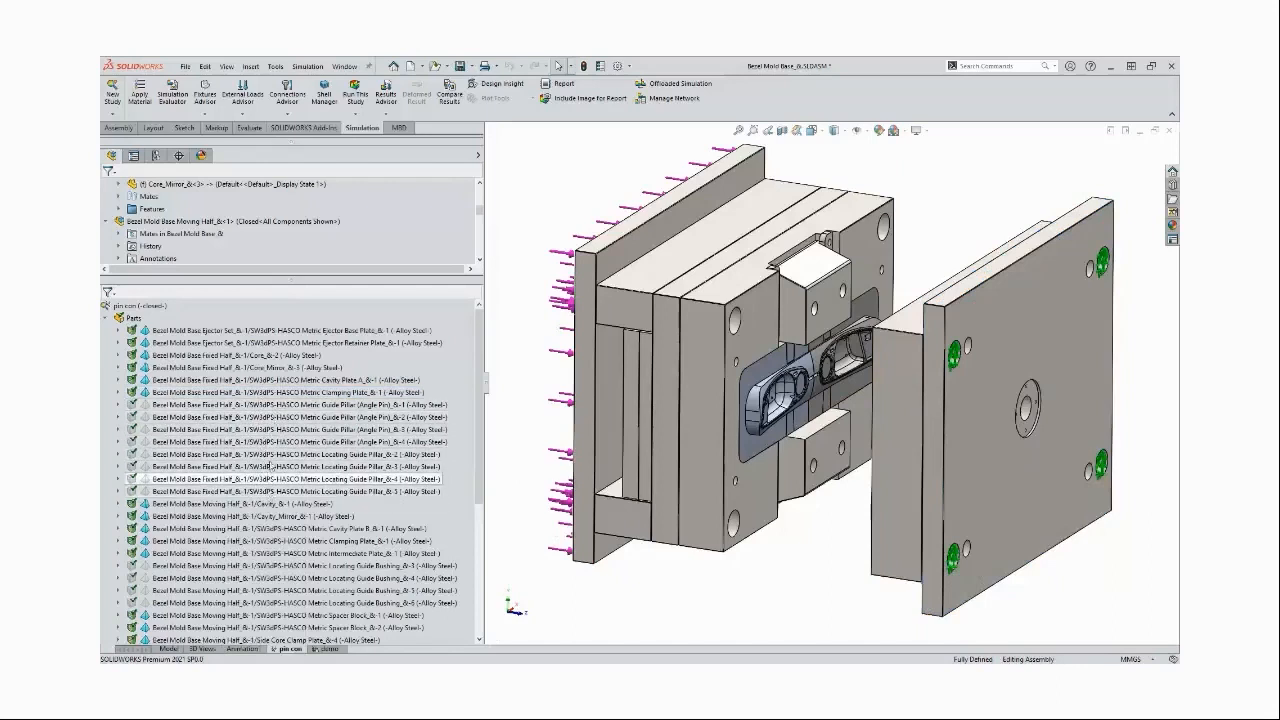
pyautogui.moveTo(480, 397); pyautogui.dragTo(480, 411)
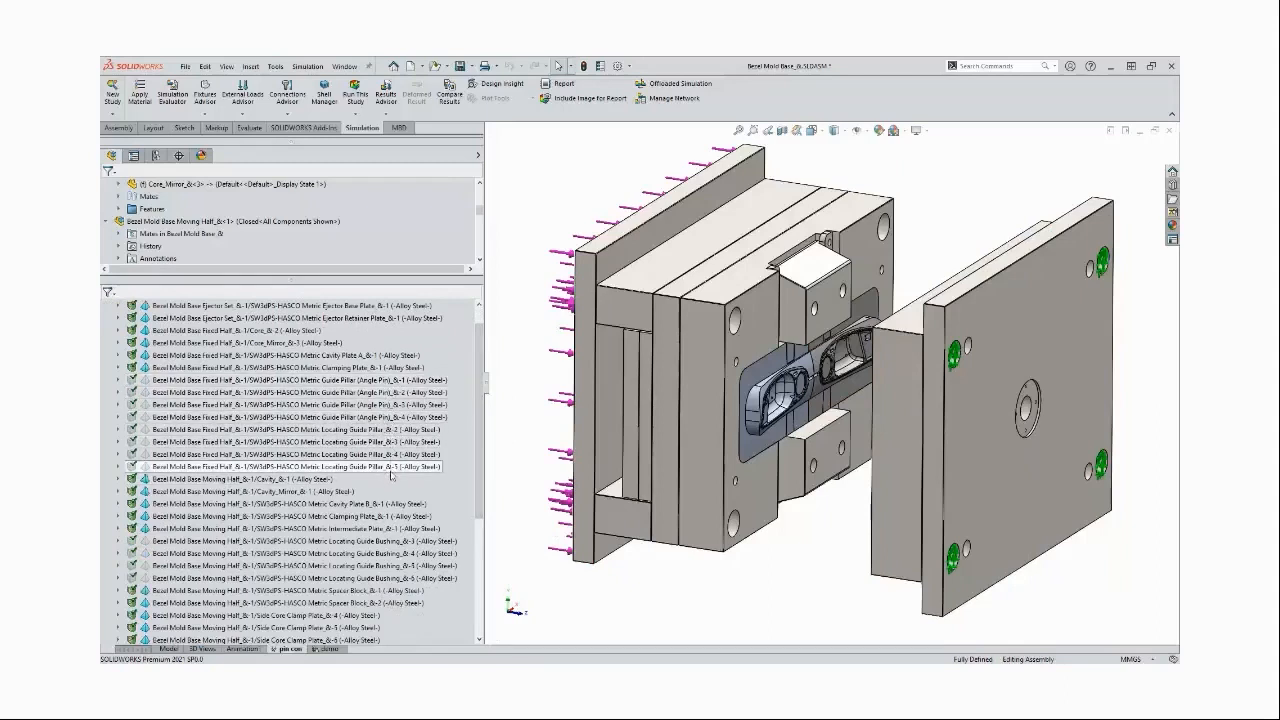
pyautogui.moveTo(479, 363); pyautogui.dragTo(485, 500)
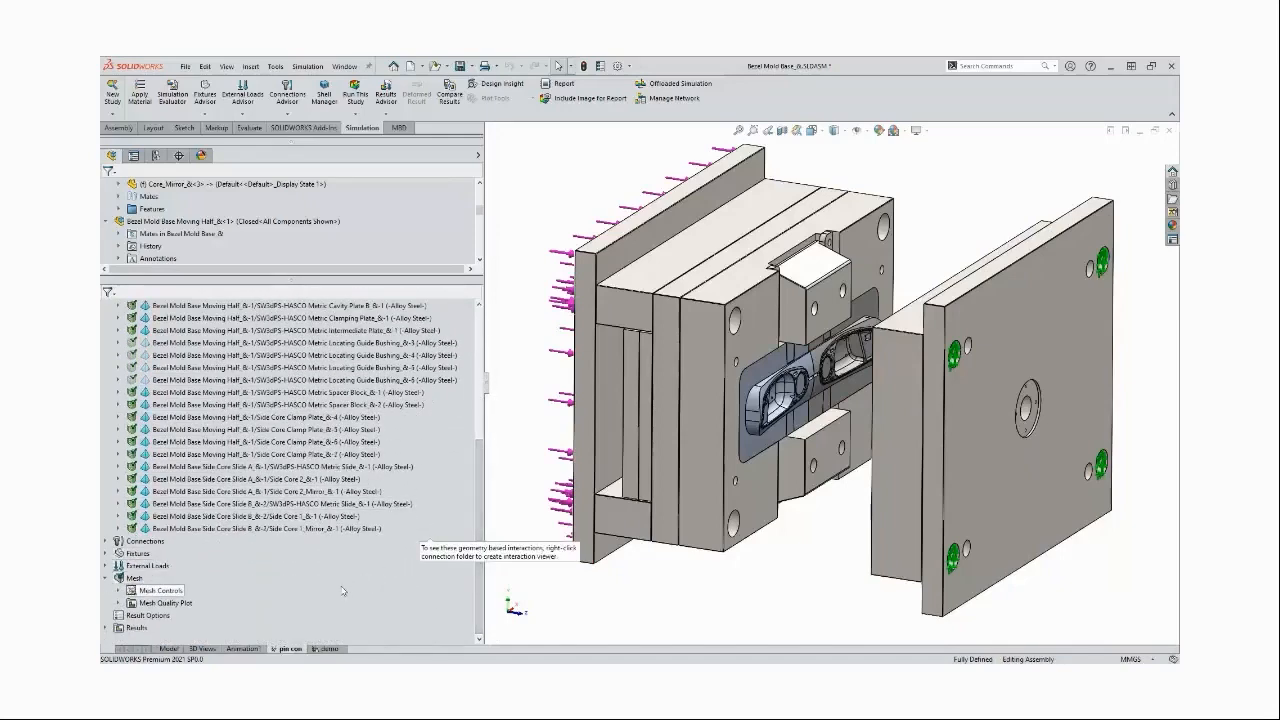
pyautogui.scroll(5, 300, 480)
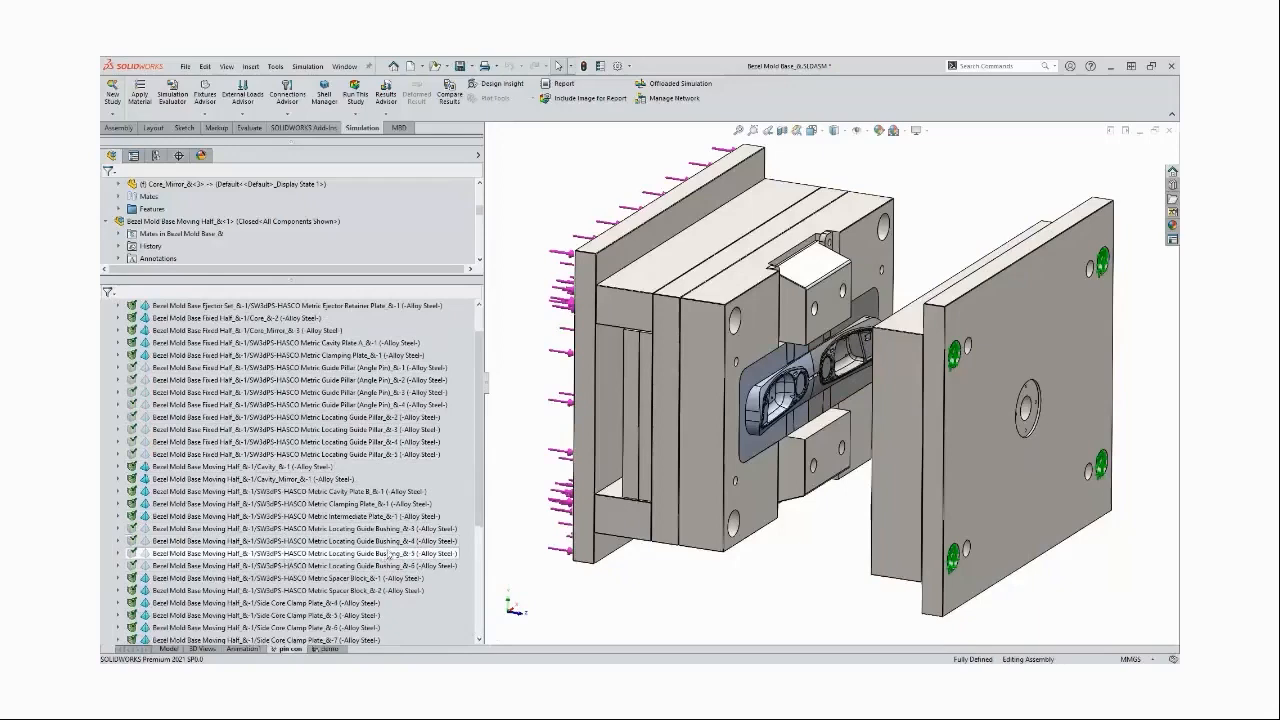
# Show the Quality1 mesh quality plot of the pin con study on the whole mold base
pyautogui.scroll(-5, 387, 555)
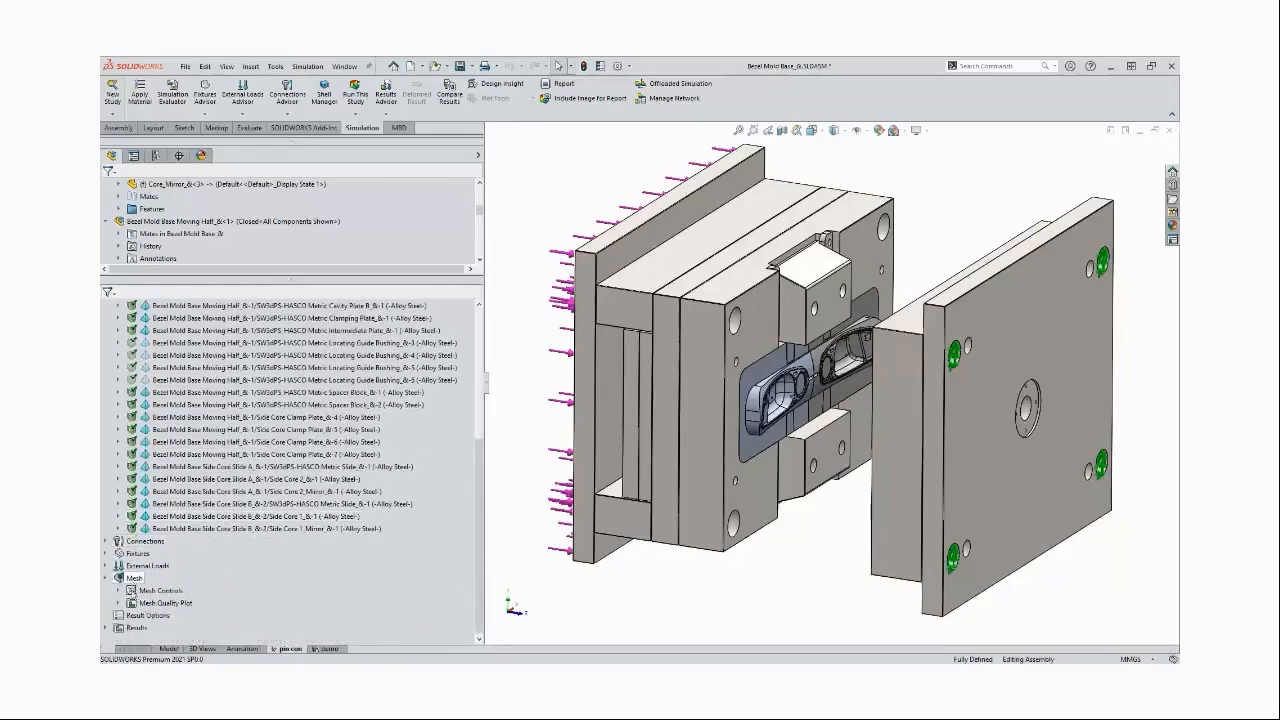
pyautogui.click(119, 603)
pyautogui.rightClick(172, 615)
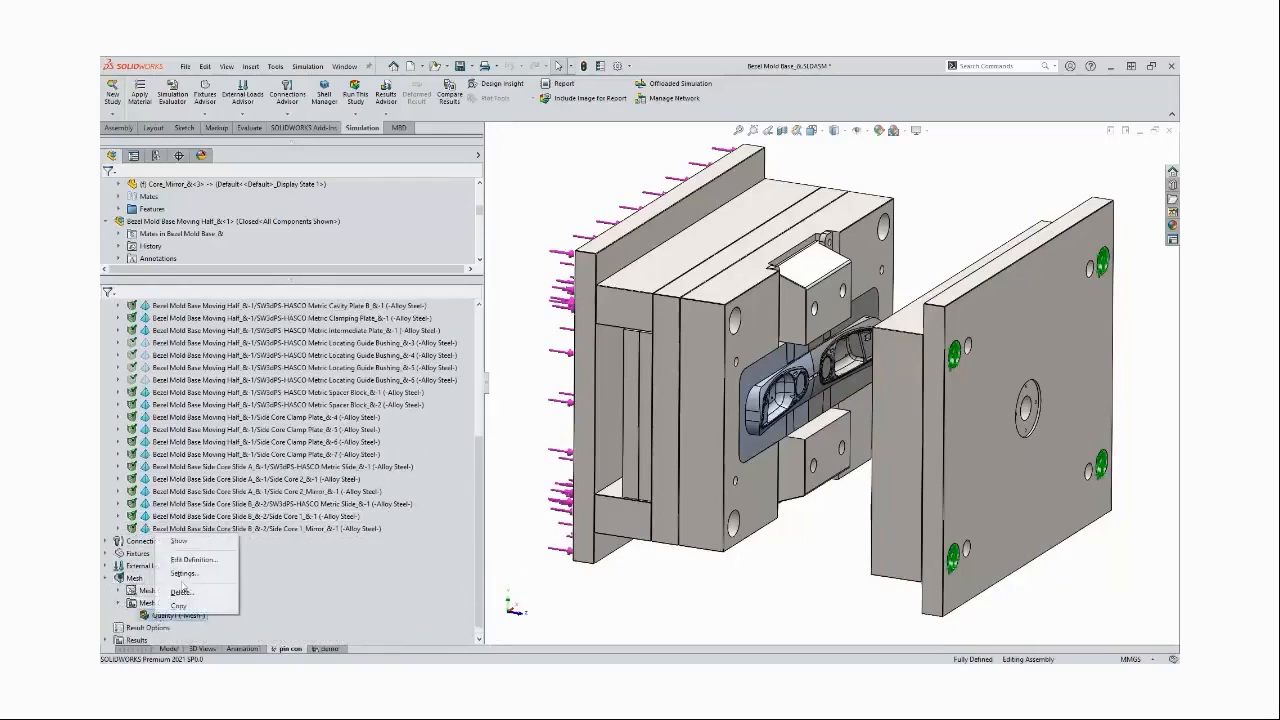
pyautogui.click(190, 546)
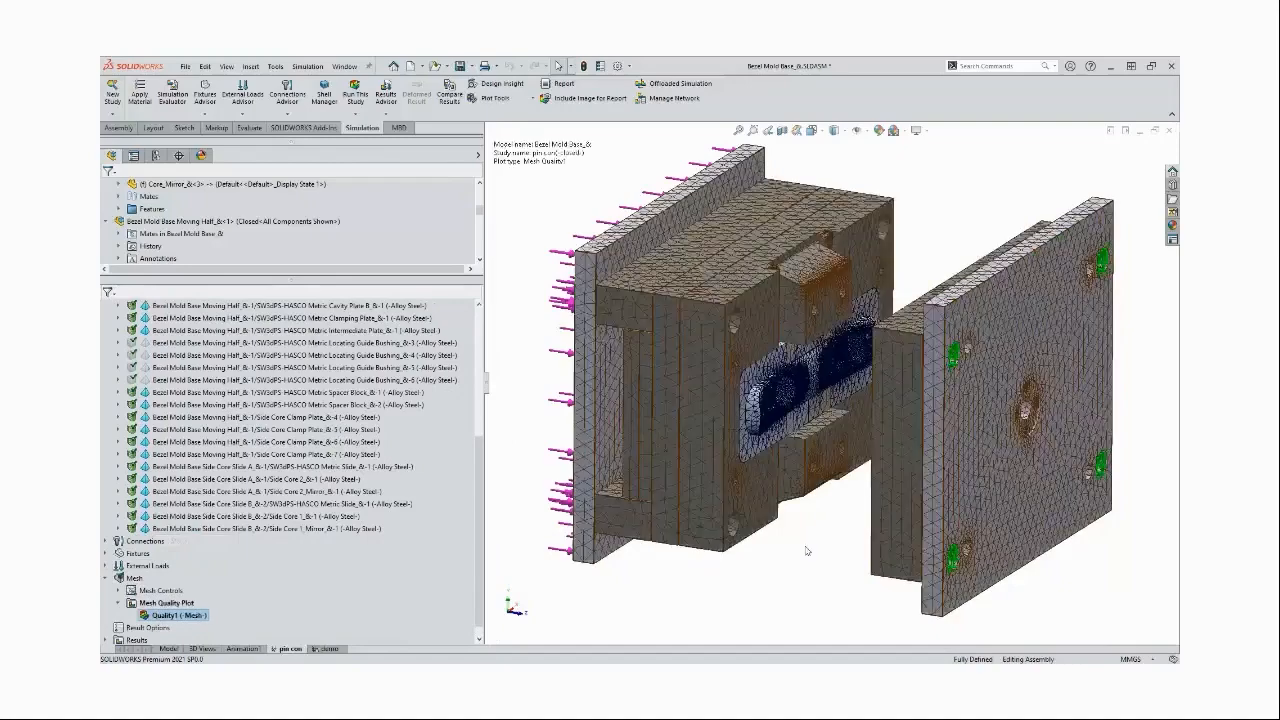
pyautogui.press('Right')
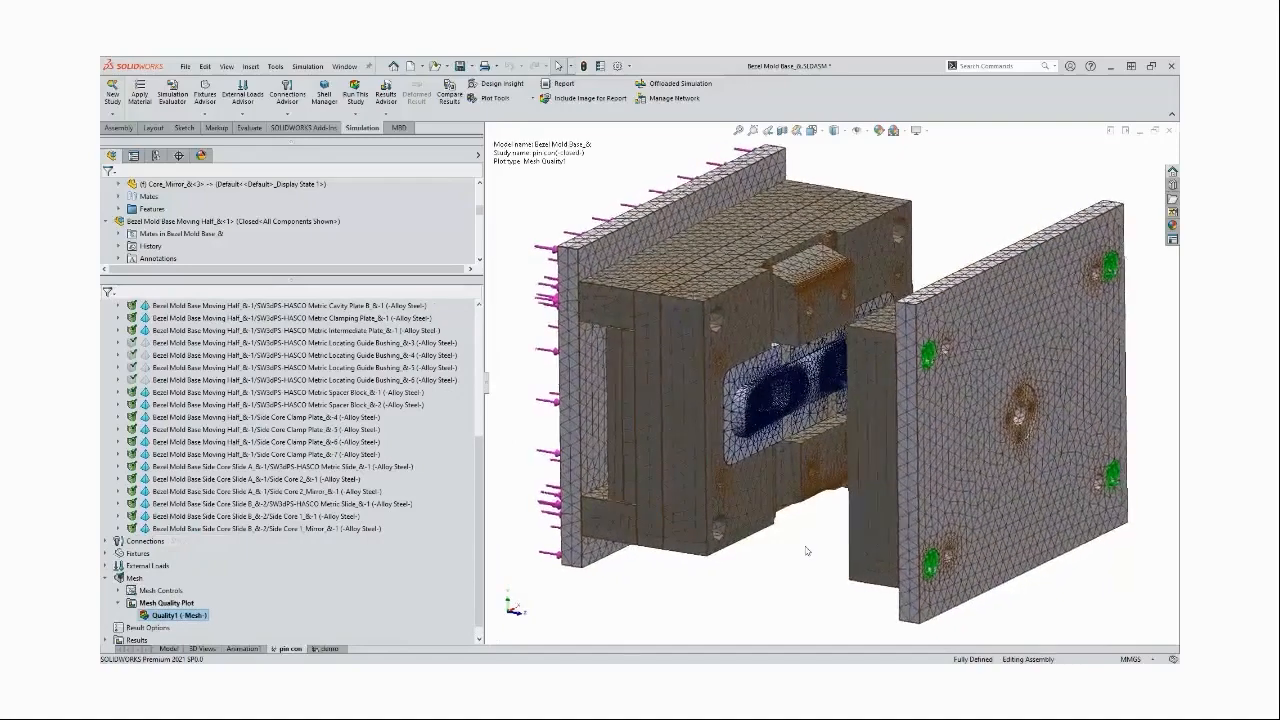
# Compare the draft and high quality mesh options offered for the Metric Ejector Retainer Plate and the fixed half's Core_&-2
pyautogui.scroll(3, 165, 497)
pyautogui.scroll(3, 165, 497)
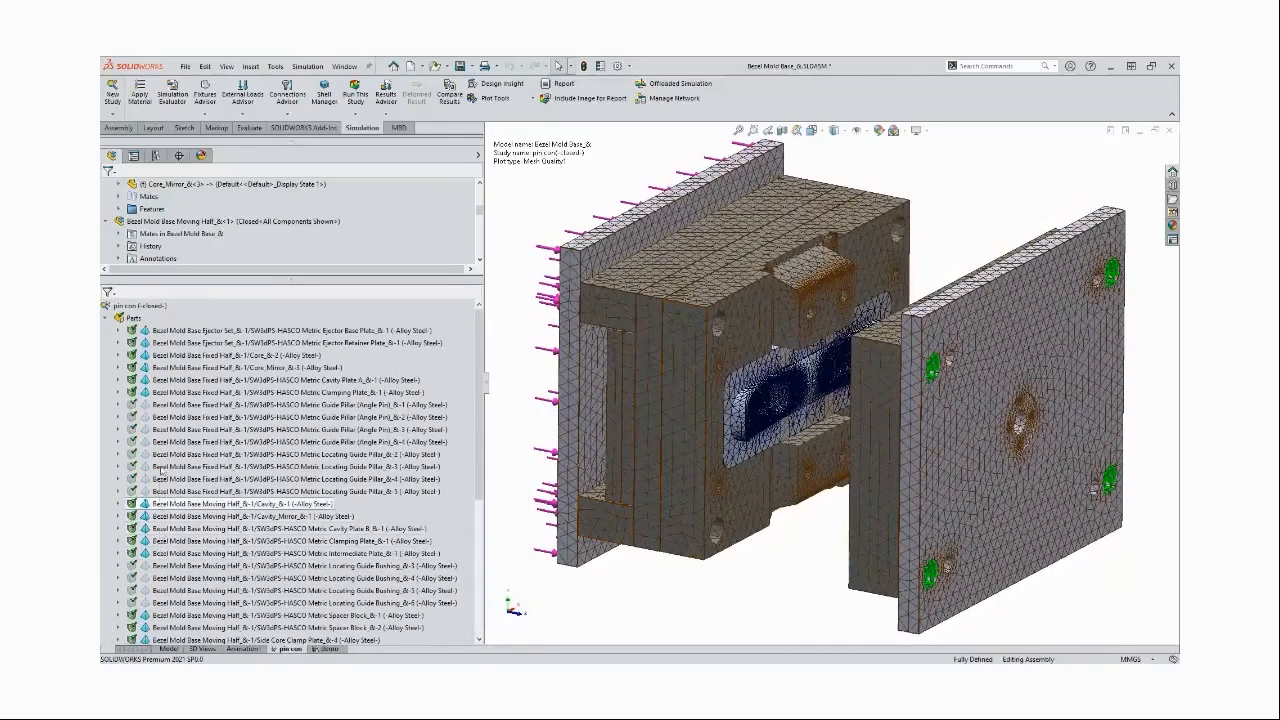
pyautogui.click(155, 395)
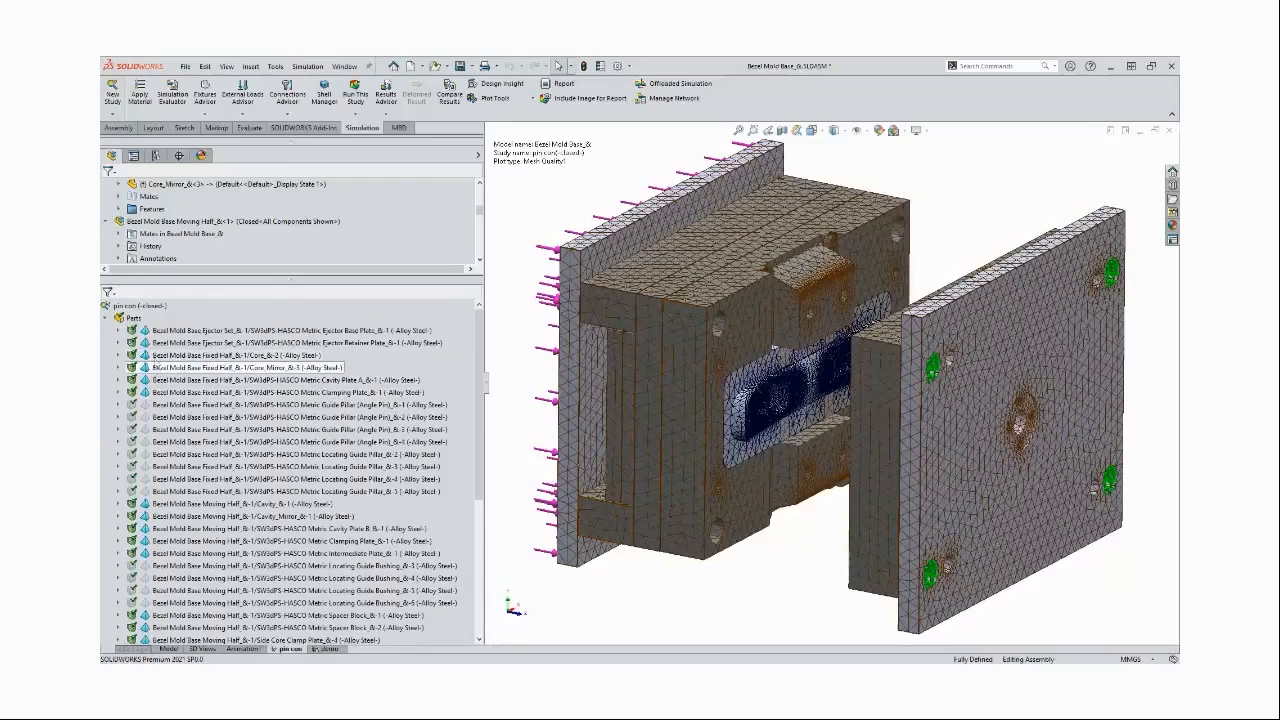
pyautogui.rightClick(158, 345)
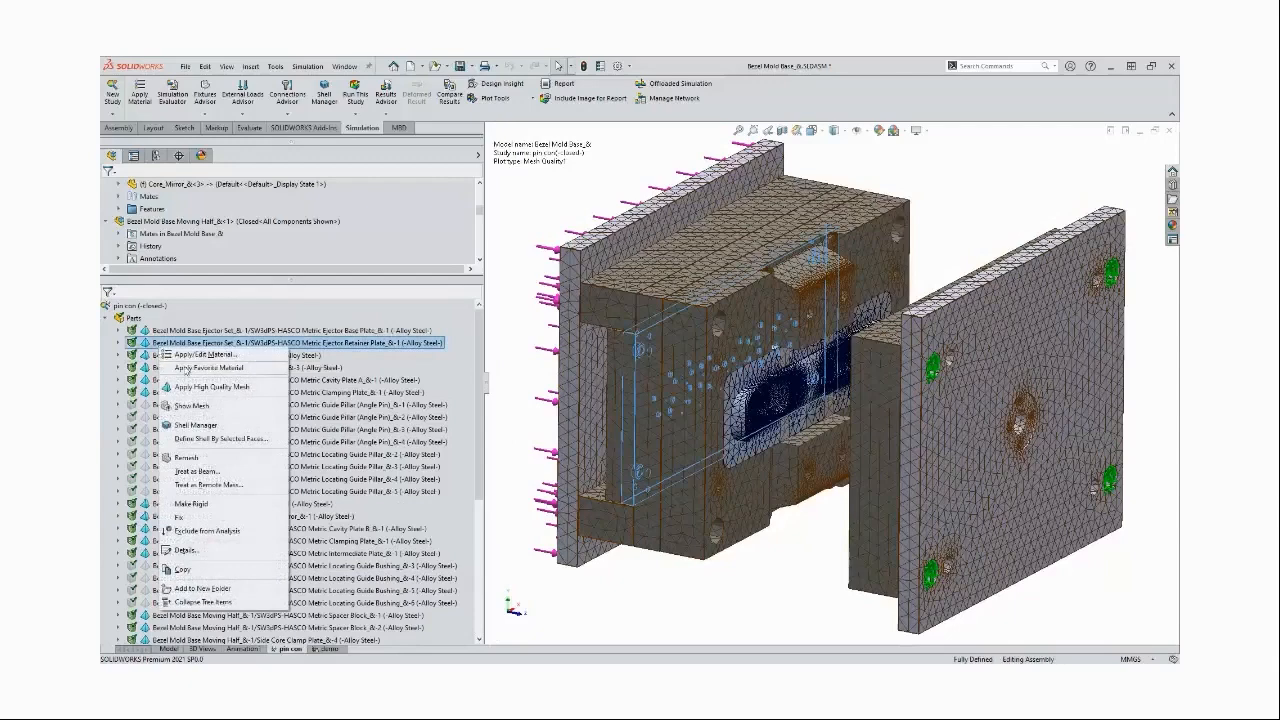
pyautogui.rightClick(308, 357)
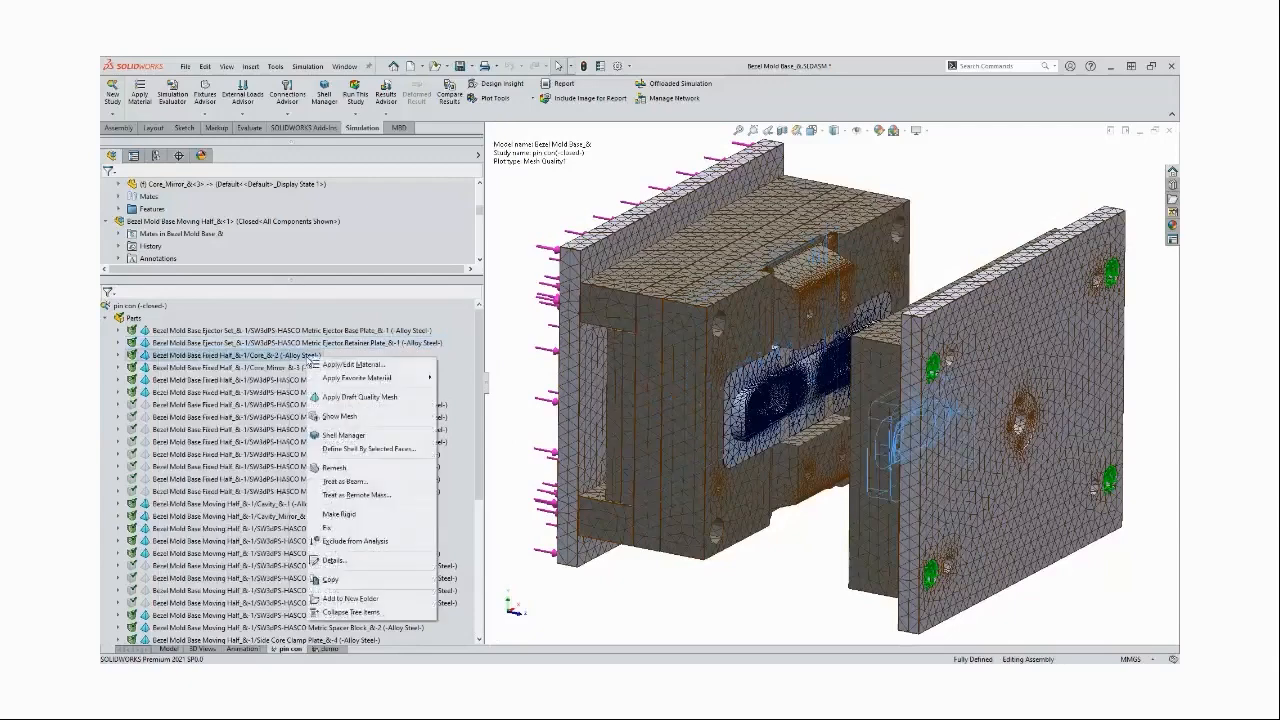
pyautogui.click(796, 570)
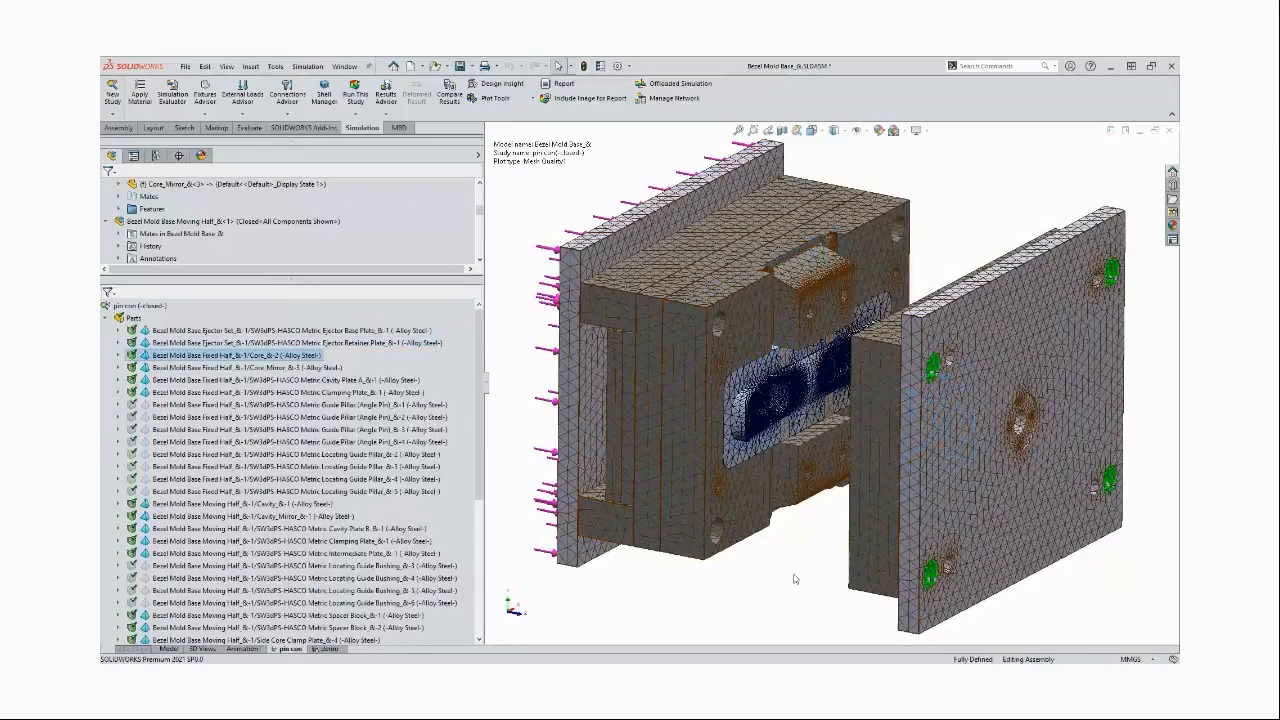
# Examine the mesh refinement around the bezel cavities against the coarser mesh on the surrounding plates
pyautogui.scroll(-10, 811, 503)
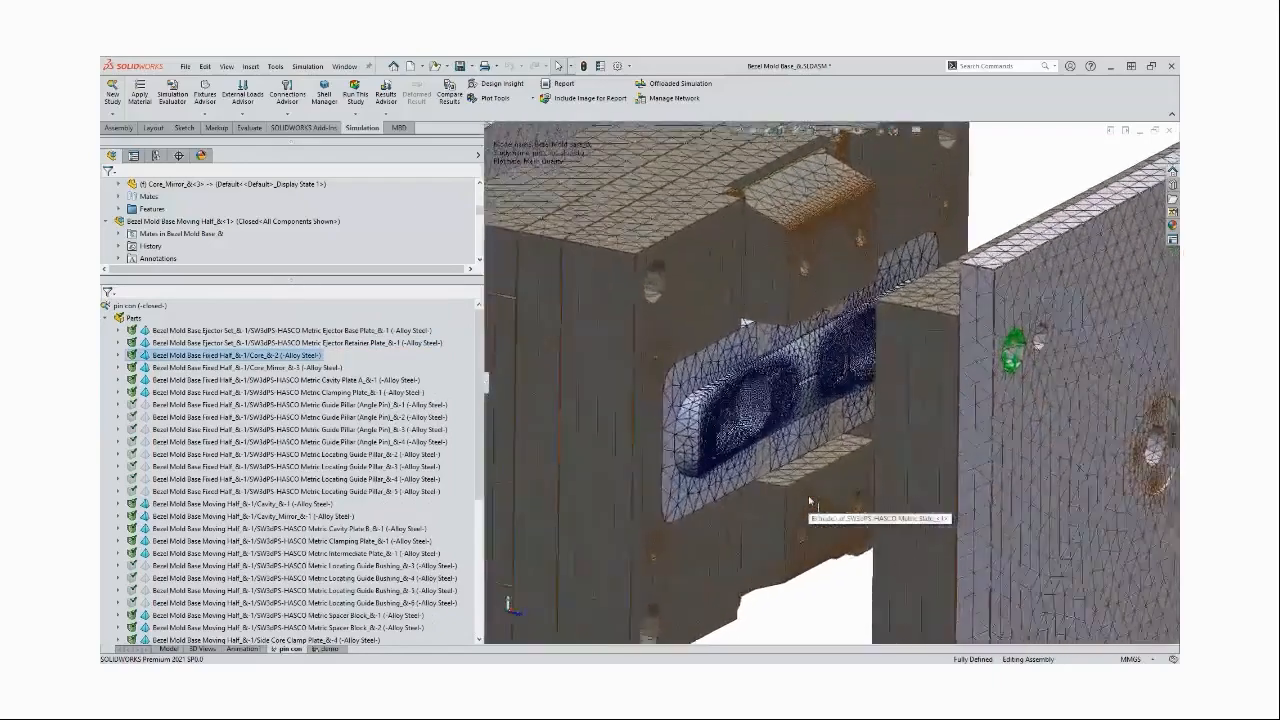
pyautogui.scroll(-2, 811, 503)
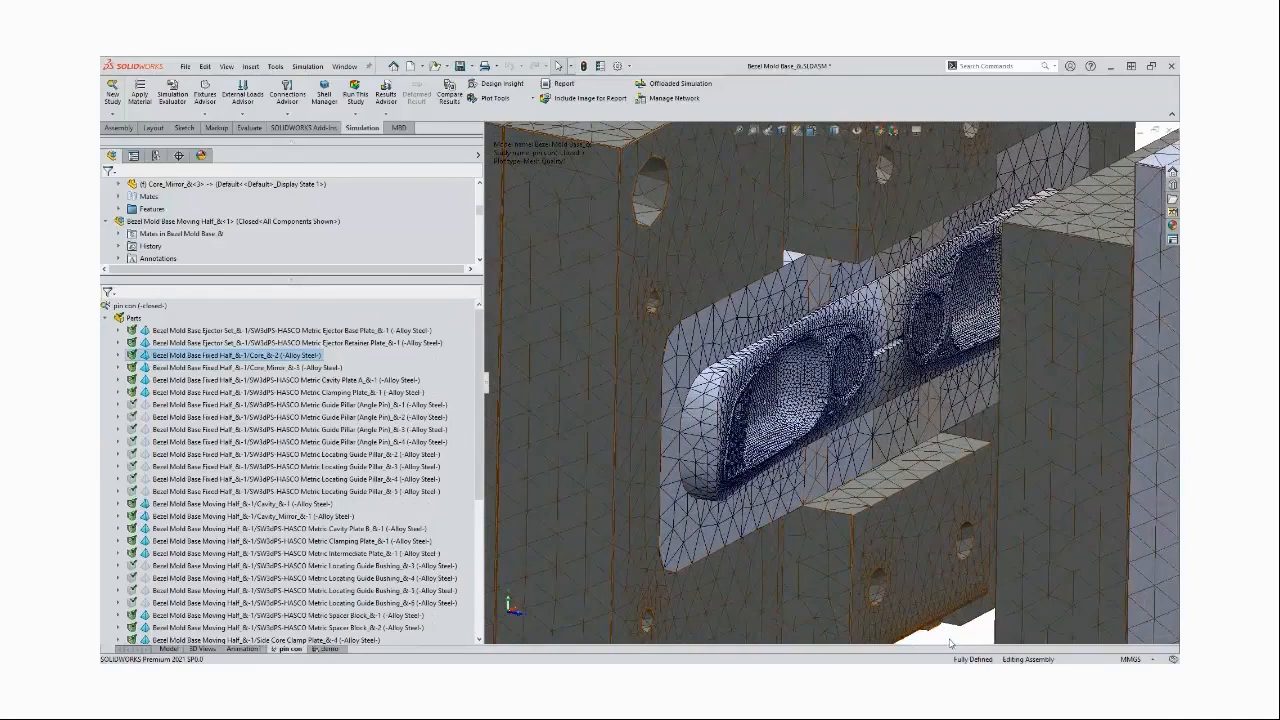
pyautogui.scroll(2, 949, 633)
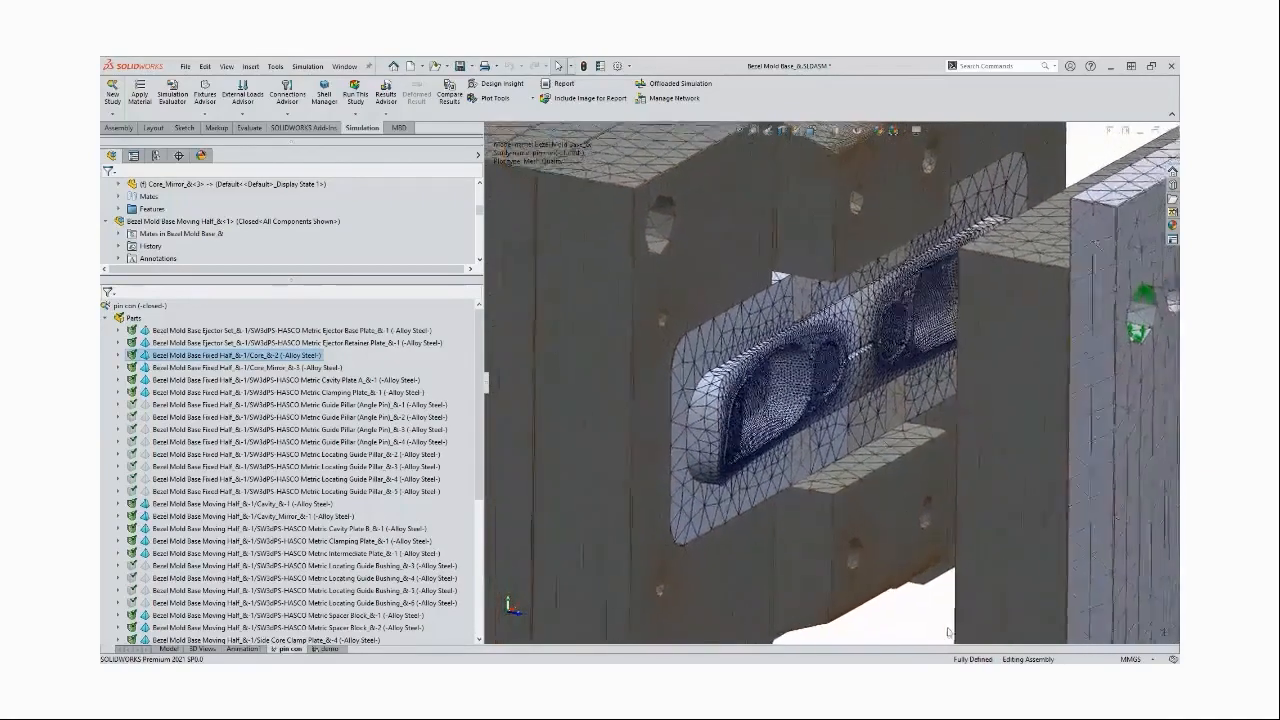
pyautogui.scroll(5, 949, 633)
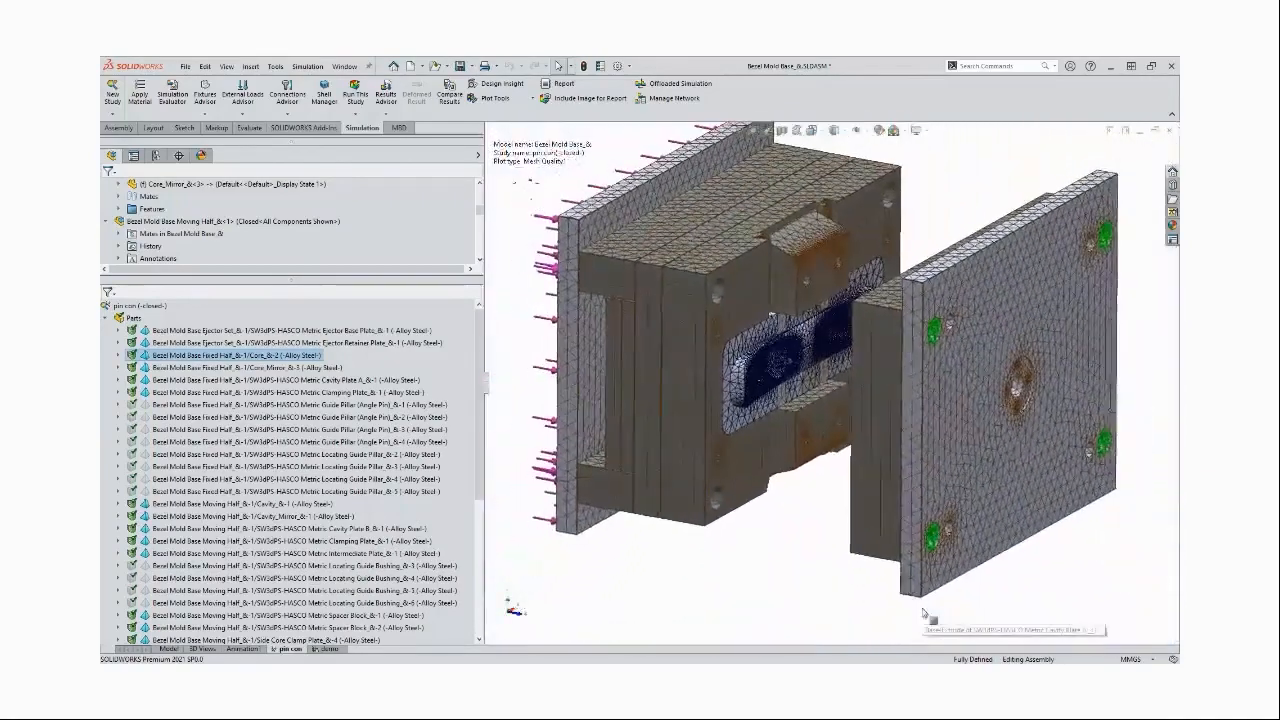
pyautogui.scroll(3, 924, 612)
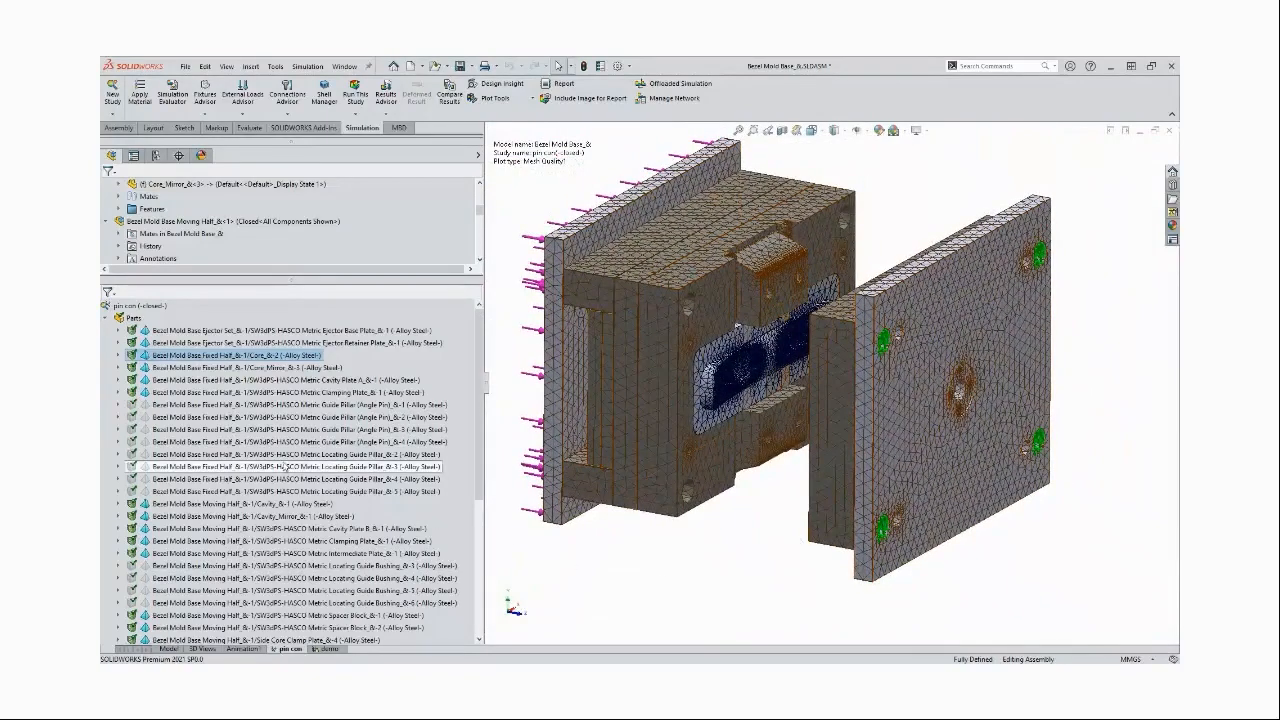
# Review the mesh details of the pin con study, checking the time to complete the mesh, and close them
pyautogui.scroll(-3, 316, 440)
pyautogui.scroll(-3, 317, 440)
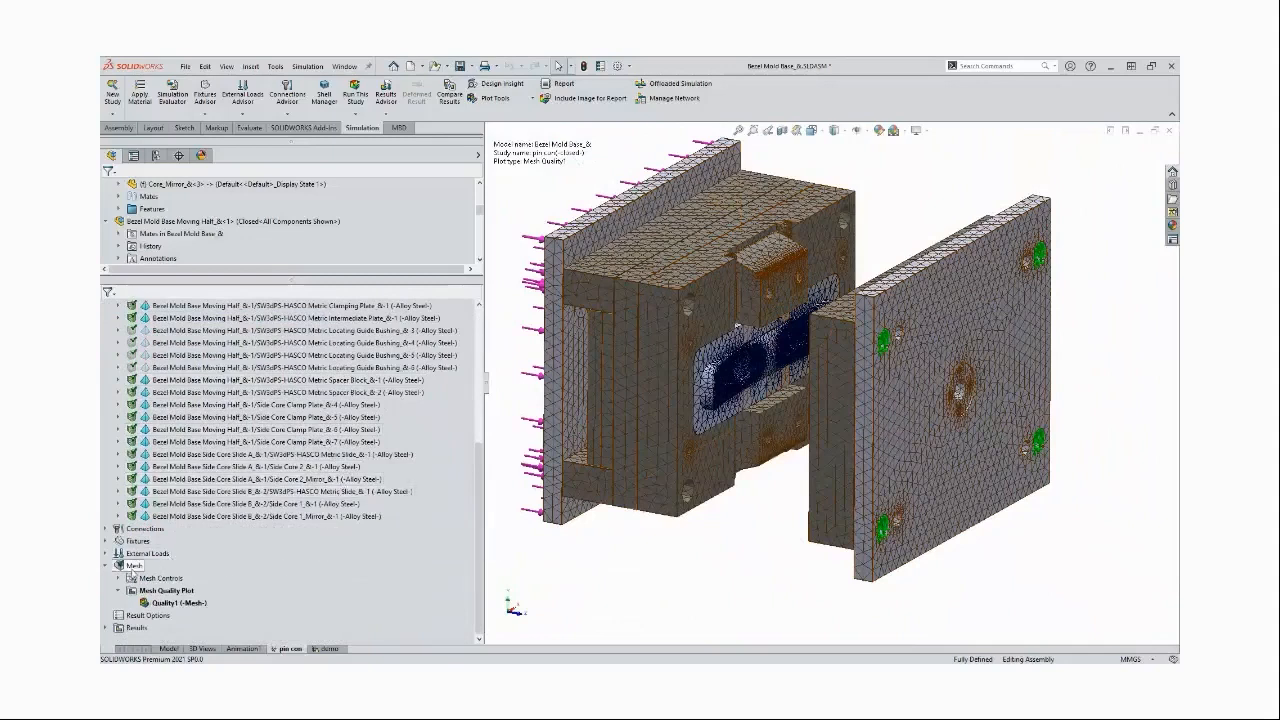
pyautogui.rightClick(133, 566)
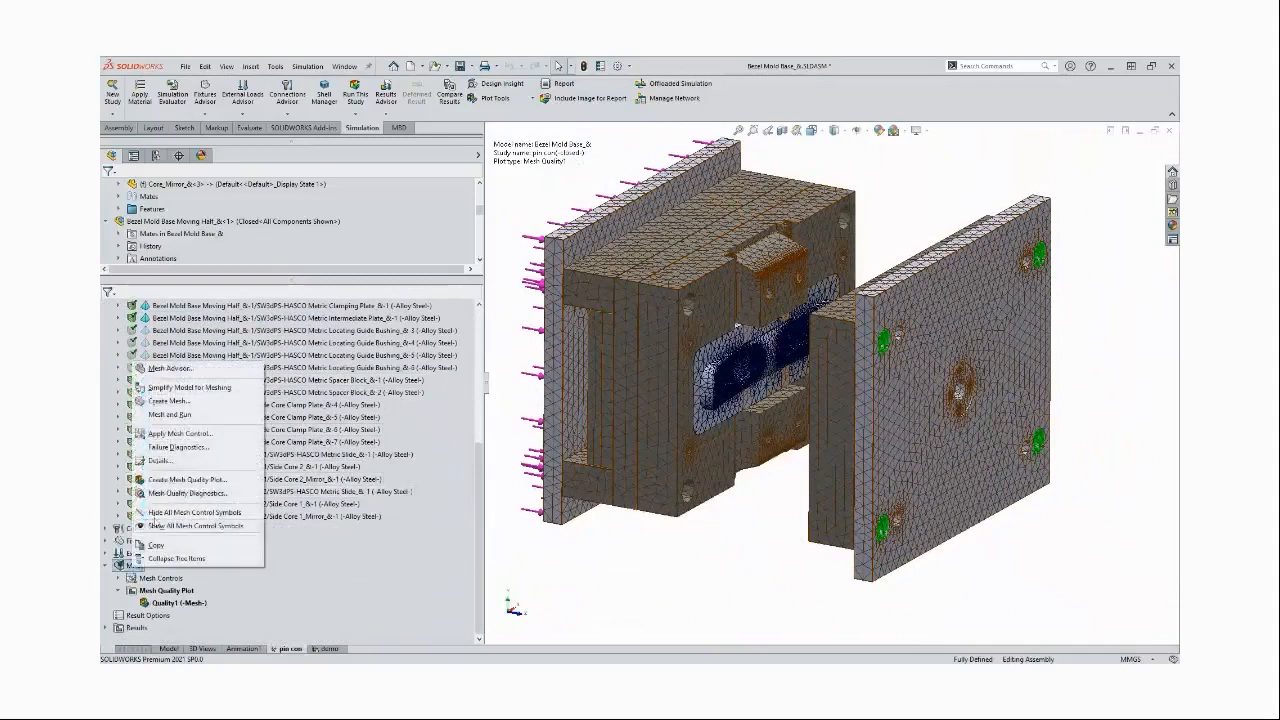
pyautogui.click(171, 466)
pyautogui.moveTo(270, 191); pyautogui.dragTo(330, 286)
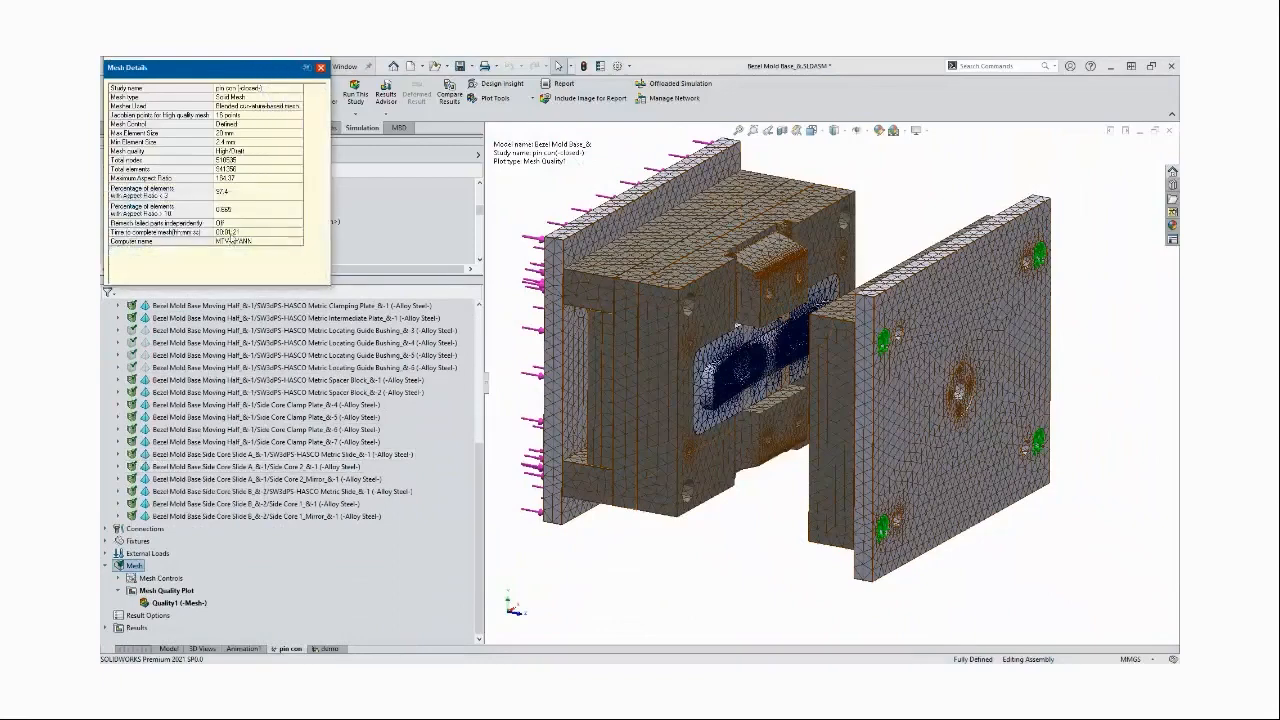
pyautogui.click(229, 234)
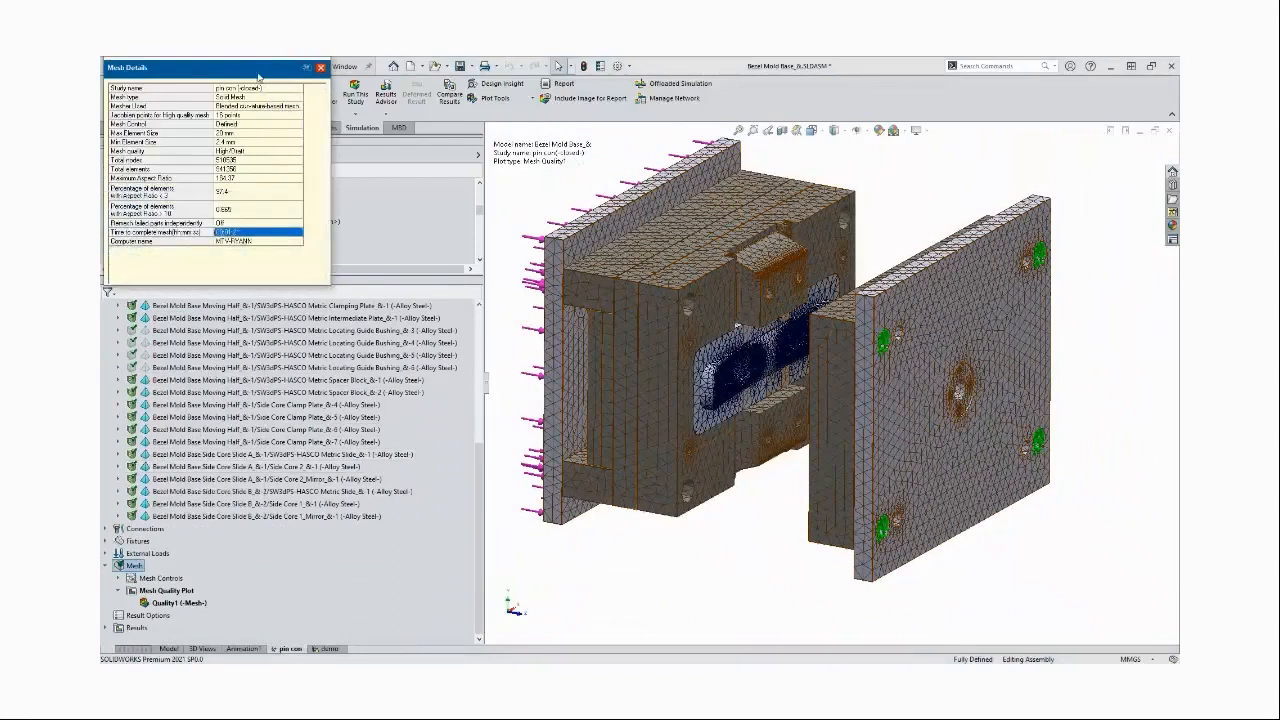
pyautogui.moveTo(253, 72); pyautogui.dragTo(396, 216)
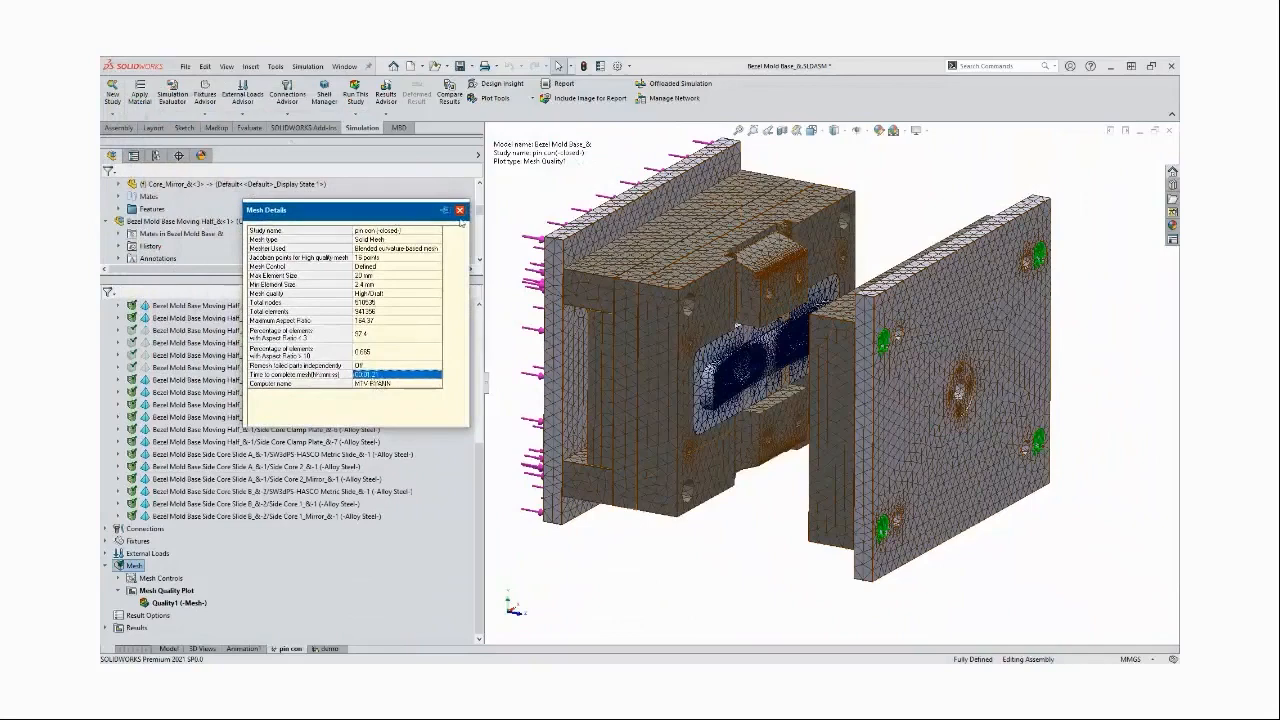
pyautogui.click(459, 210)
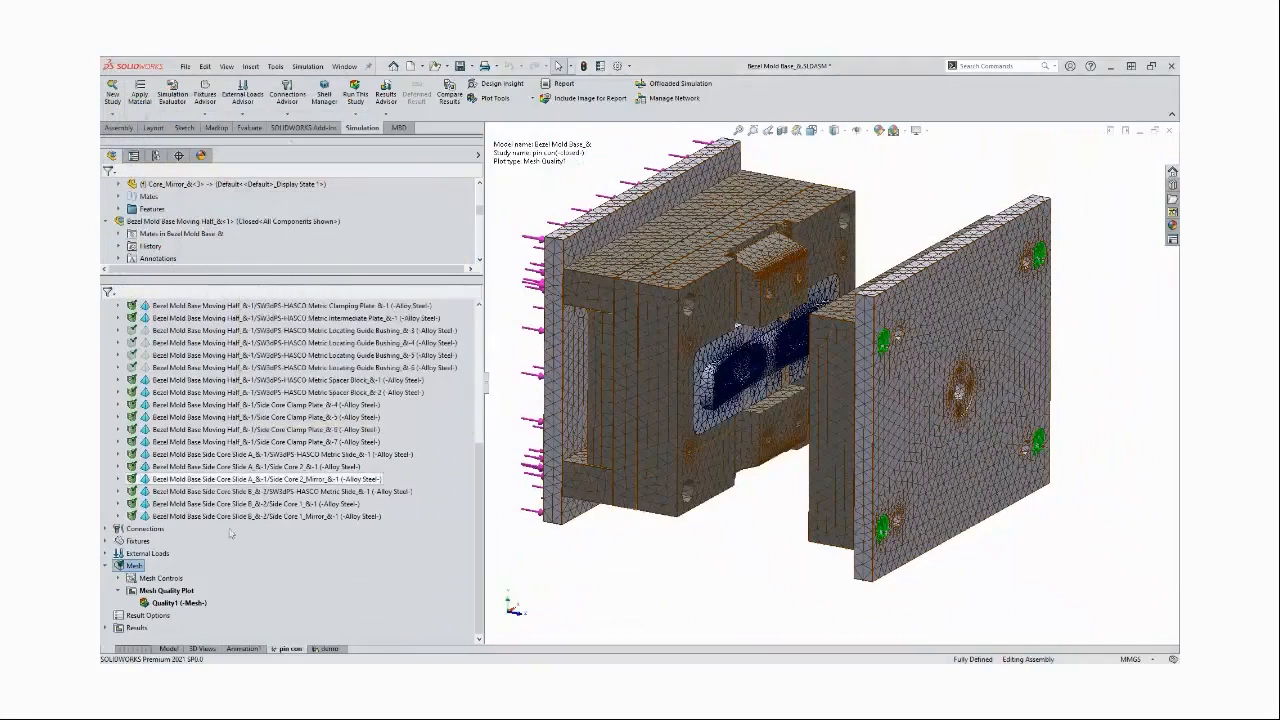
# Show the Stress1 von Mises plot of the pin con study and examine the stress around the bezel cavity
pyautogui.click(106, 627)
pyautogui.click(148, 591)
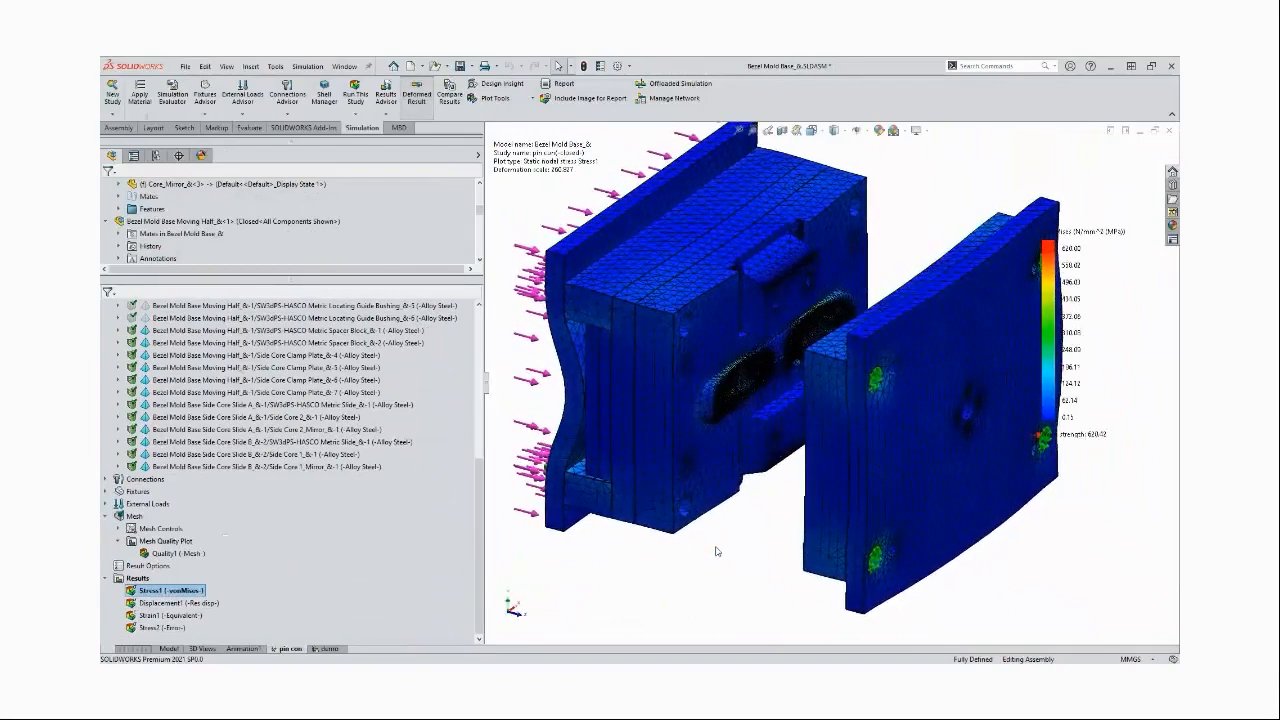
pyautogui.scroll(-5, 718, 557)
pyautogui.scroll(-6, 716, 551)
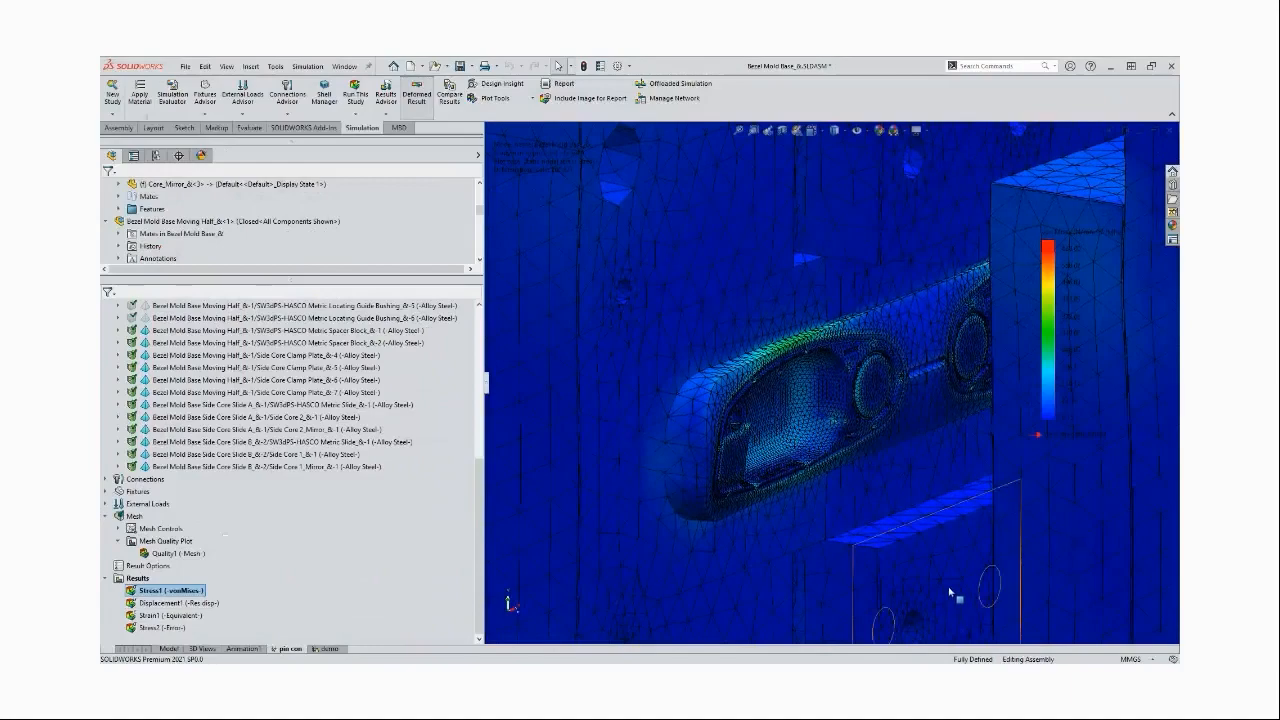
pyautogui.scroll(5, 950, 592)
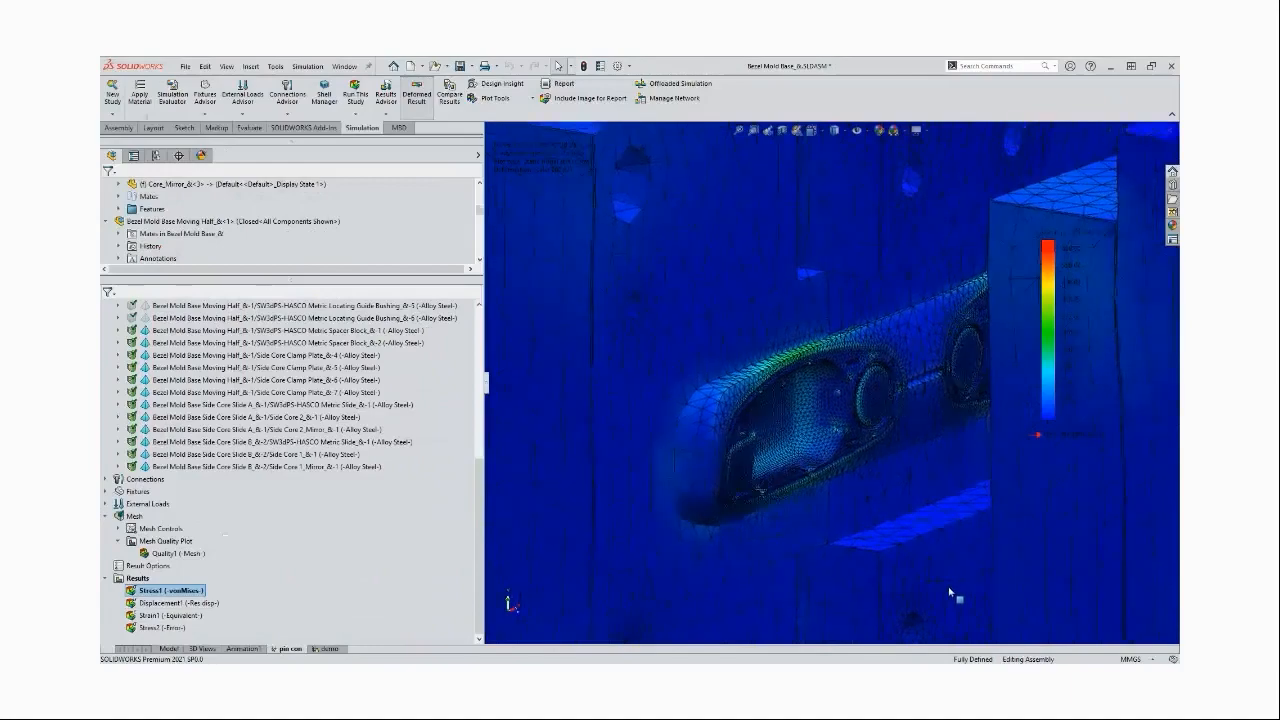
pyautogui.scroll(5, 950, 592)
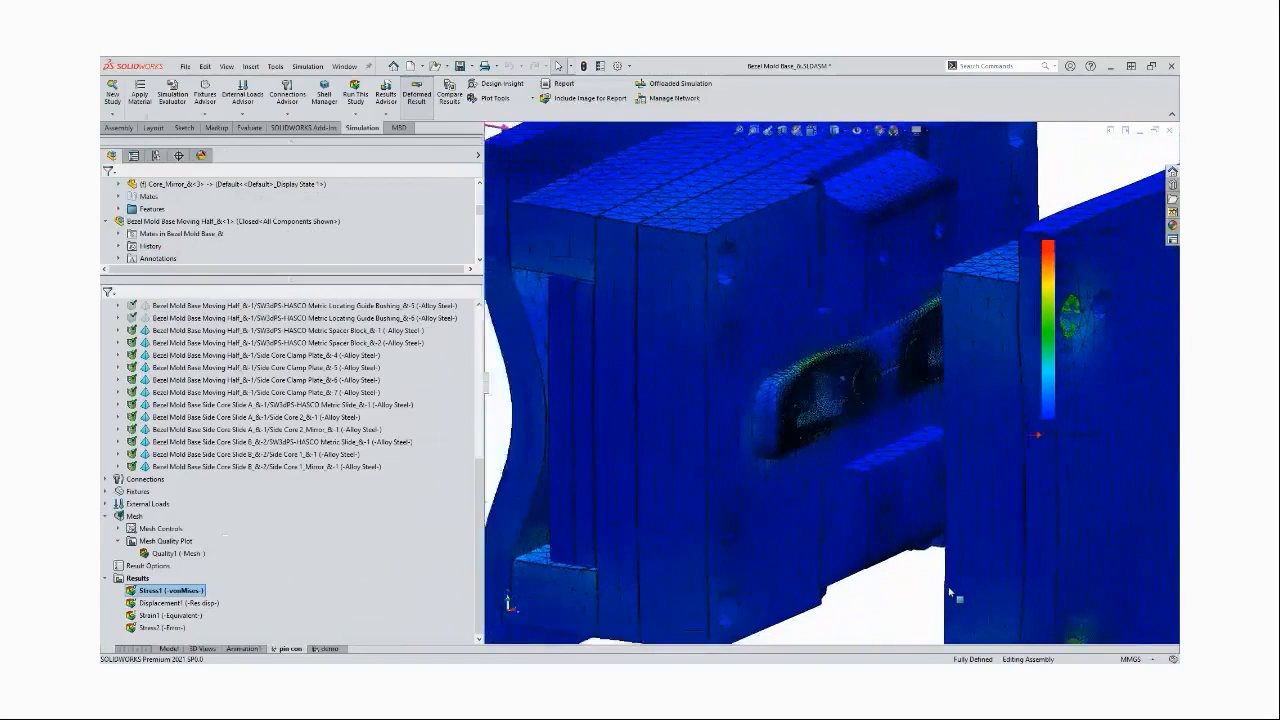
# Show the Displacement1 plot and inspect the deformed mold base from the side and at an angle
pyautogui.doubleClick(170, 603)
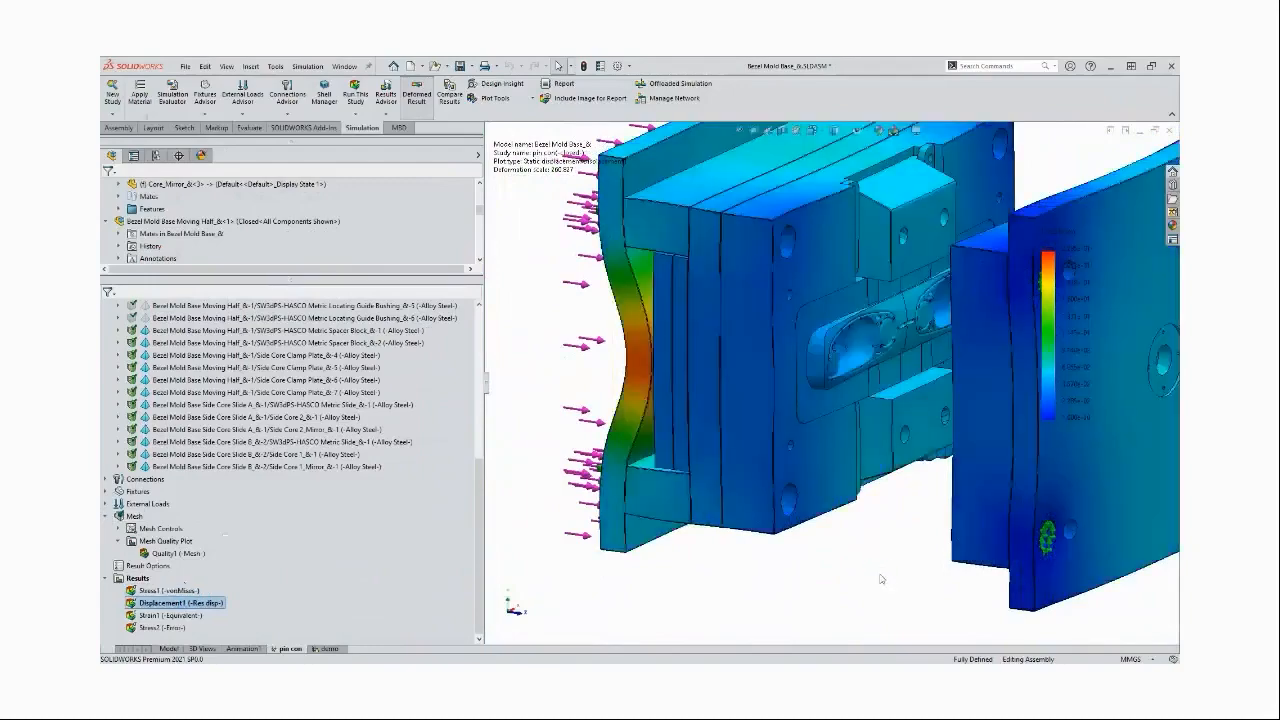
pyautogui.hotkey('ctrl', '3')
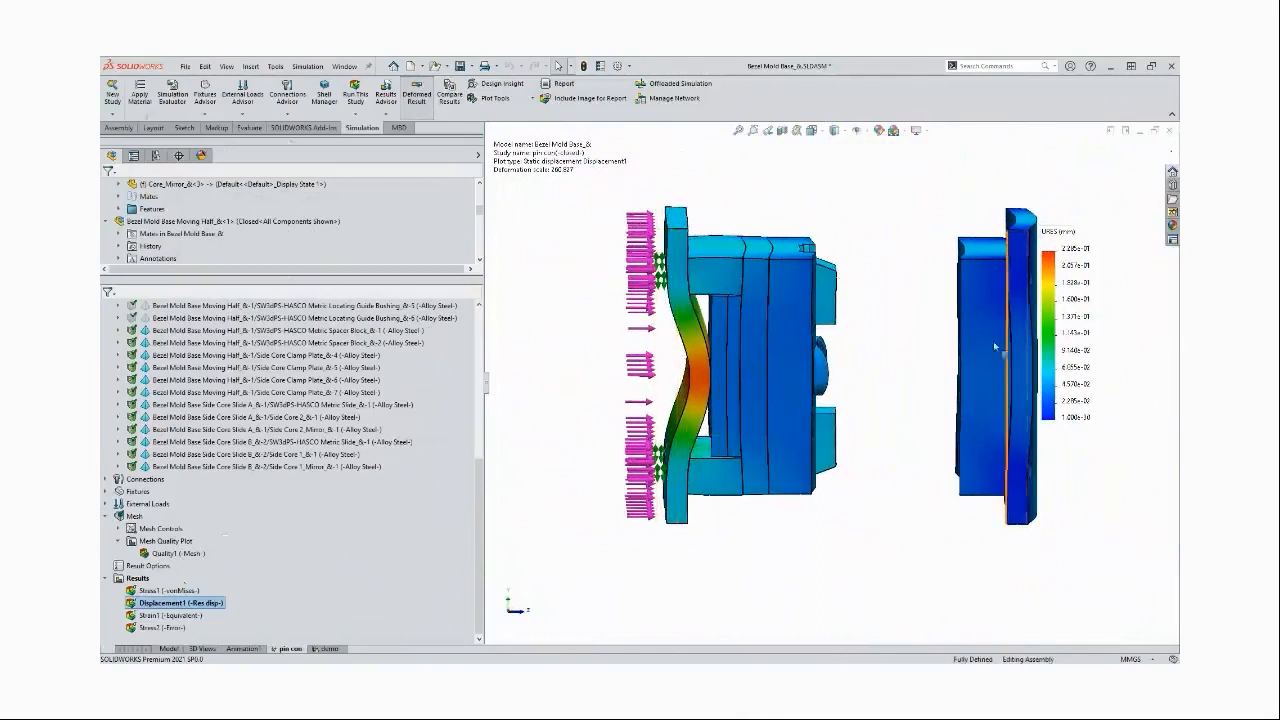
pyautogui.moveTo(914, 503); pyautogui.dragTo(914, 503, button='middle')
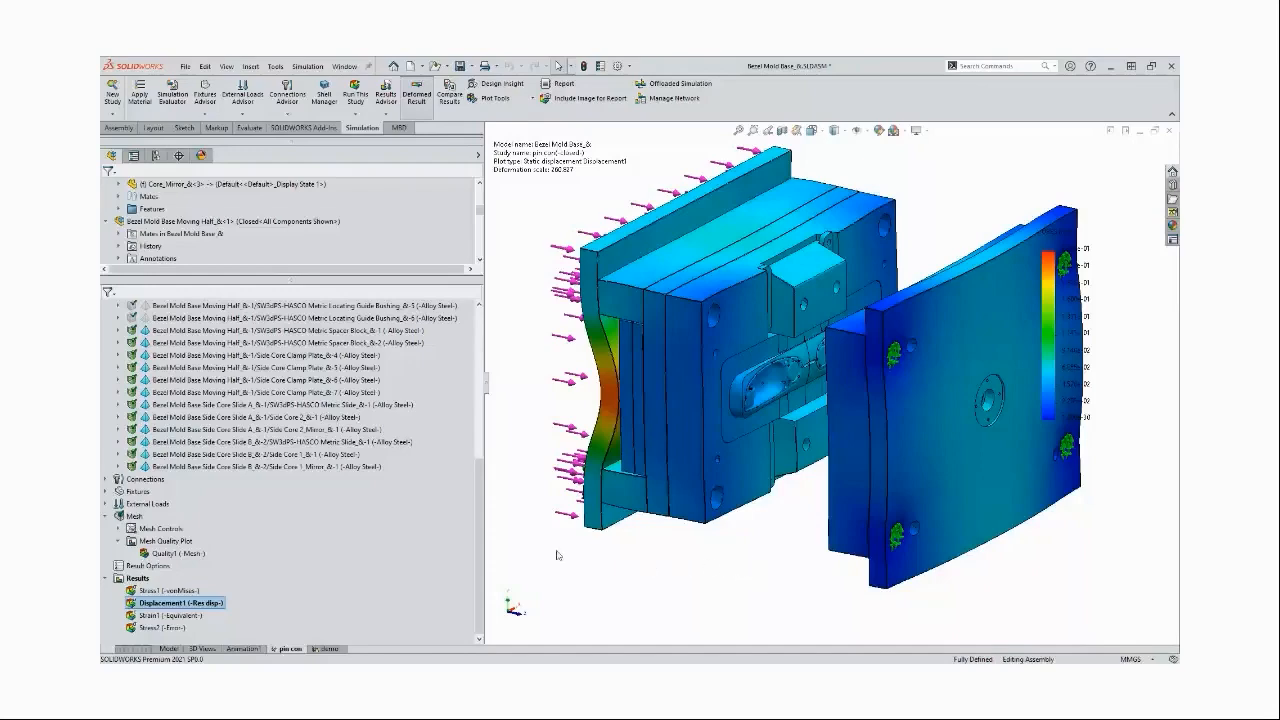
# Check the Include in Analysis option for the fixed half's first excluded Guide Pillar (Angle Pin), leaving it excluded
pyautogui.scroll(8, 270, 571)
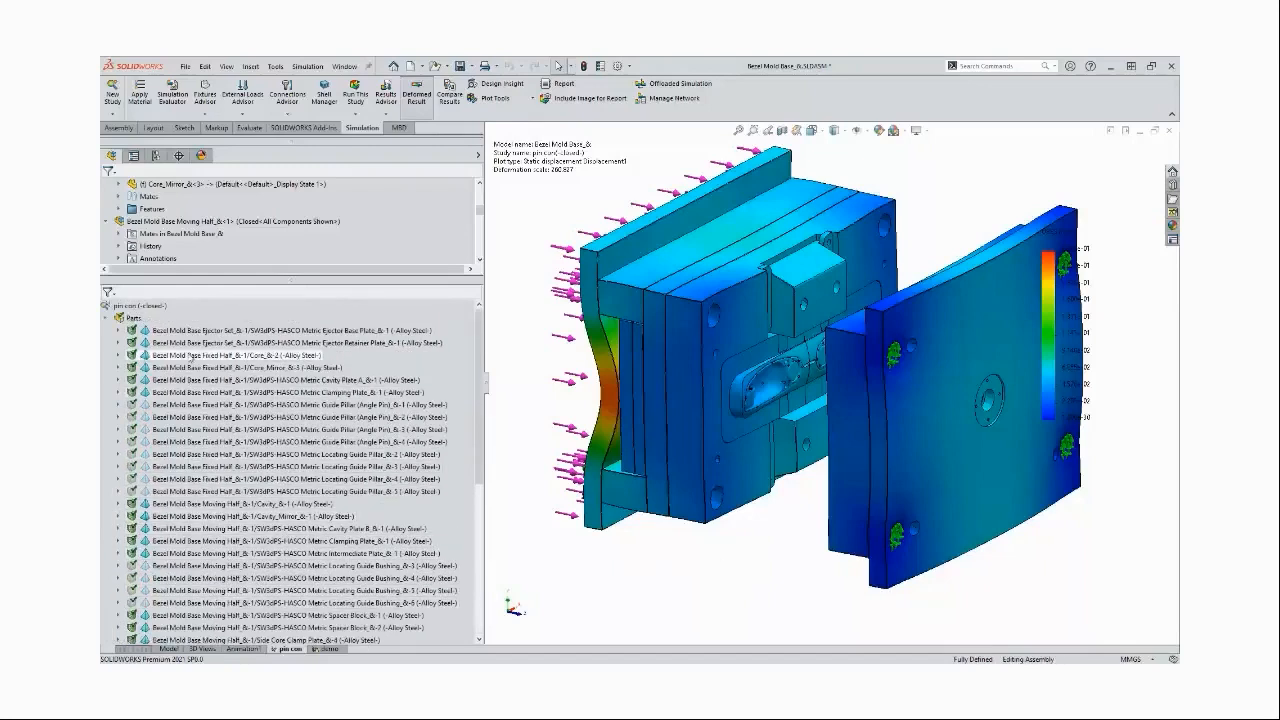
pyautogui.rightClick(168, 405)
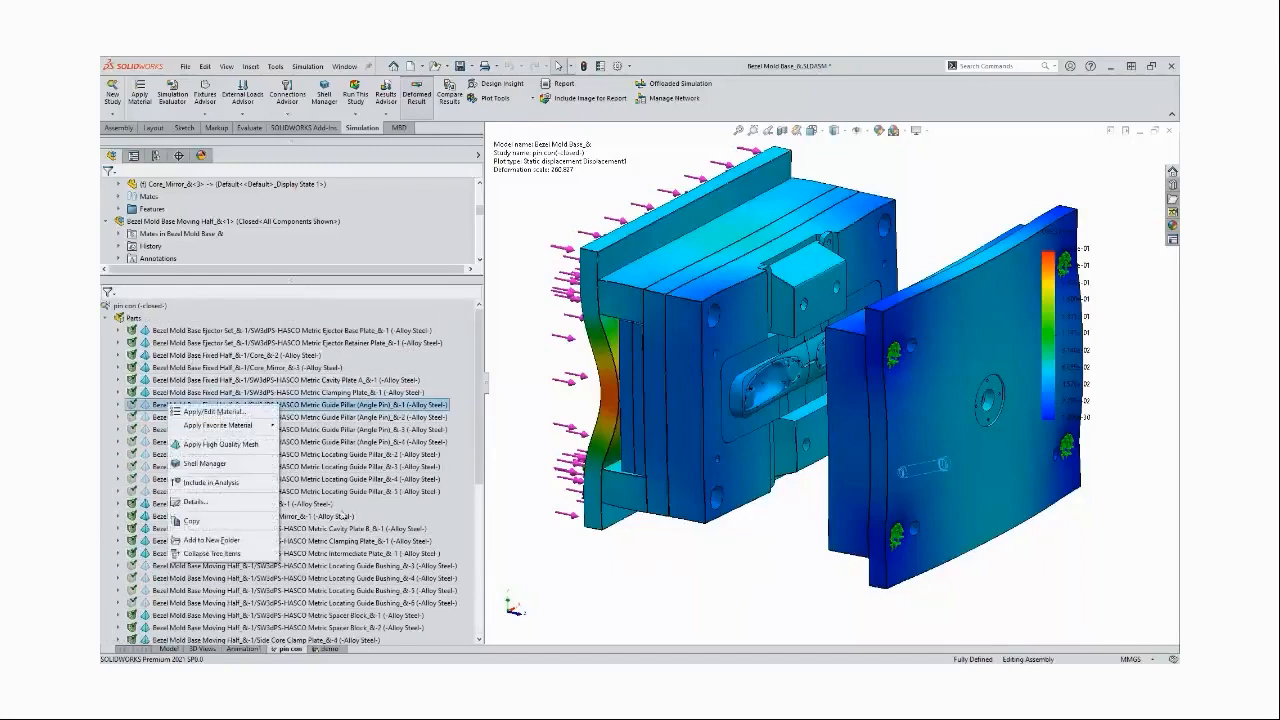
pyautogui.click(654, 587)
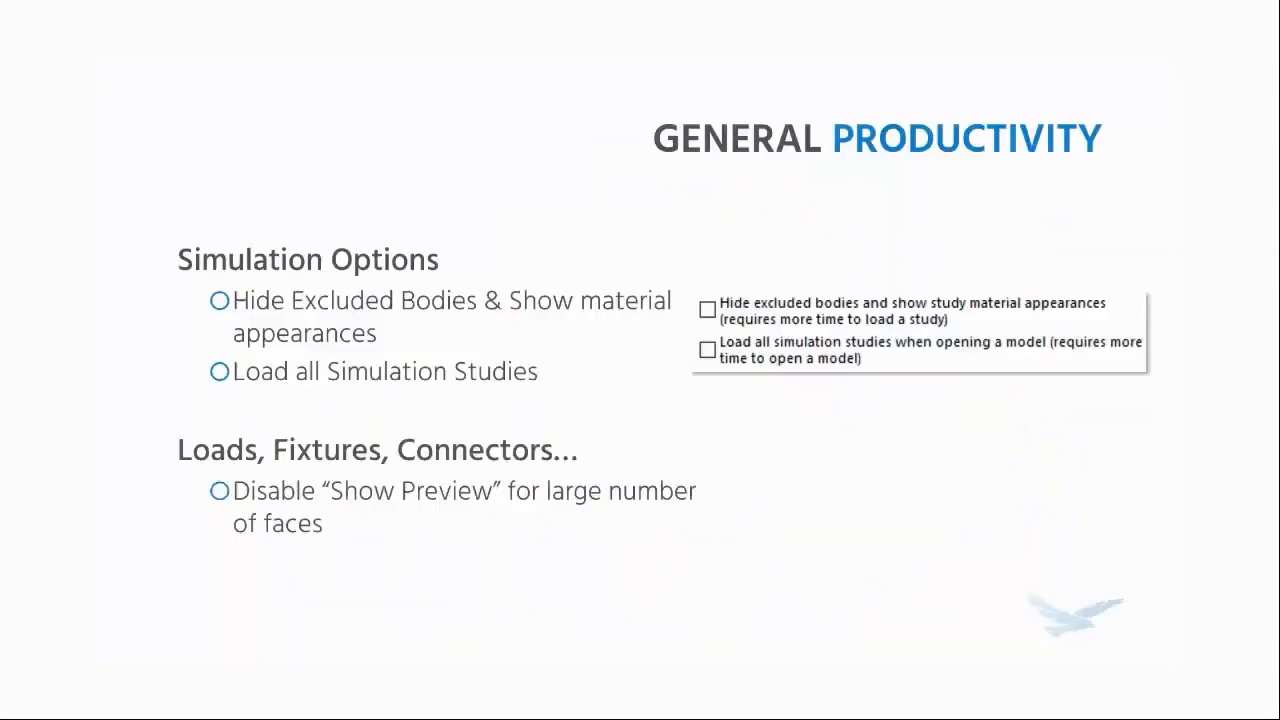
pyautogui.click(747, 438)
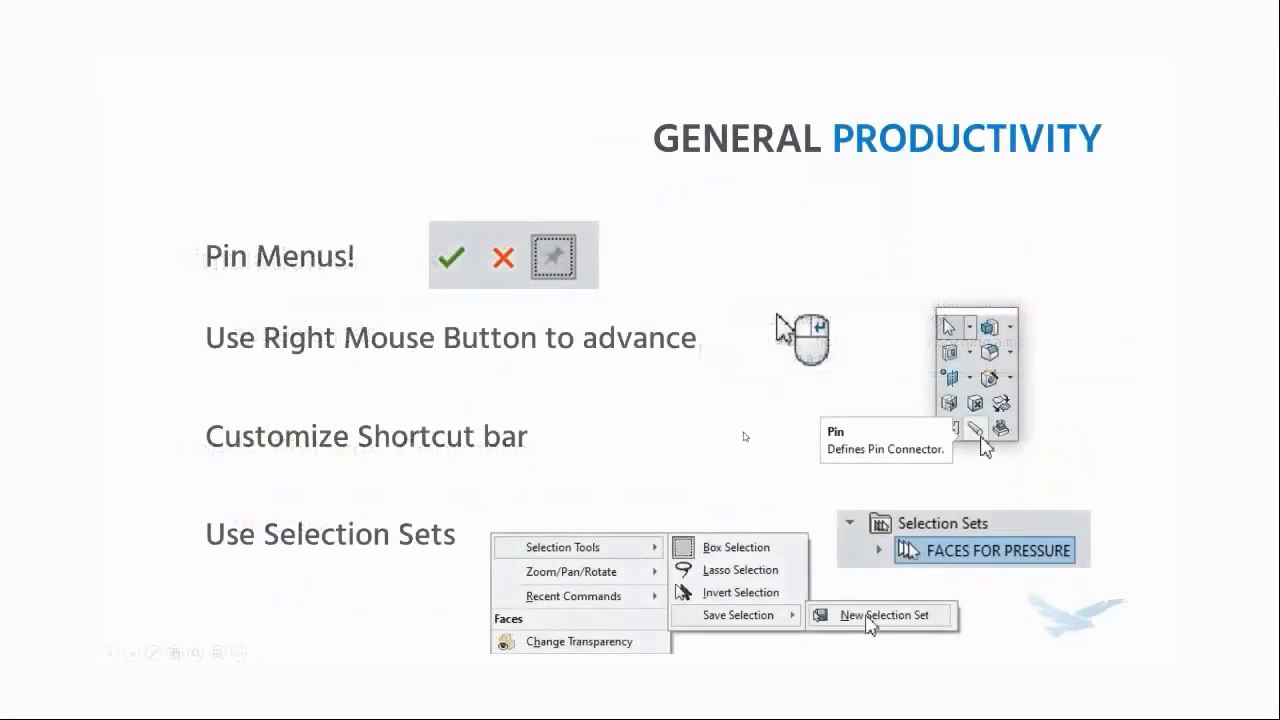
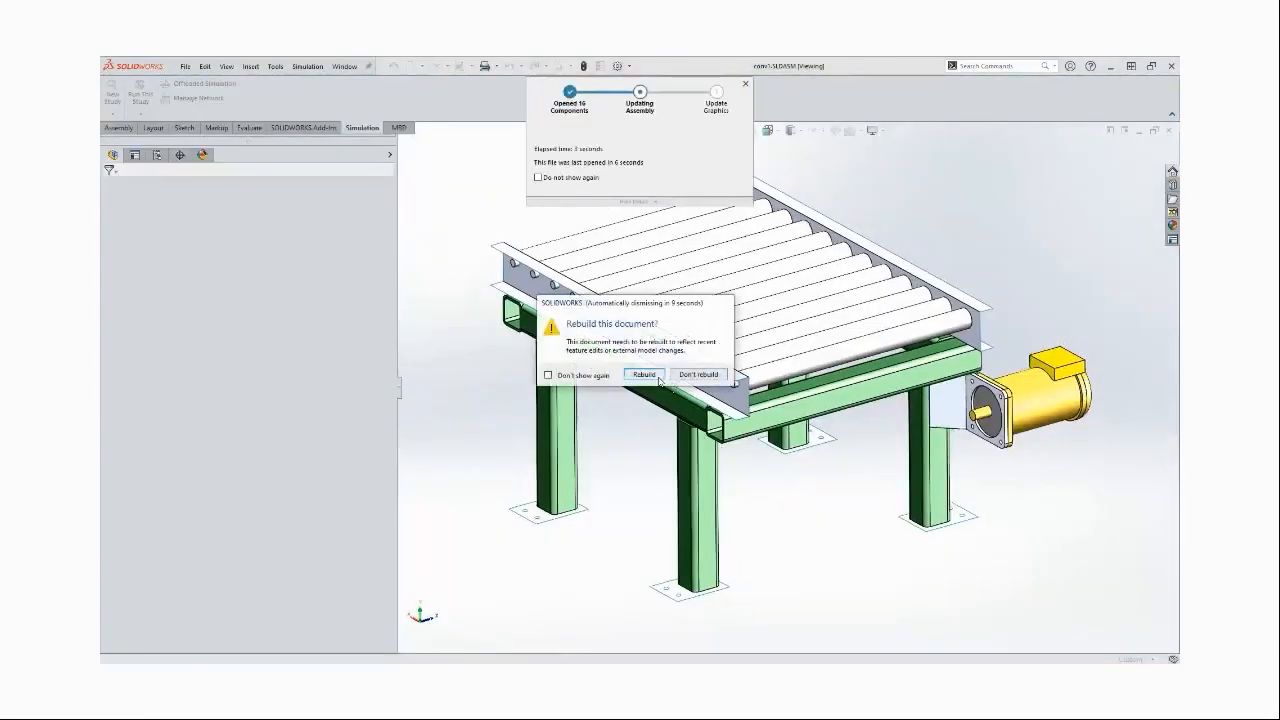
# Rebuild the conv1 conveyor assembly as it opens and view it from the front and in isometric
pyautogui.click(656, 377)
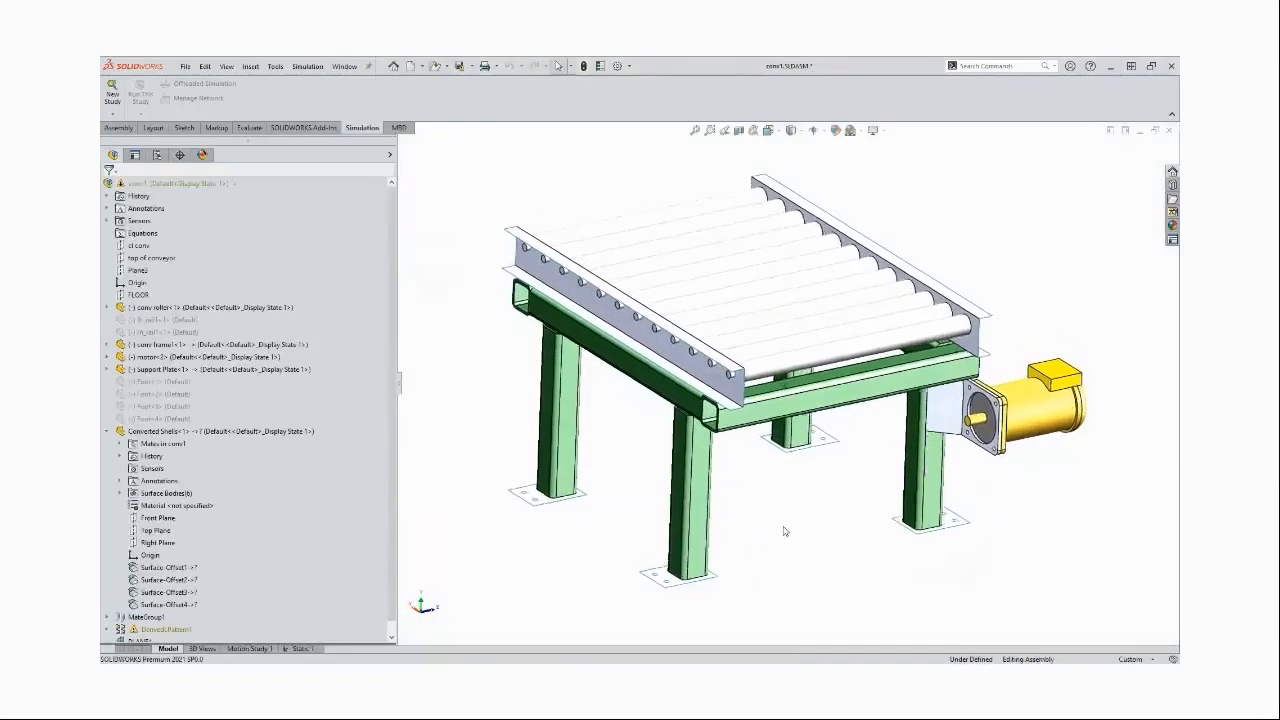
pyautogui.hotkey('ctrl', '1')
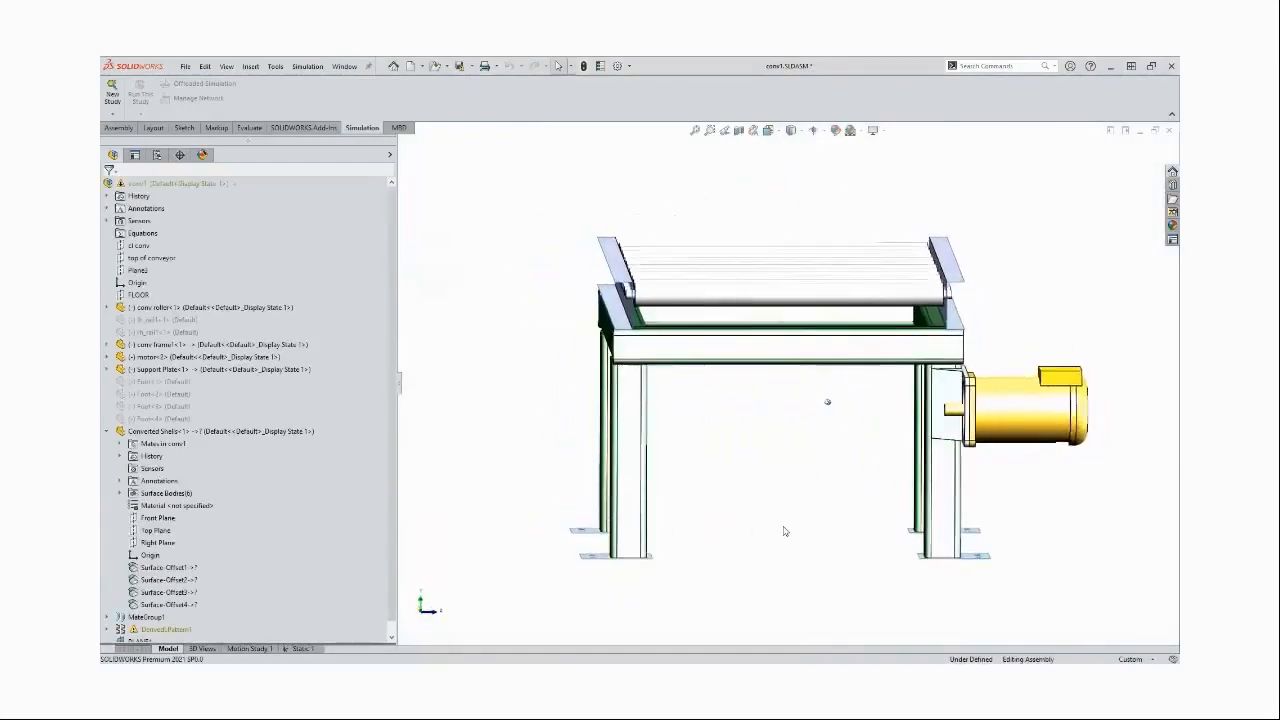
pyautogui.hotkey('ctrl', '7')
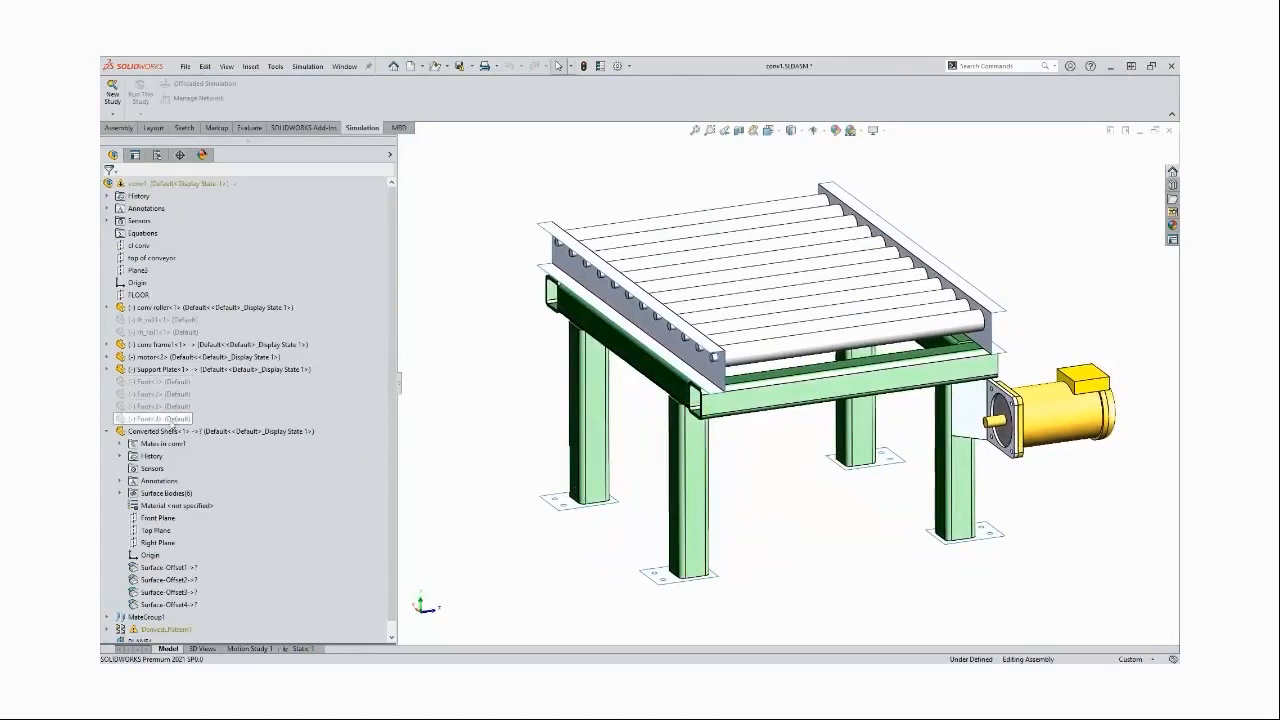
# Select all suppressed components of the conveyor assembly, the two rails and four feet, and unsuppress them
pyautogui.rightClick(434, 271)
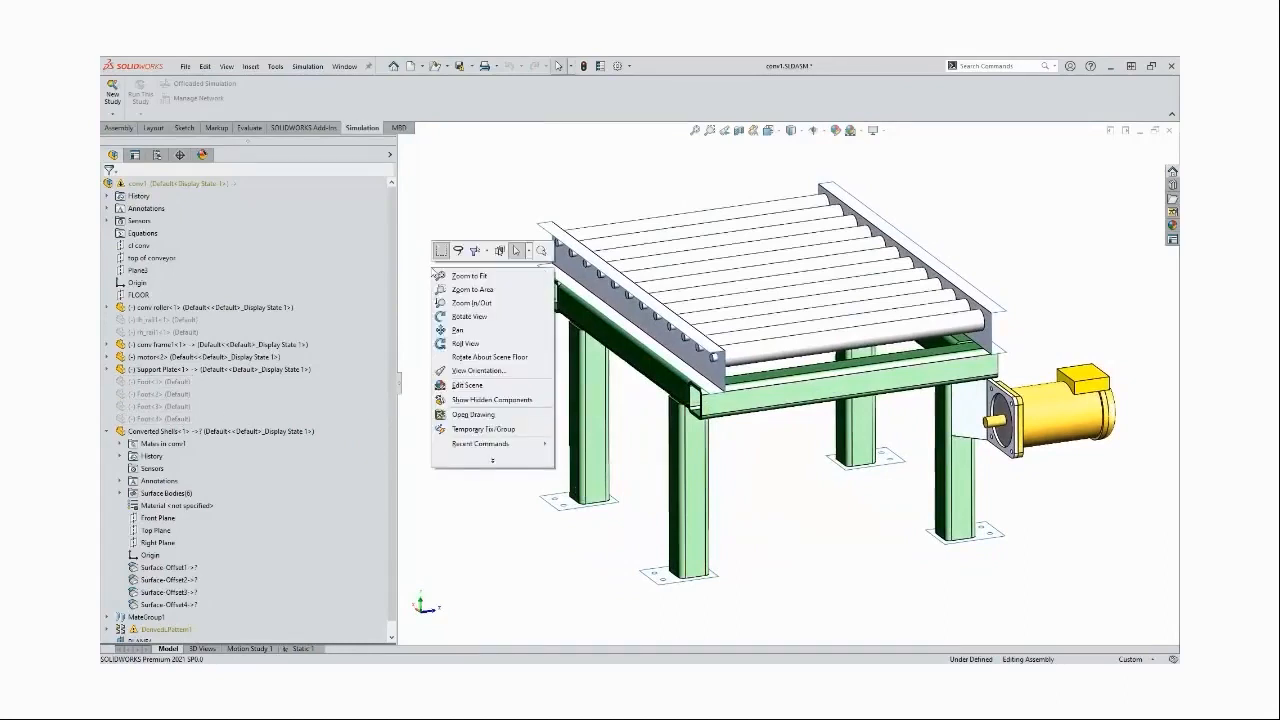
pyautogui.click(528, 251)
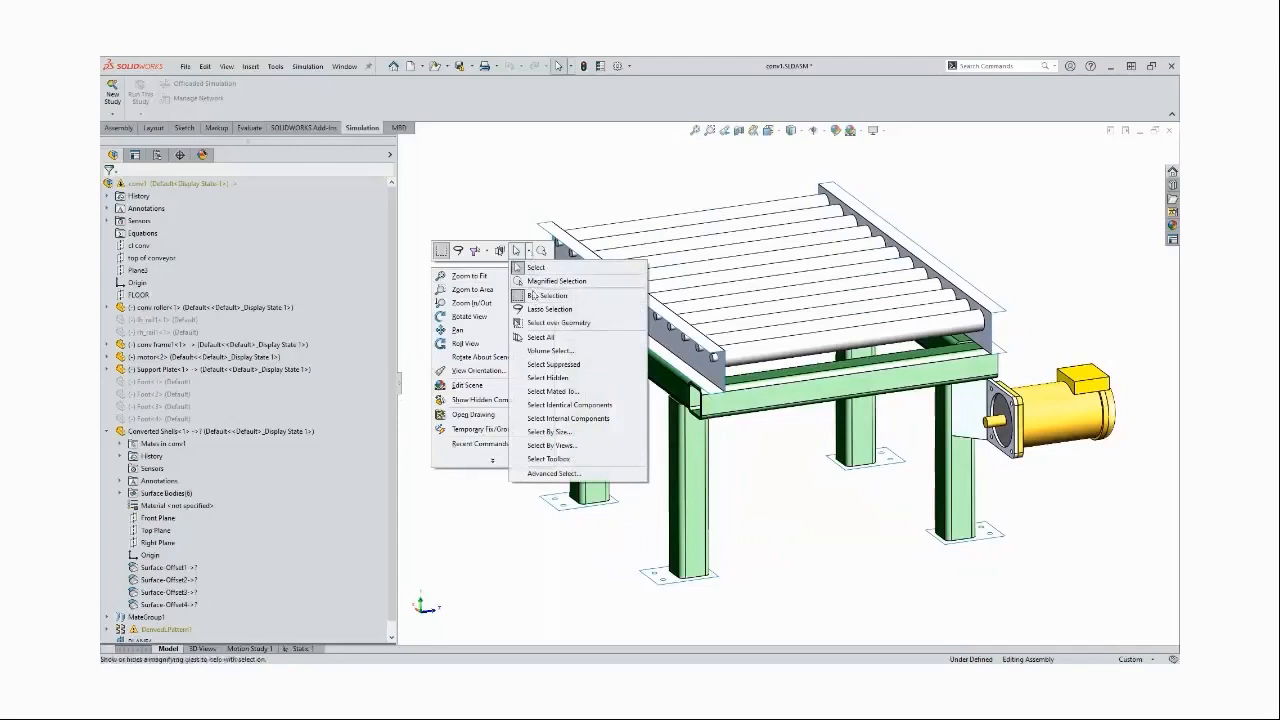
pyautogui.click(550, 365)
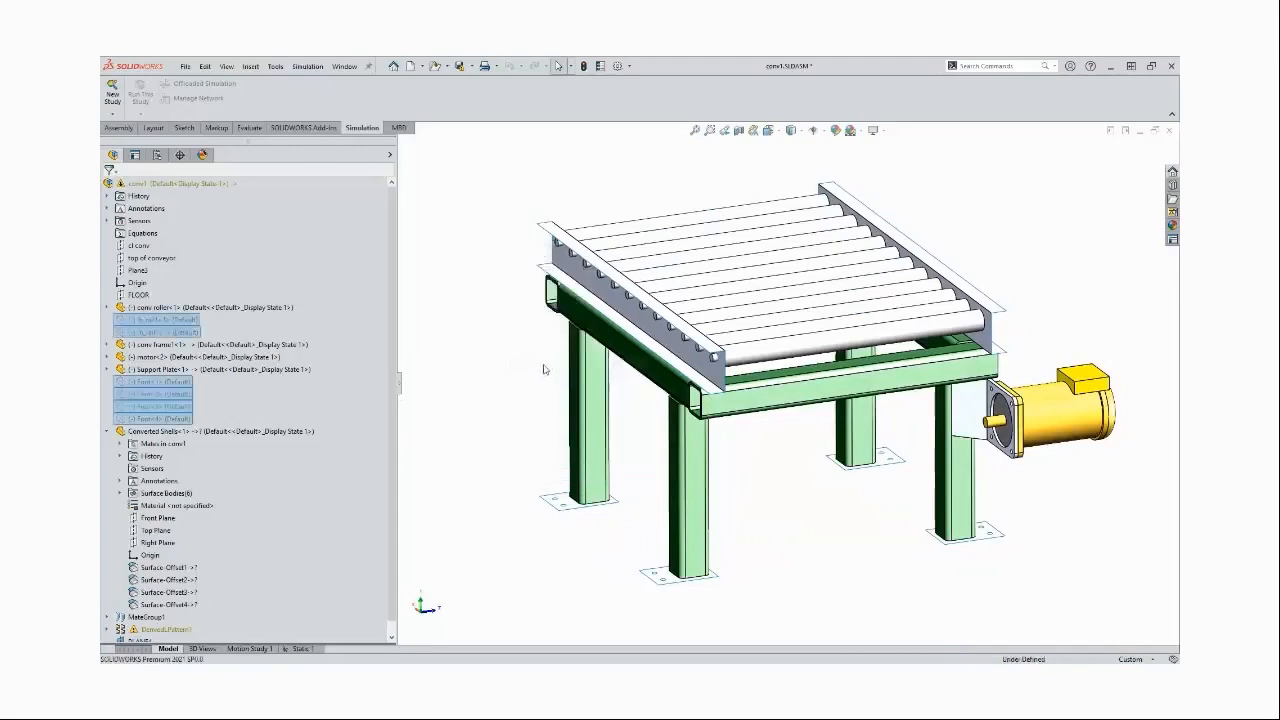
pyautogui.rightClick(186, 326)
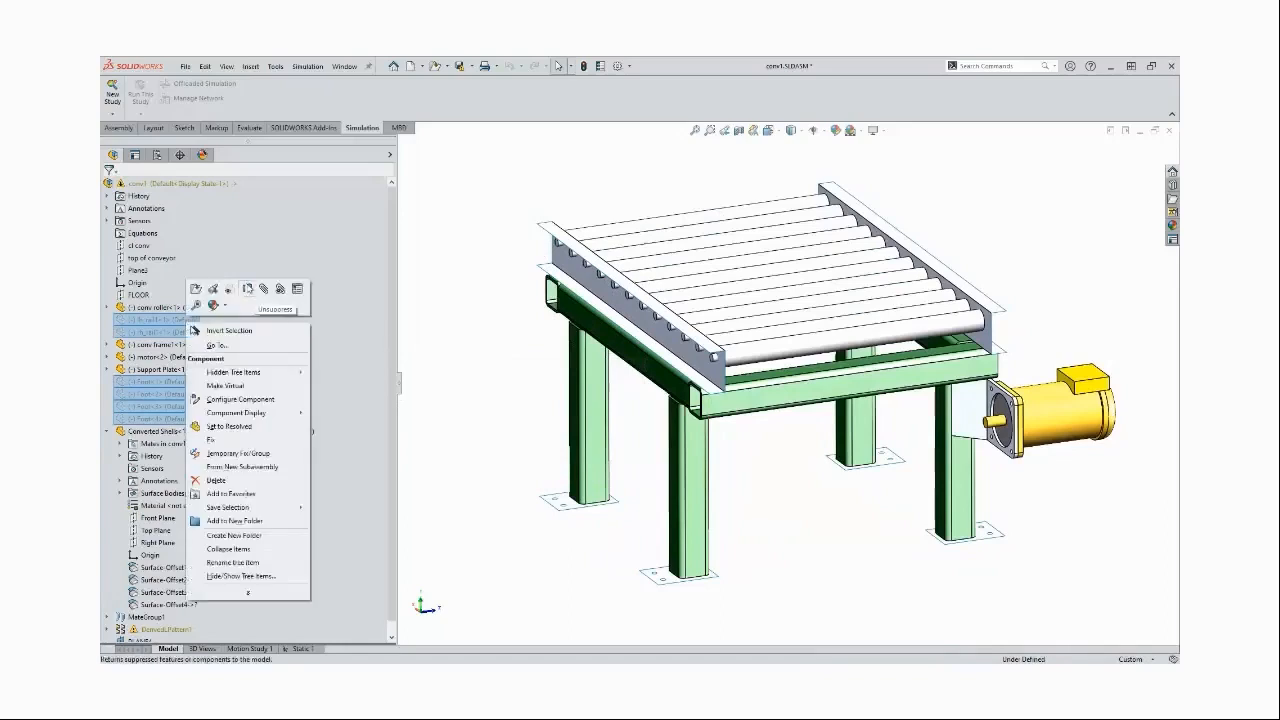
pyautogui.click(248, 285)
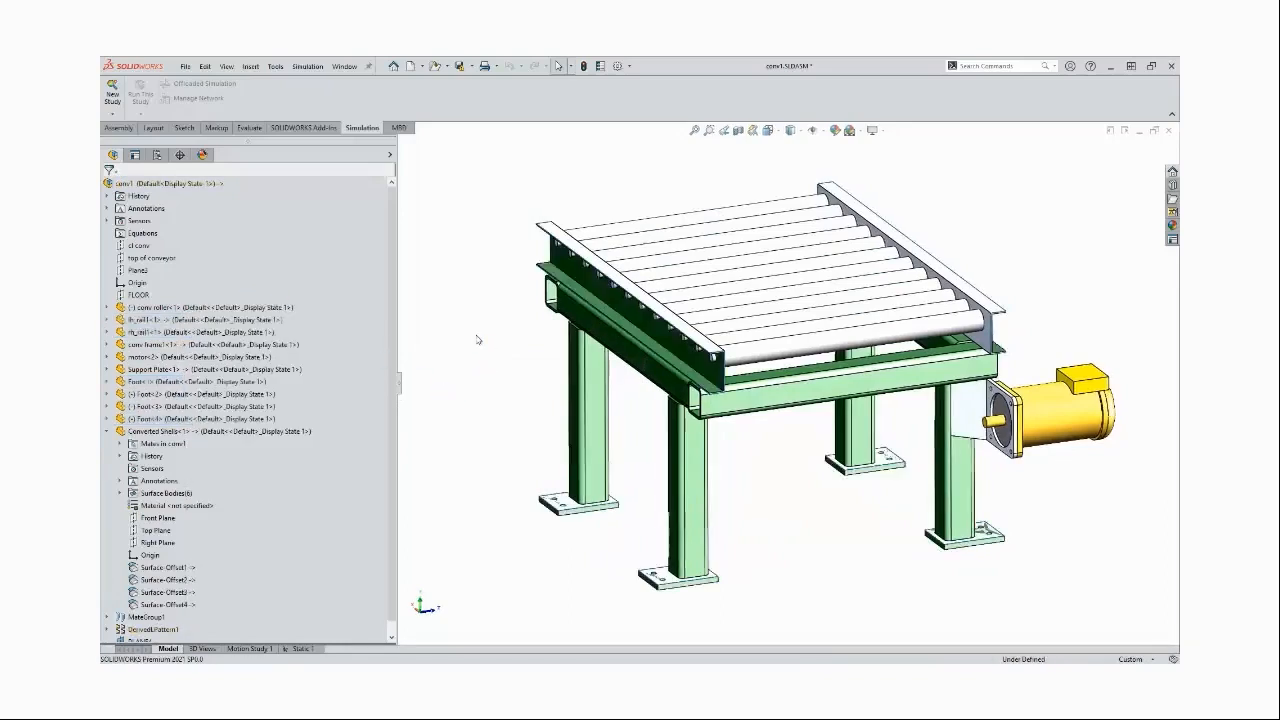
# Suppress the Converted Shells component in the conveyor assembly
pyautogui.click(165, 431)
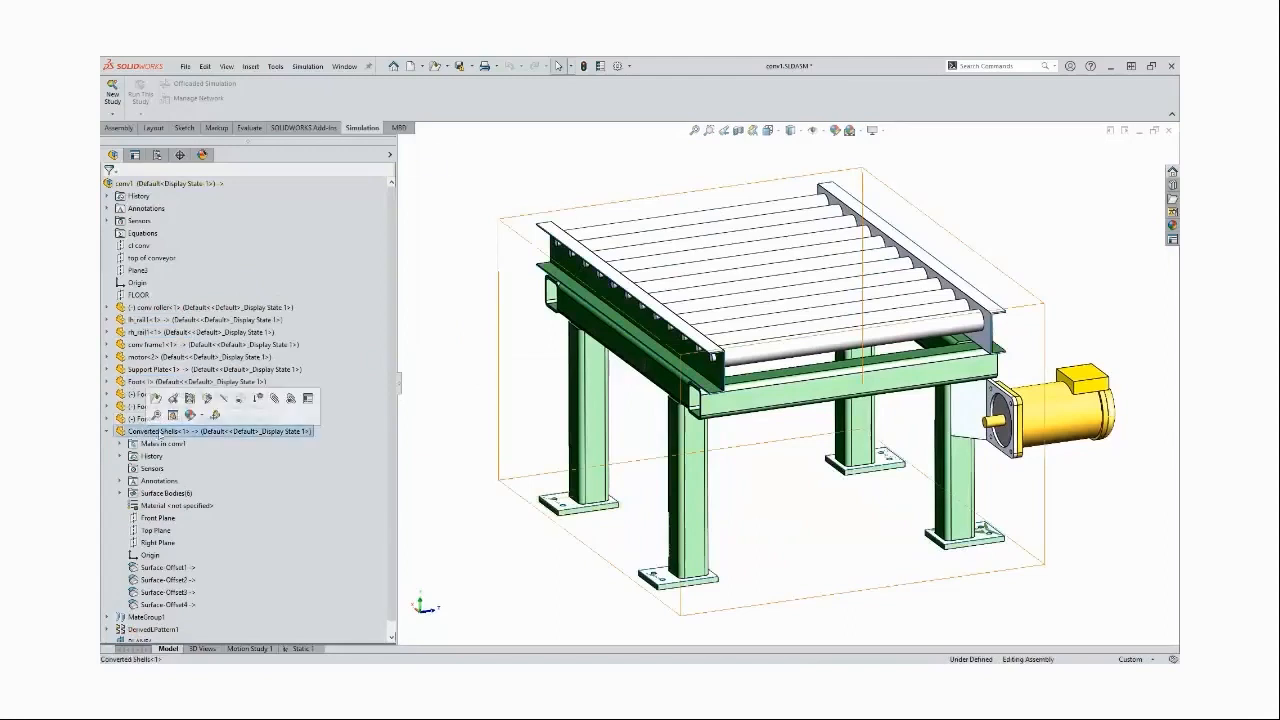
pyautogui.click(258, 400)
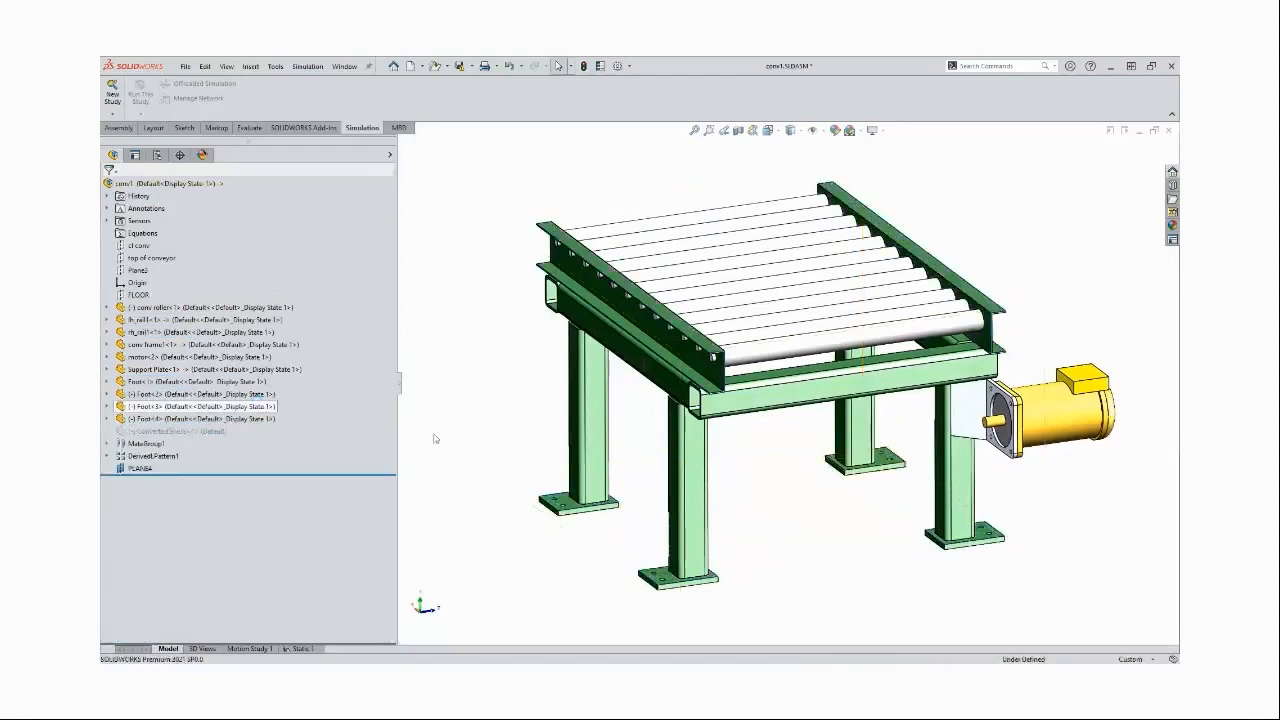
pyautogui.moveTo(491, 429); pyautogui.dragTo(490, 413, button='middle')
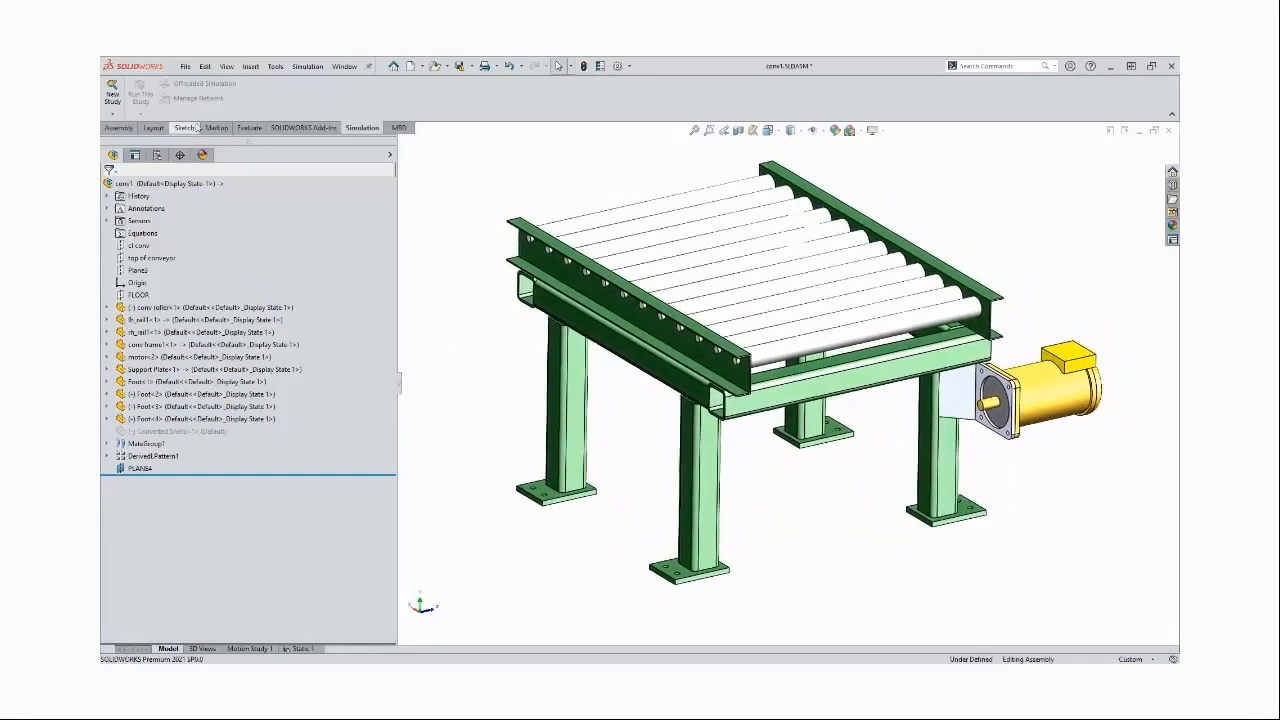
# Insert a new in-context part placed on the top of conveyor plane and exit its automatically opened sketch
pyautogui.click(122, 128)
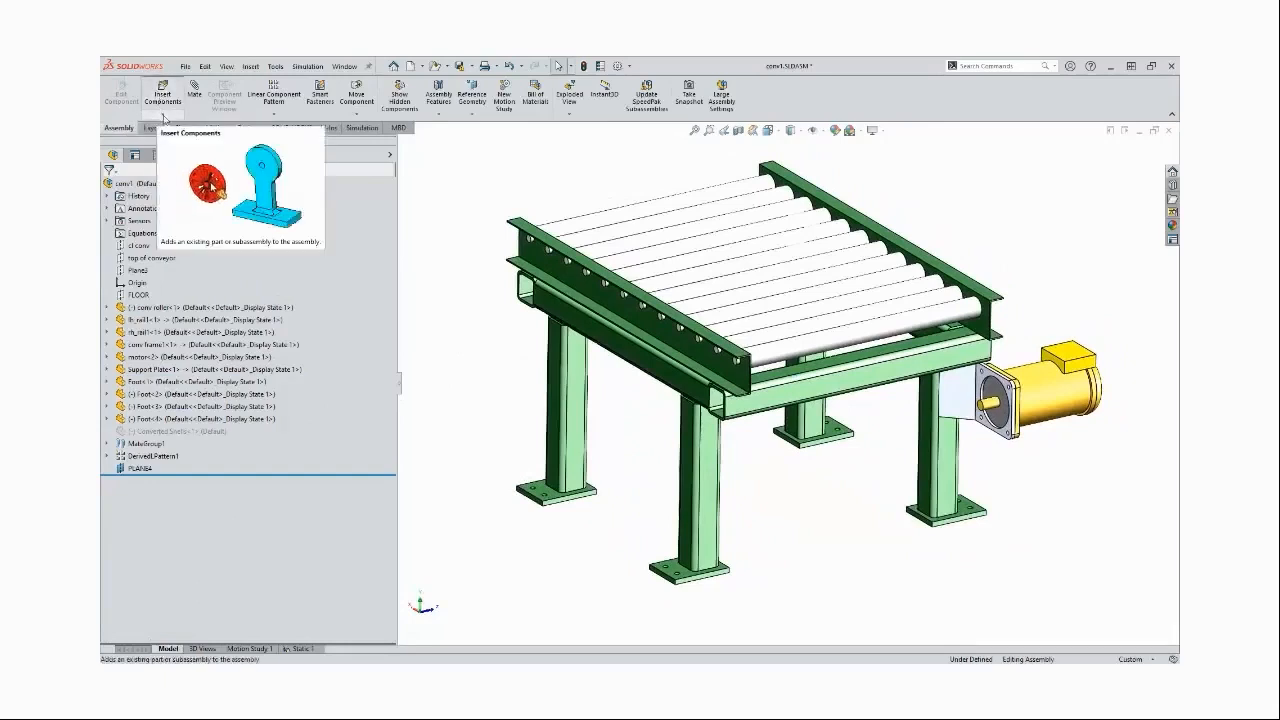
pyautogui.click(163, 116)
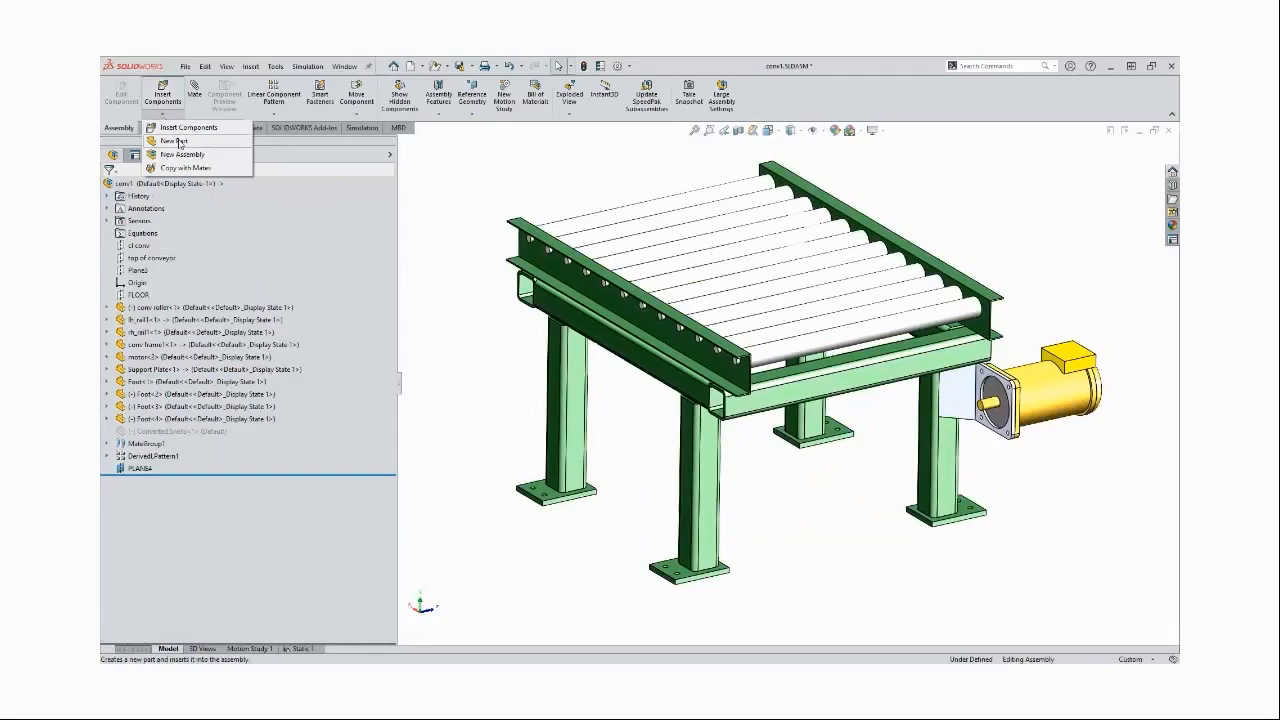
pyautogui.click(180, 142)
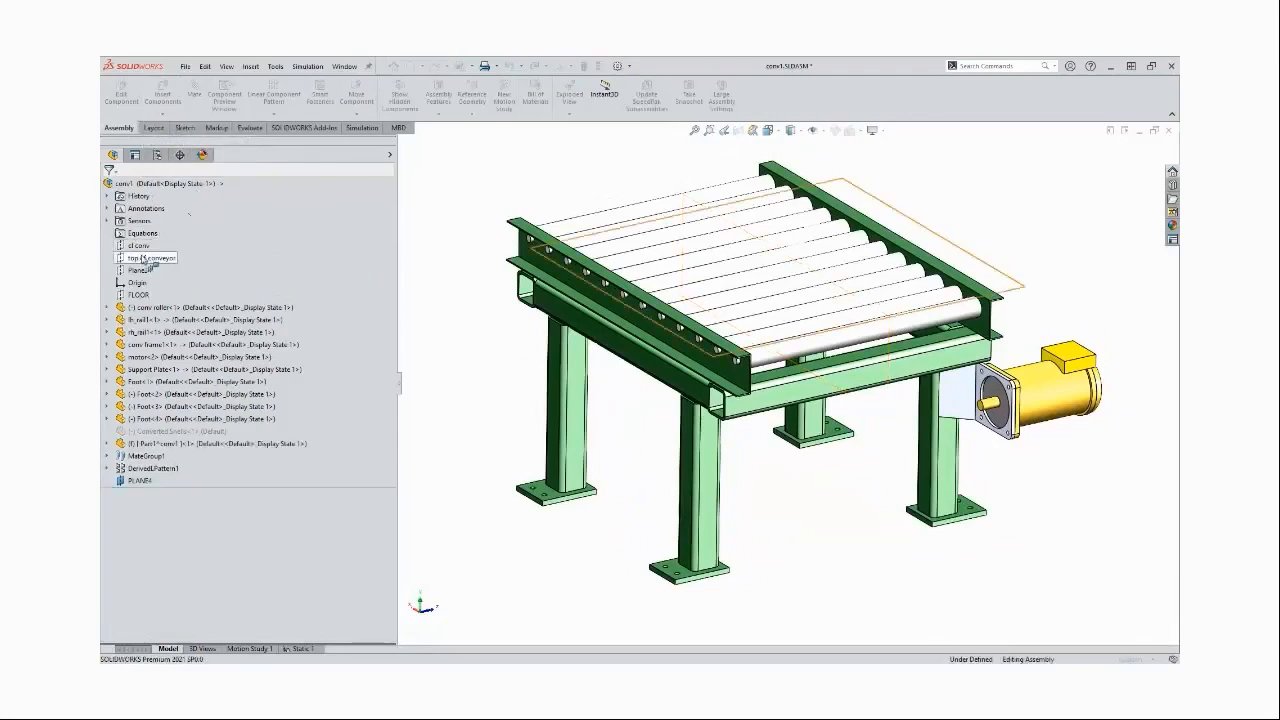
pyautogui.click(145, 260)
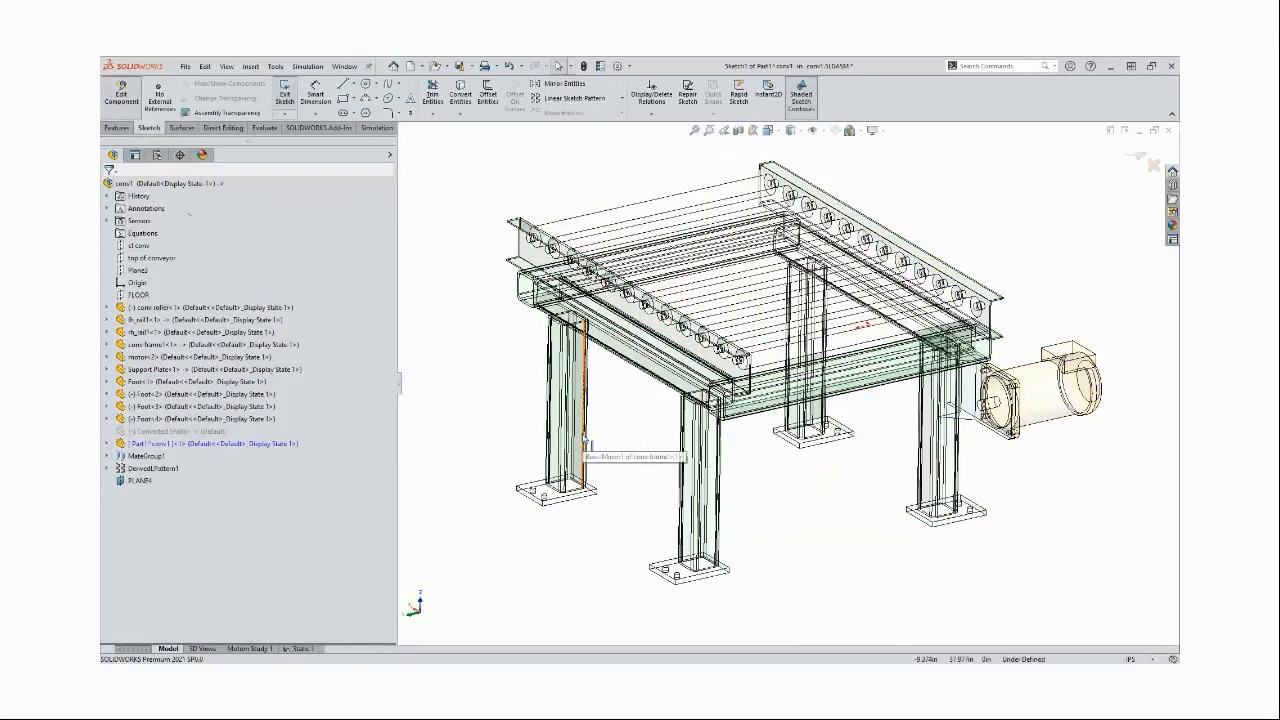
pyautogui.click(286, 96)
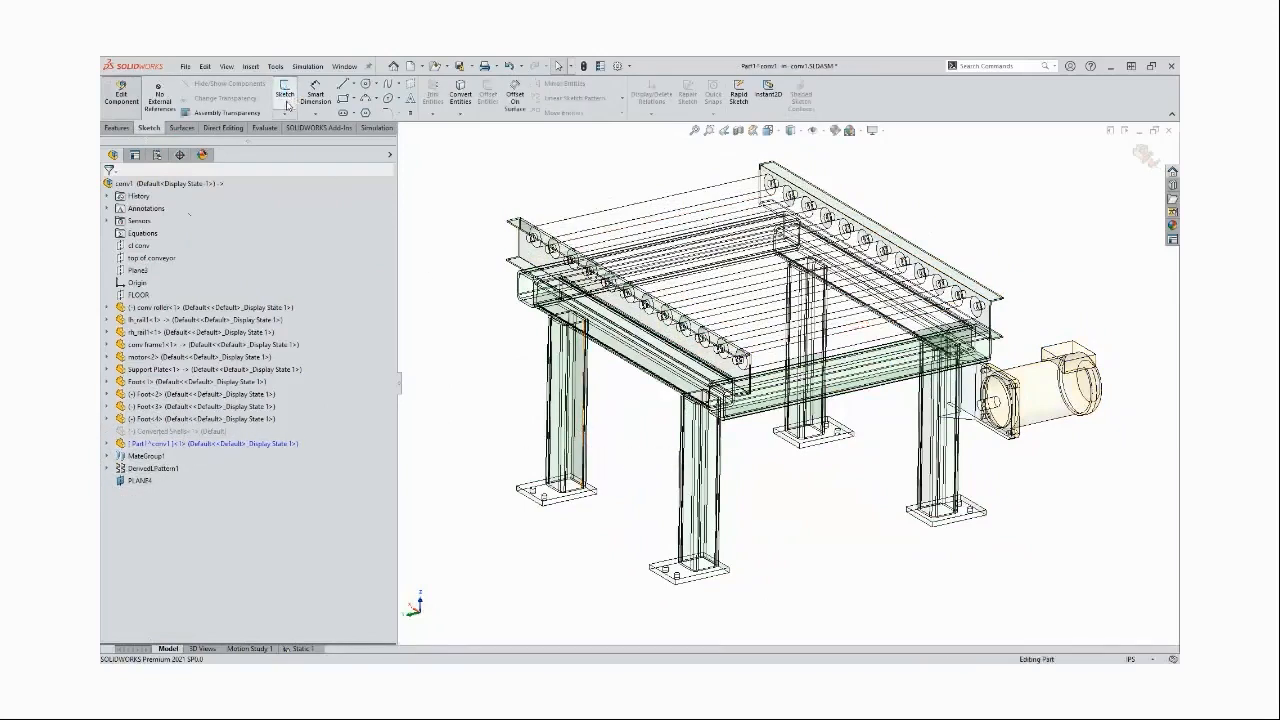
# Copy three faces of lh_rail1, its flanges and web, into the new part with an Offset Surface of 0 in
pyautogui.click(183, 128)
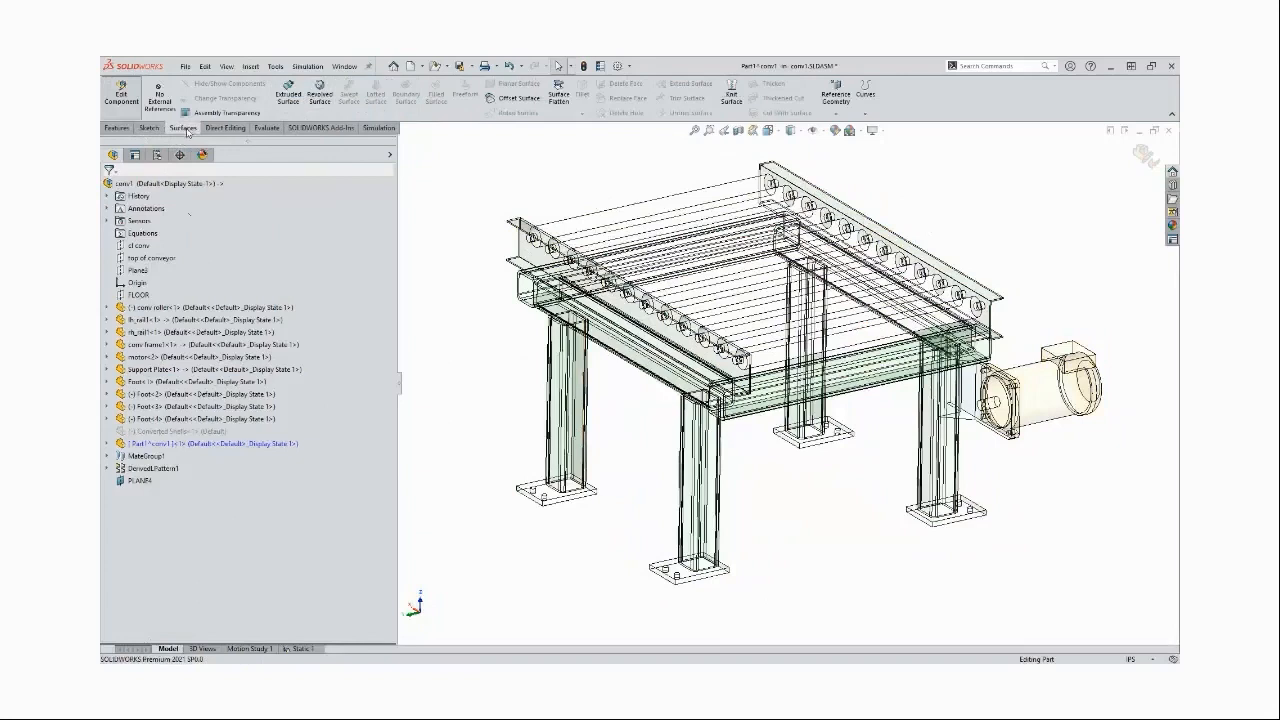
pyautogui.rightClick(216, 131)
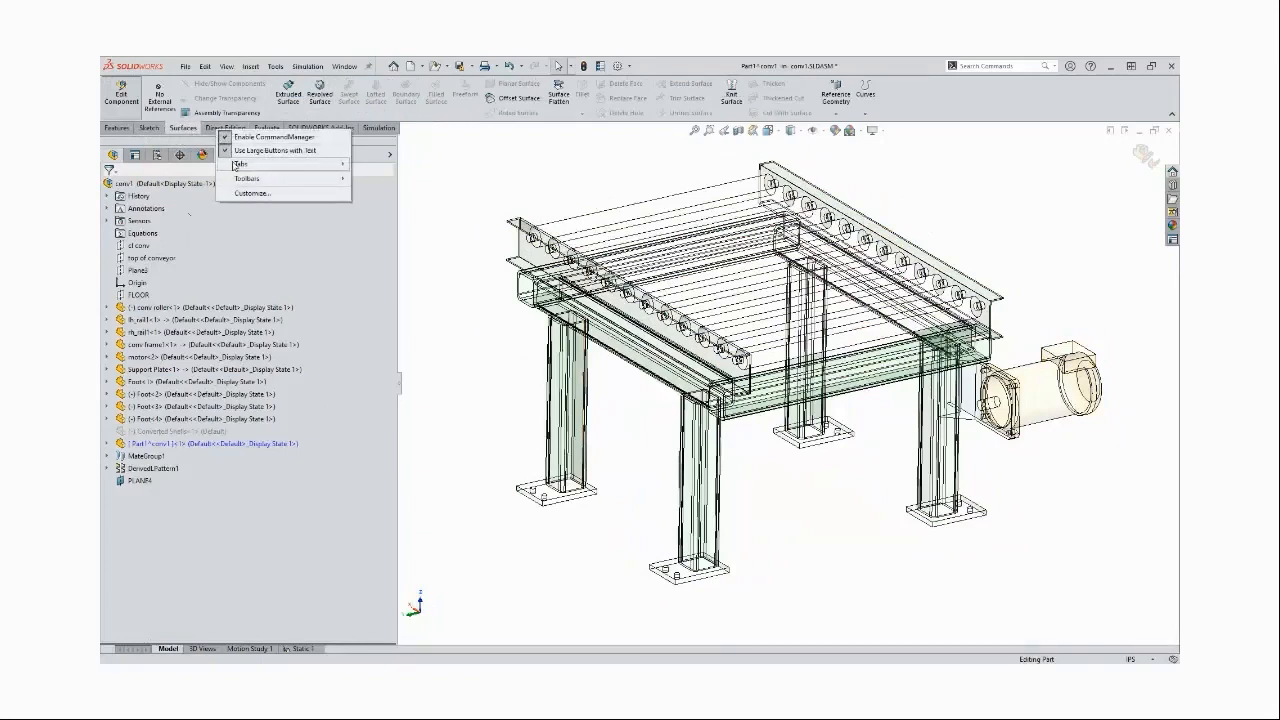
pyautogui.moveTo(314, 163)
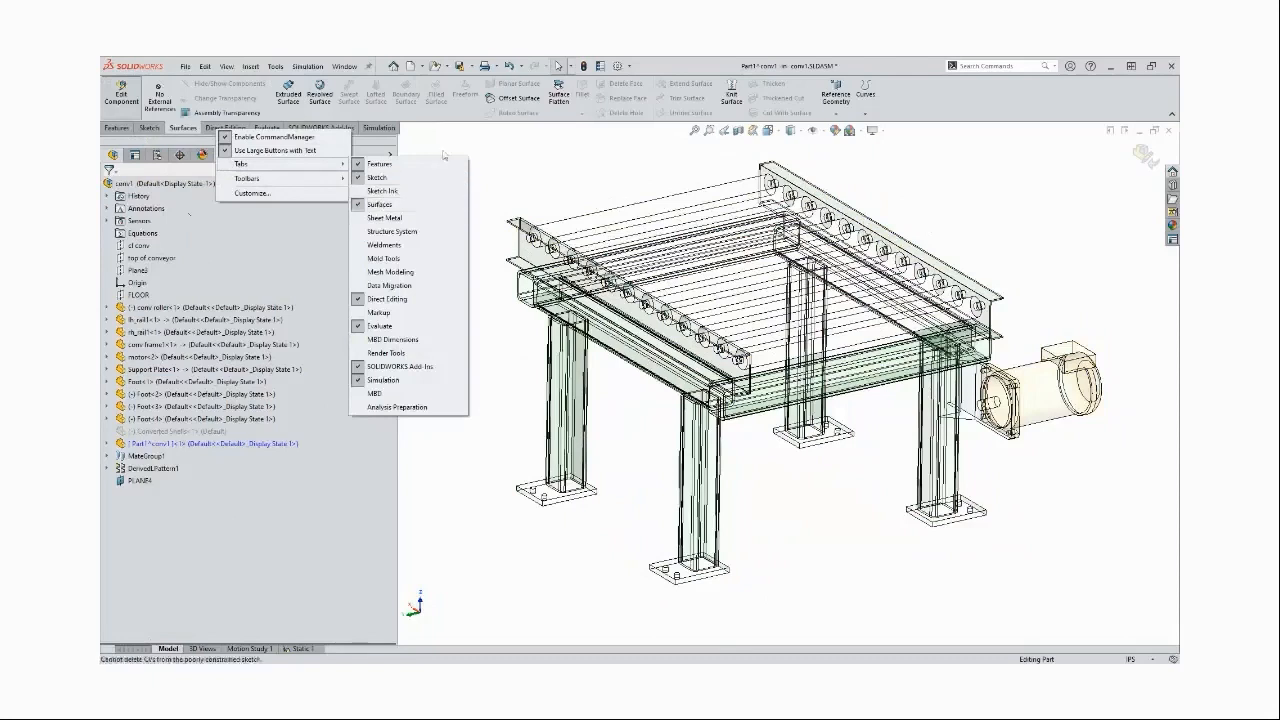
pyautogui.click(507, 99)
pyautogui.click(505, 103)
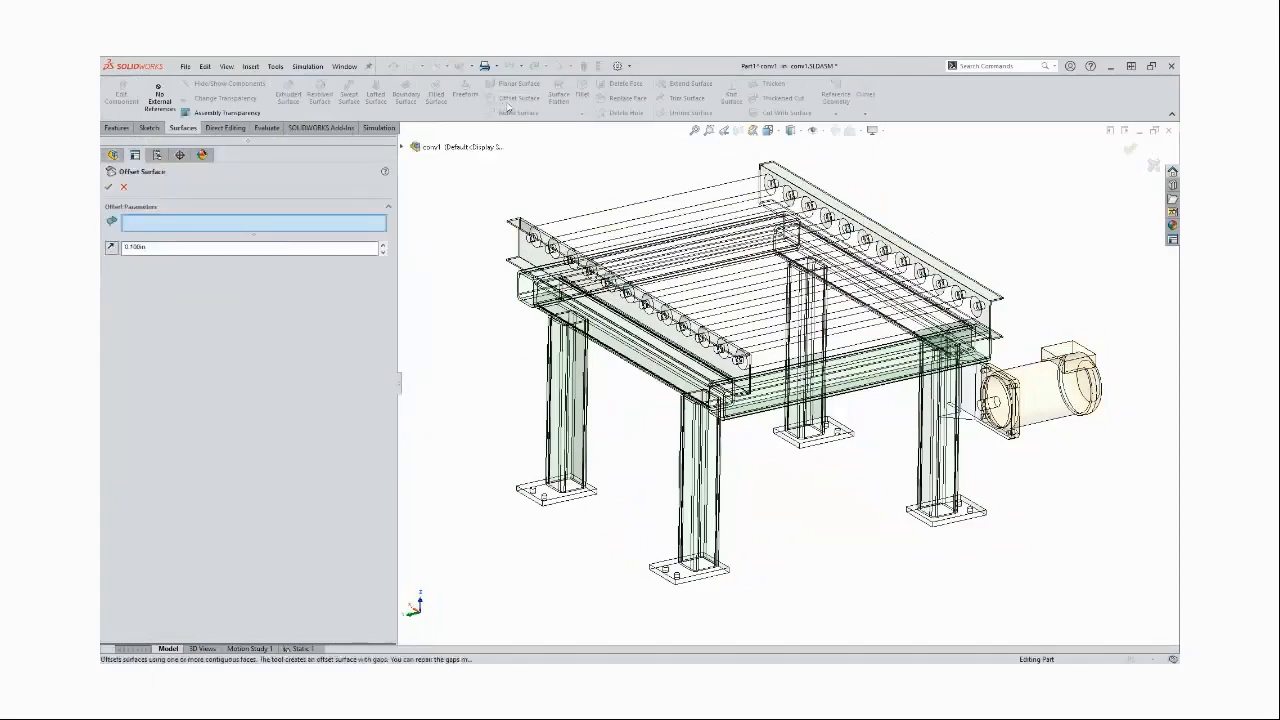
pyautogui.moveTo(158, 247); pyautogui.dragTo(118, 249)
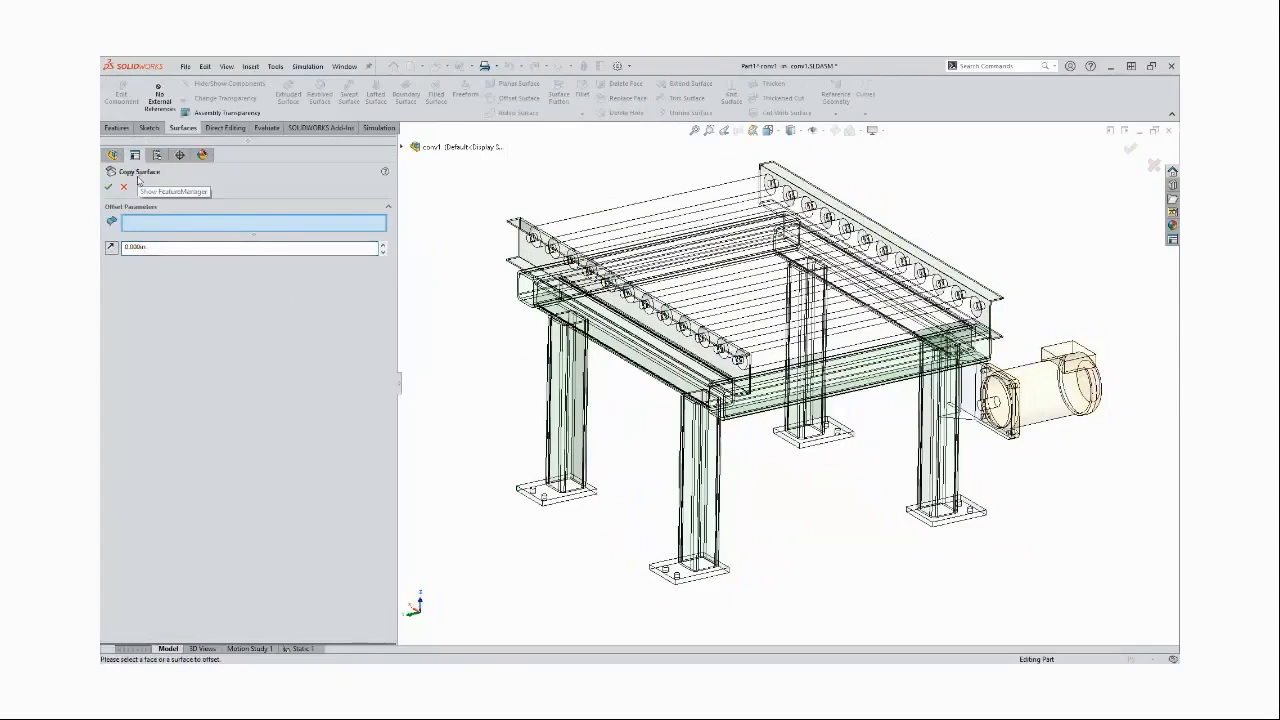
pyautogui.click(534, 220)
pyautogui.moveTo(534, 220); pyautogui.dragTo(534, 337, button='middle')
pyautogui.scroll(-3, 561, 292)
pyautogui.click(547, 306)
pyautogui.click(547, 384)
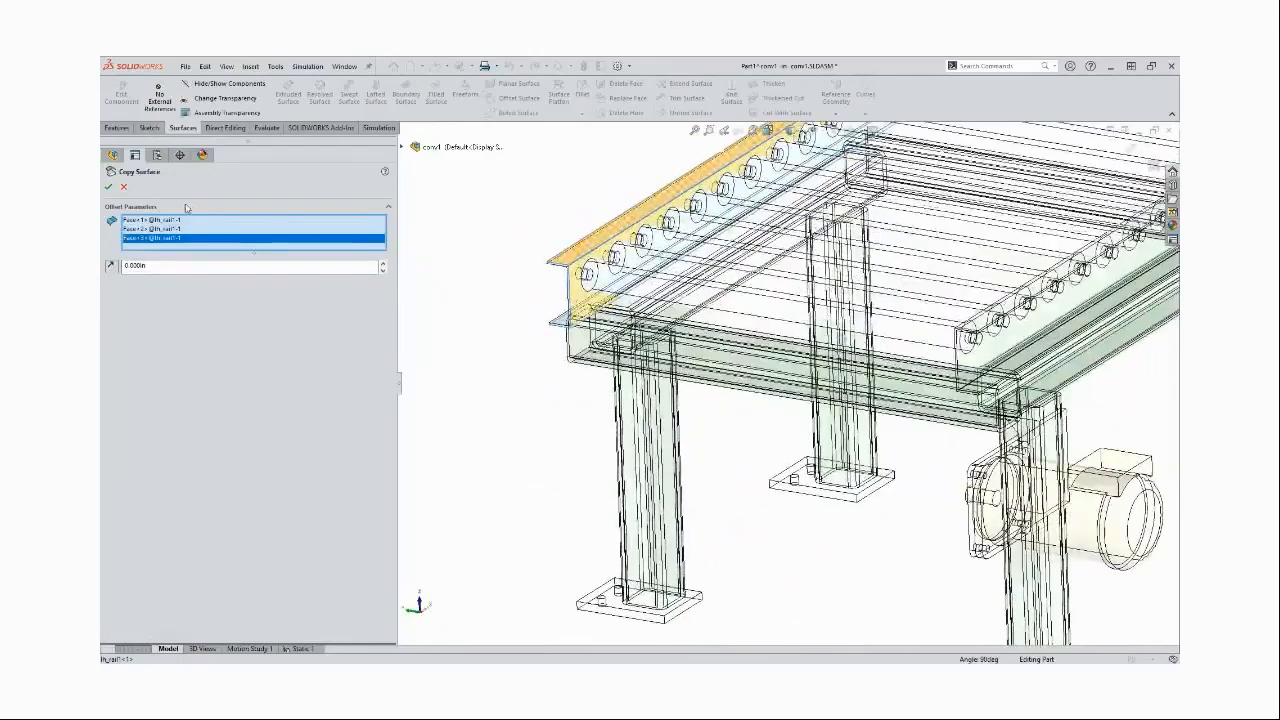
pyautogui.click(108, 187)
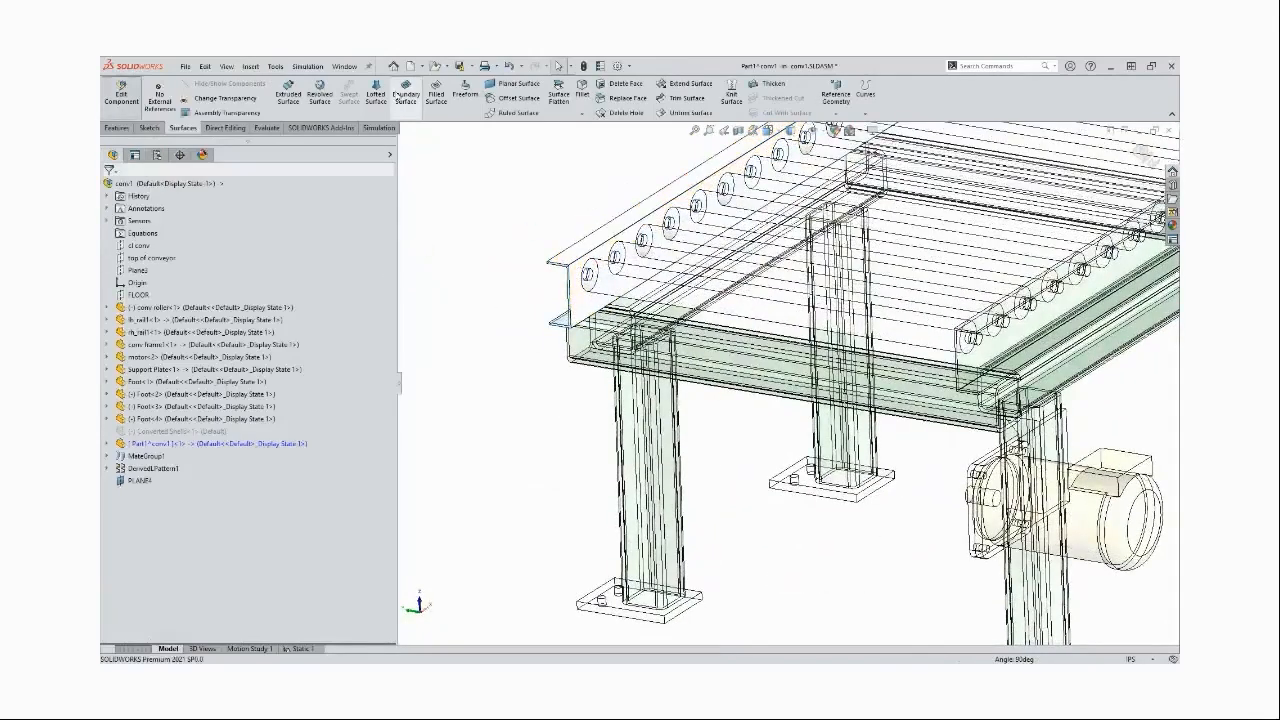
# Copy three faces of rh_rail1, its flanges and web, as a second Offset Surface at zero distance
pyautogui.click(533, 100)
pyautogui.moveTo(1070, 402)
pyautogui.mouseDown(button='middle')
pyautogui.moveTo(1049, 365)
pyautogui.moveTo(940, 323)
pyautogui.moveTo(783, 329)
pyautogui.moveTo(800, 326)
pyautogui.mouseUp(button='middle')
pyautogui.rightClick(309, 222)
pyautogui.click(325, 260)
pyautogui.scroll(-2, 810, 320)
pyautogui.click(830, 303)
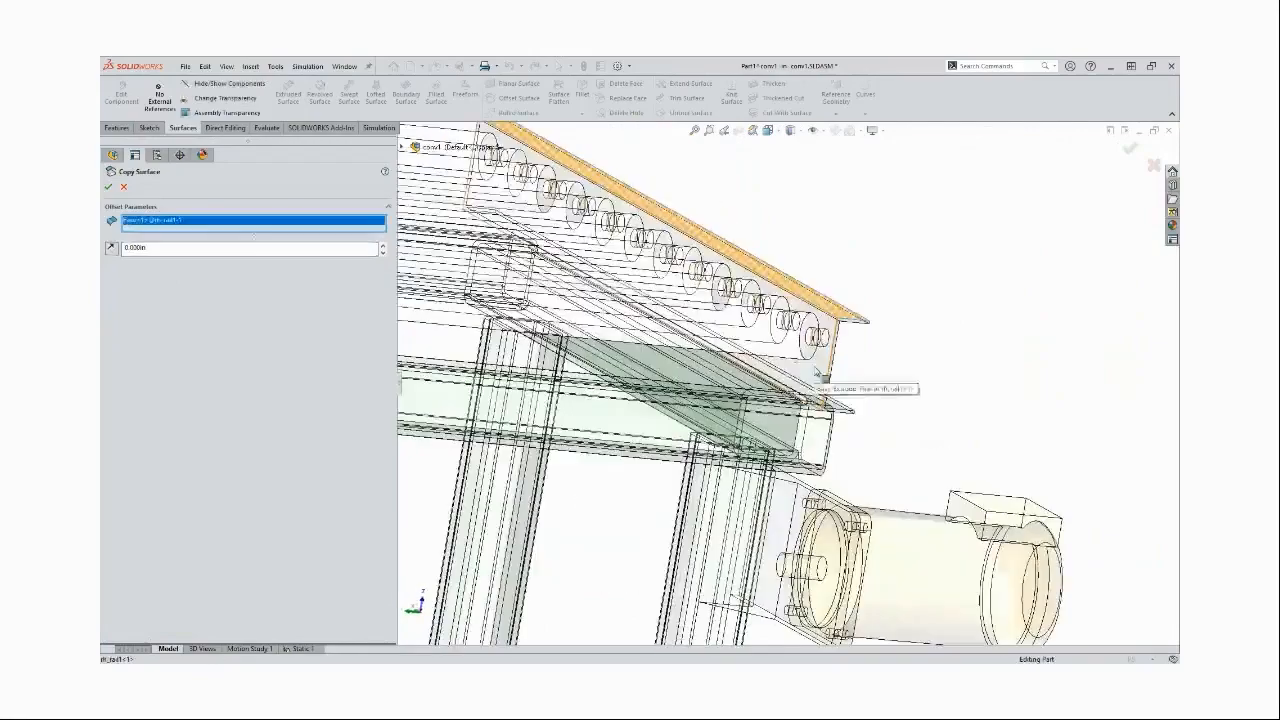
pyautogui.click(823, 372)
pyautogui.moveTo(823, 372); pyautogui.dragTo(842, 412, button='middle')
pyautogui.click(843, 410)
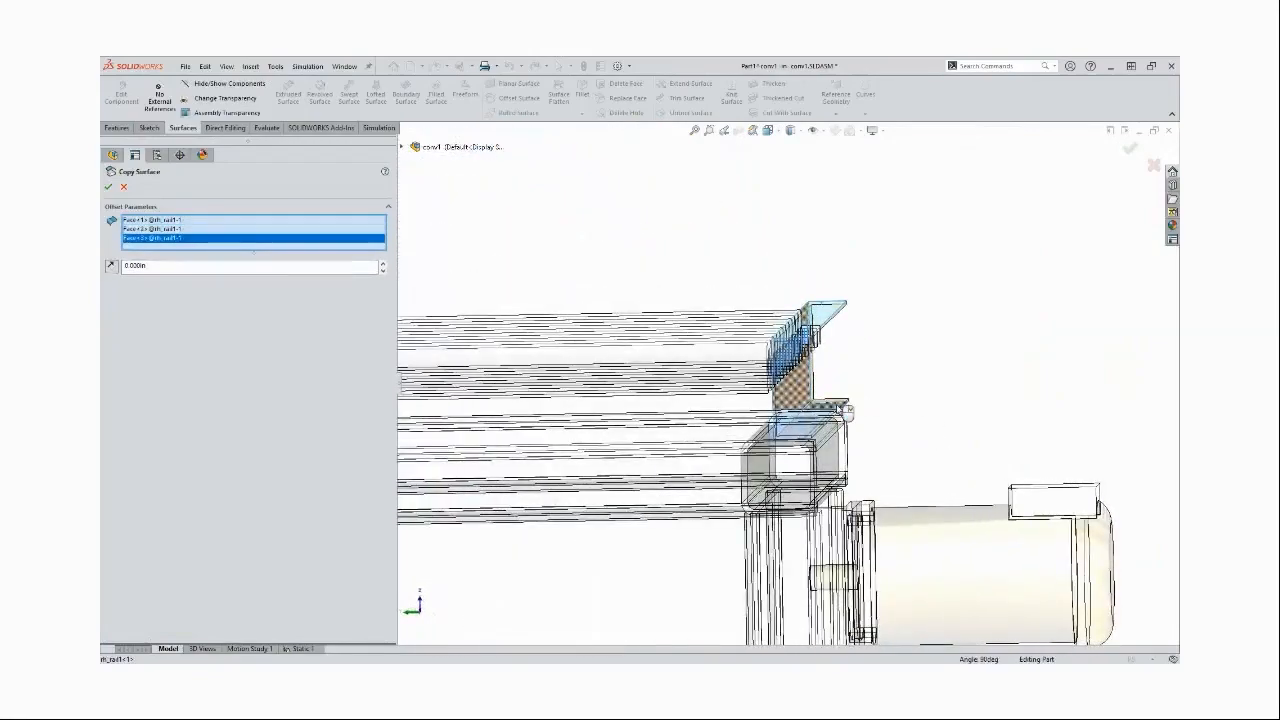
pyautogui.moveTo(817, 293); pyautogui.dragTo(832, 387, button='middle')
pyautogui.scroll(3, 830, 385)
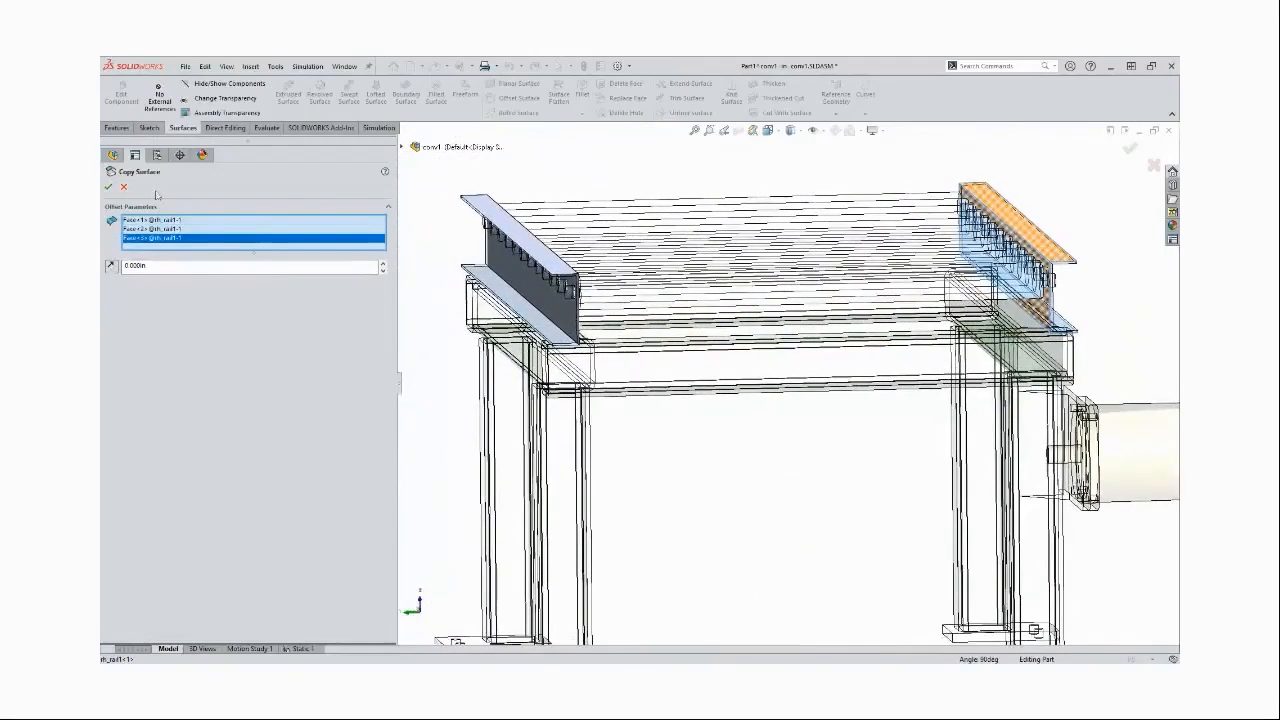
pyautogui.click(111, 188)
# Copy the top face of Foot<4> as a zero-distance offset surface, removing the preselected rail surface from the selection
pyautogui.moveTo(680, 535); pyautogui.dragTo(704, 517, button='middle')
pyautogui.click(520, 99)
pyautogui.click(574, 494)
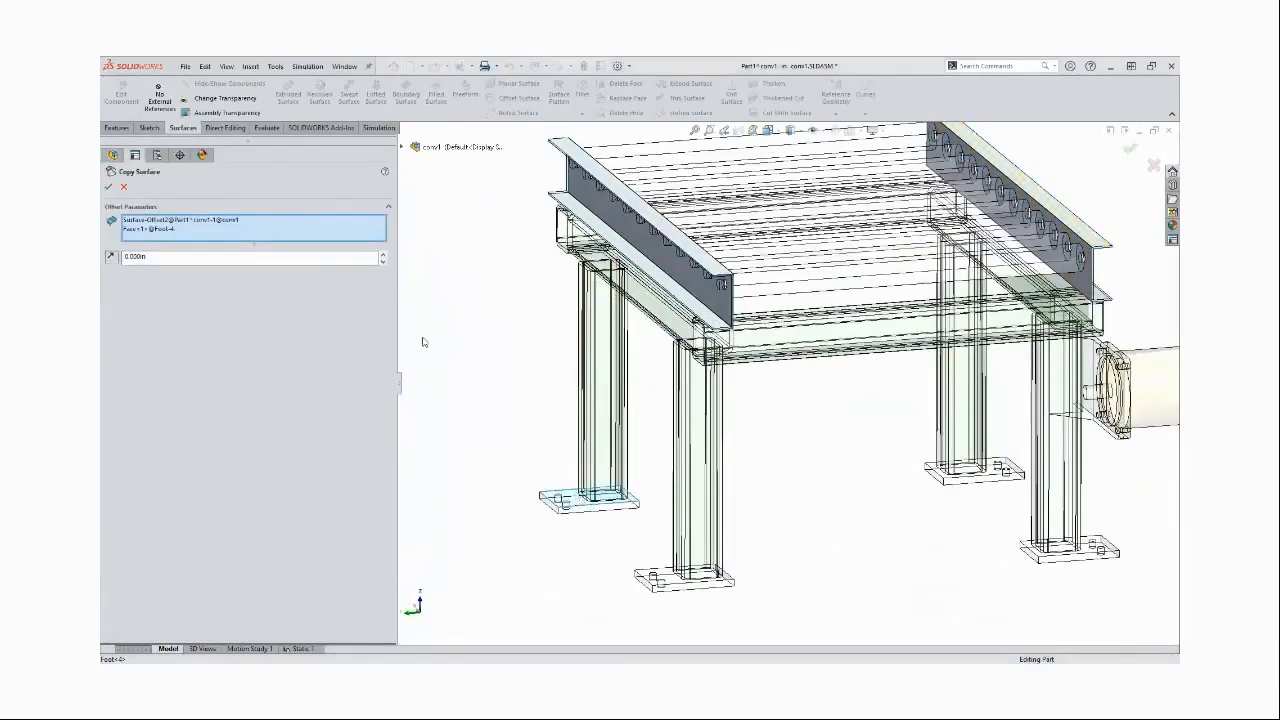
pyautogui.click(705, 363)
pyautogui.rightClick(185, 219)
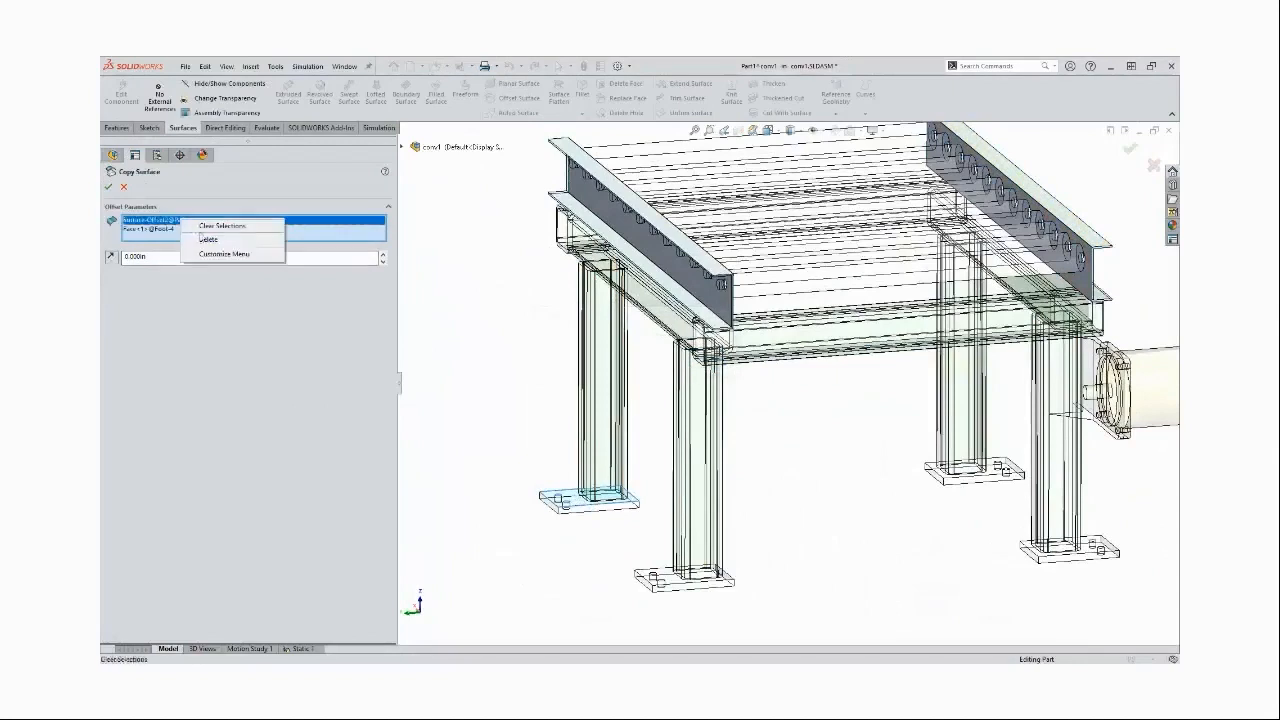
pyautogui.click(212, 234)
pyautogui.click(108, 188)
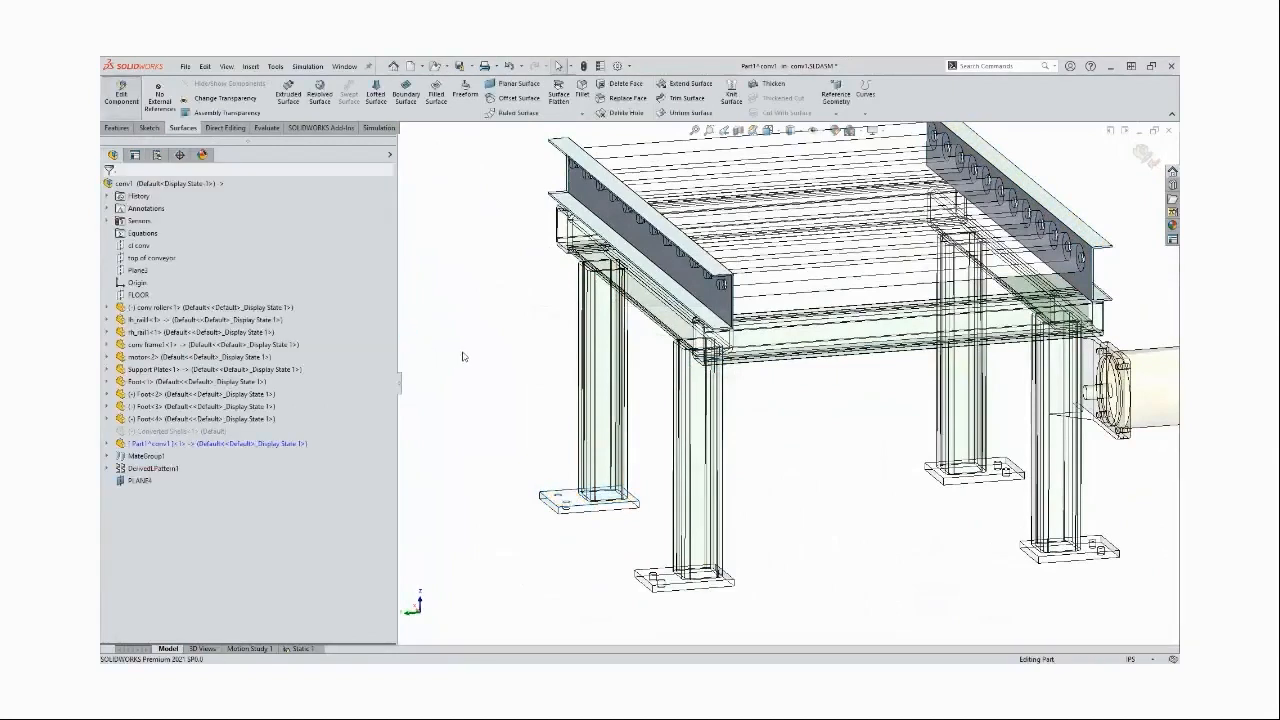
# Create separate zero-distance offset surfaces from the top faces of Foot<2> and the far foot on the motor side
pyautogui.click(526, 102)
pyautogui.click(680, 585)
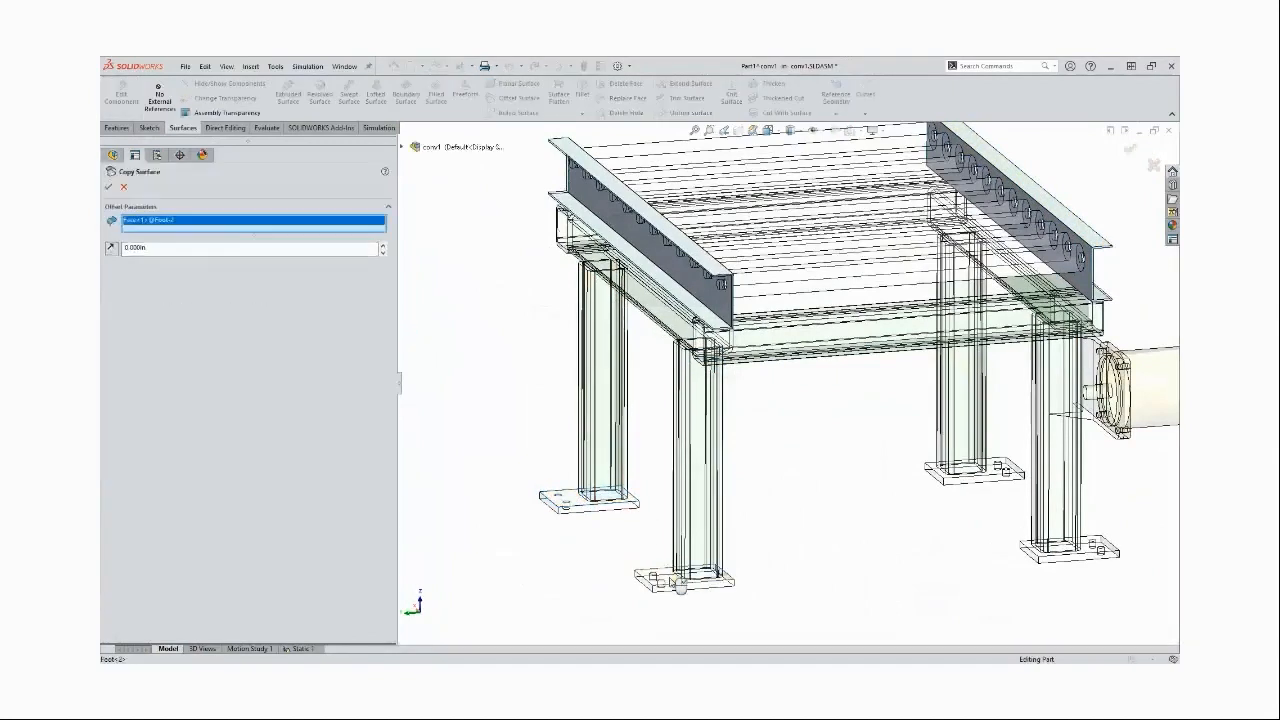
pyautogui.click(109, 188)
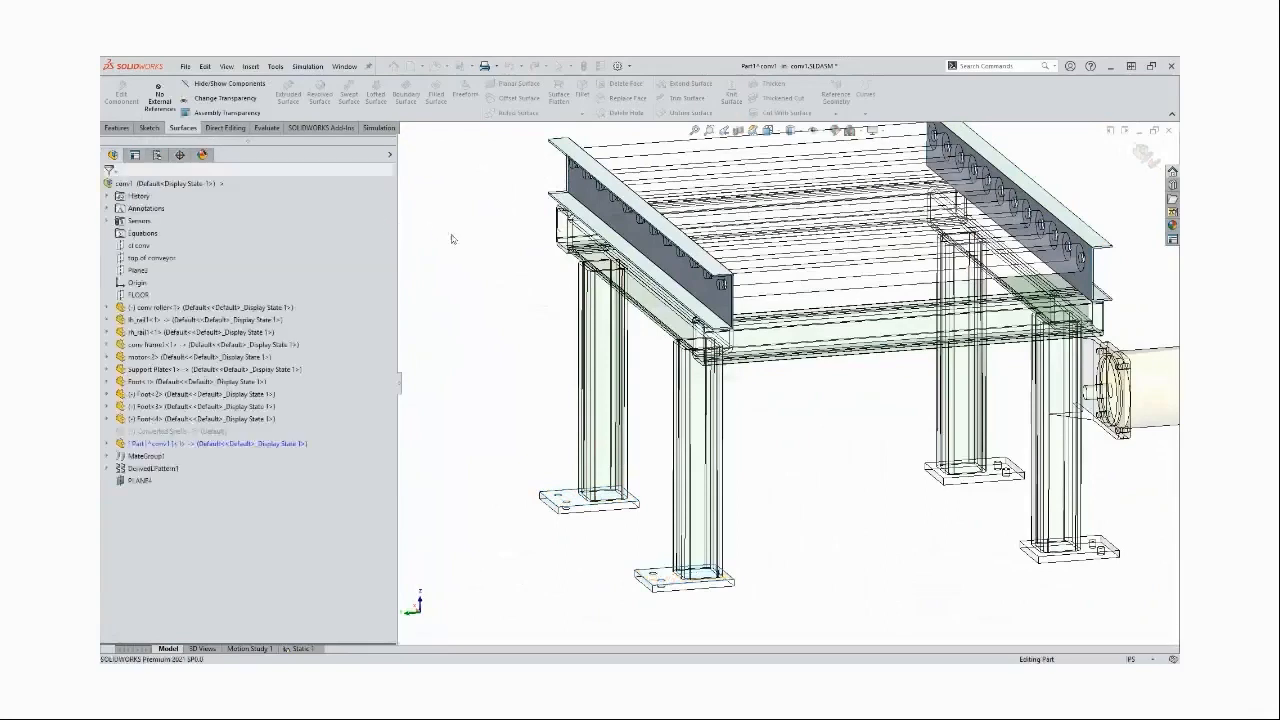
pyautogui.click(510, 103)
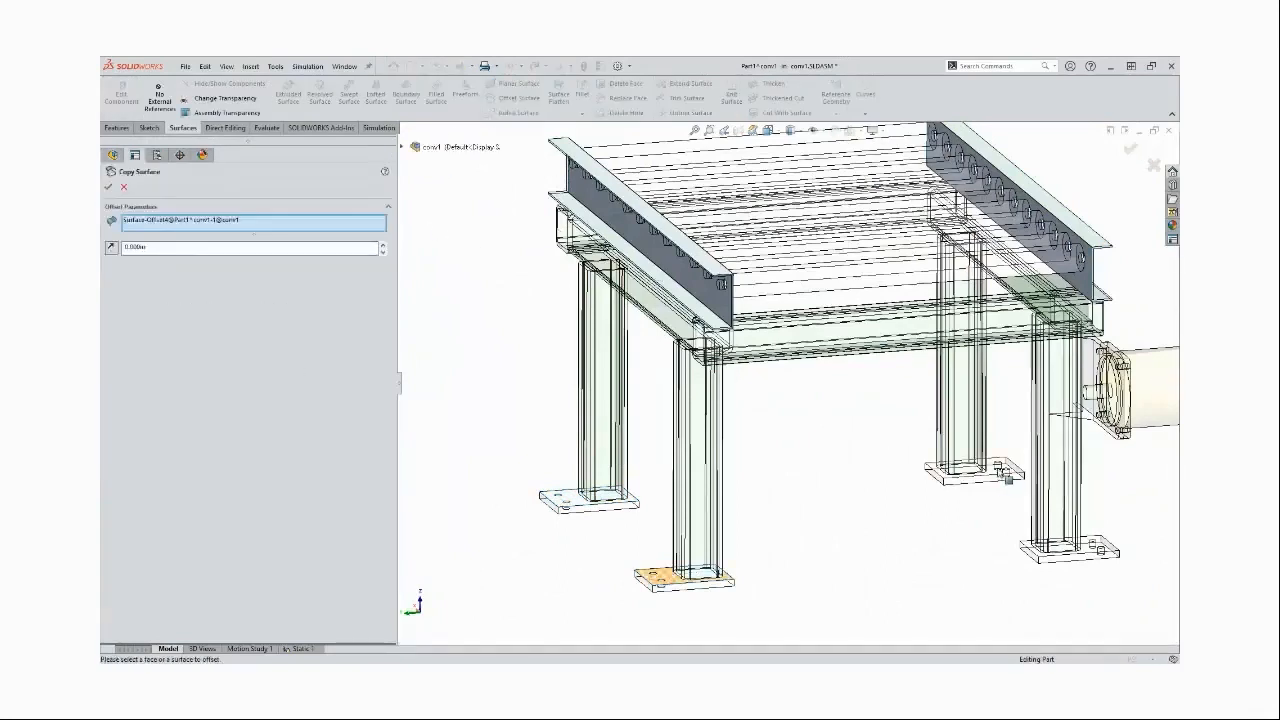
pyautogui.rightClick(277, 220)
pyautogui.click(316, 226)
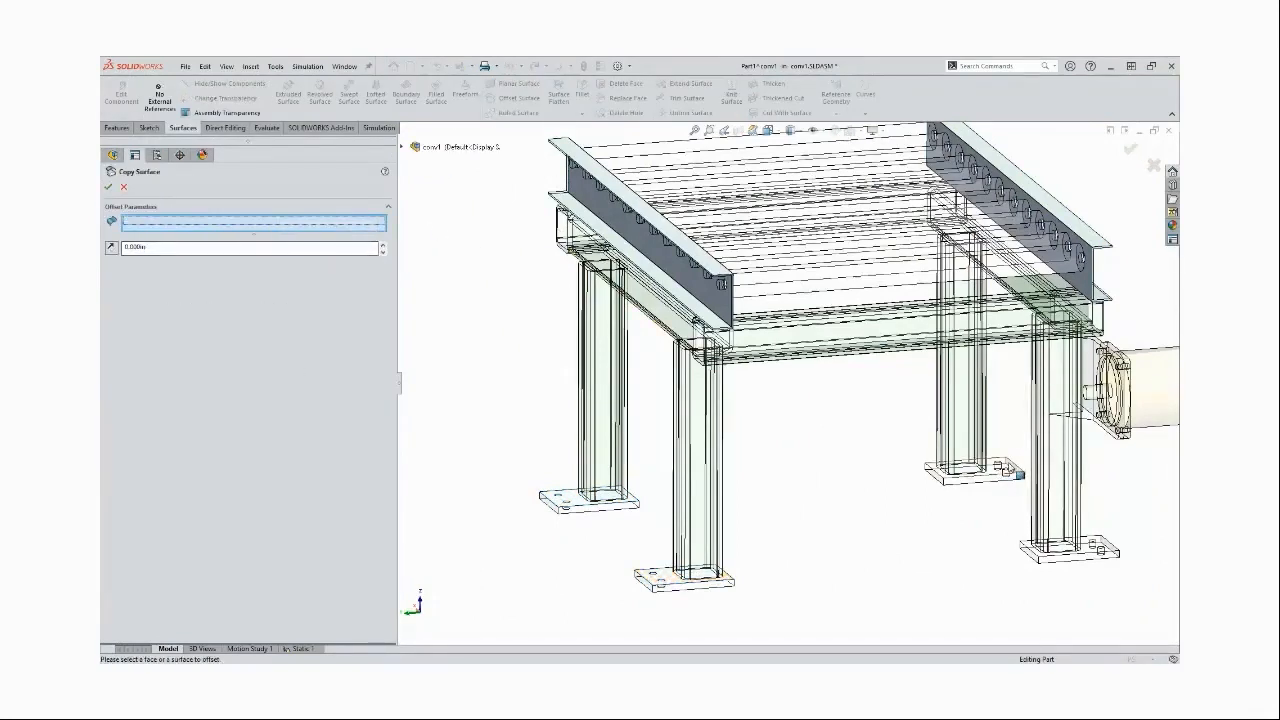
pyautogui.click(1000, 465)
pyautogui.click(109, 188)
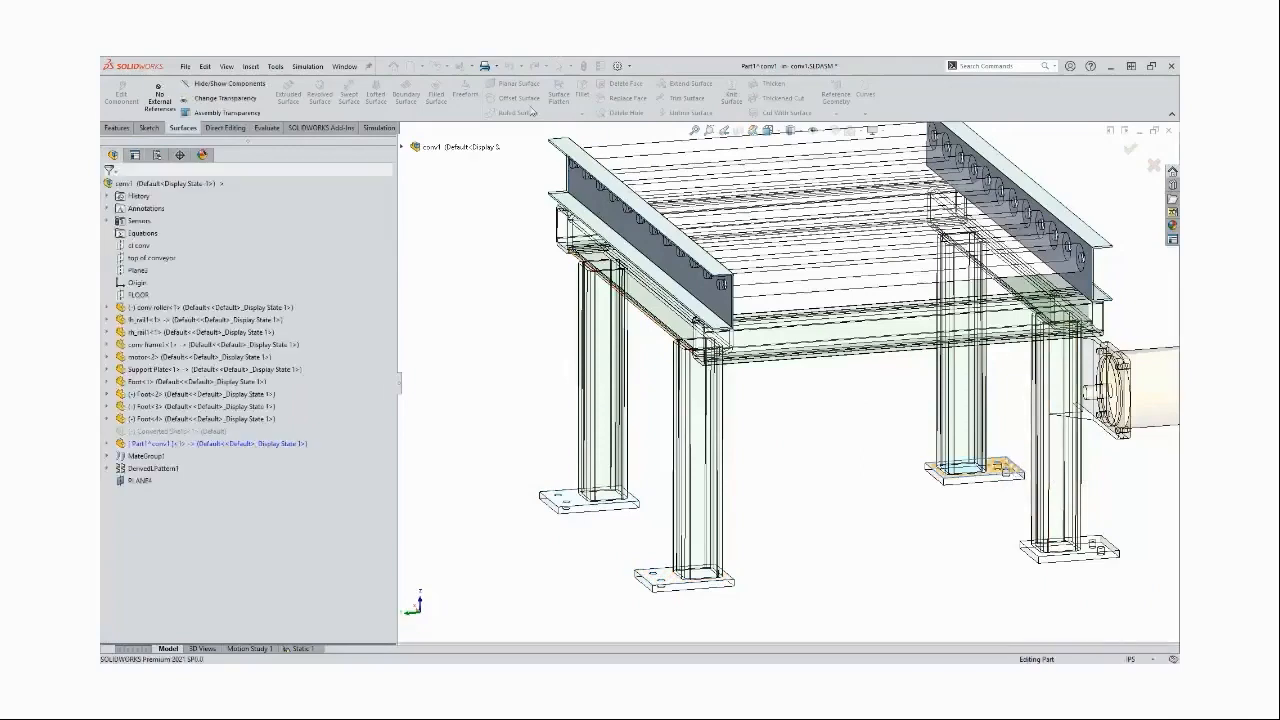
# Copy the top face of Foot<1> as a zero-distance offset surface and return from part editing to the assembly
pyautogui.click(512, 100)
pyautogui.click(1098, 550)
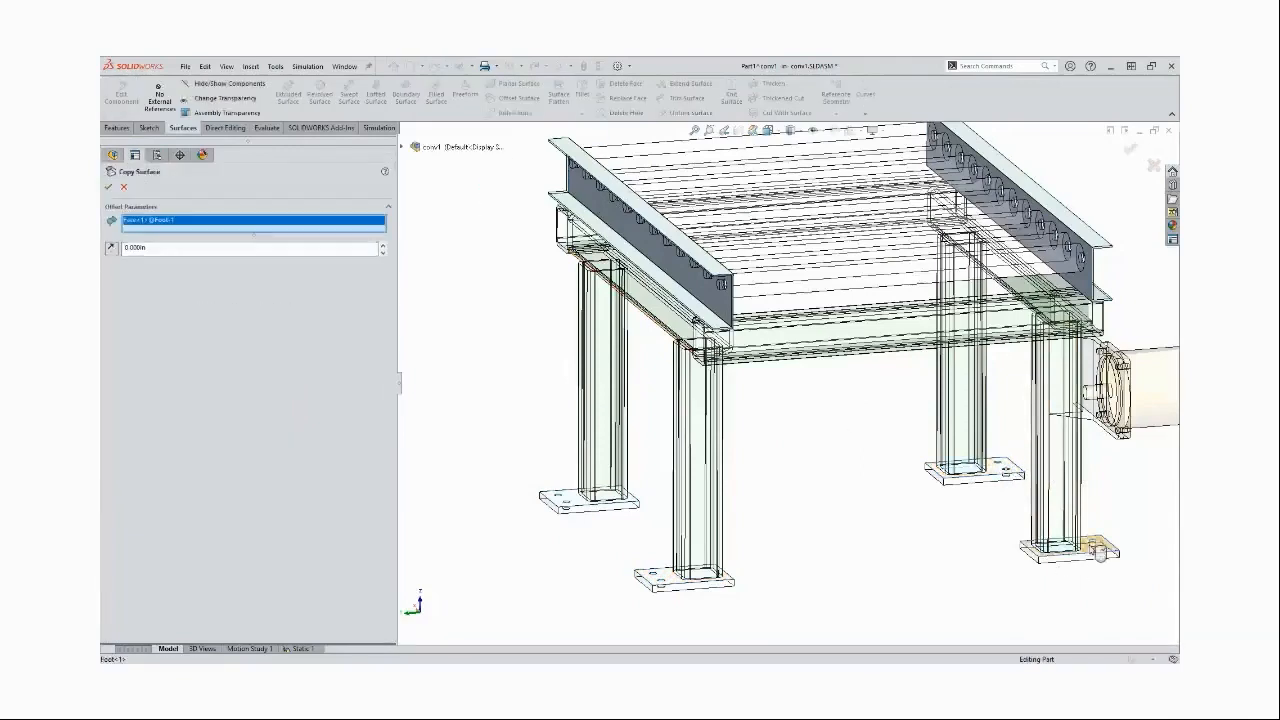
pyautogui.click(109, 188)
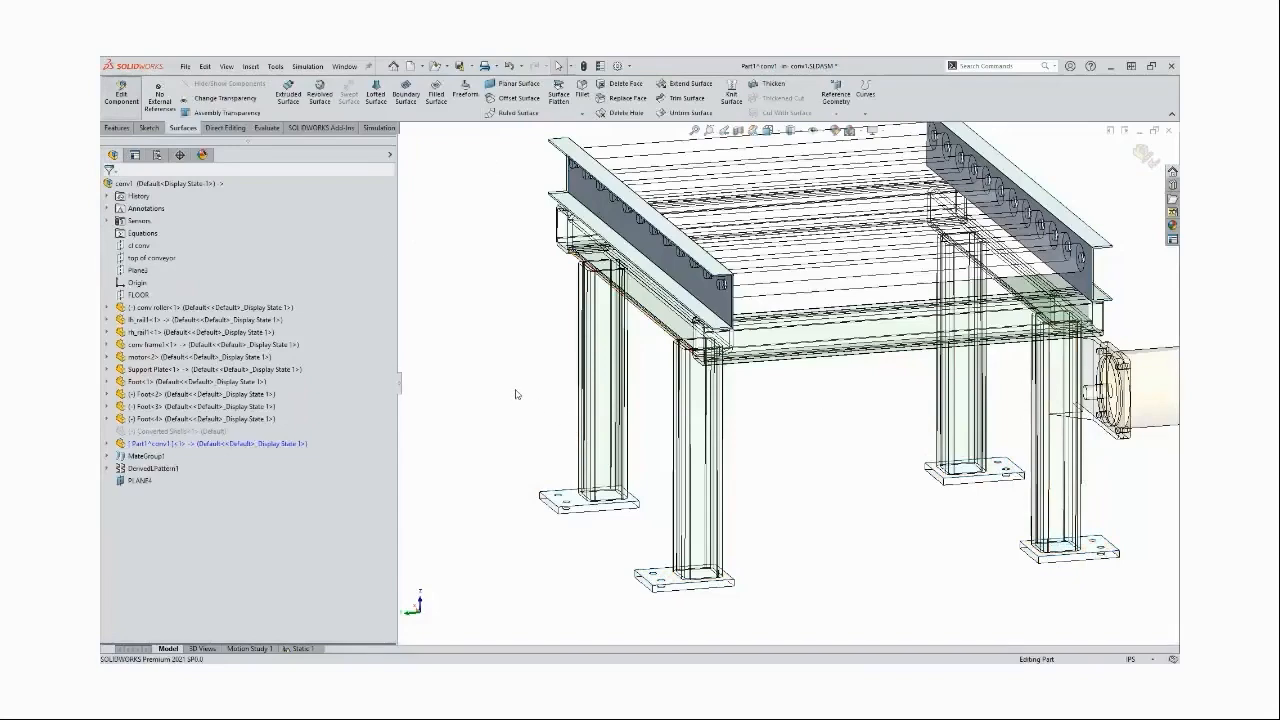
pyautogui.click(1143, 154)
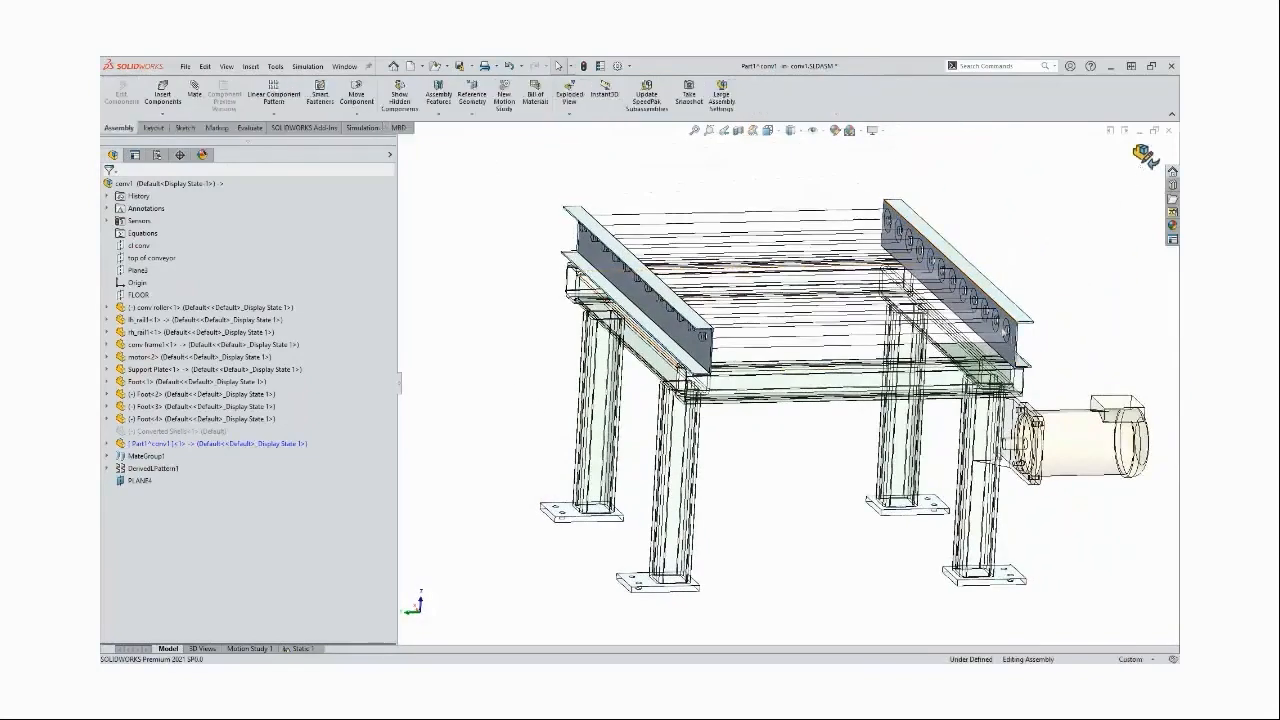
pyautogui.moveTo(973, 391); pyautogui.dragTo(958, 399, button='middle')
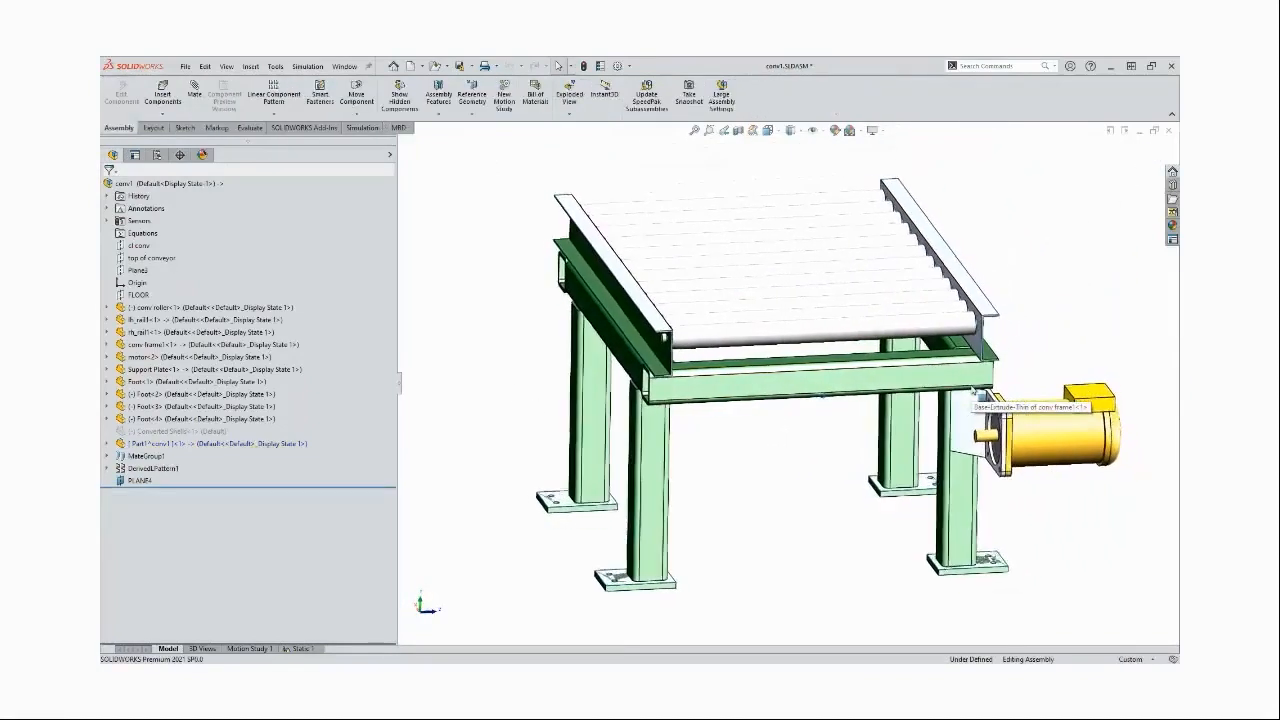
# Suppress the lh_rail1 and rh_rail1 rails and all four Foot components in the conv1 assembly
pyautogui.click(163, 444)
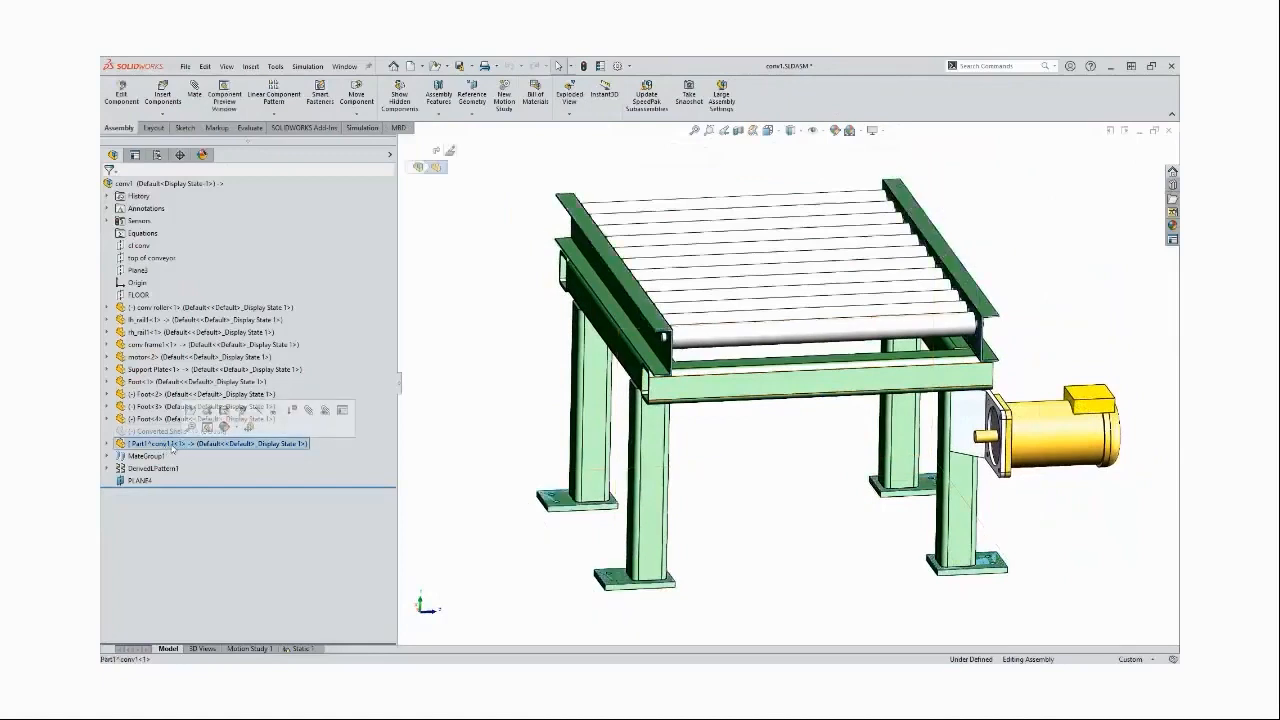
pyautogui.click(146, 320)
pyautogui.keyDown('ctrl'); pyautogui.click(145, 332); pyautogui.keyUp('ctrl')
pyautogui.keyDown('ctrl'); pyautogui.click(145, 381); pyautogui.keyUp('ctrl')
pyautogui.keyDown('ctrl'); pyautogui.click(150, 394); pyautogui.keyUp('ctrl')
pyautogui.keyDown('ctrl'); pyautogui.click(156, 407); pyautogui.keyUp('ctrl')
pyautogui.keyDown('ctrl'); pyautogui.click(156, 419); pyautogui.keyUp('ctrl')
pyautogui.rightClick(156, 419)
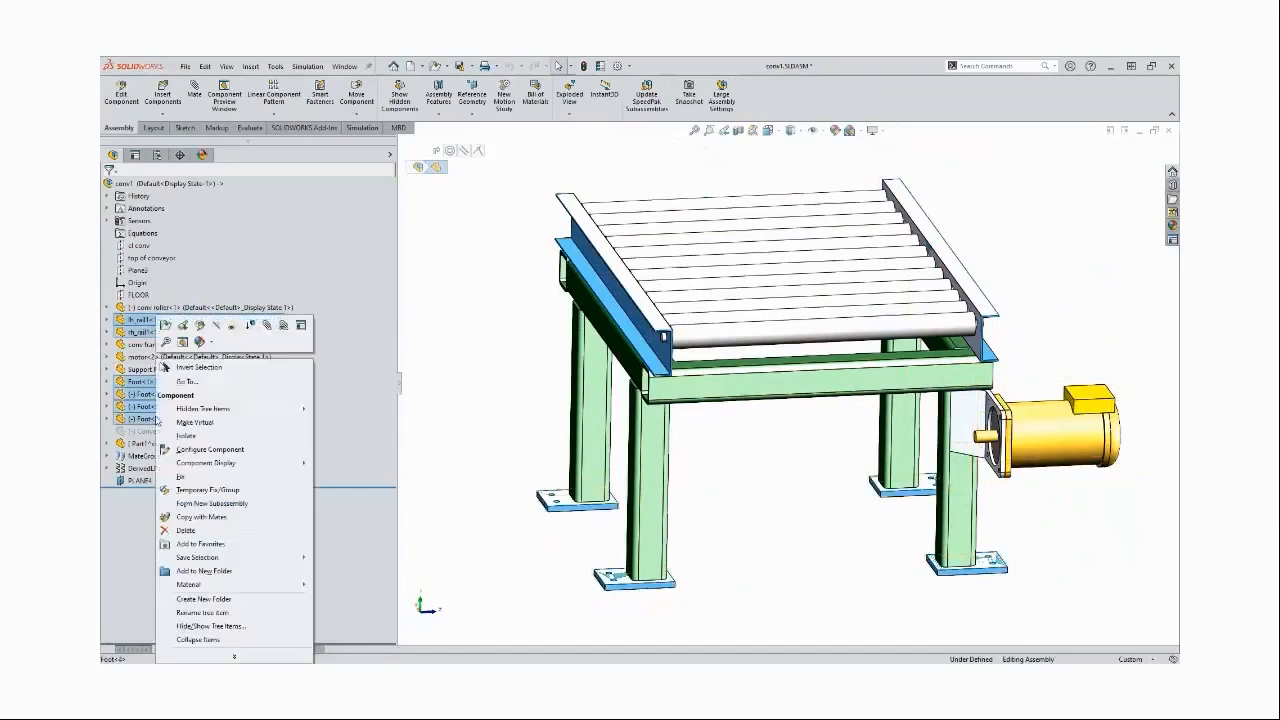
pyautogui.click(253, 328)
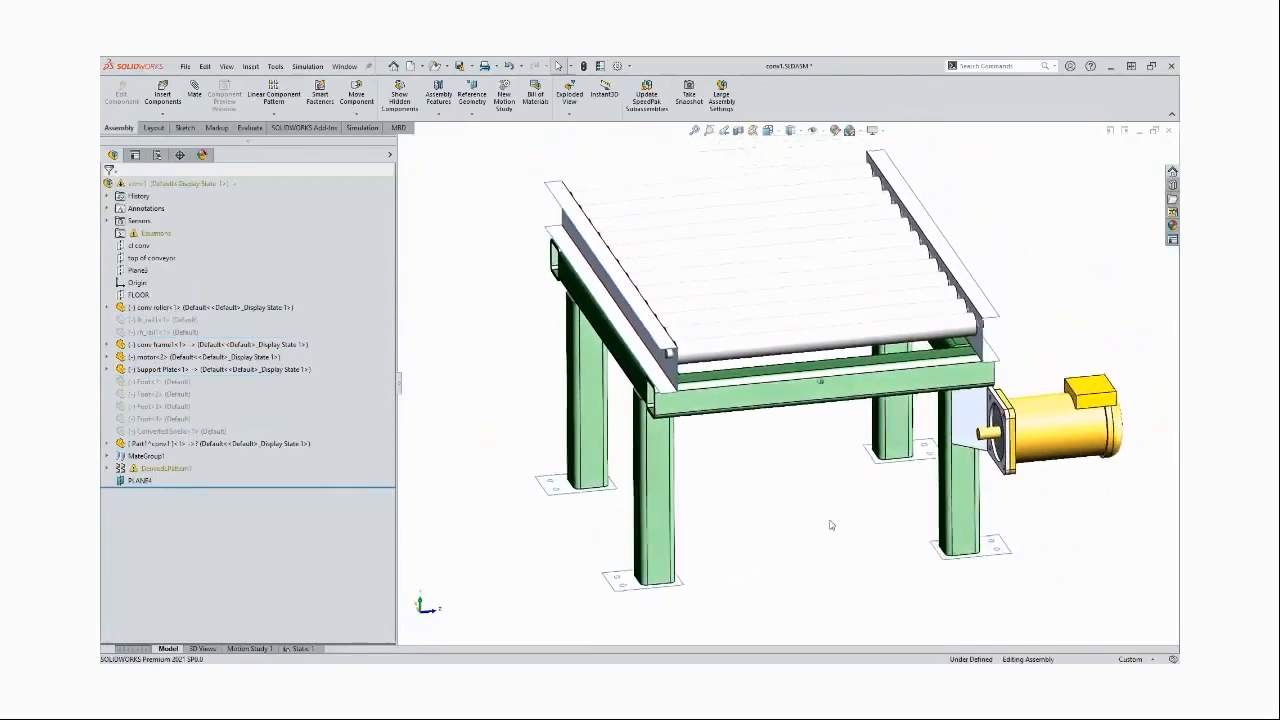
# Create a new static simulation study named Static 2 for the conveyor assembly
pyautogui.click(362, 127)
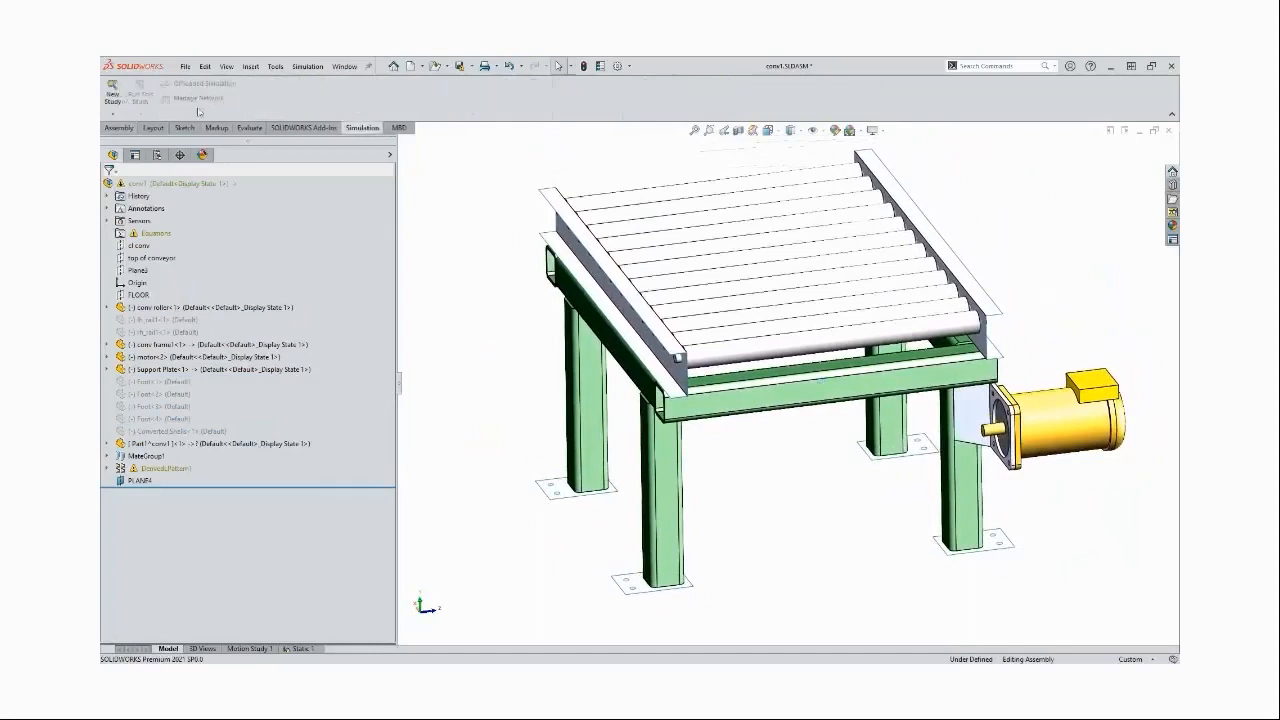
pyautogui.click(113, 90)
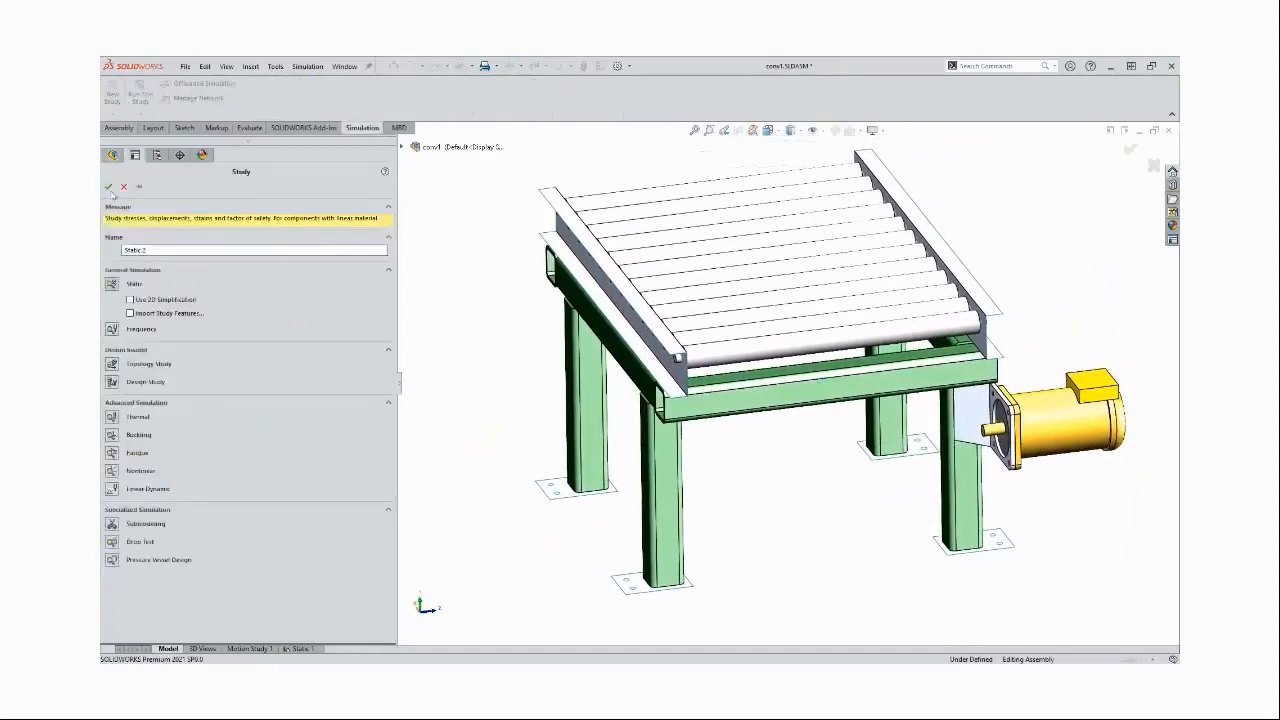
pyautogui.click(109, 187)
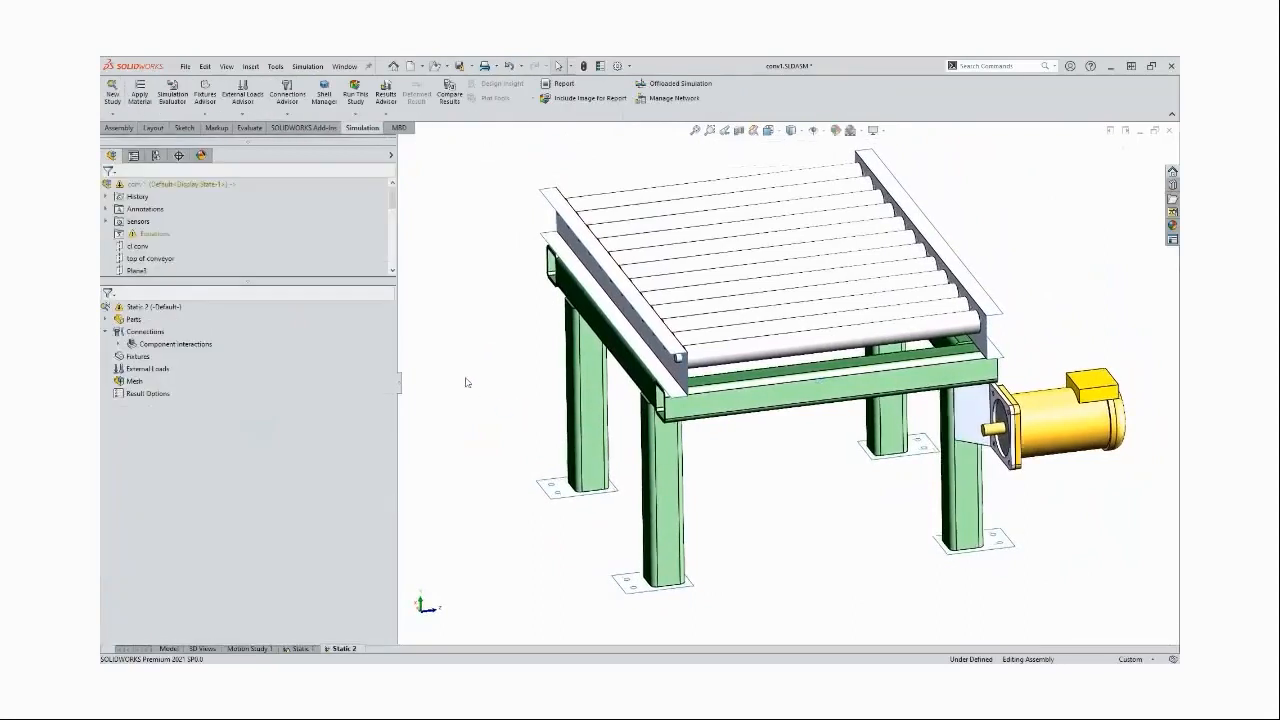
# Define all six surface bodies of the in-context part as thin shells 0.125 in thick
pyautogui.click(106, 319)
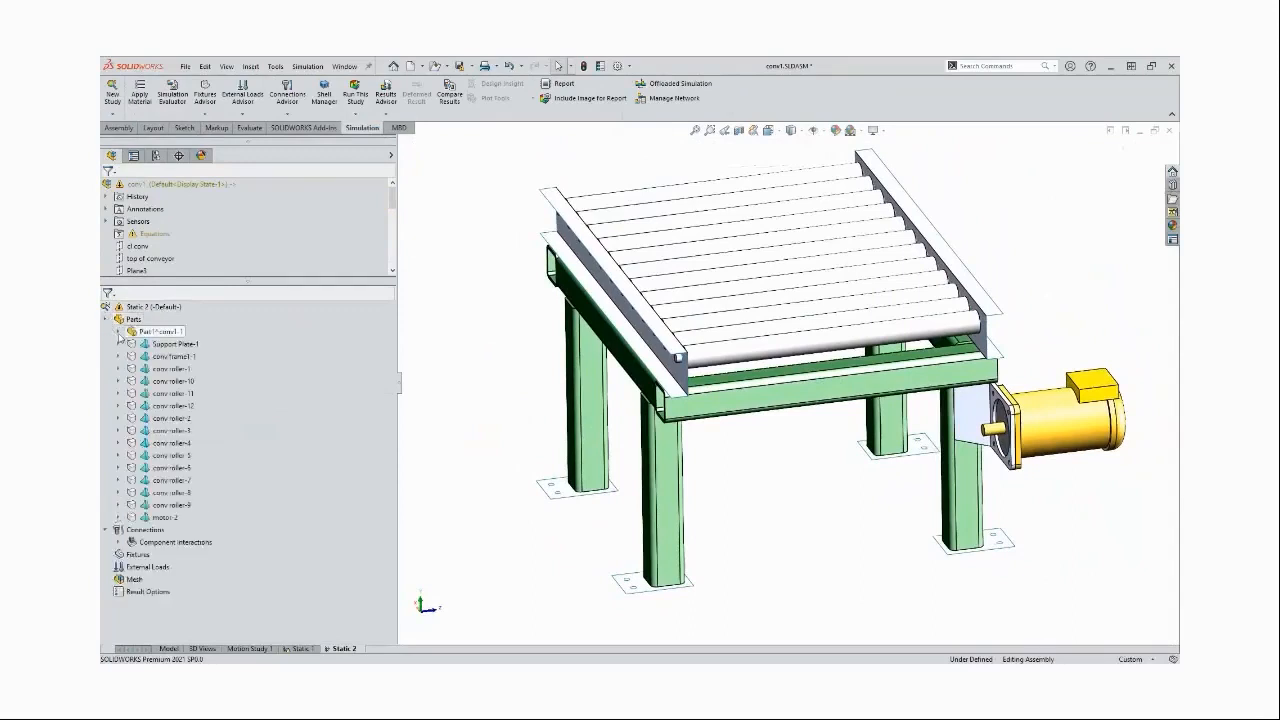
pyautogui.click(119, 332)
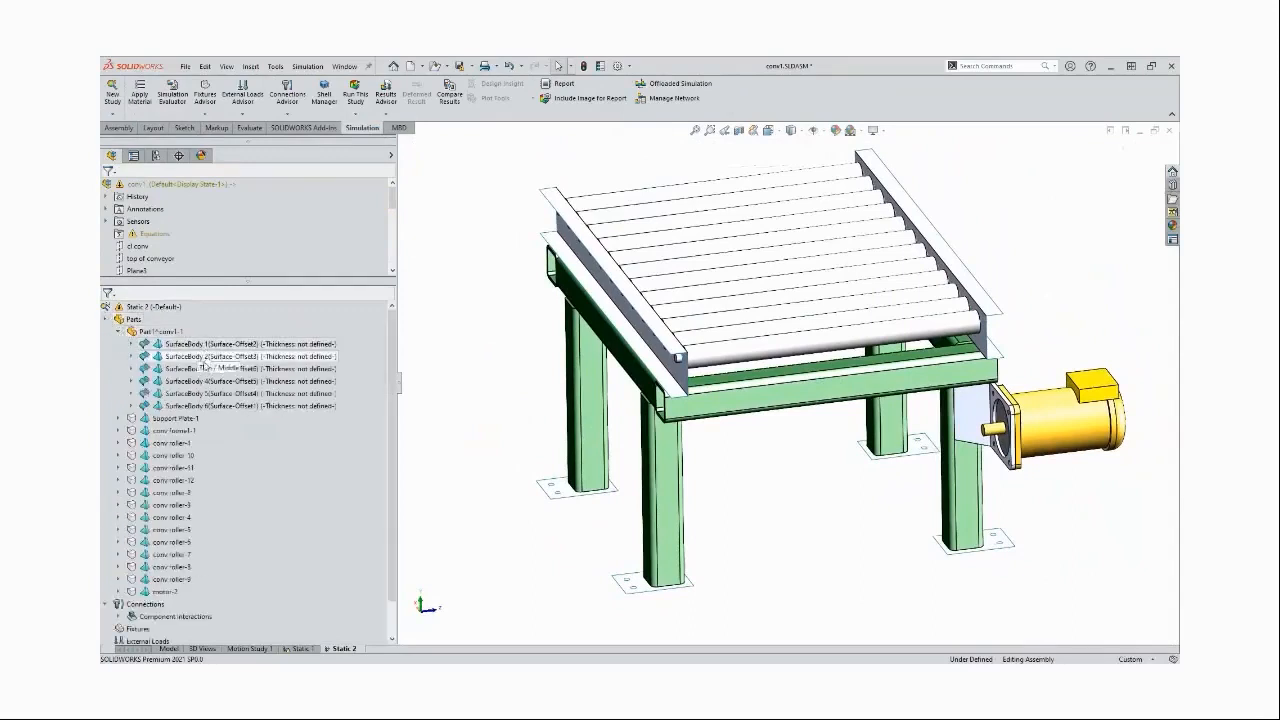
pyautogui.click(187, 345)
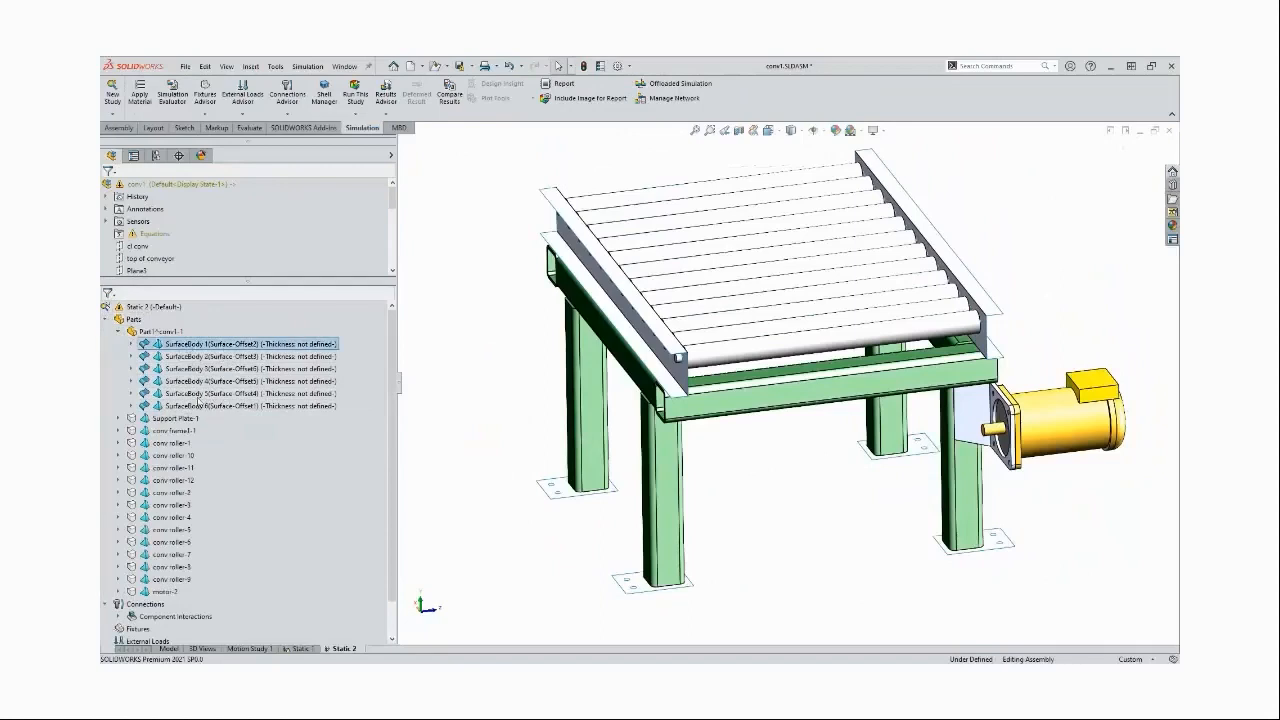
pyautogui.keyDown('shift'); pyautogui.click(202, 406); pyautogui.keyUp('shift')
pyautogui.rightClick(202, 406)
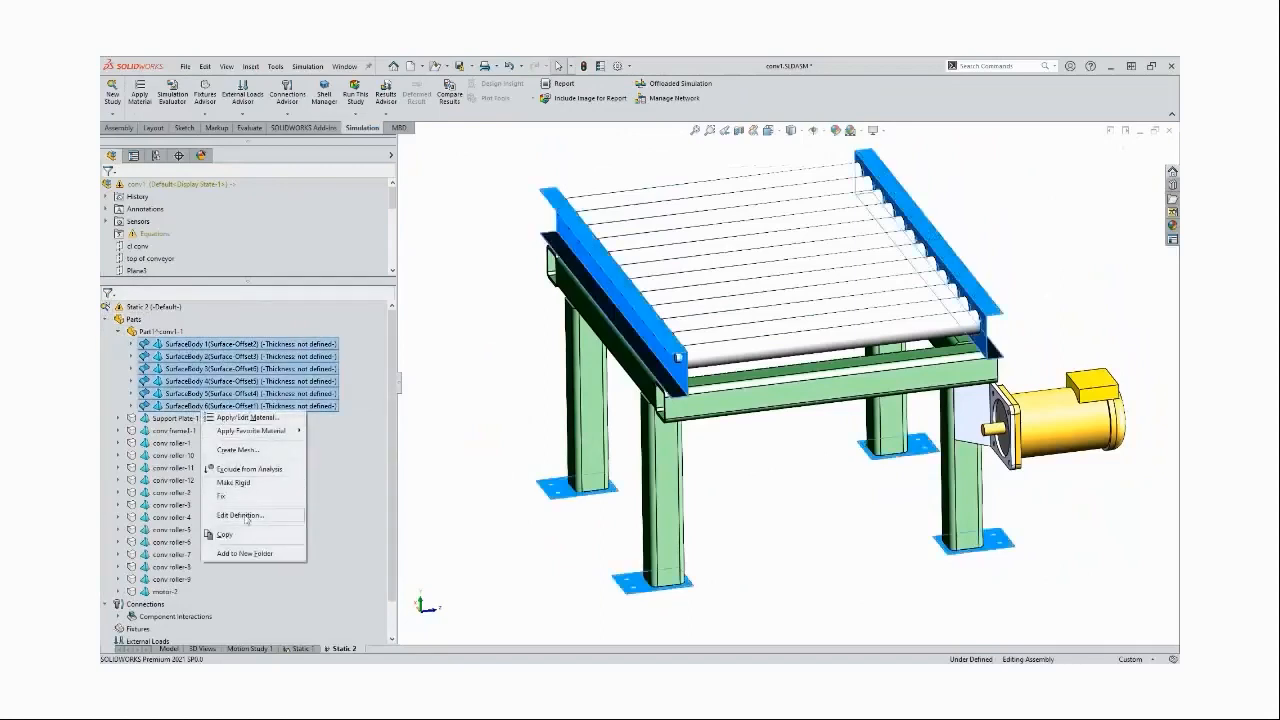
pyautogui.click(243, 515)
pyautogui.doubleClick(172, 258)
pyautogui.press('BackSpace')
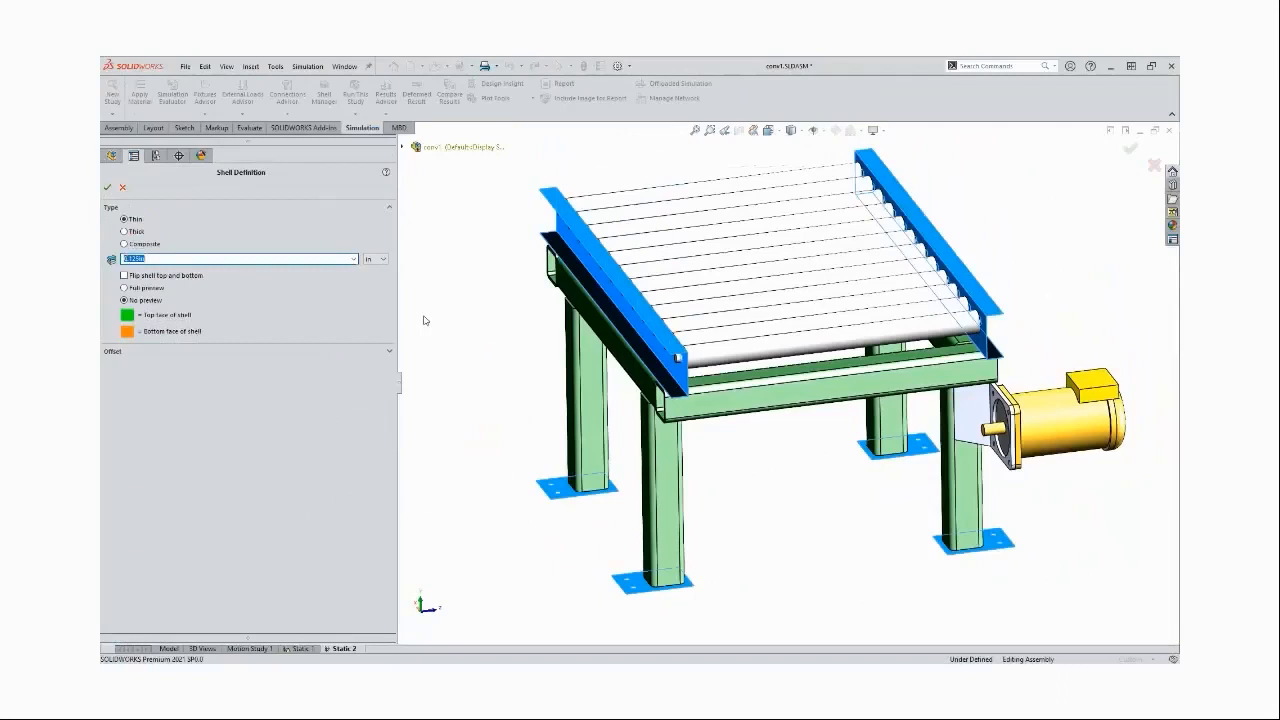
pyautogui.click(107, 189)
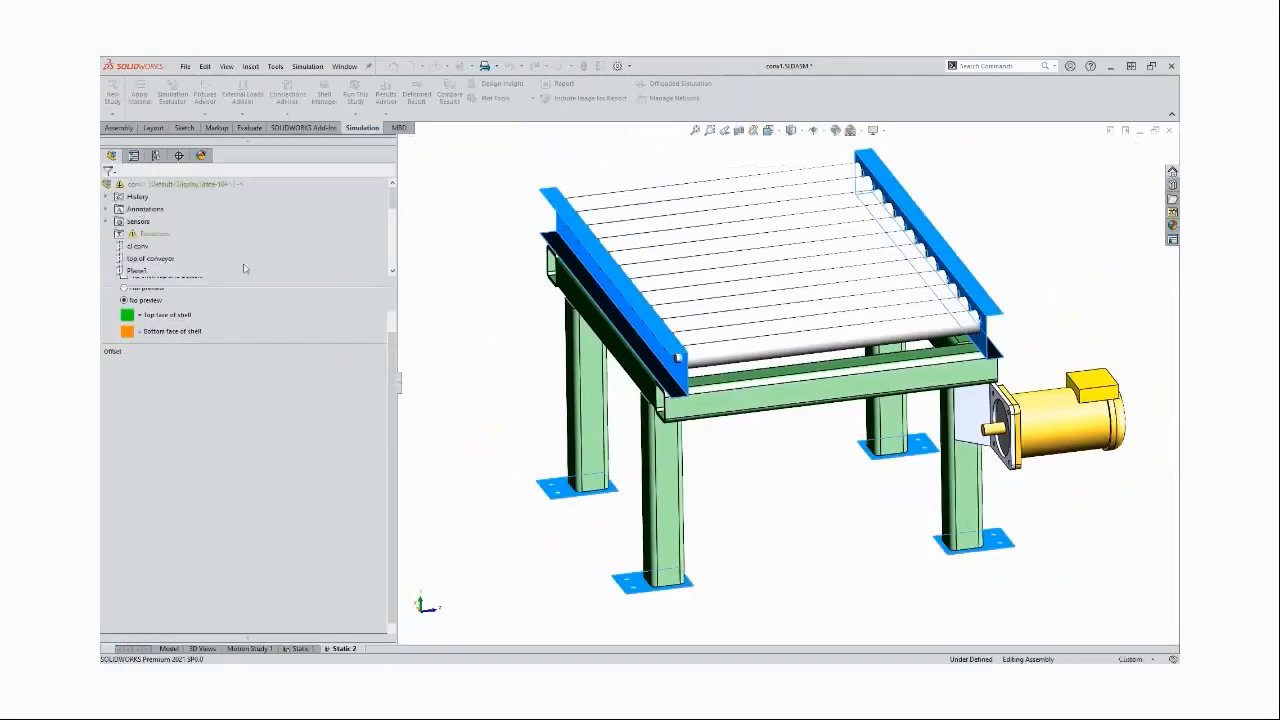
# Mesh the Static 2 study with the default mesh density and view the meshed conveyor from a lower angle
pyautogui.rightClick(131, 628)
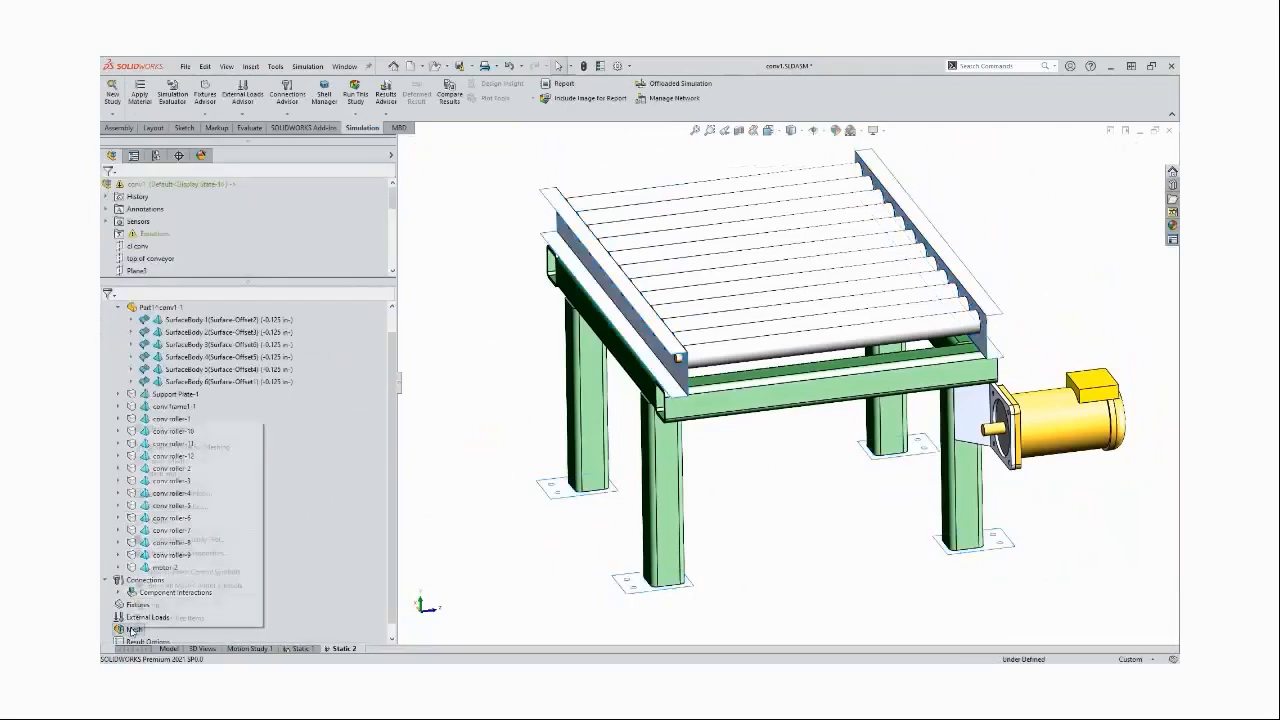
pyautogui.click(194, 459)
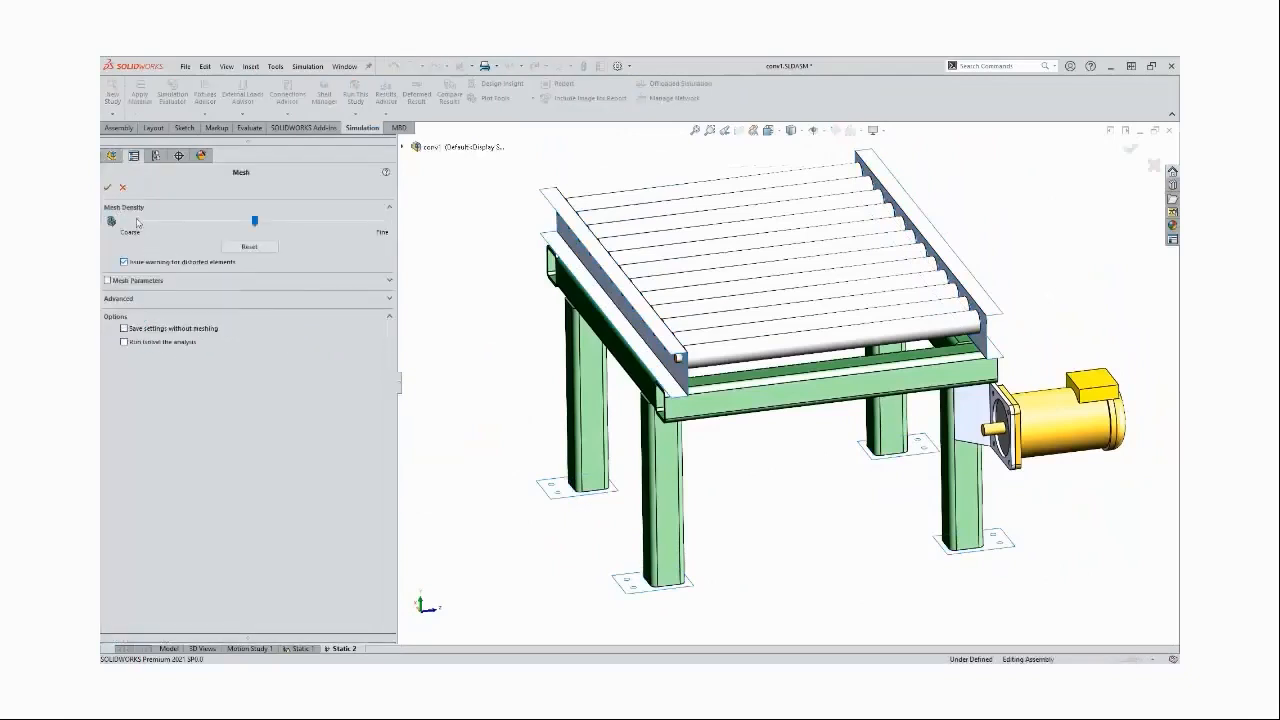
pyautogui.click(107, 188)
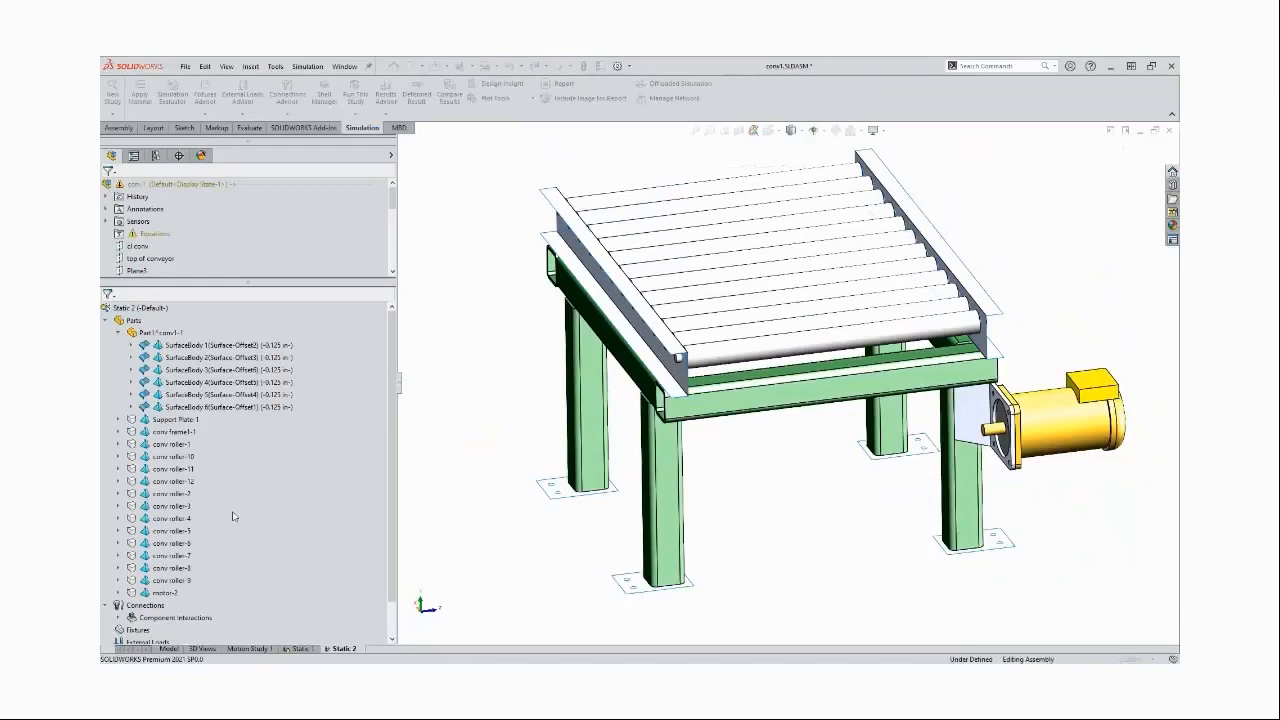
pyautogui.scroll(-1, 271, 590)
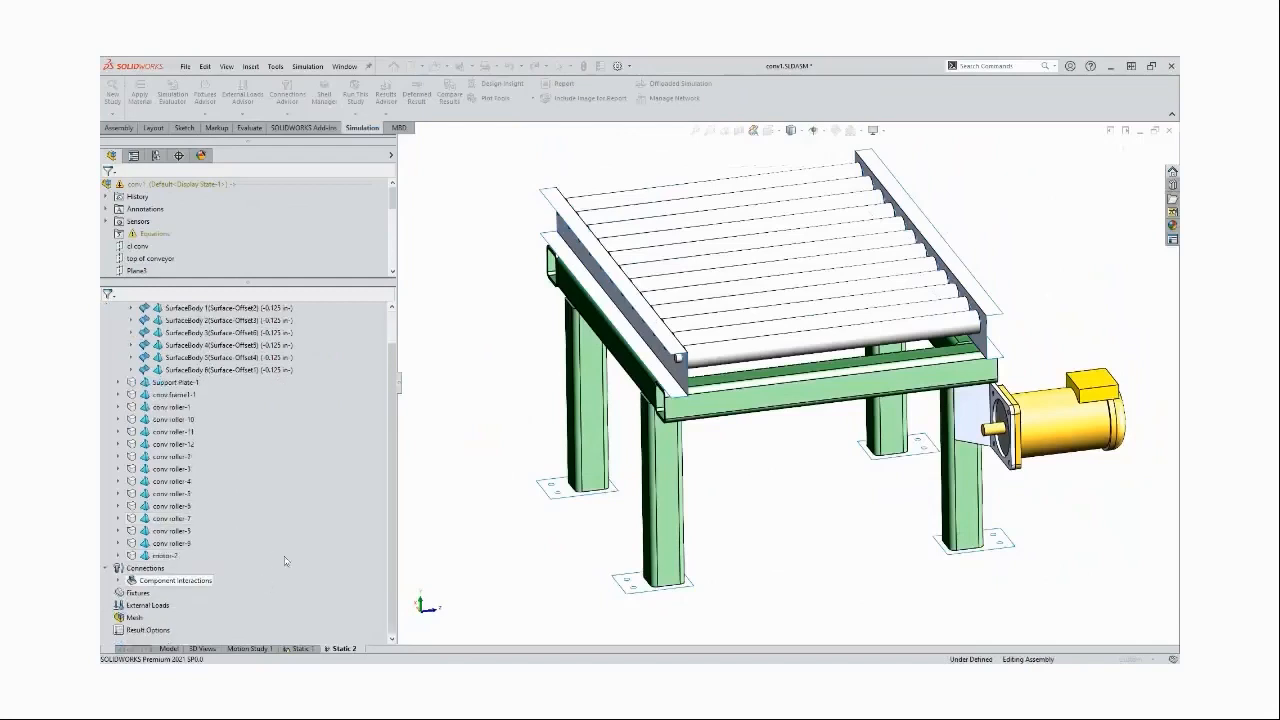
pyautogui.moveTo(497, 528); pyautogui.dragTo(499, 508, button='middle')
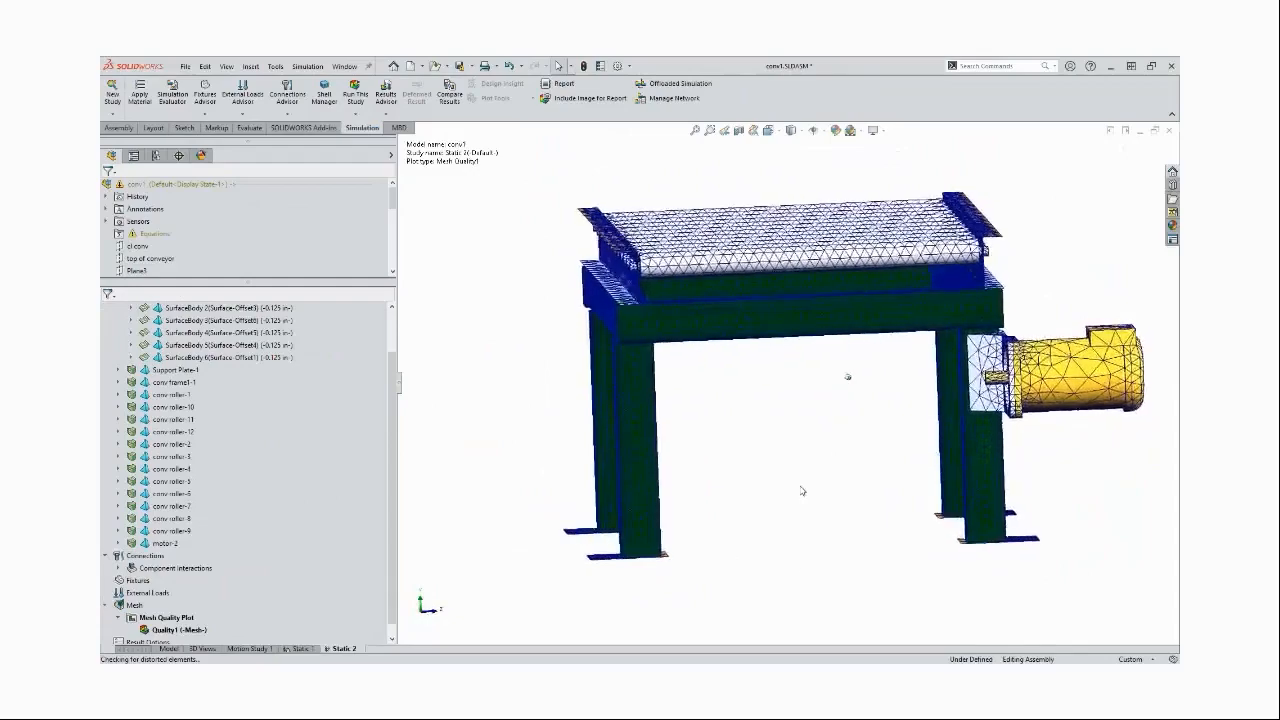
# Close the conv1 assembly and switch to the slide presentation, advancing to the gantry analysis case study
pyautogui.click(1169, 131)
pyautogui.click(327, 238)
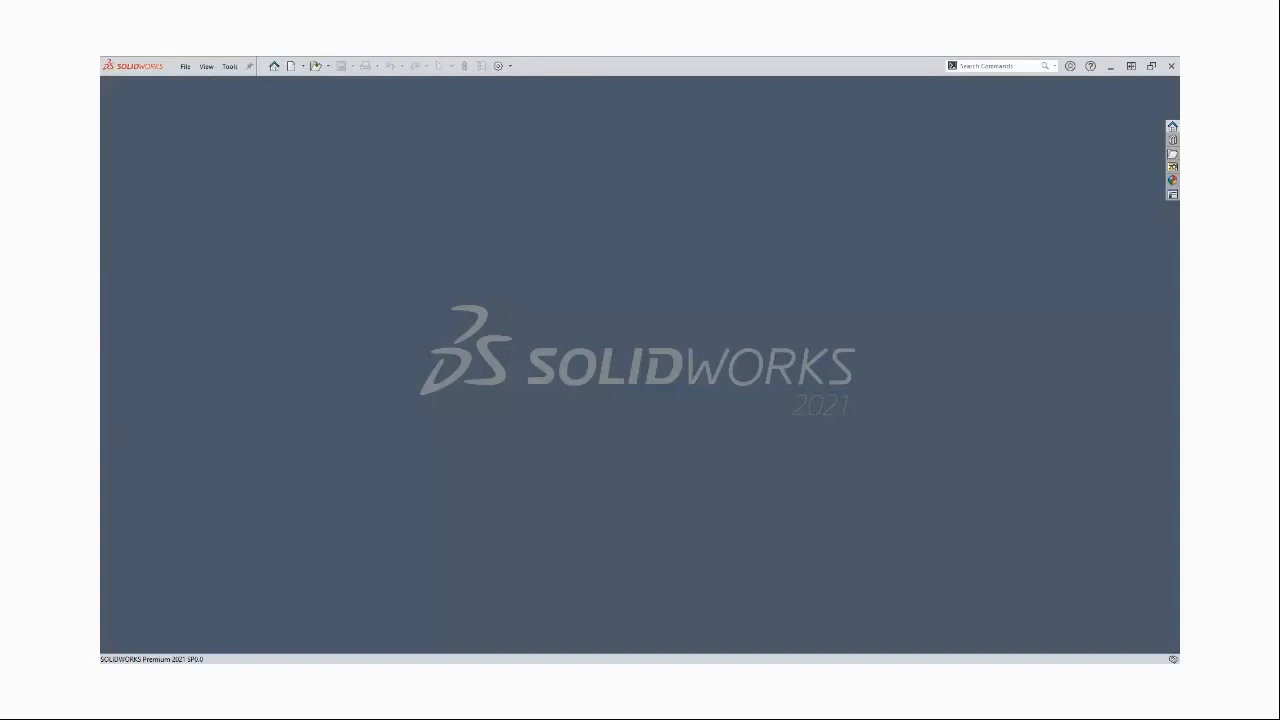
pyautogui.hotkey('alt', 'Tab')
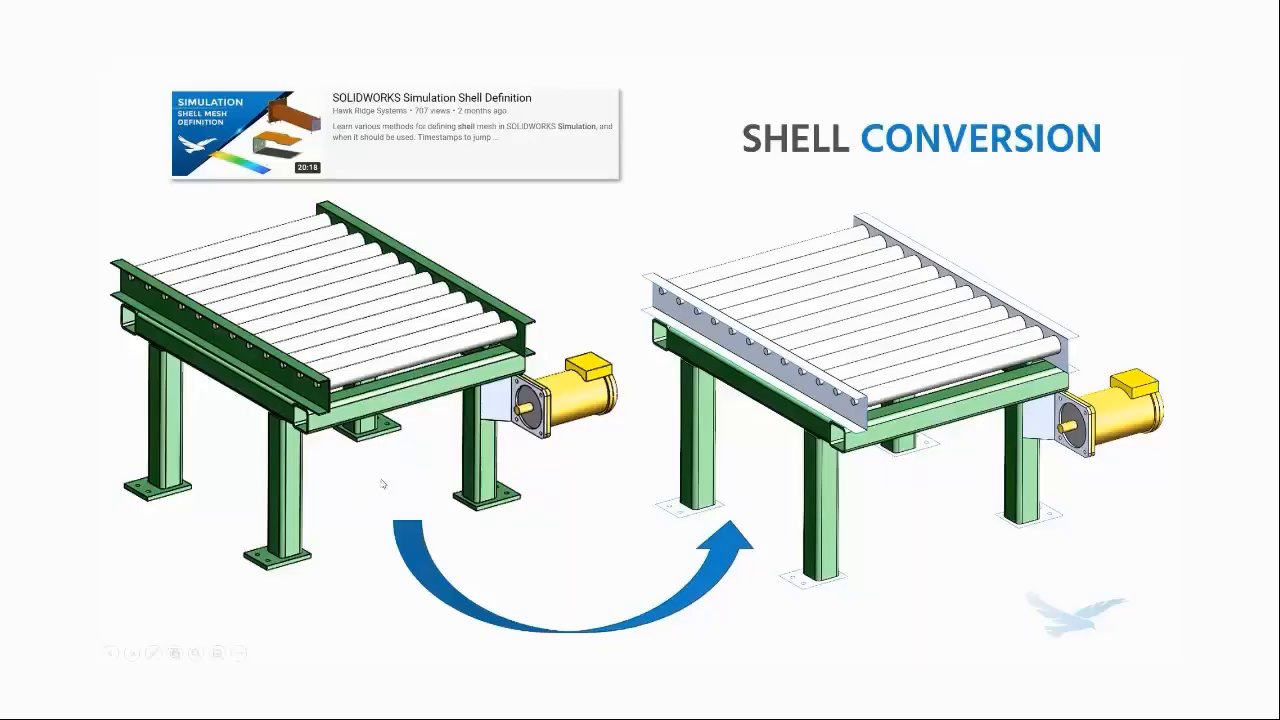
pyautogui.click(521, 514)
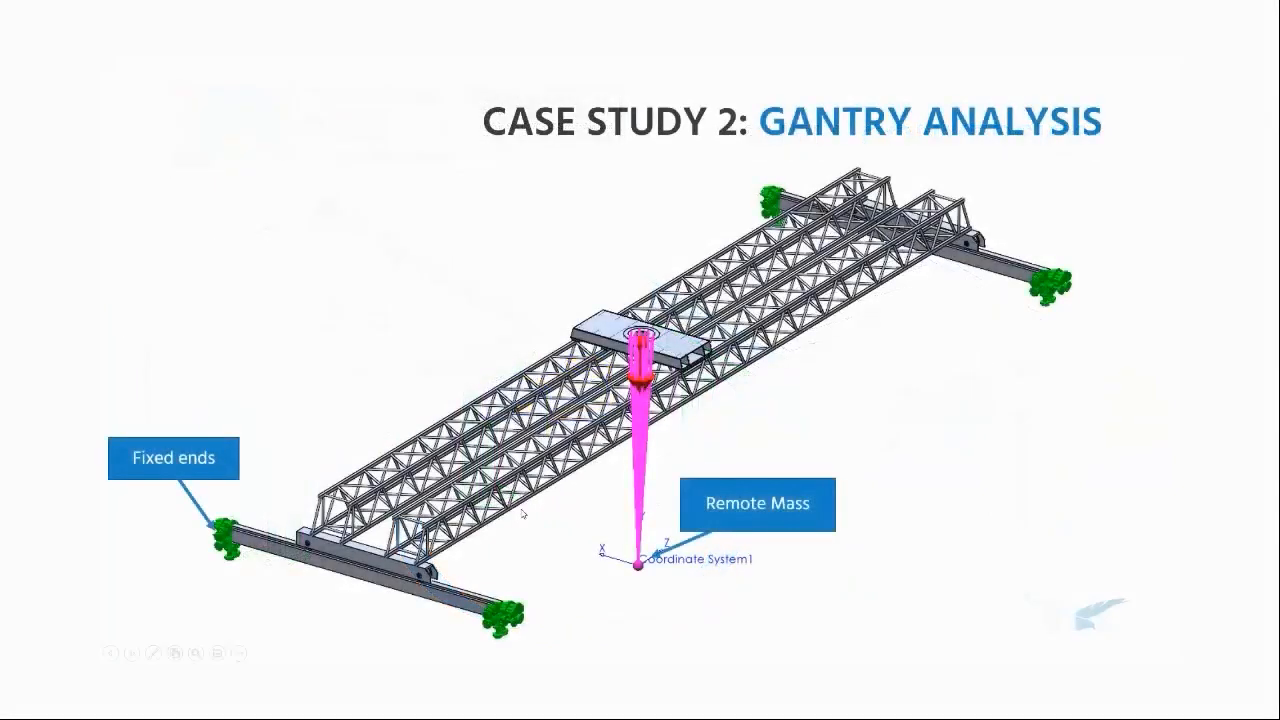
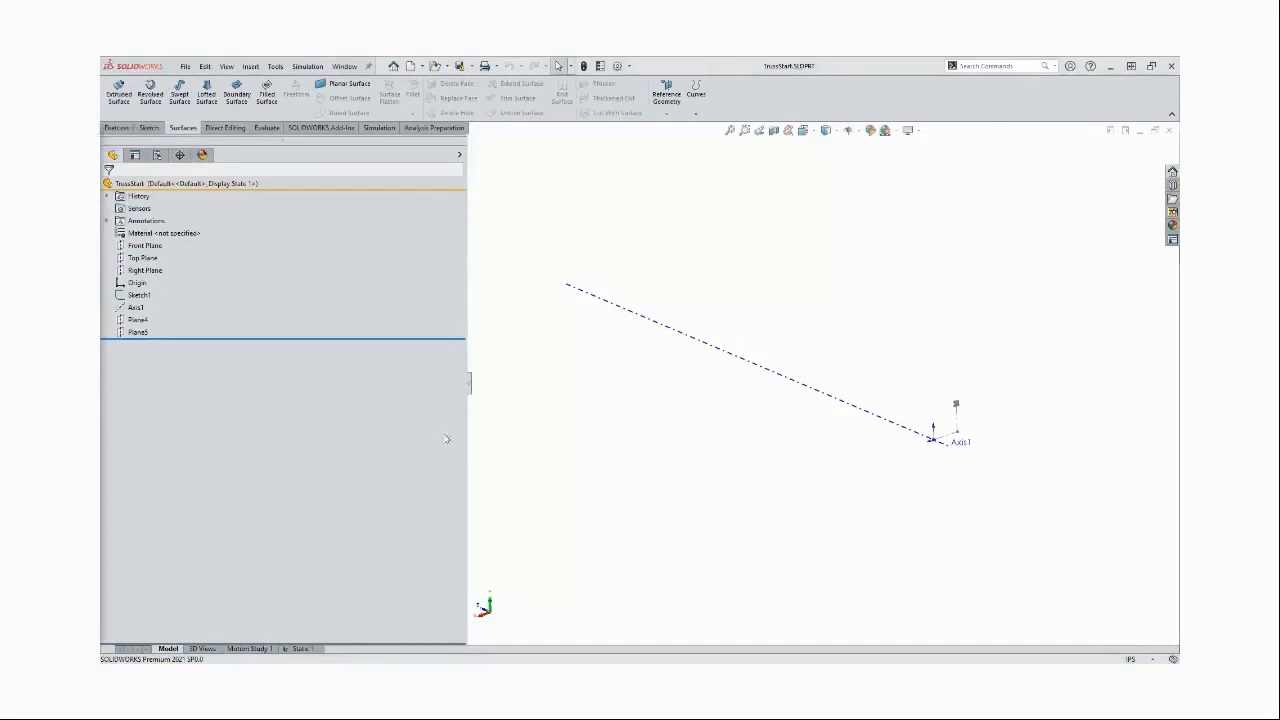
# Extrude Sketch1 of the TrussStart part as a blind surface 60 in deep from the sketch plane
pyautogui.scroll(-1, 962, 438)
pyautogui.scroll(-2, 965, 440)
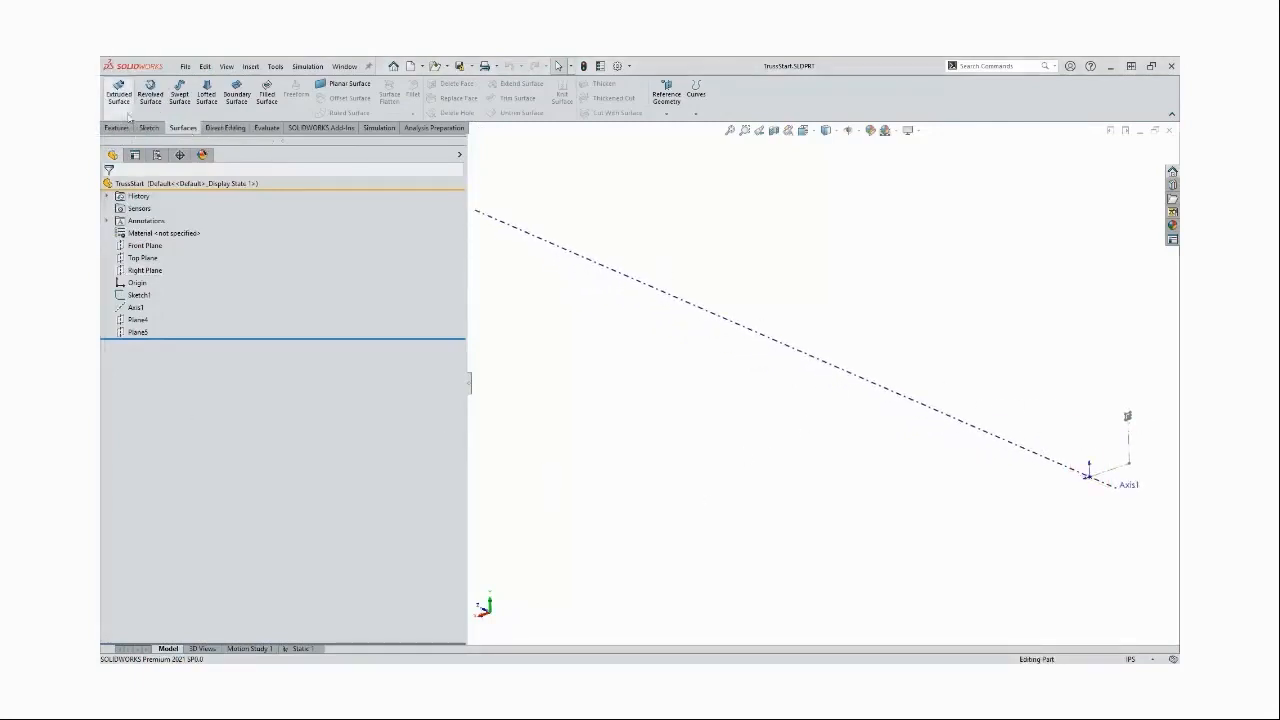
pyautogui.click(139, 295)
pyautogui.click(119, 92)
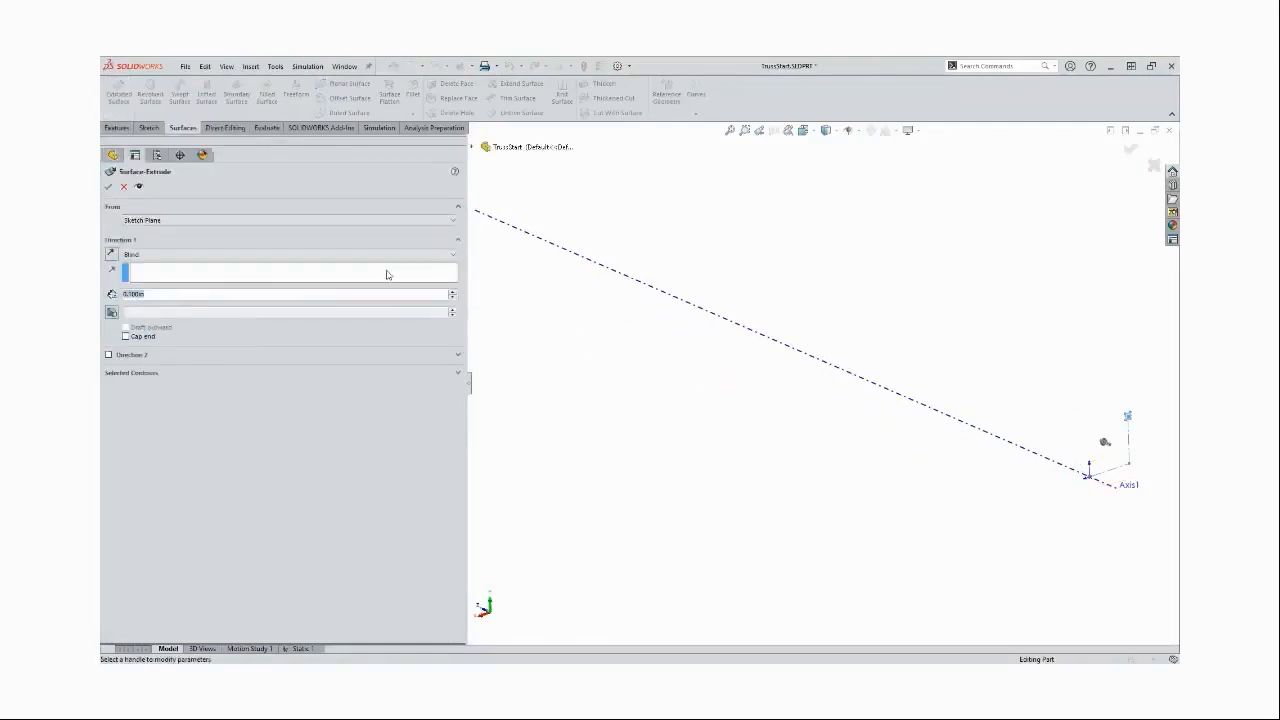
pyautogui.write('60')
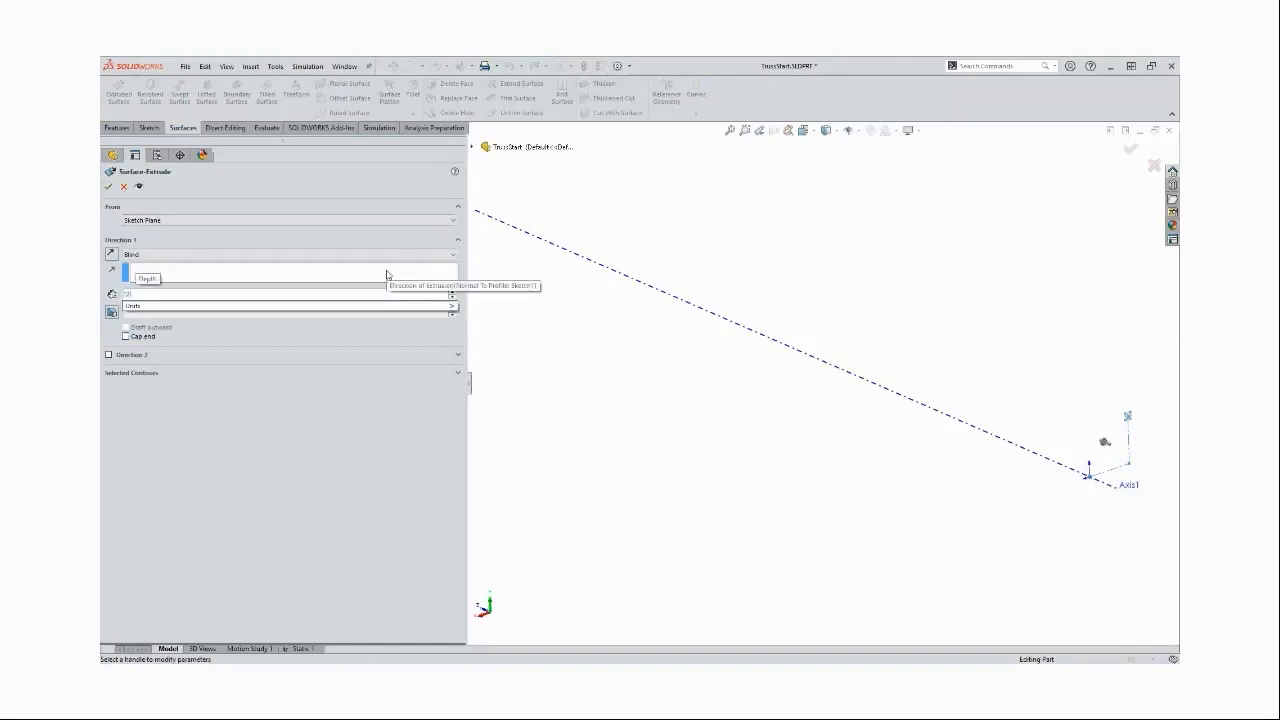
pyautogui.press('Return')
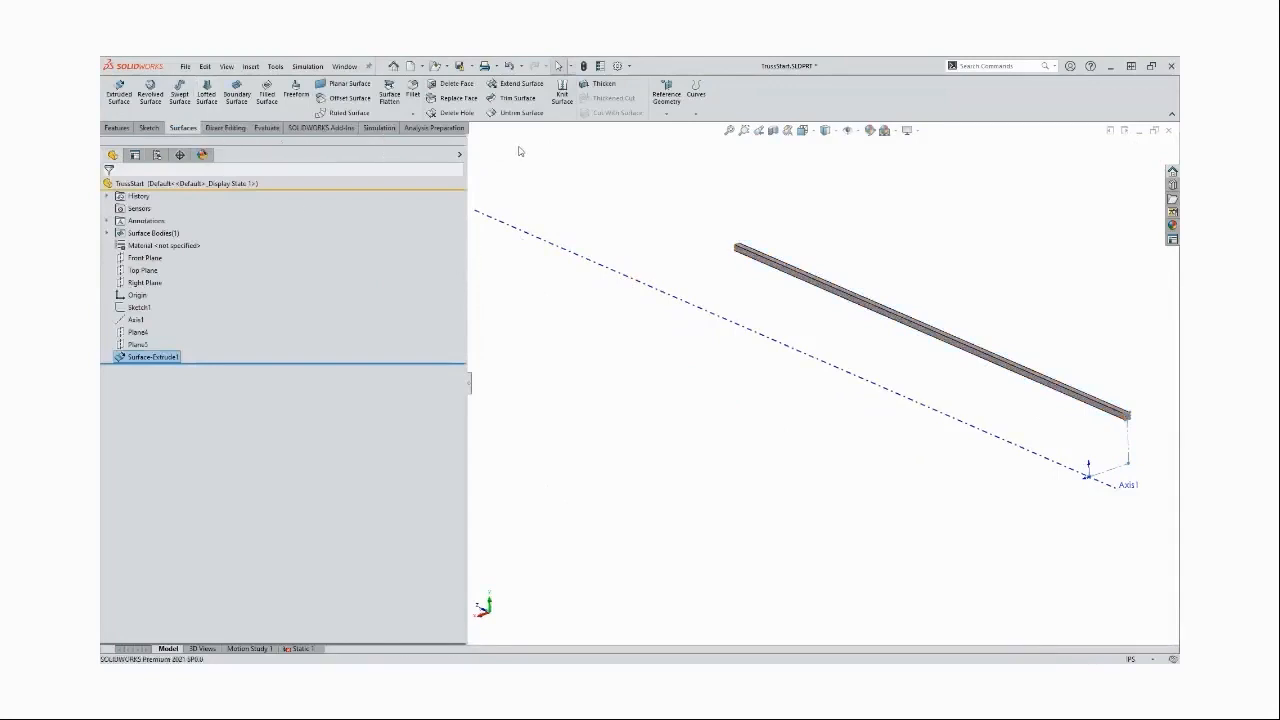
# Circular-pattern the extruded surface body around Axis1 with 4 equally spaced instances over 360 degrees
pyautogui.click(117, 128)
pyautogui.click(440, 113)
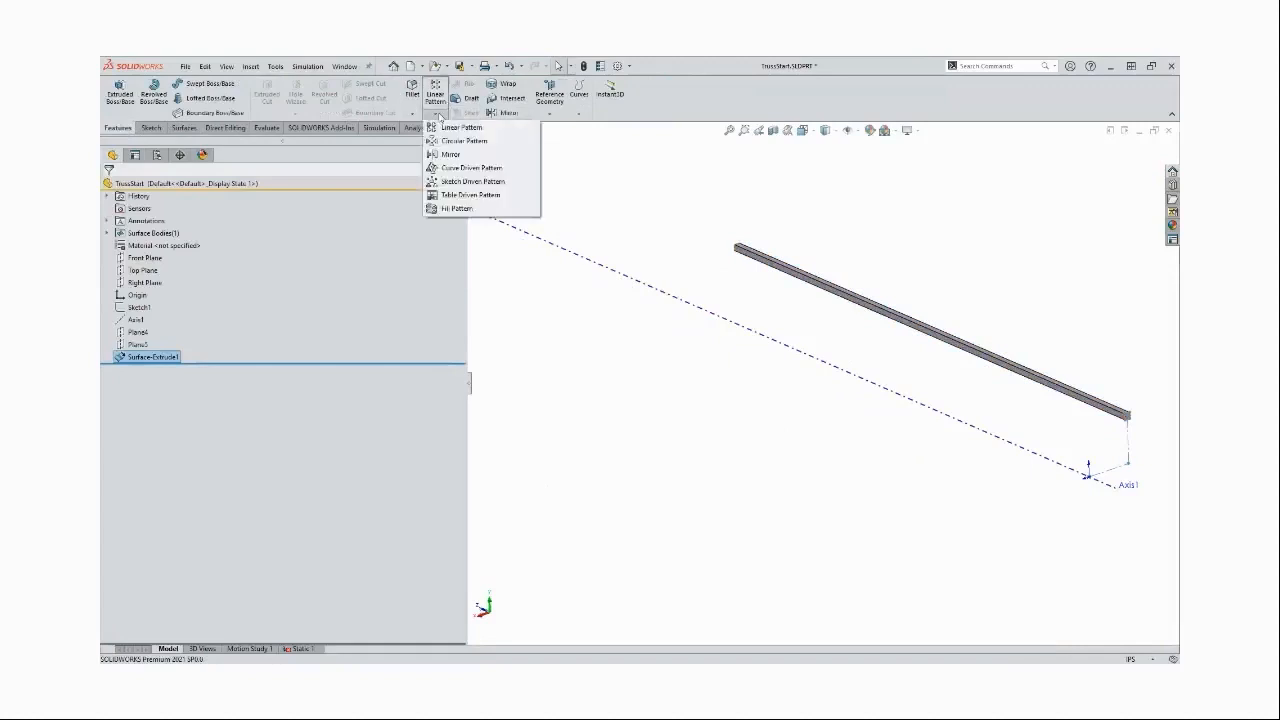
pyautogui.click(455, 137)
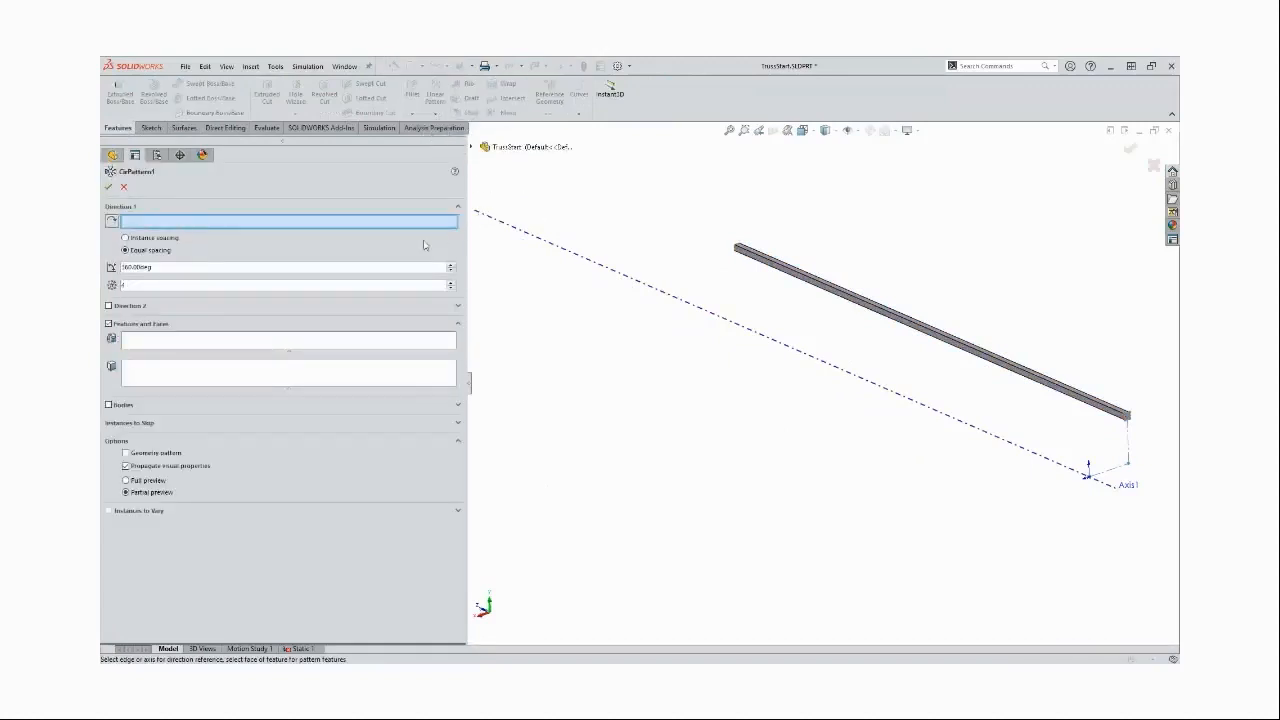
pyautogui.click(650, 292)
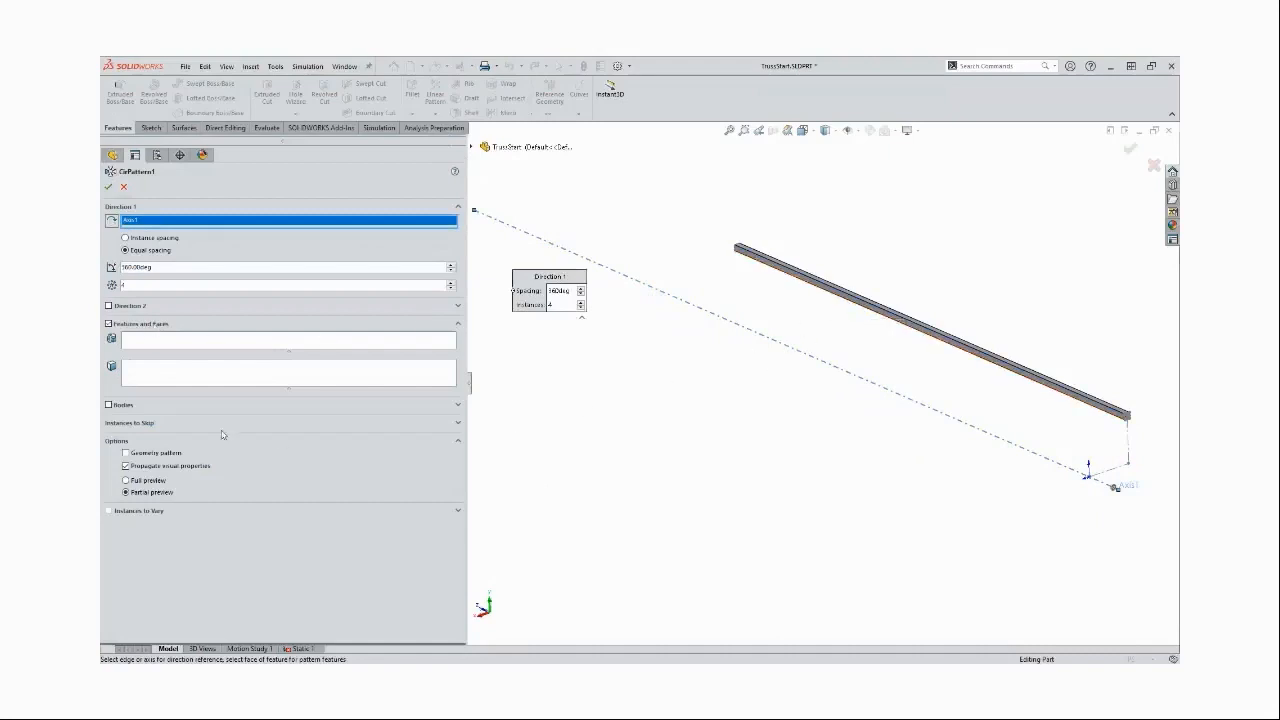
pyautogui.click(108, 405)
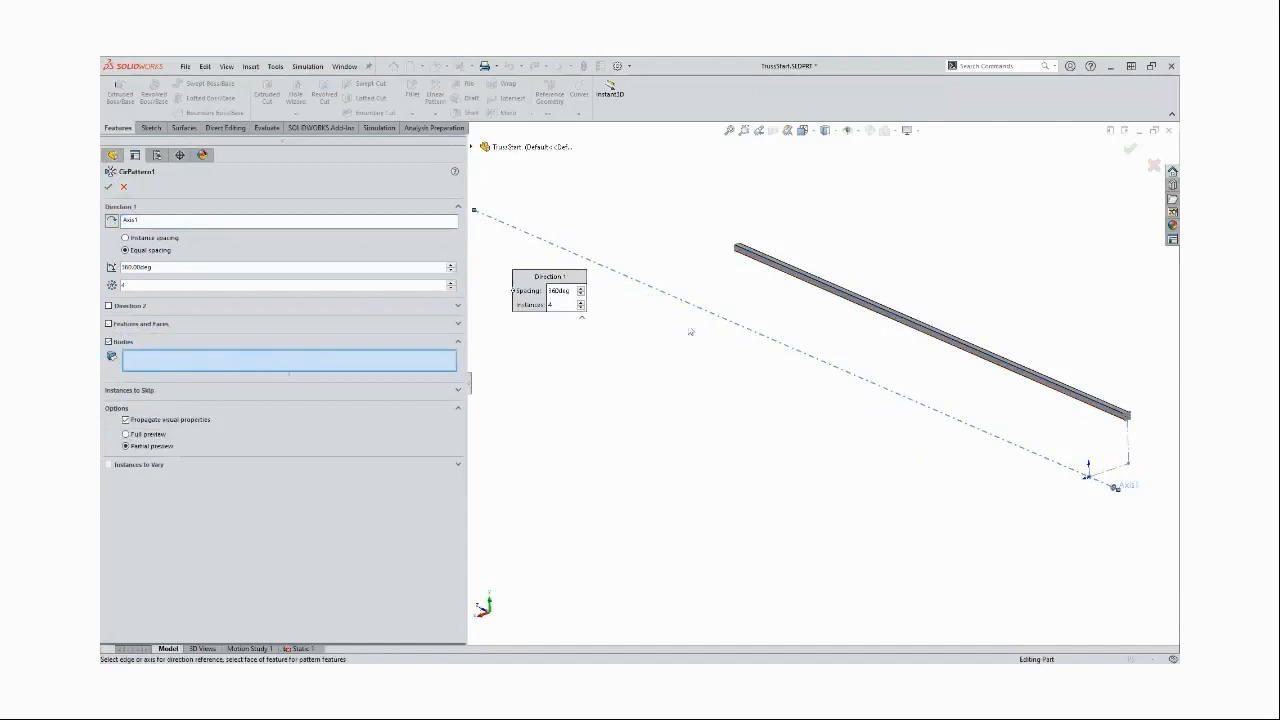
pyautogui.click(820, 285)
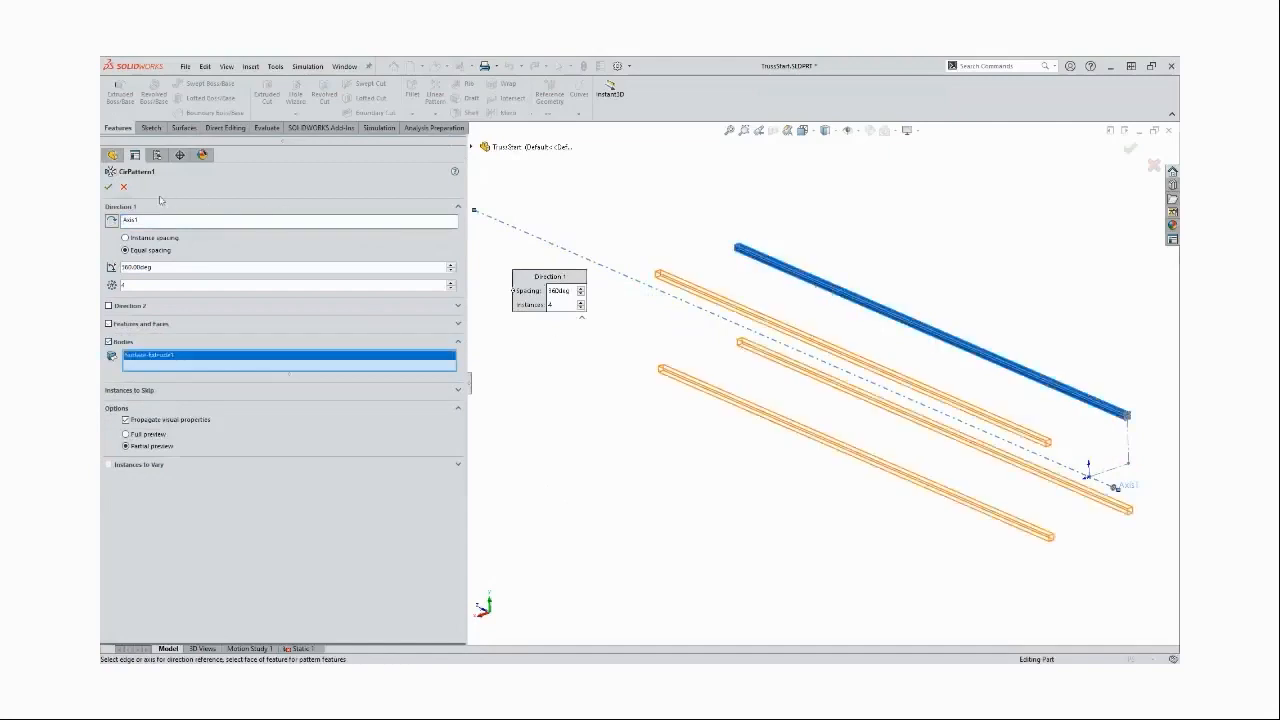
pyautogui.click(109, 188)
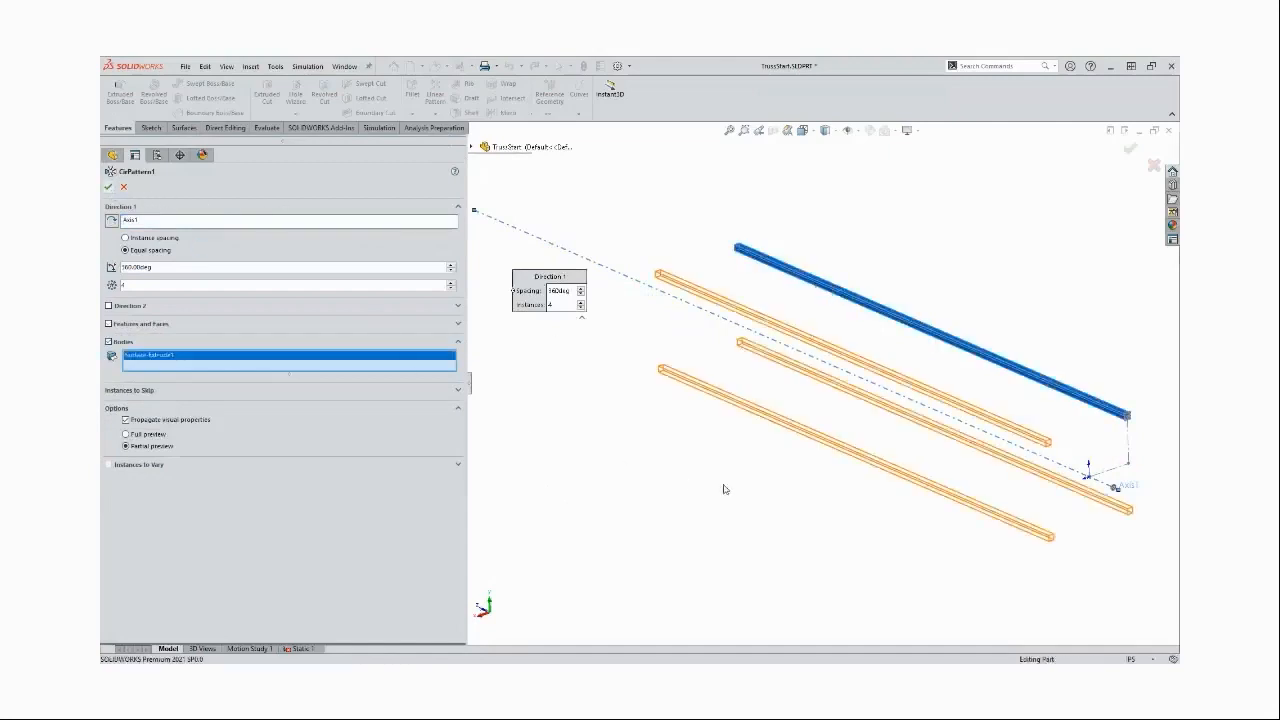
pyautogui.click(869, 492)
pyautogui.moveTo(869, 492); pyautogui.dragTo(1014, 478, button='middle')
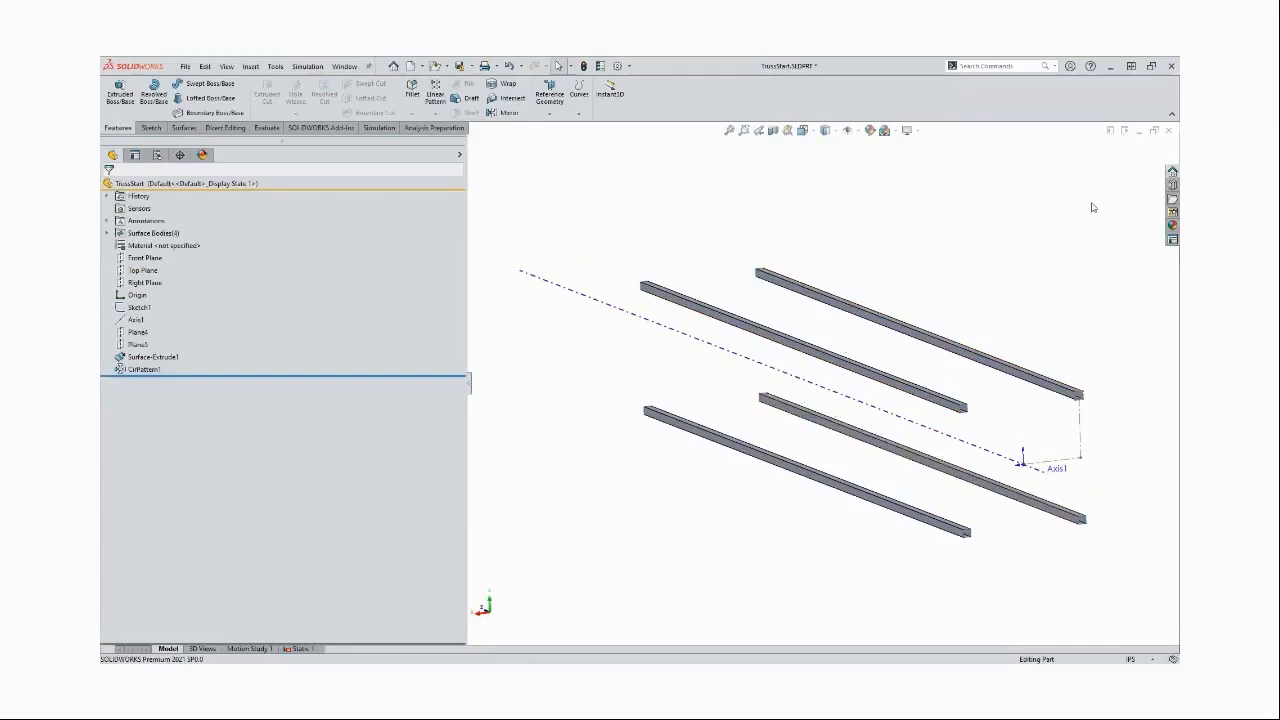
# Open the recent TrussExtended part and inspect its surface truss and the bodies in its Static 1 study
pyautogui.press('r')
pyautogui.click(757, 263)
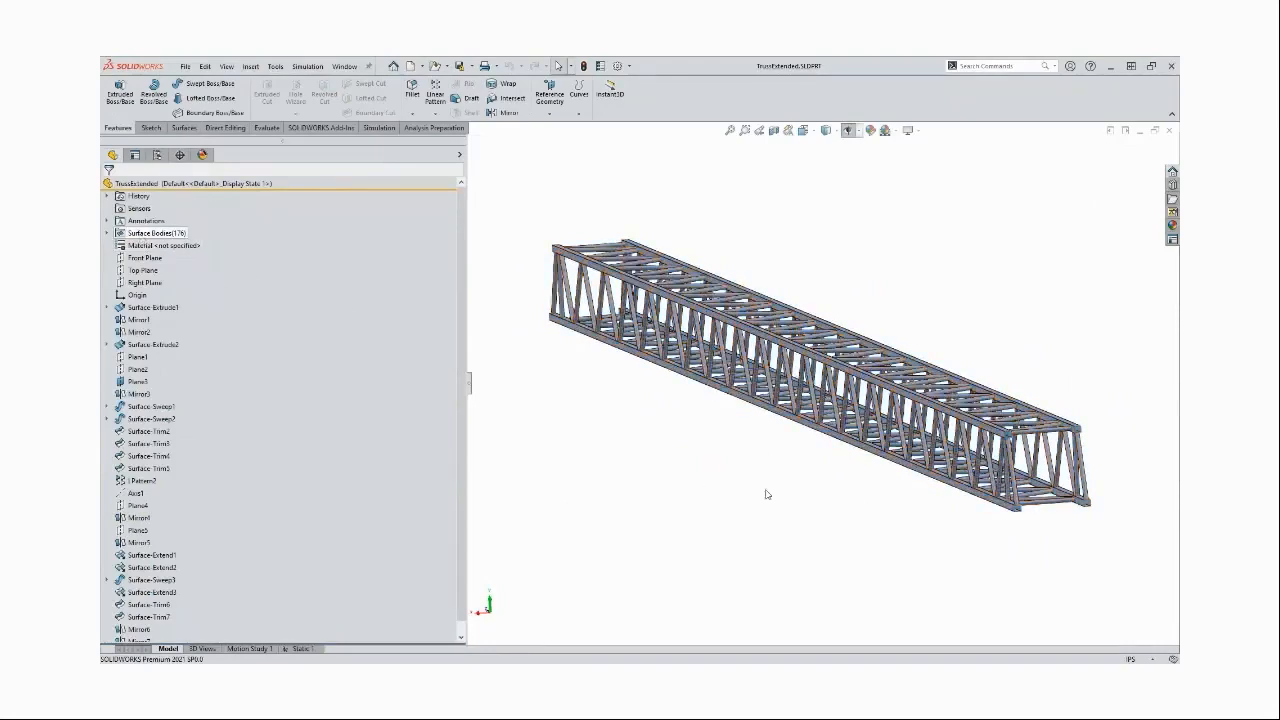
pyautogui.scroll(-6, 1067, 472)
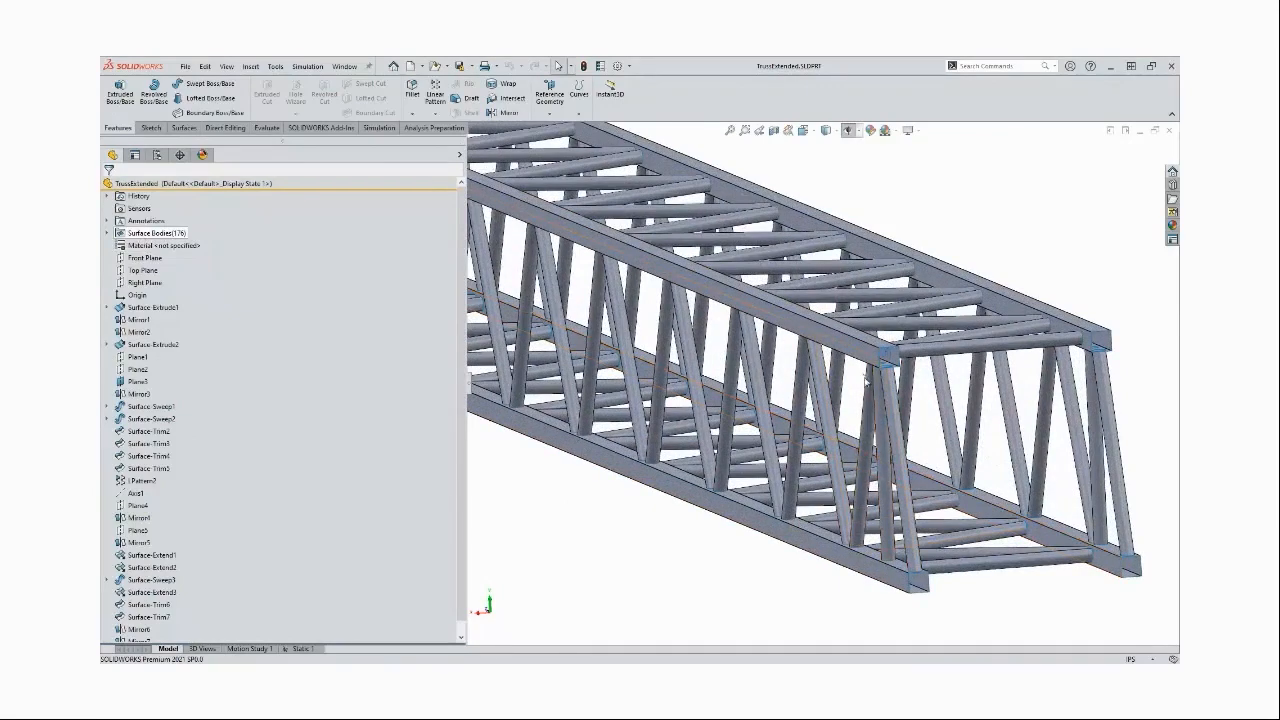
pyautogui.scroll(8, 865, 383)
pyautogui.scroll(2, 560, 325)
pyautogui.scroll(-3, 560, 325)
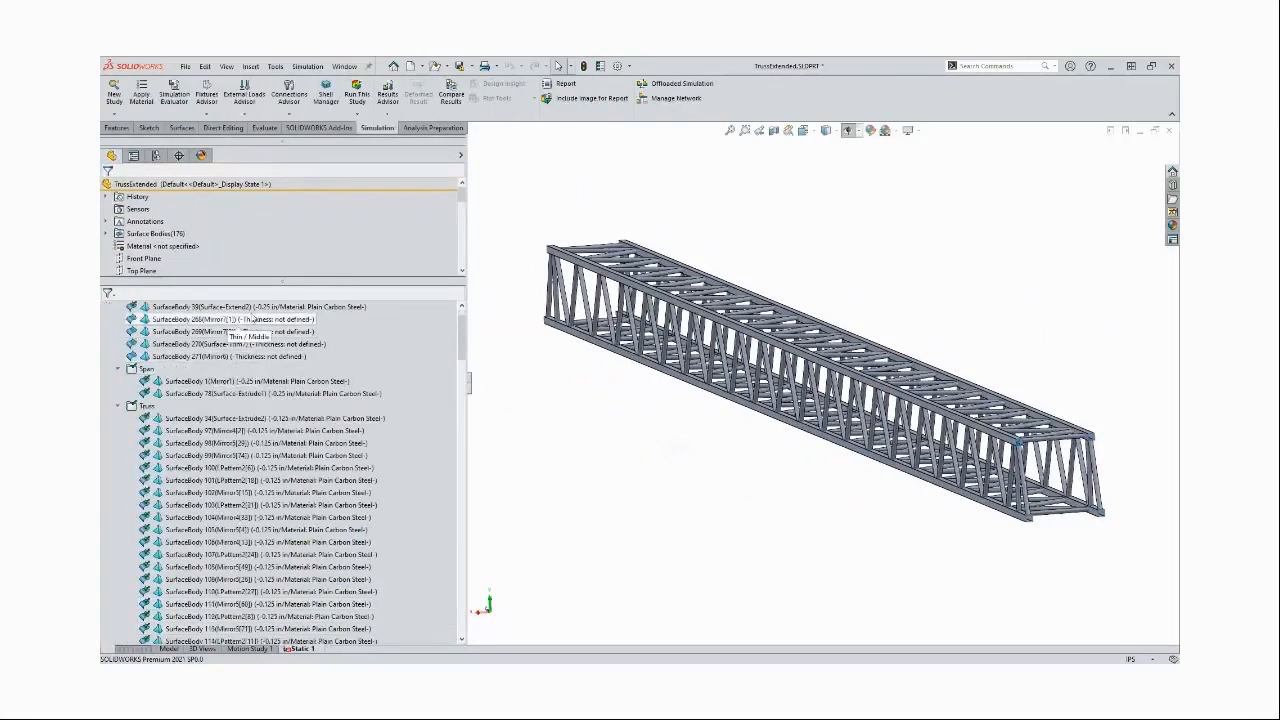
# Highlight a run of surface bodies in the study's Truss group to locate them on the model, and clear the selection
pyautogui.scroll(-2, 258, 395)
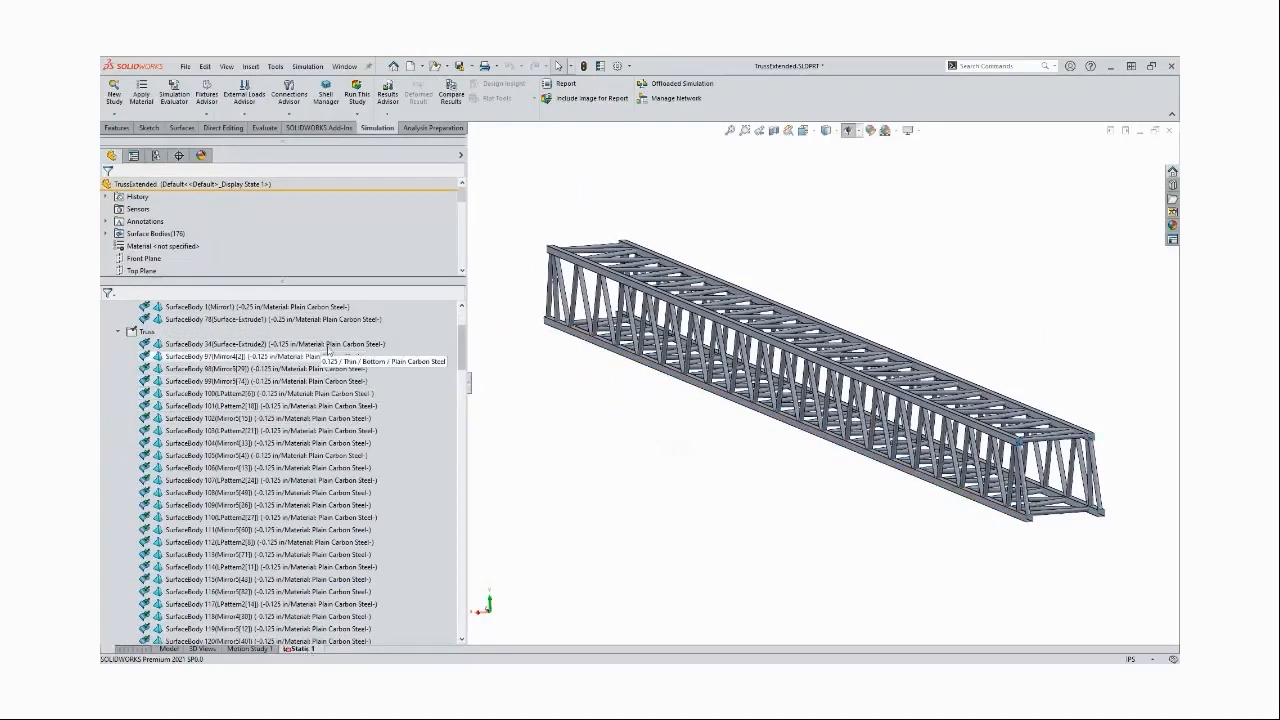
pyautogui.click(290, 344)
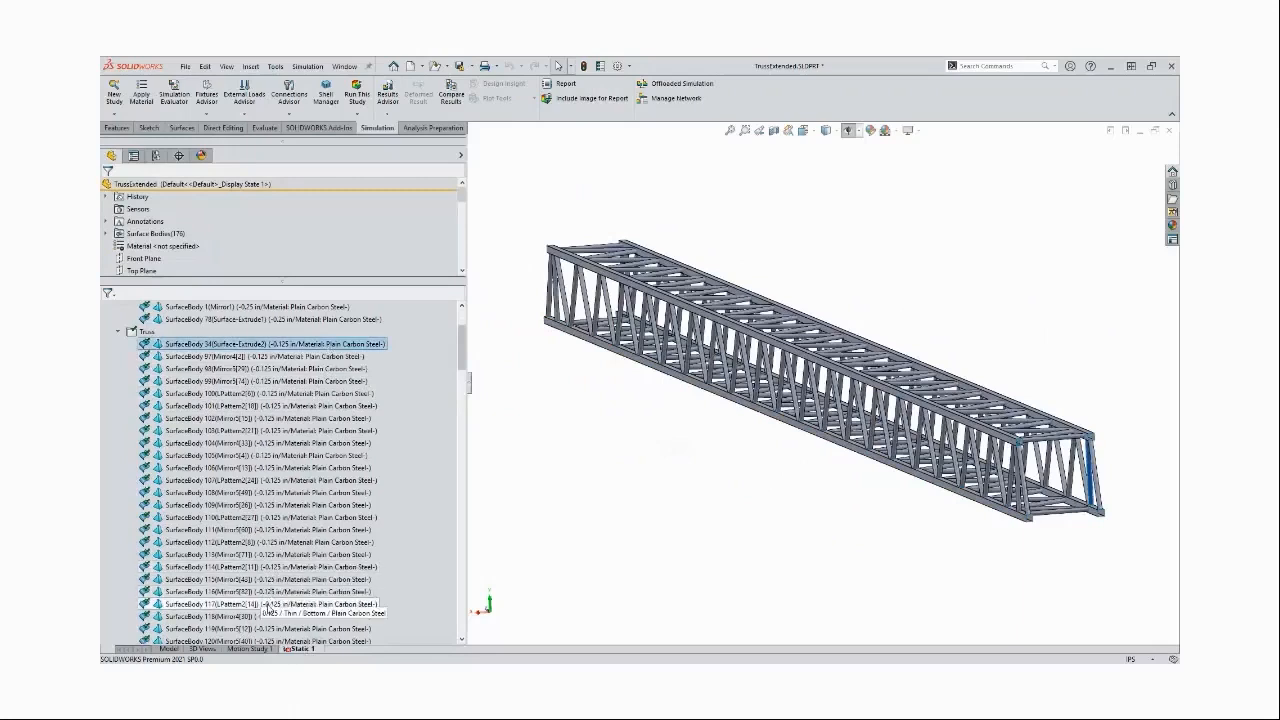
pyautogui.keyDown('shift'); pyautogui.click(270, 604); pyautogui.keyUp('shift')
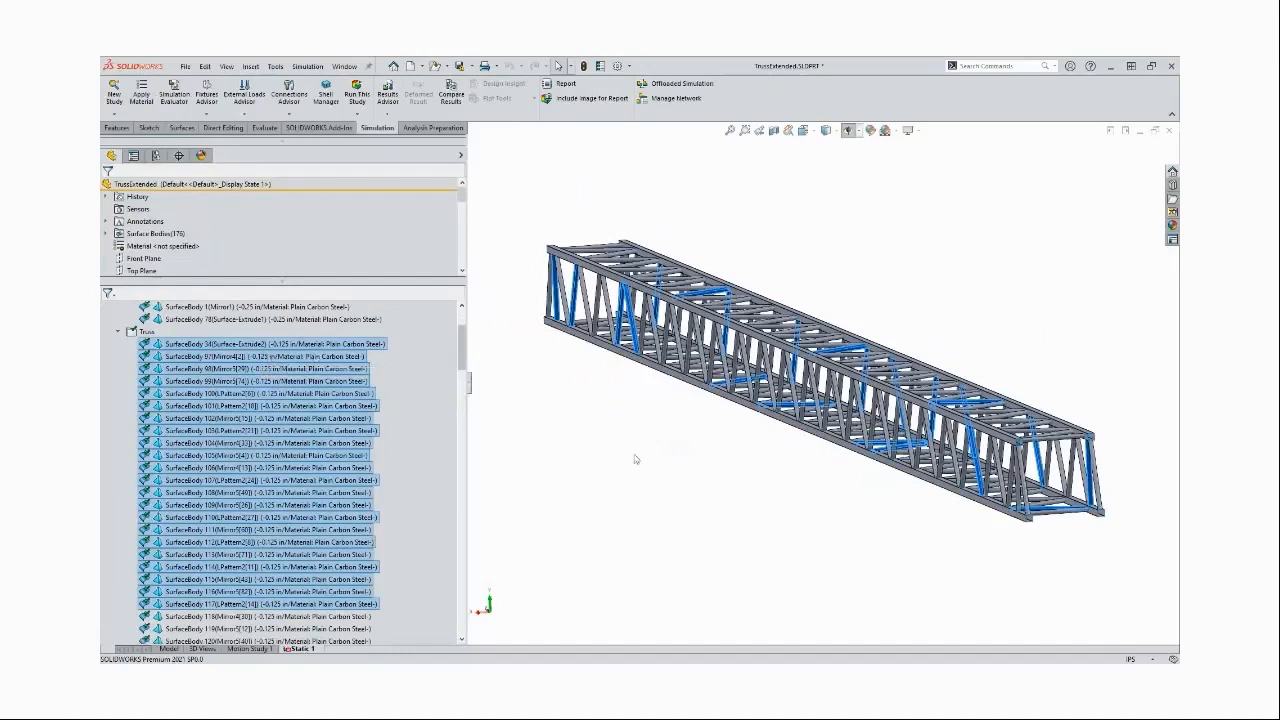
pyautogui.click(652, 464)
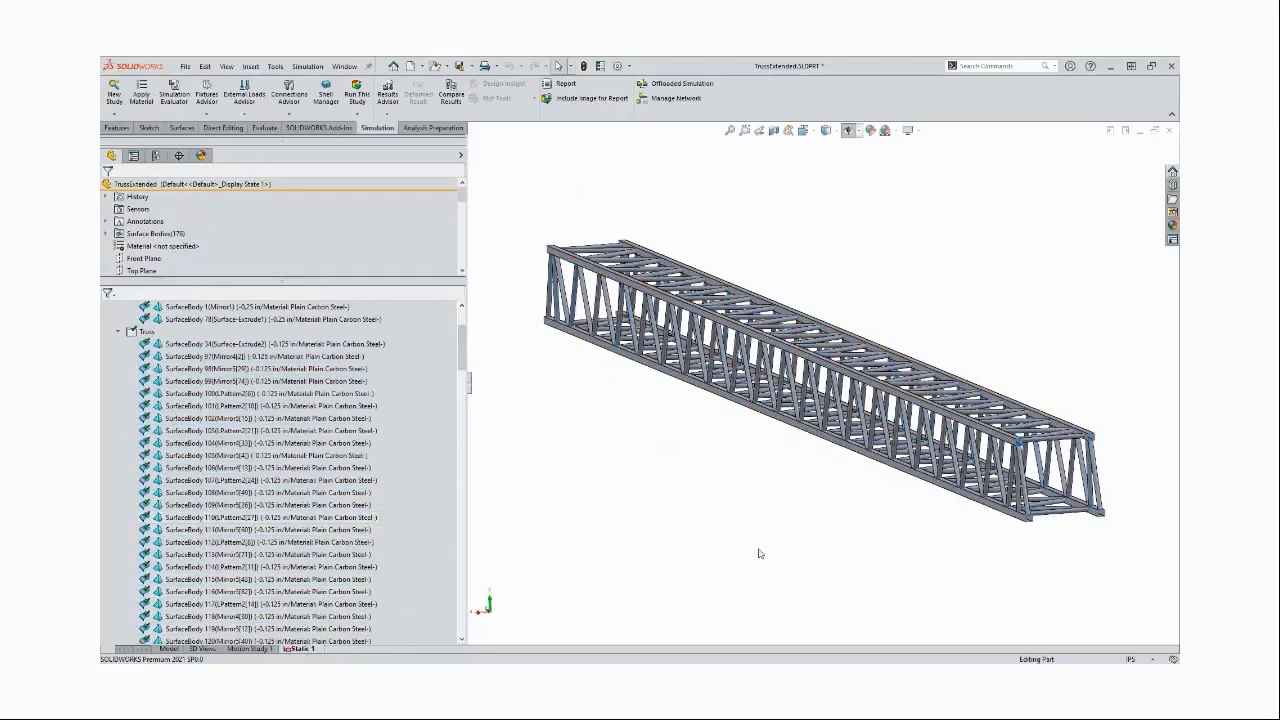
# Open the recent TrussAssembly and activate its 2nd axis configuration
pyautogui.press('r')
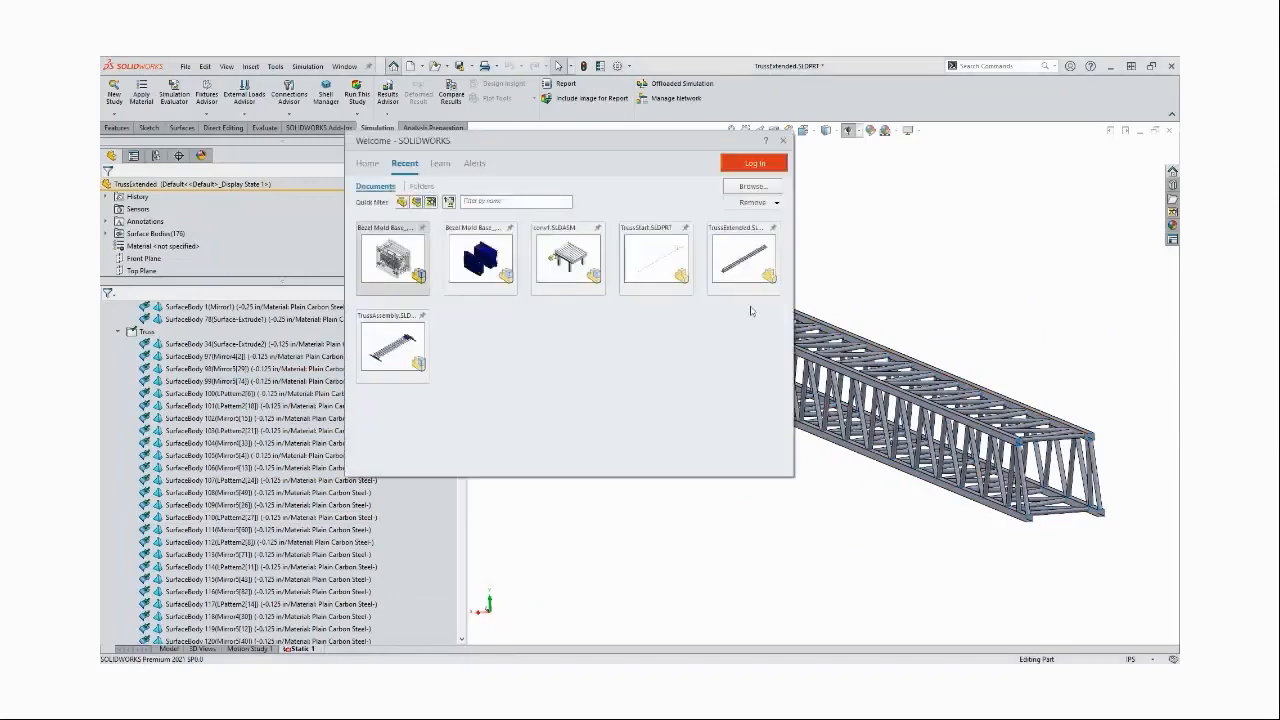
pyautogui.click(398, 338)
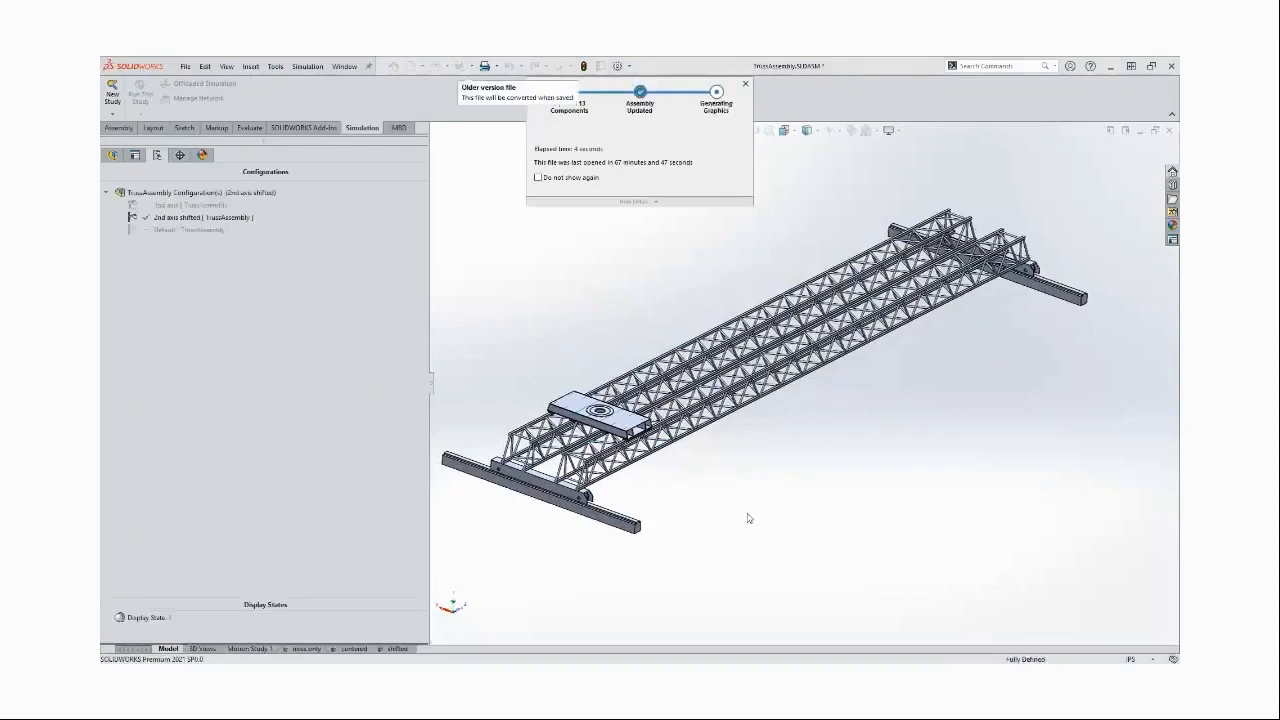
pyautogui.doubleClick(180, 204)
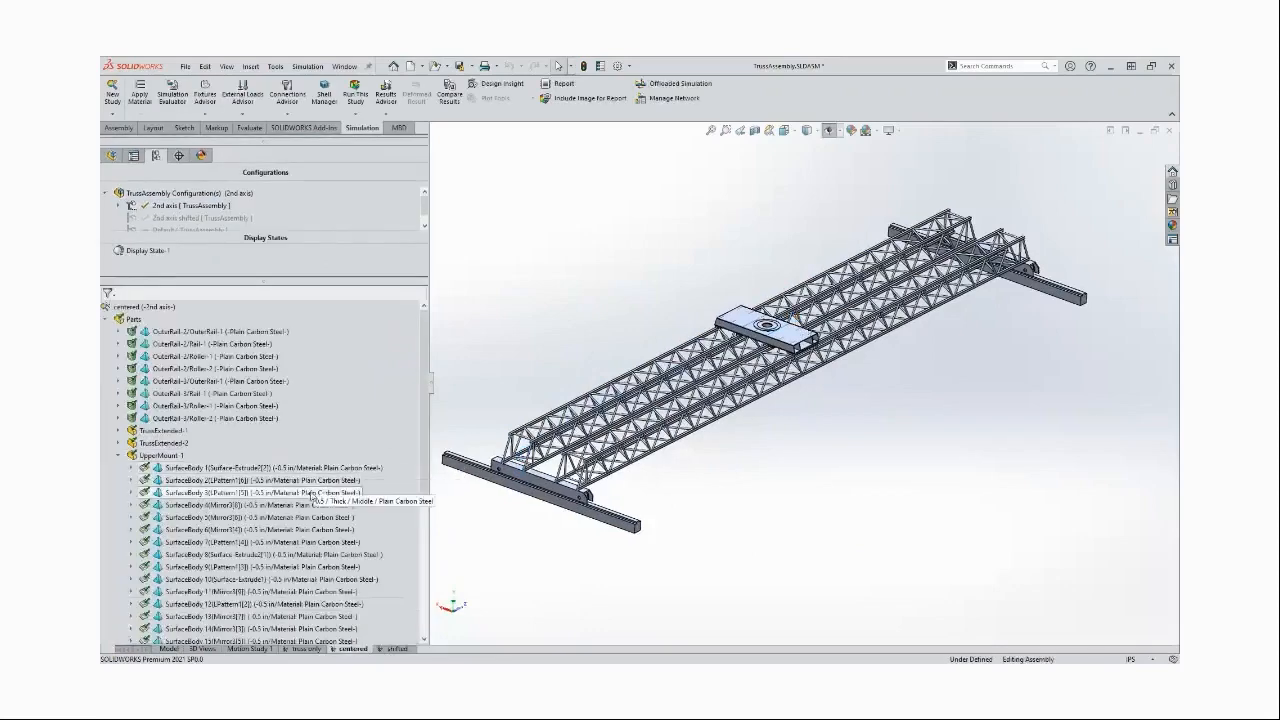
# Look through the UpperMount-1 surface bodies and the remaining setup entries of the centered study
pyautogui.scroll(-5, 305, 482)
pyautogui.scroll(3, 311, 480)
pyautogui.scroll(3, 311, 480)
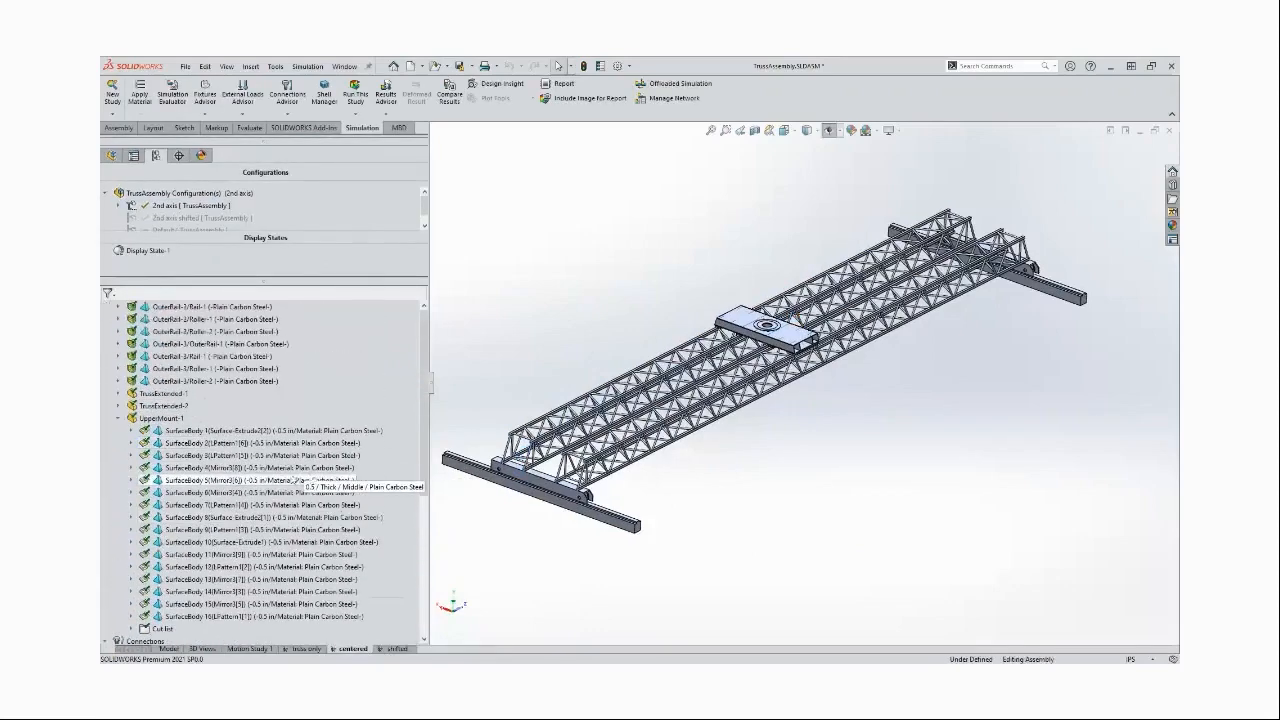
pyautogui.scroll(-6, 214, 360)
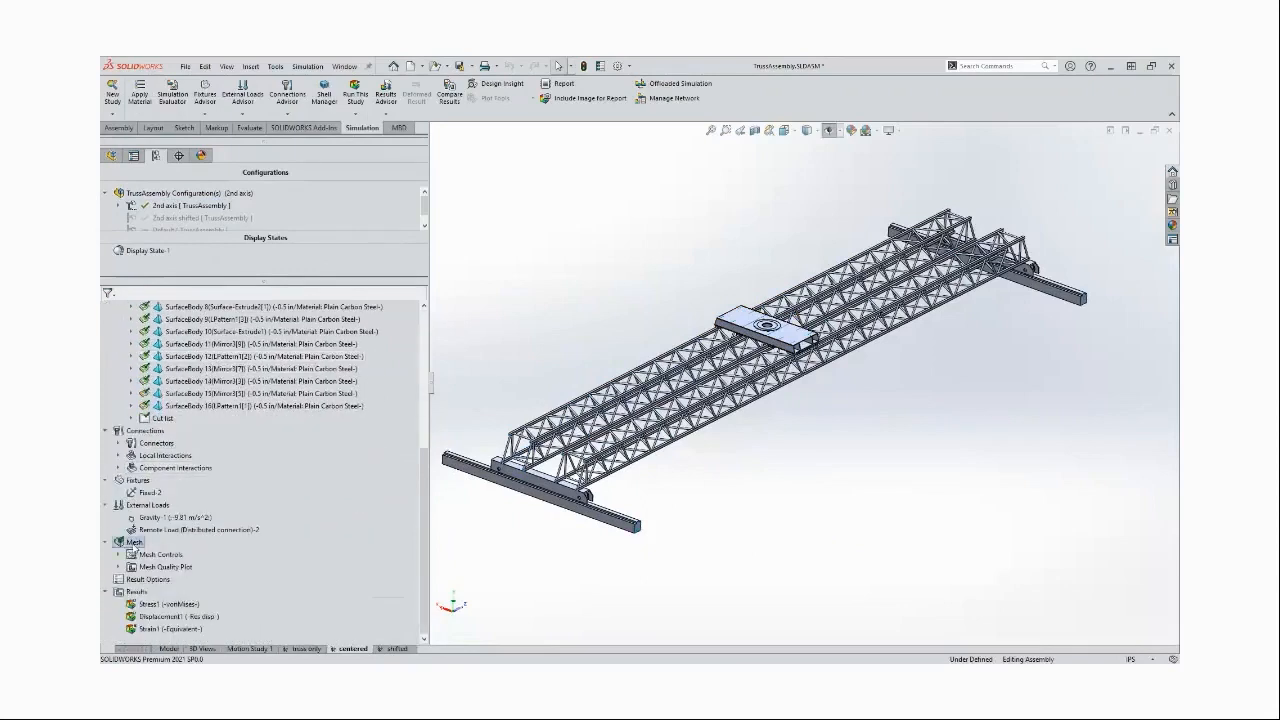
# Show the Quality1 mesh plot of the centered study and inspect the mesh on the end rail and the upper mount
pyautogui.rightClick(133, 541)
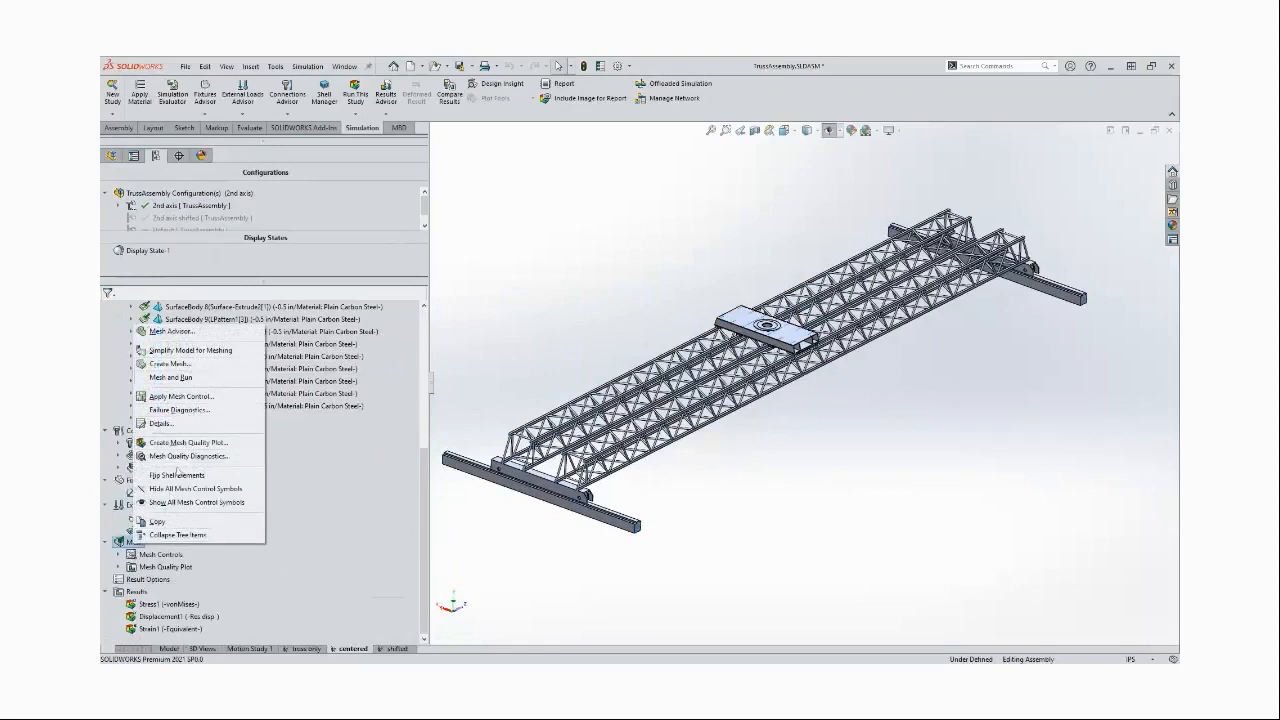
pyautogui.click(121, 569)
pyautogui.click(118, 567)
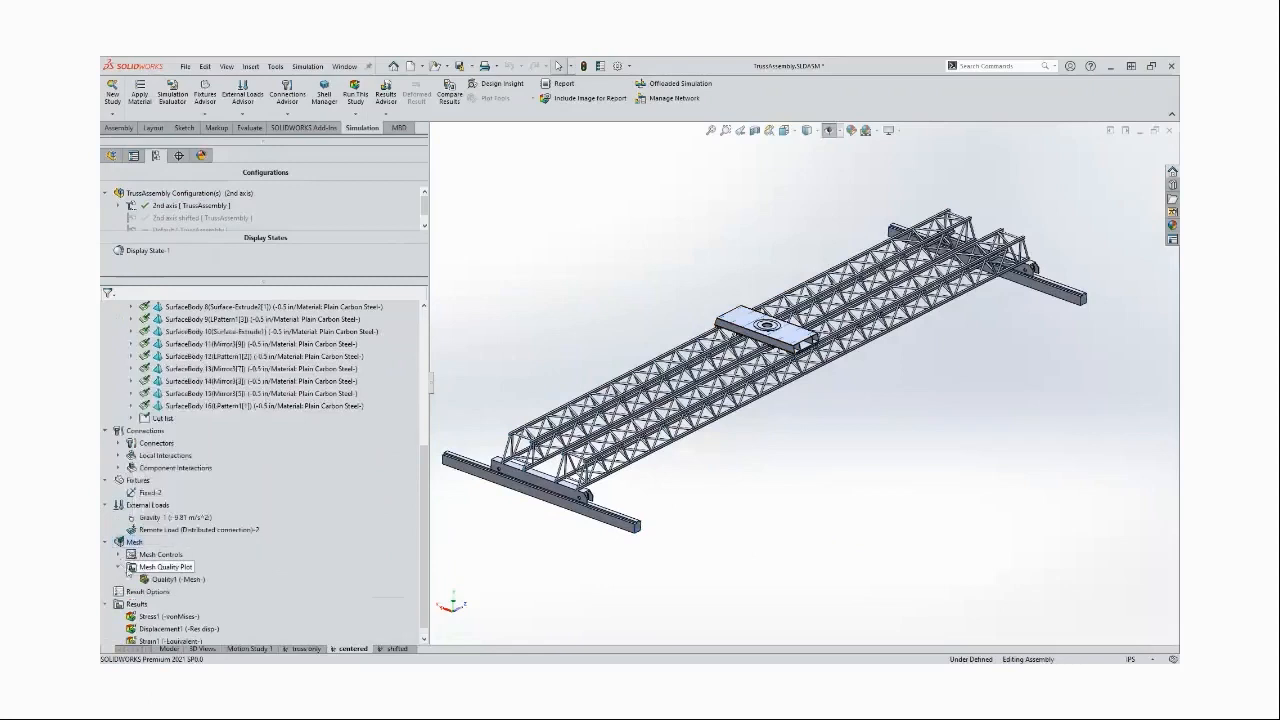
pyautogui.rightClick(190, 579)
pyautogui.click(232, 583)
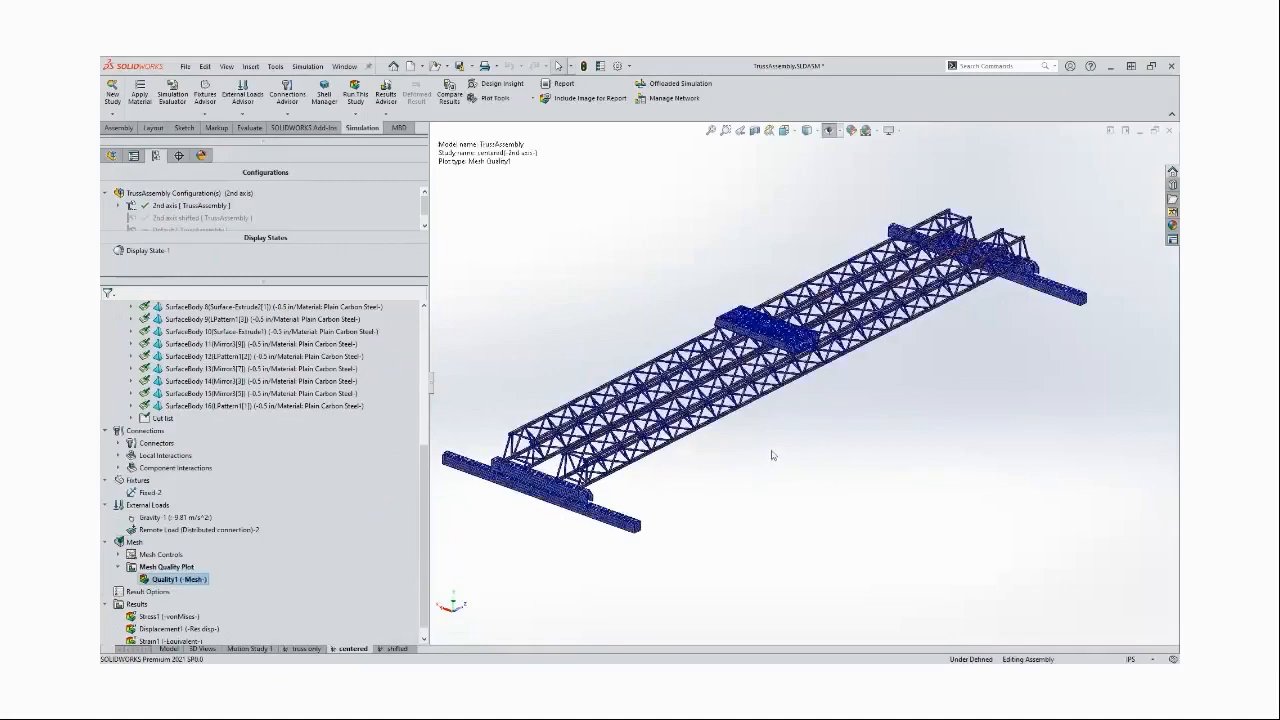
pyautogui.scroll(-5, 779, 400)
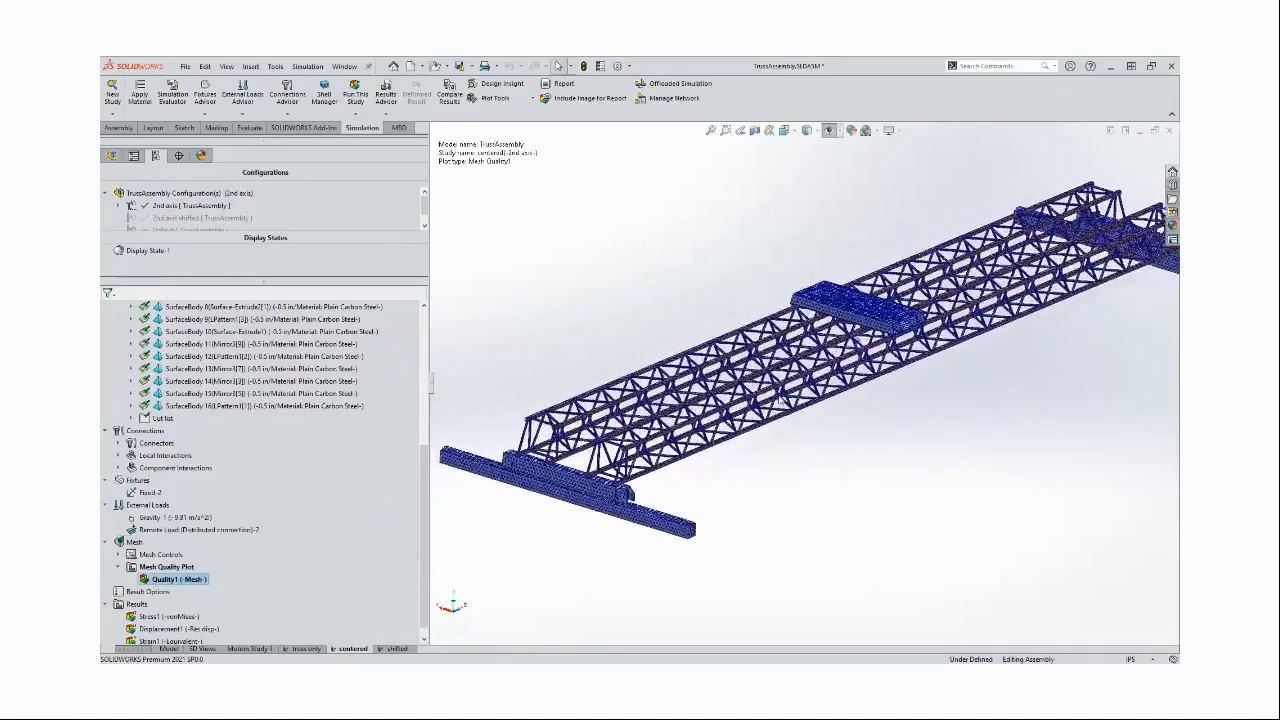
pyautogui.scroll(-5, 779, 400)
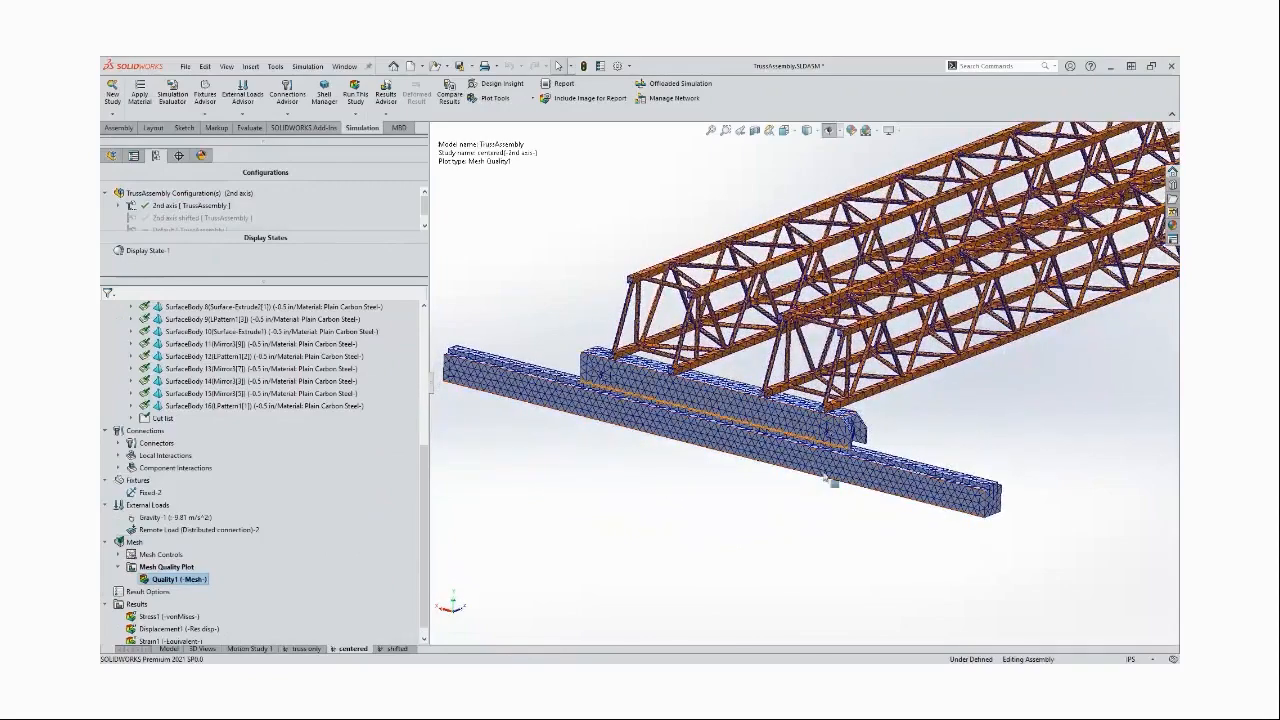
pyautogui.moveTo(918, 507); pyautogui.dragTo(902, 488, button='middle')
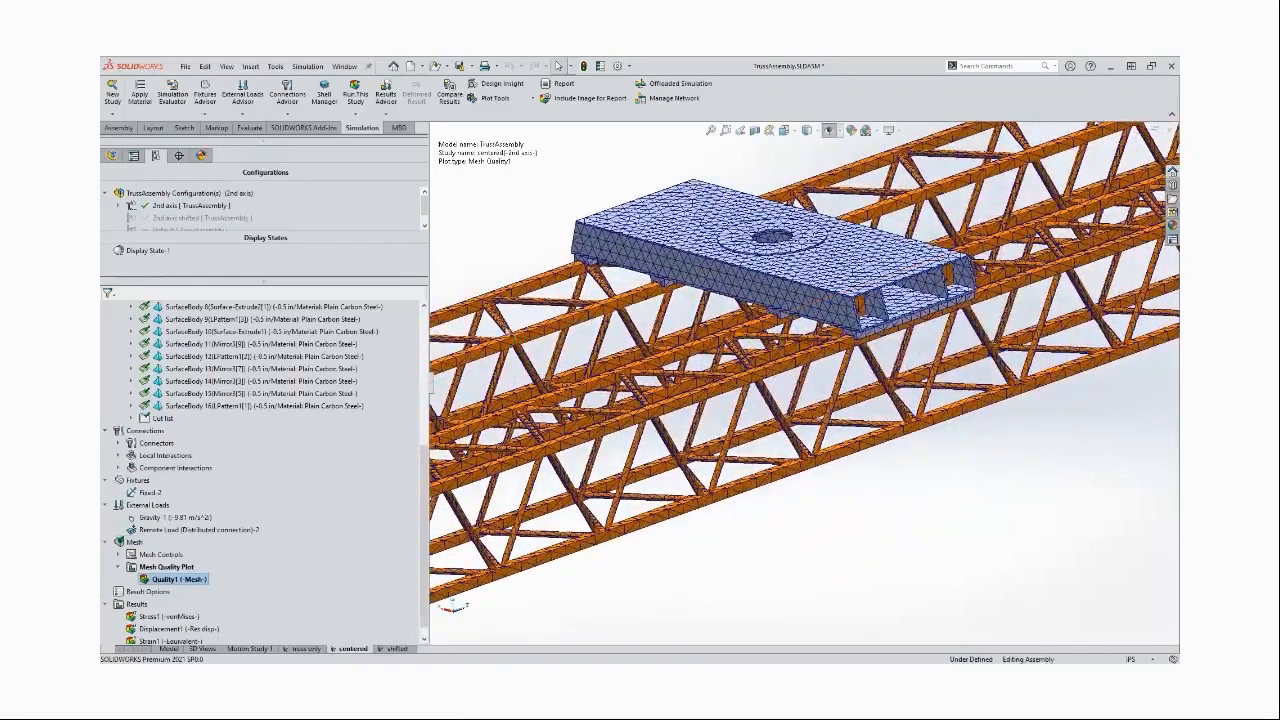
# List the centered study's local interactions and review the contacts between the rails, rollers, upper mount and trusses
pyautogui.click(118, 456)
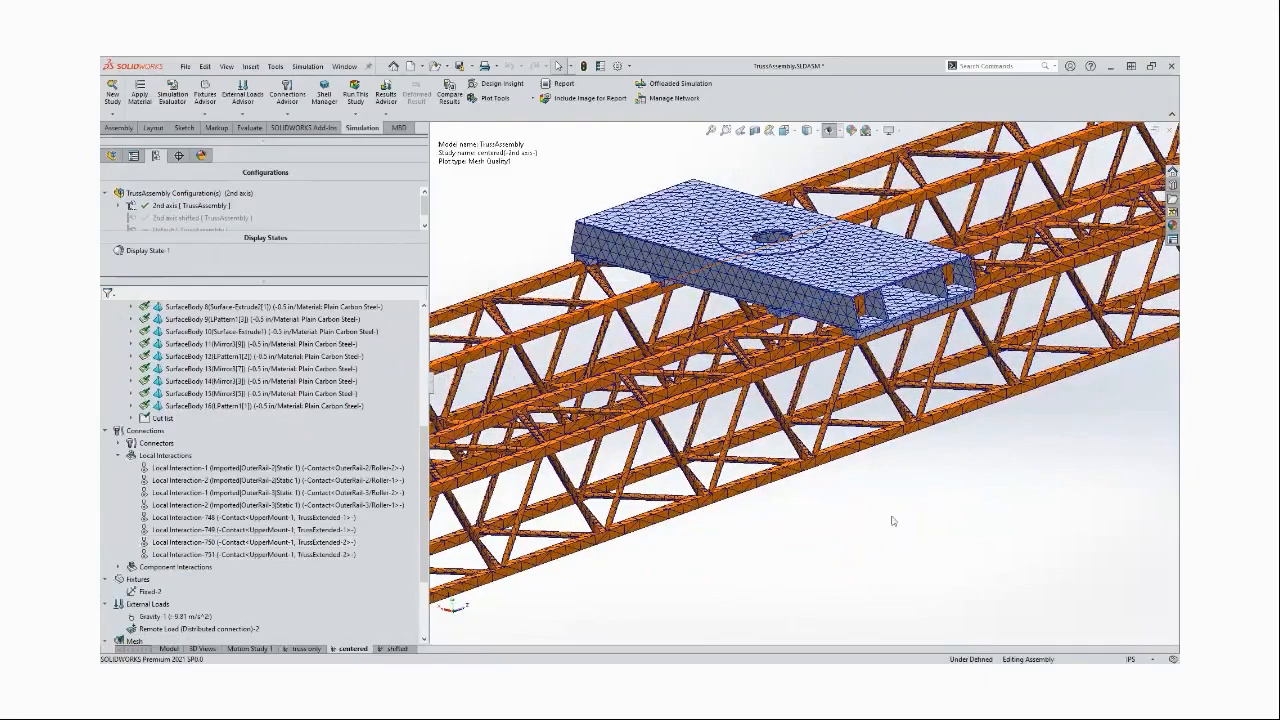
pyautogui.scroll(5, 905, 470)
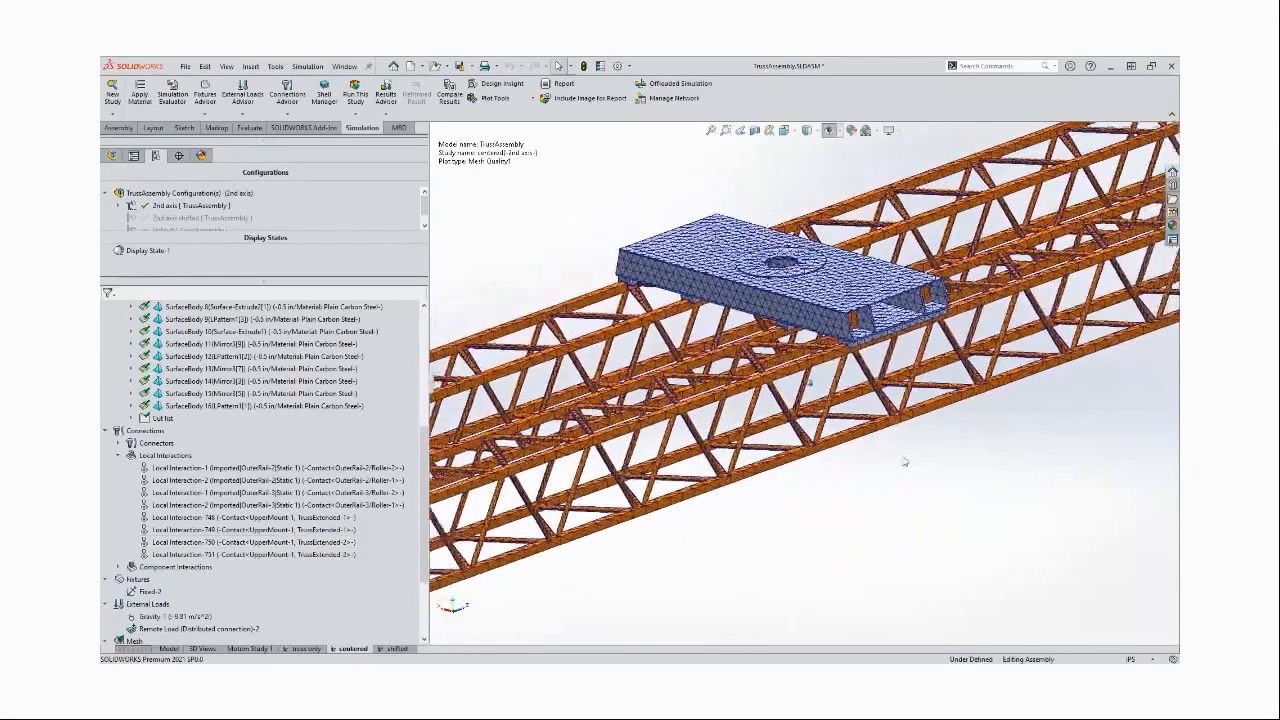
pyautogui.scroll(5, 903, 457)
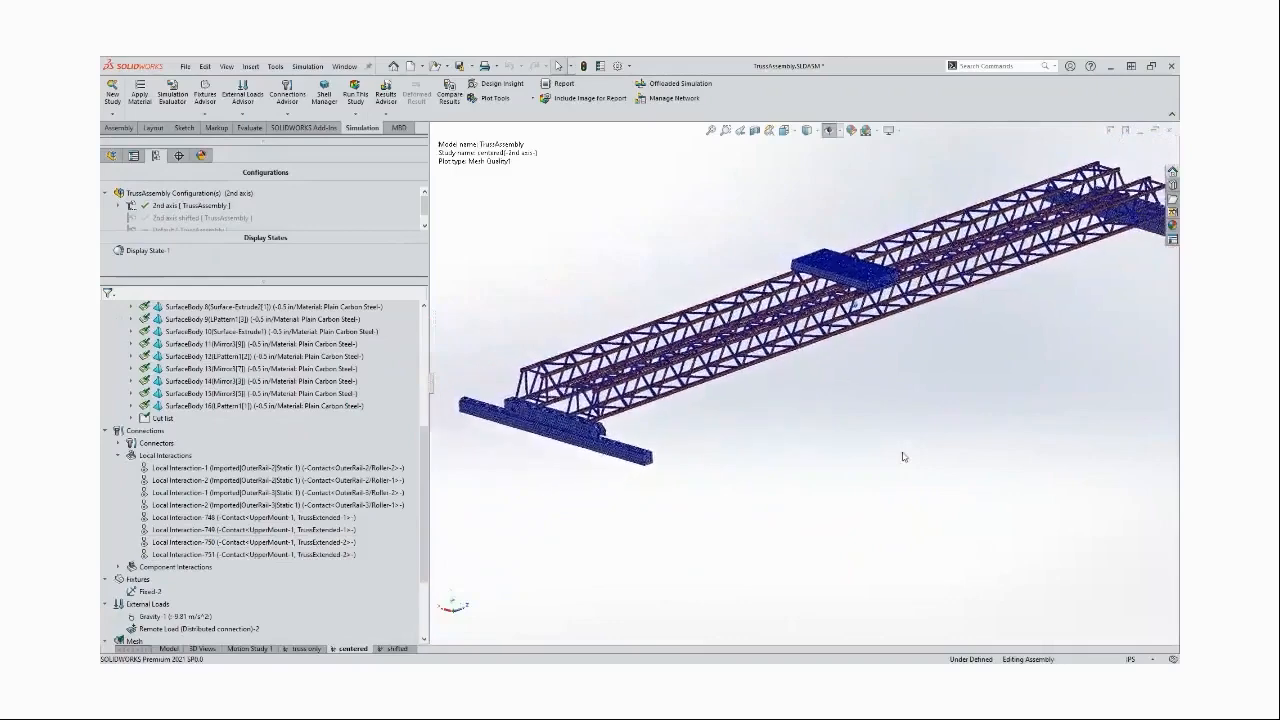
pyautogui.scroll(5, 903, 457)
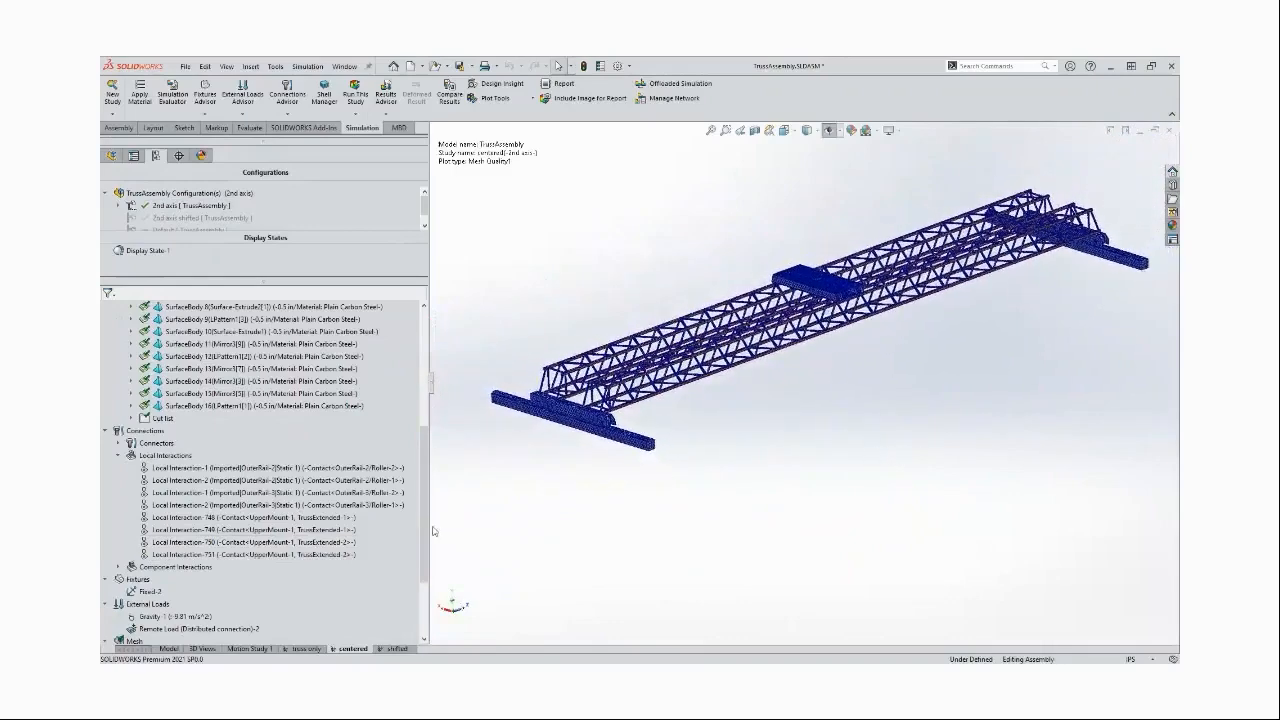
pyautogui.scroll(-3, 330, 557)
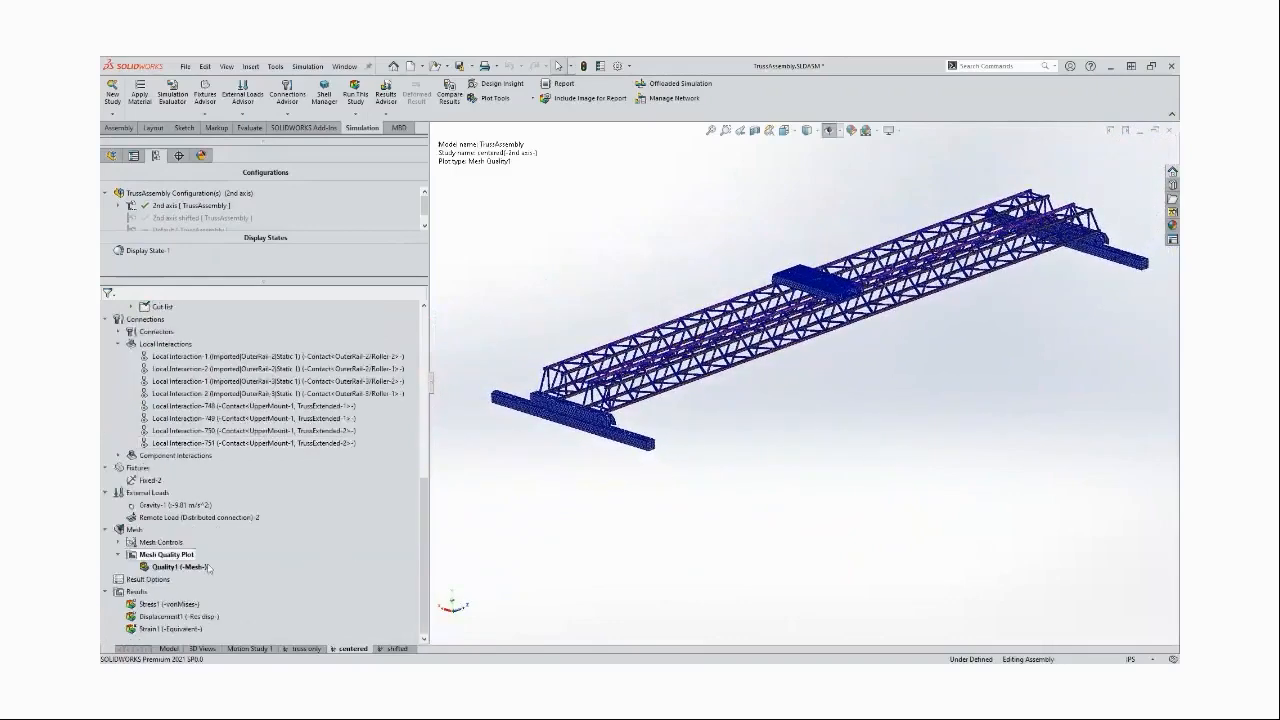
# Display the Stress1 von Mises plot of the centered study and review the solver messages for its size and solution time
pyautogui.doubleClick(166, 604)
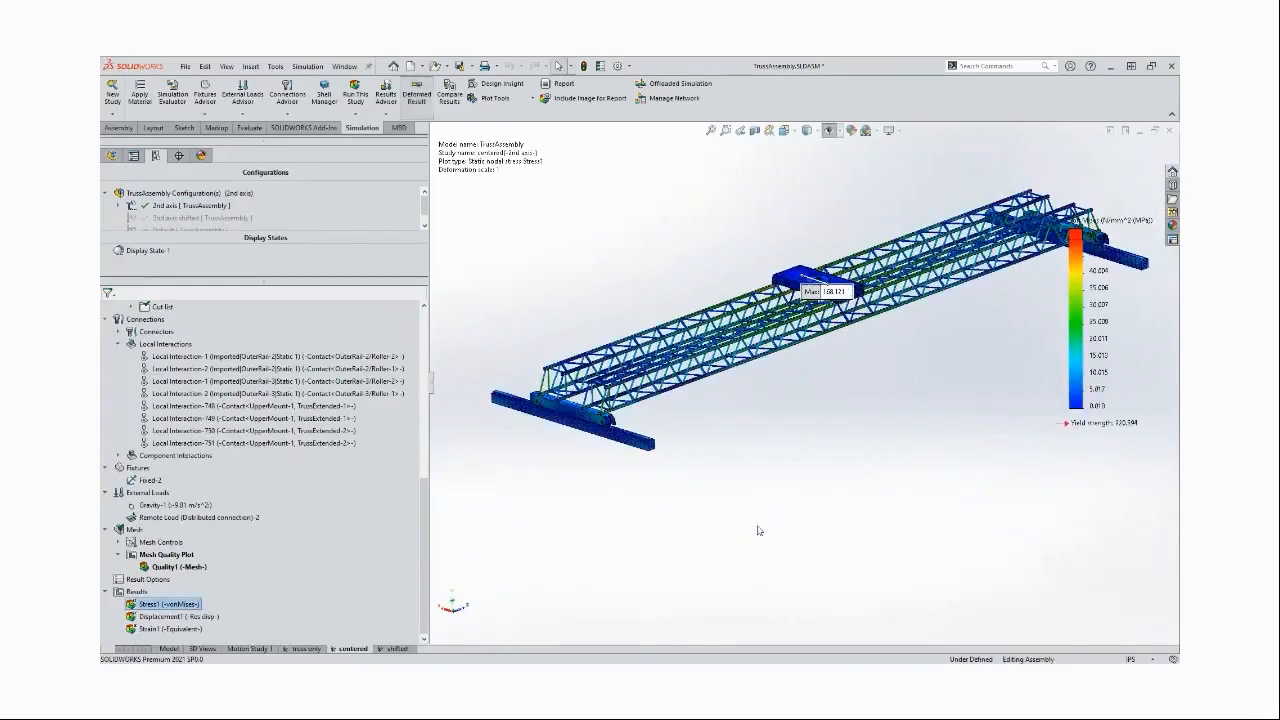
pyautogui.moveTo(757, 530); pyautogui.dragTo(731, 526, button='middle')
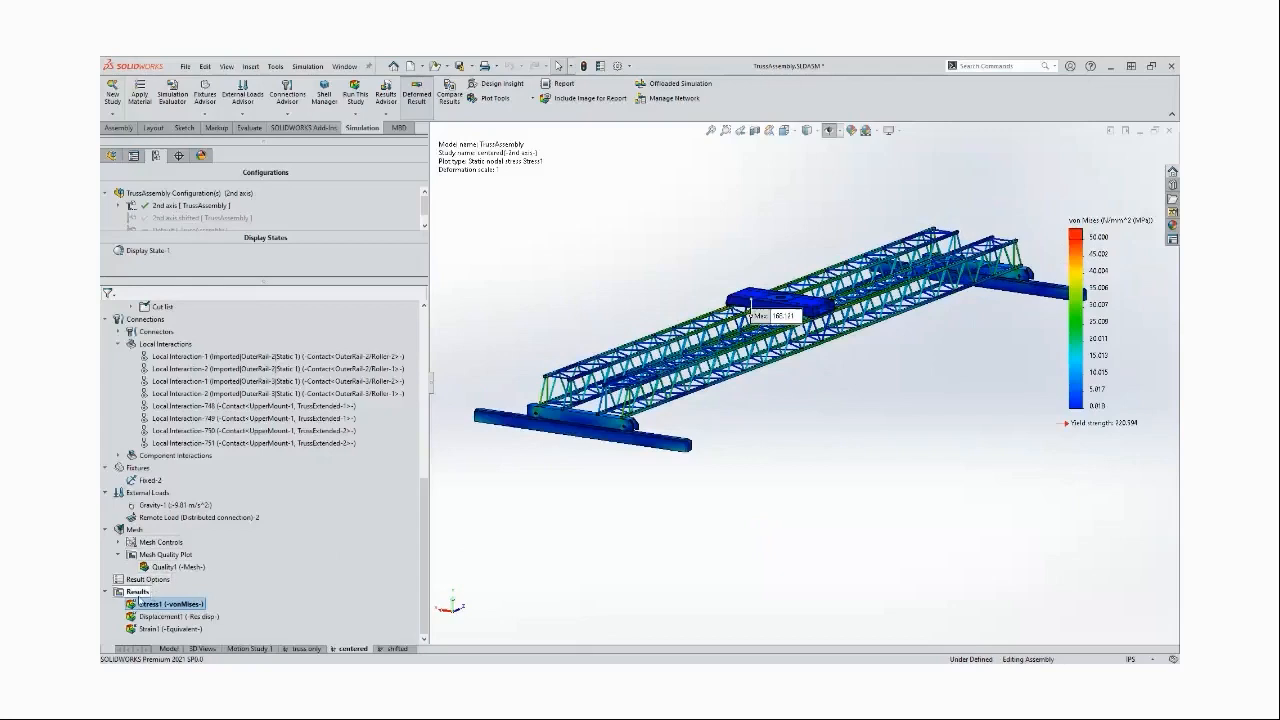
pyautogui.rightClick(140, 593)
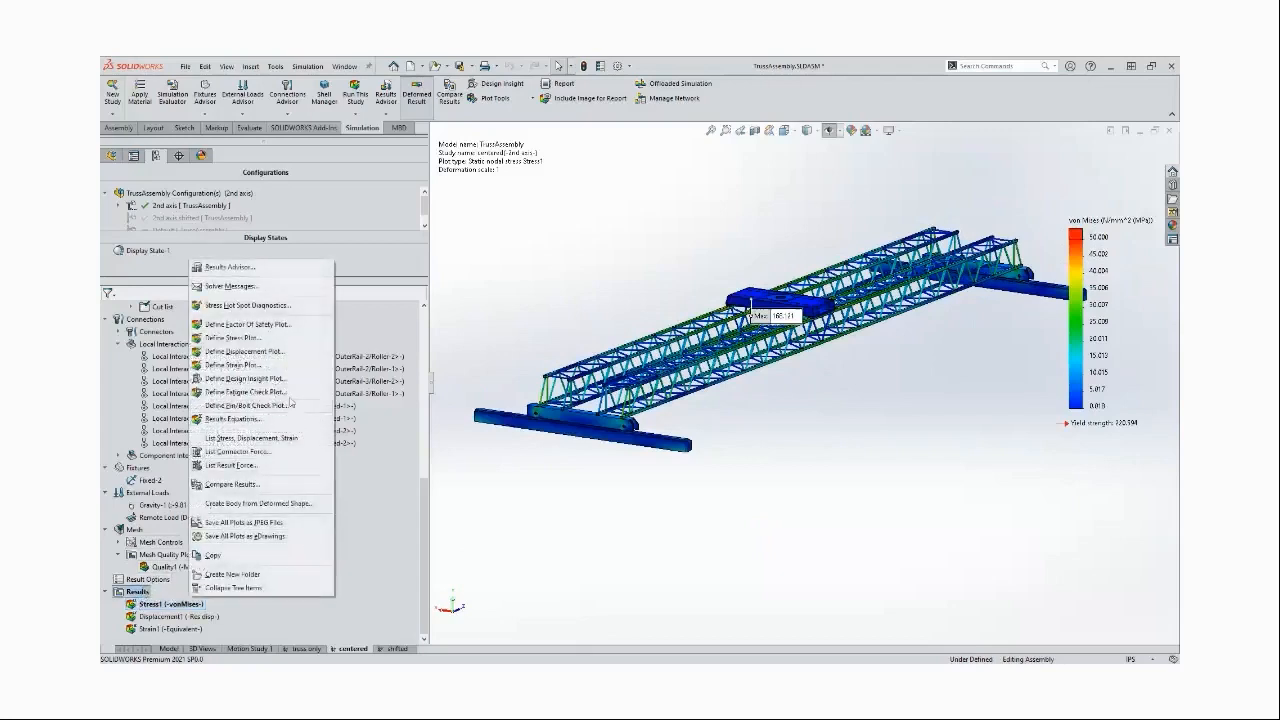
pyautogui.click(262, 288)
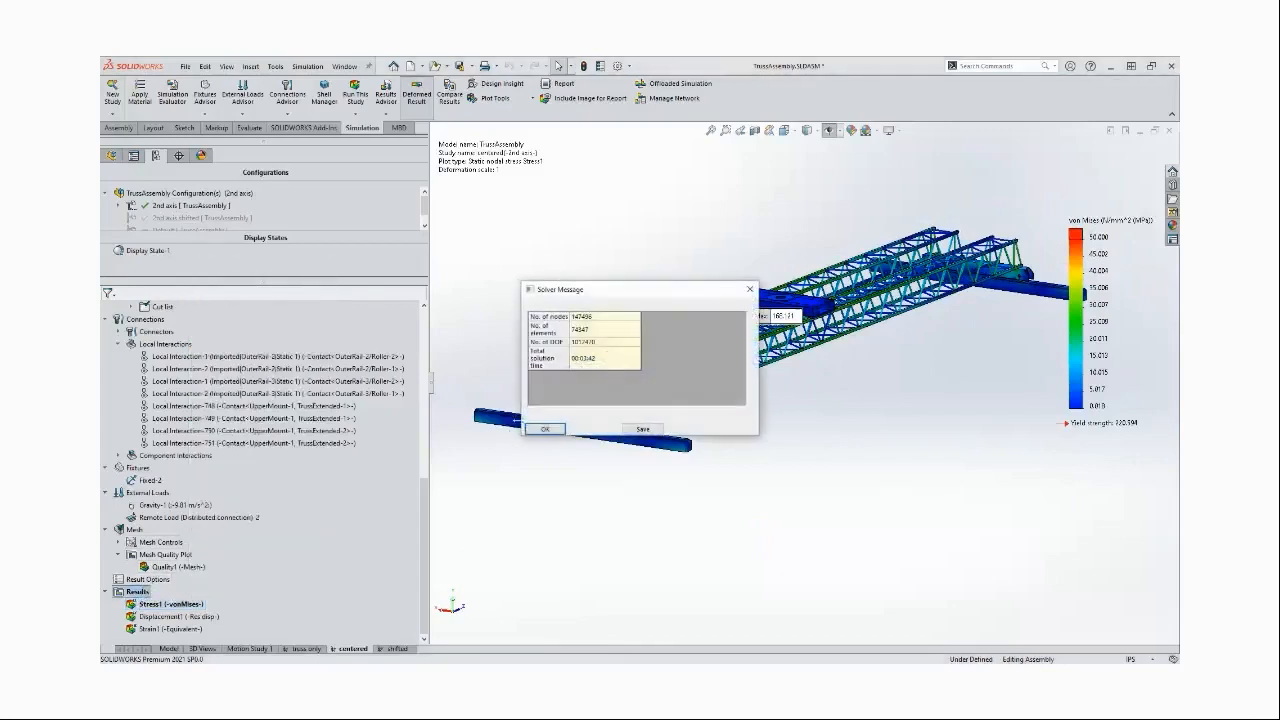
pyautogui.moveTo(622, 302); pyautogui.dragTo(454, 359)
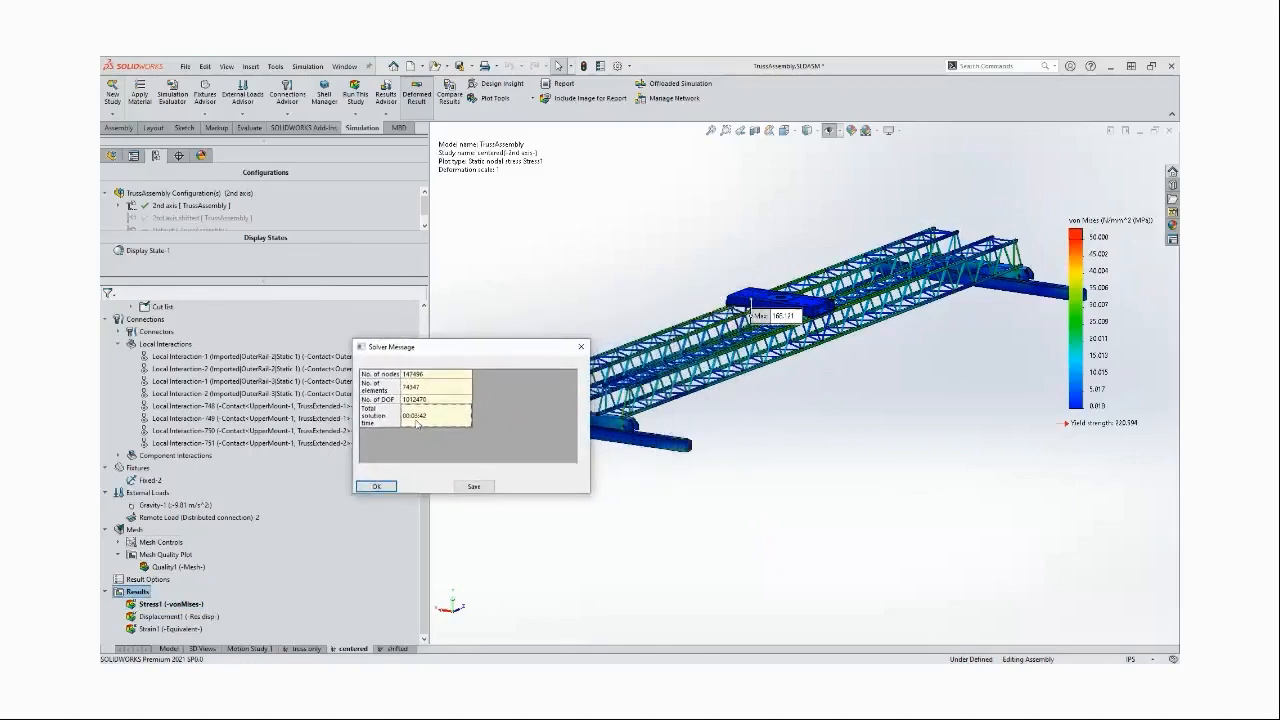
pyautogui.moveTo(472, 351); pyautogui.dragTo(450, 352)
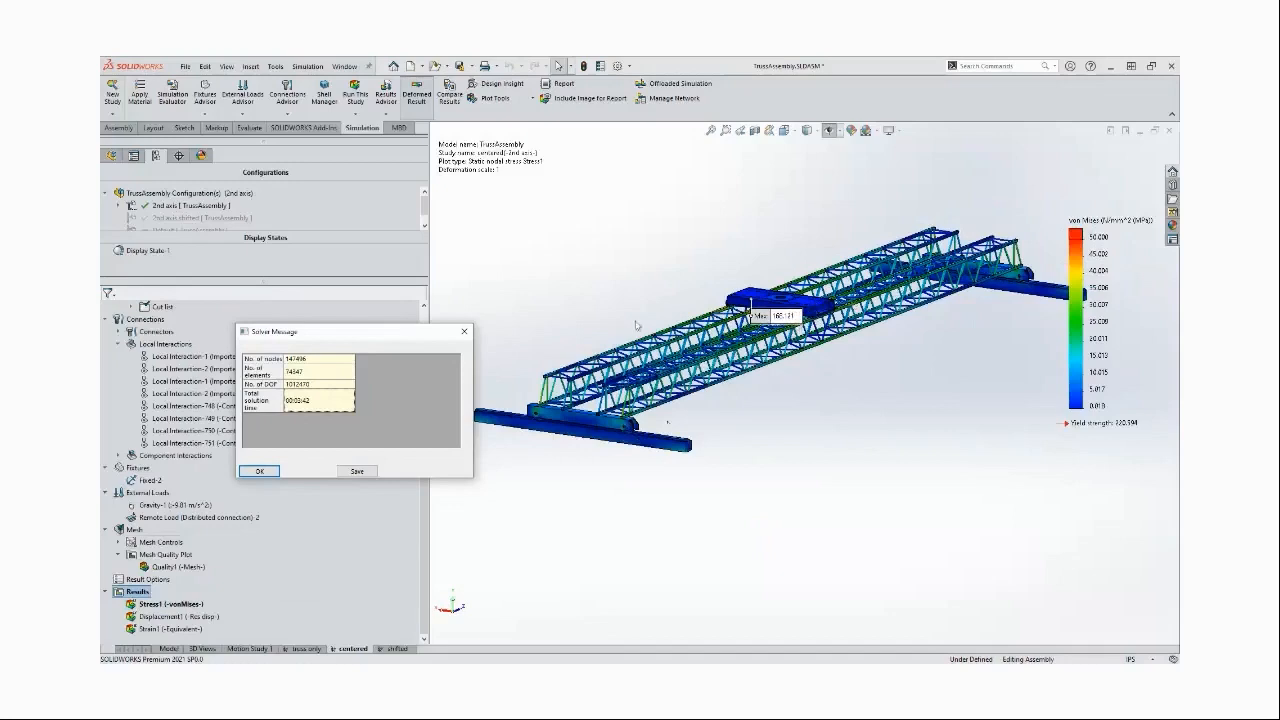
pyautogui.click(464, 331)
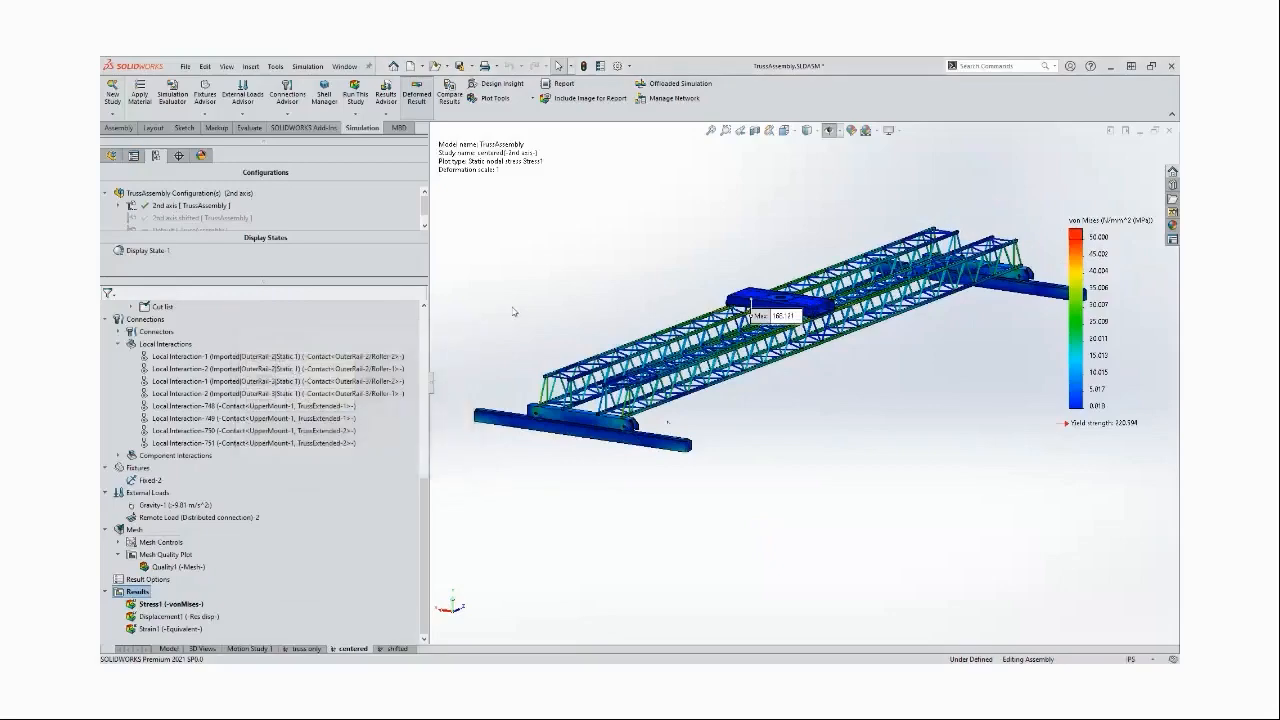
# Examine the von Mises stress distribution along the two trusses and around the upper mount
pyautogui.moveTo(897, 403); pyautogui.dragTo(796, 418, button='middle')
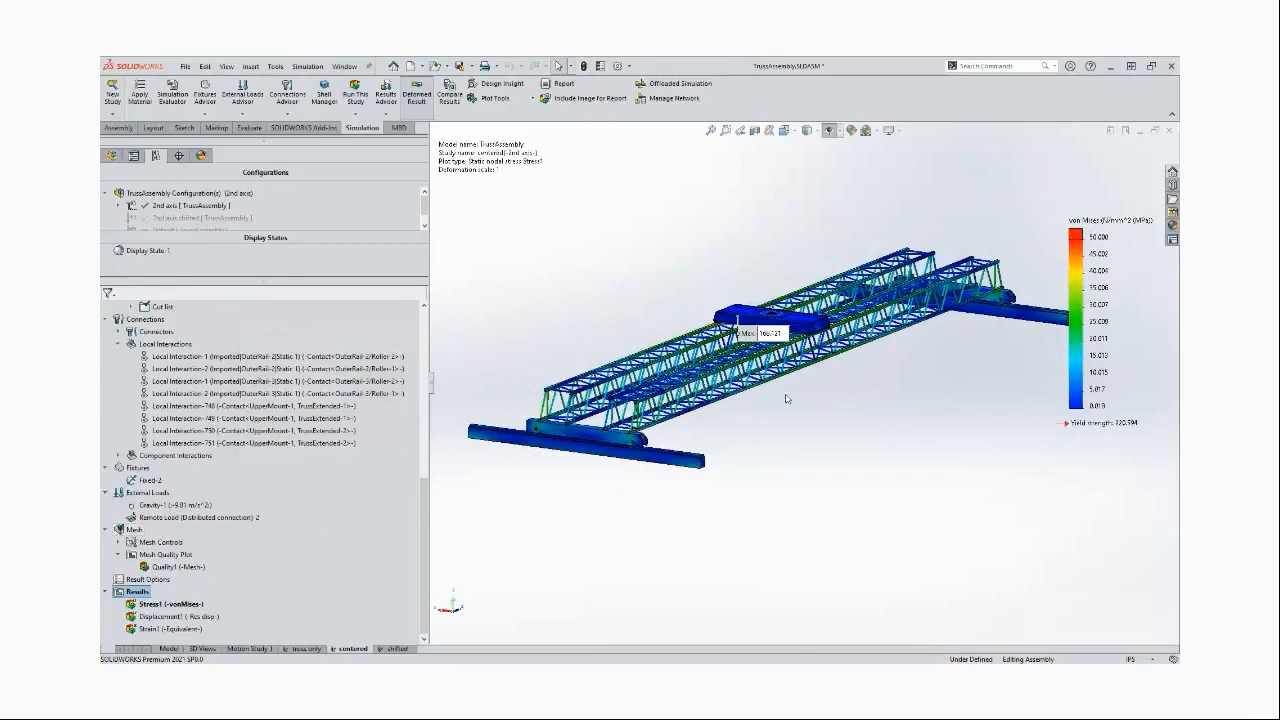
pyautogui.scroll(-5, 790, 368)
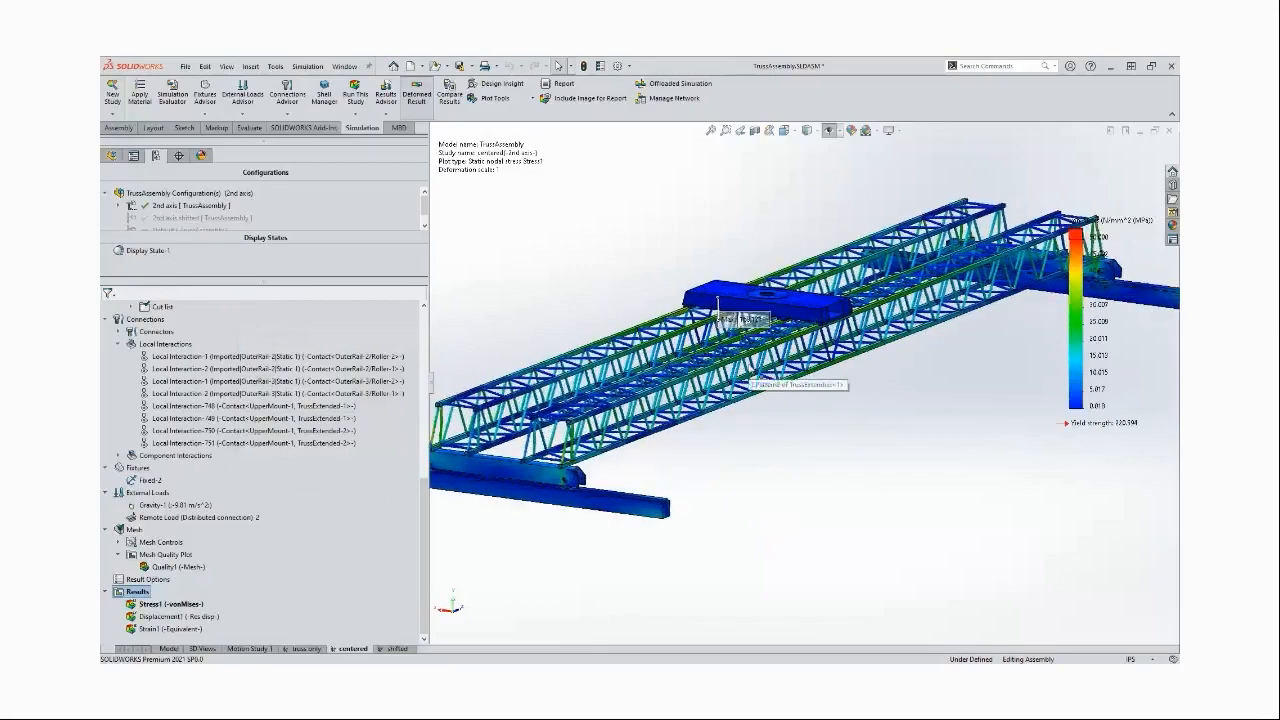
pyautogui.moveTo(748, 374); pyautogui.dragTo(921, 452, button='middle')
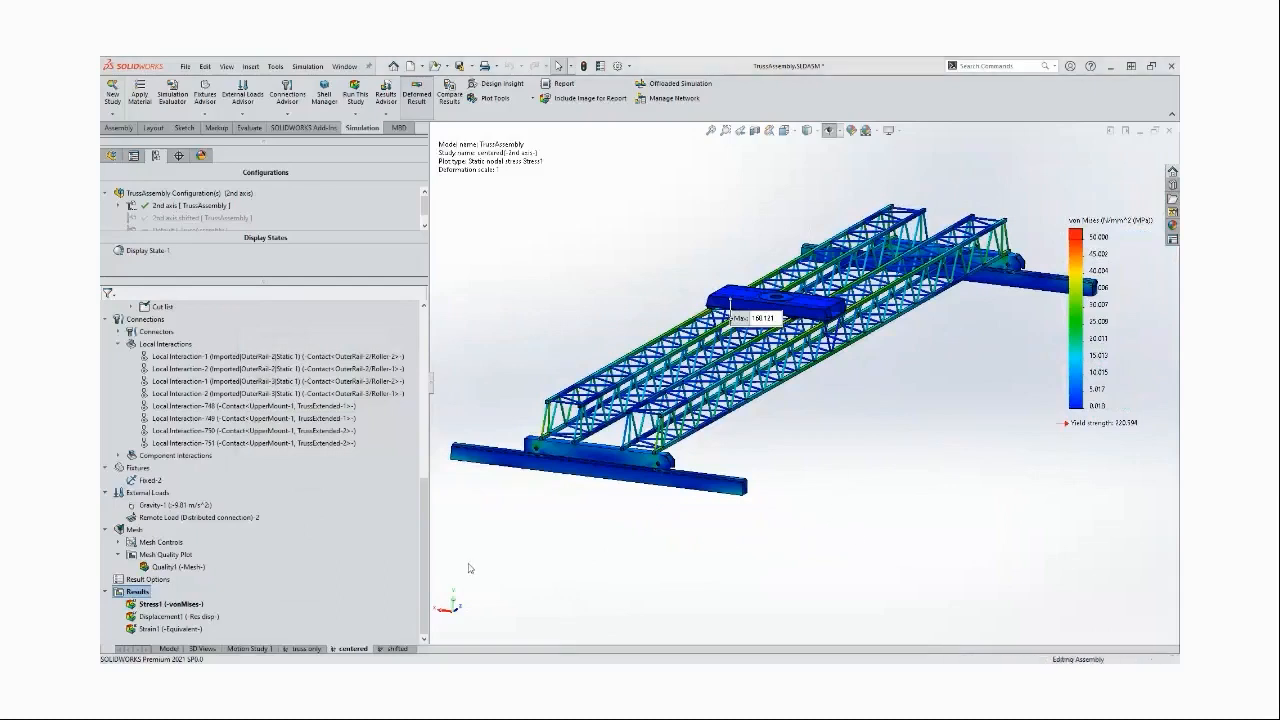
# Create a new static study of the assembly and list the TrussExtended-1 surface bodies among its parts
pyautogui.click(113, 92)
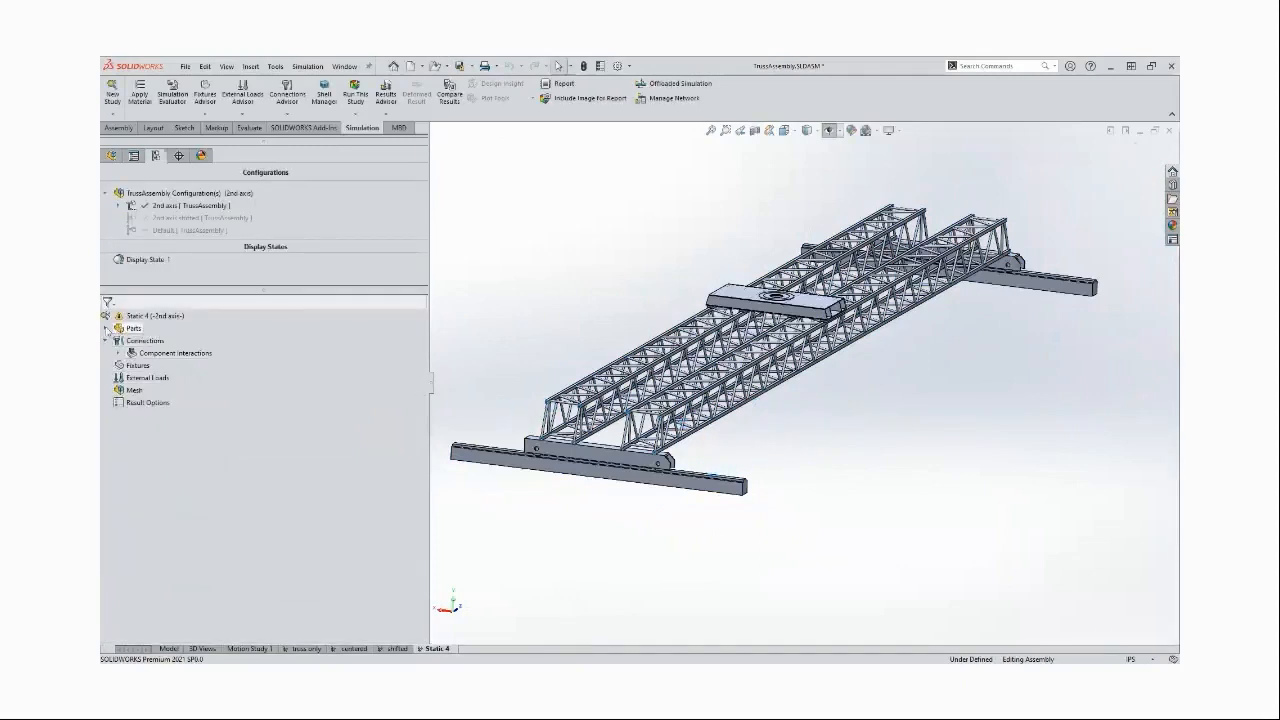
pyautogui.click(106, 328)
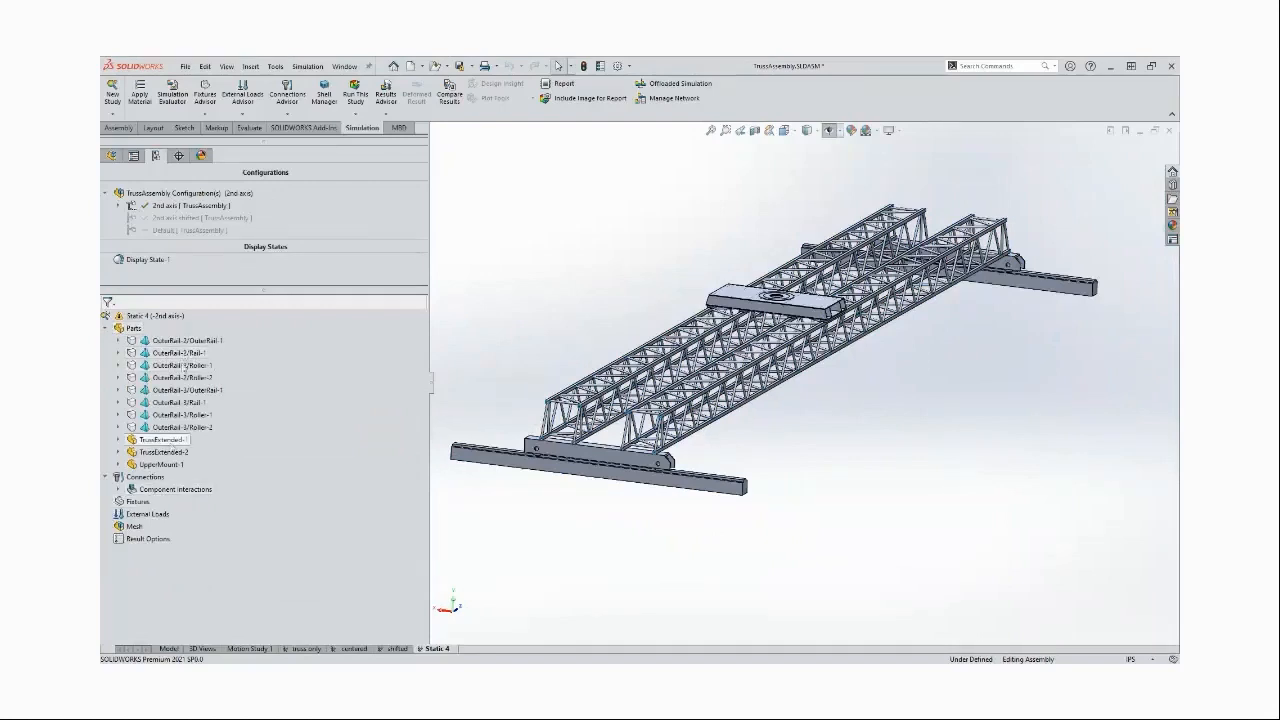
pyautogui.click(118, 440)
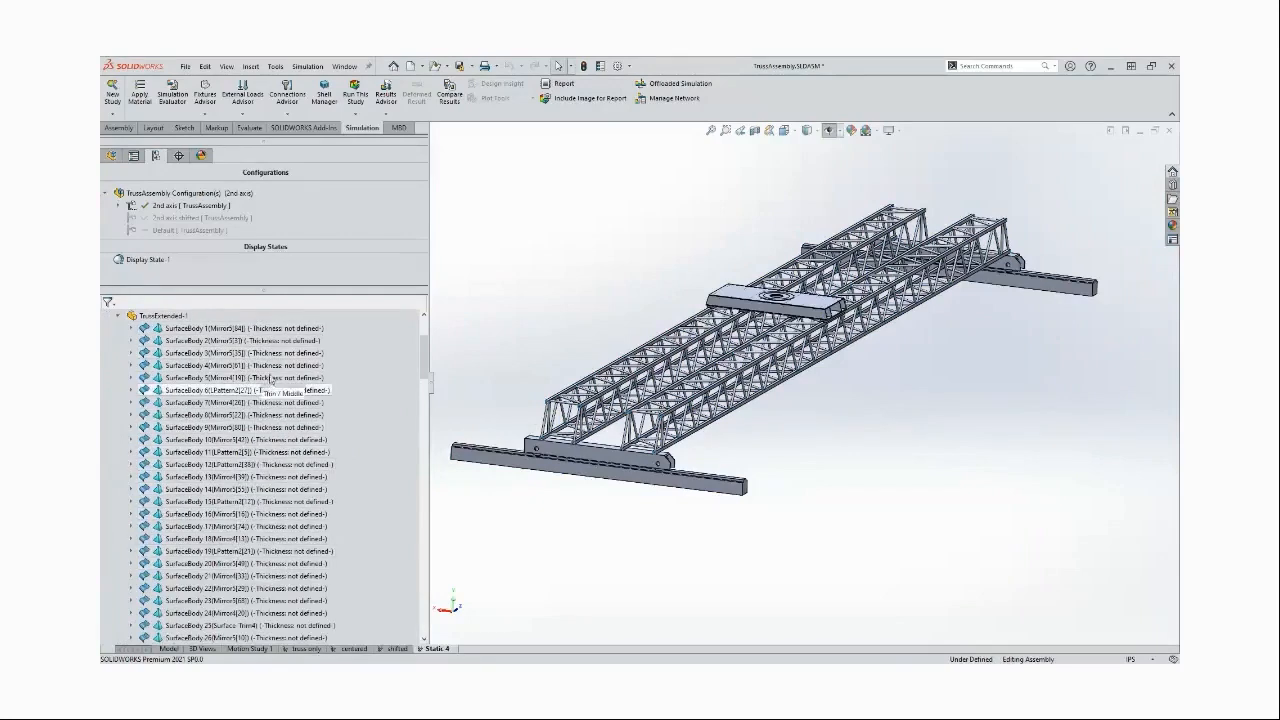
pyautogui.scroll(3, 280, 355)
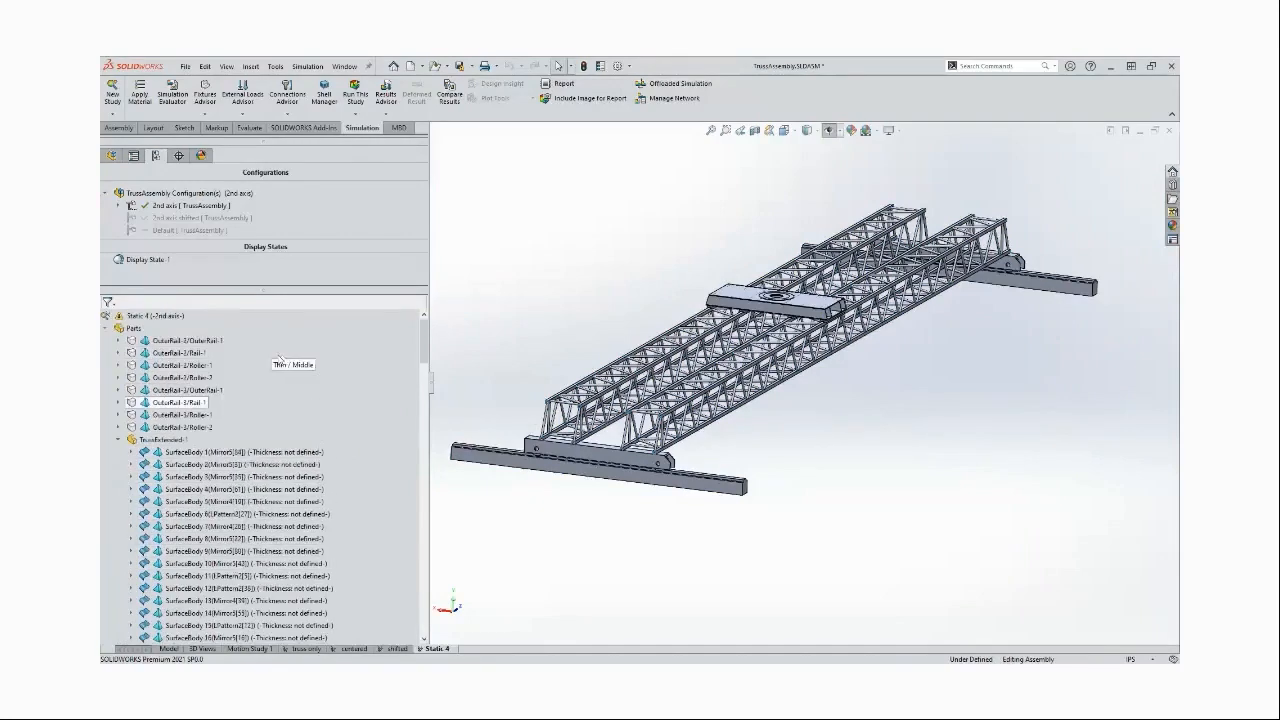
# Import the Static 1 study features of TrussExtended-1 into the Static 4 study, propagating them to all instances
pyautogui.rightClick(163, 318)
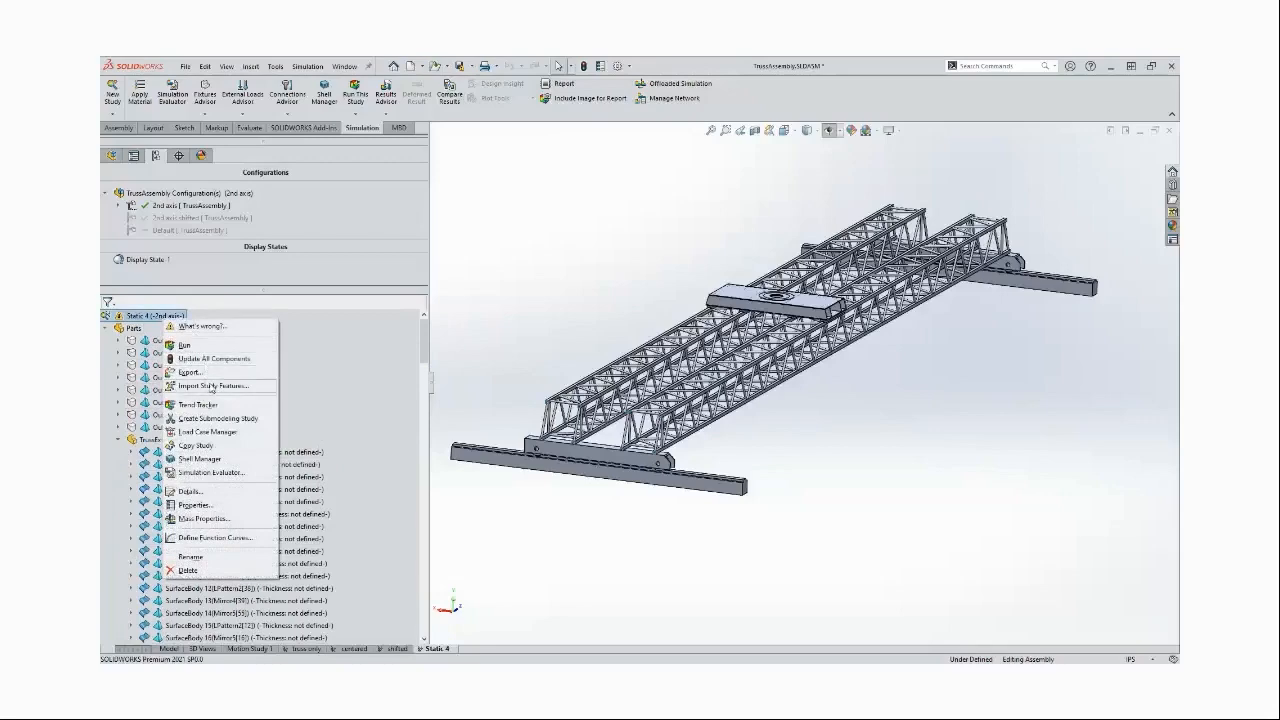
pyautogui.click(212, 386)
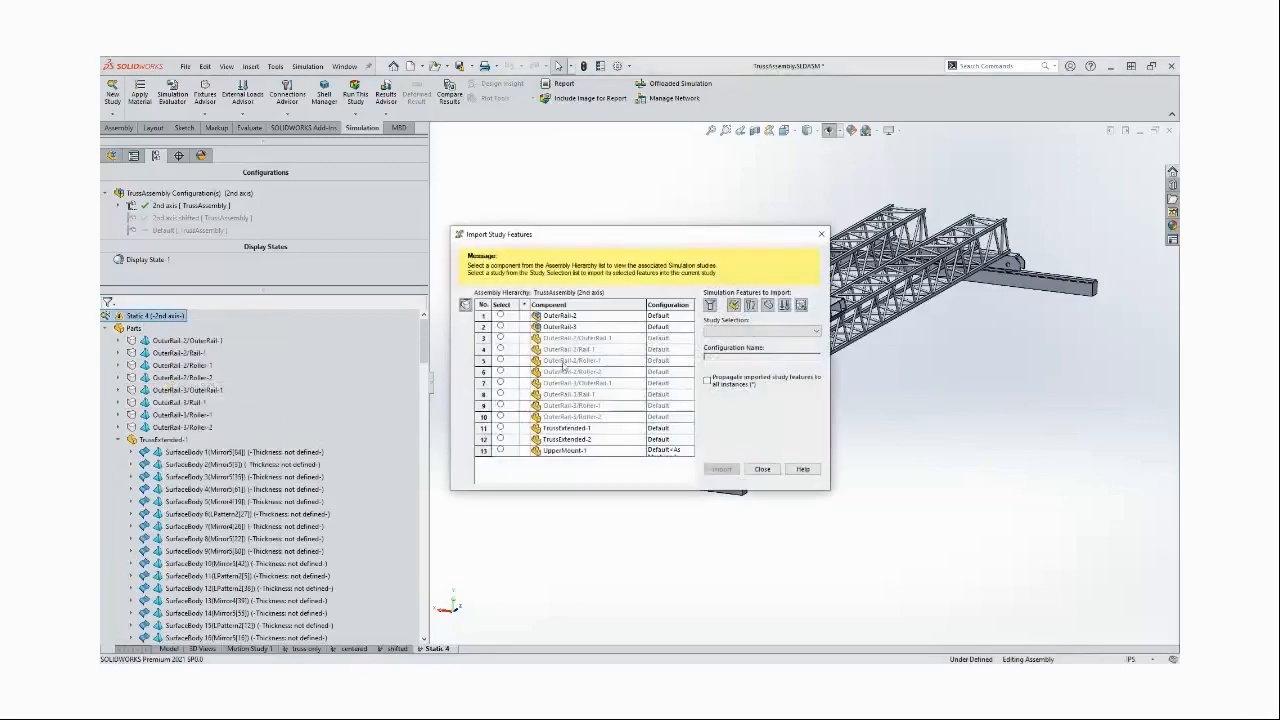
pyautogui.click(500, 428)
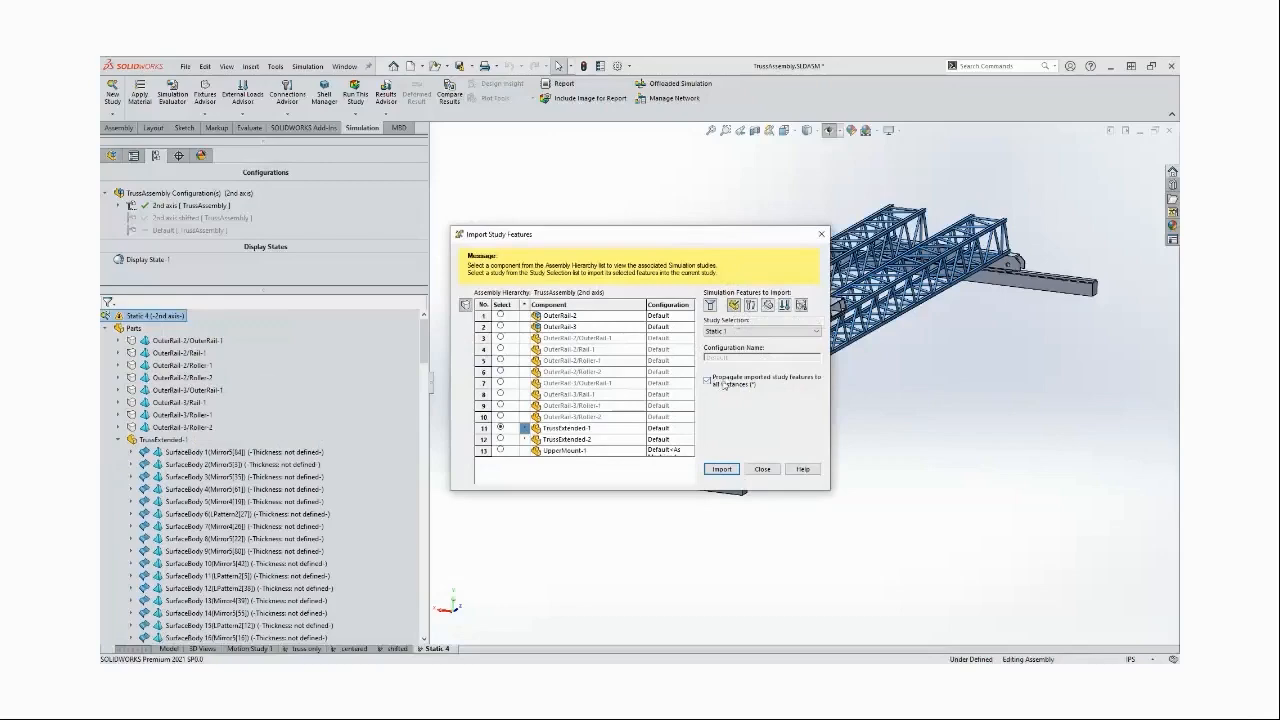
pyautogui.click(712, 470)
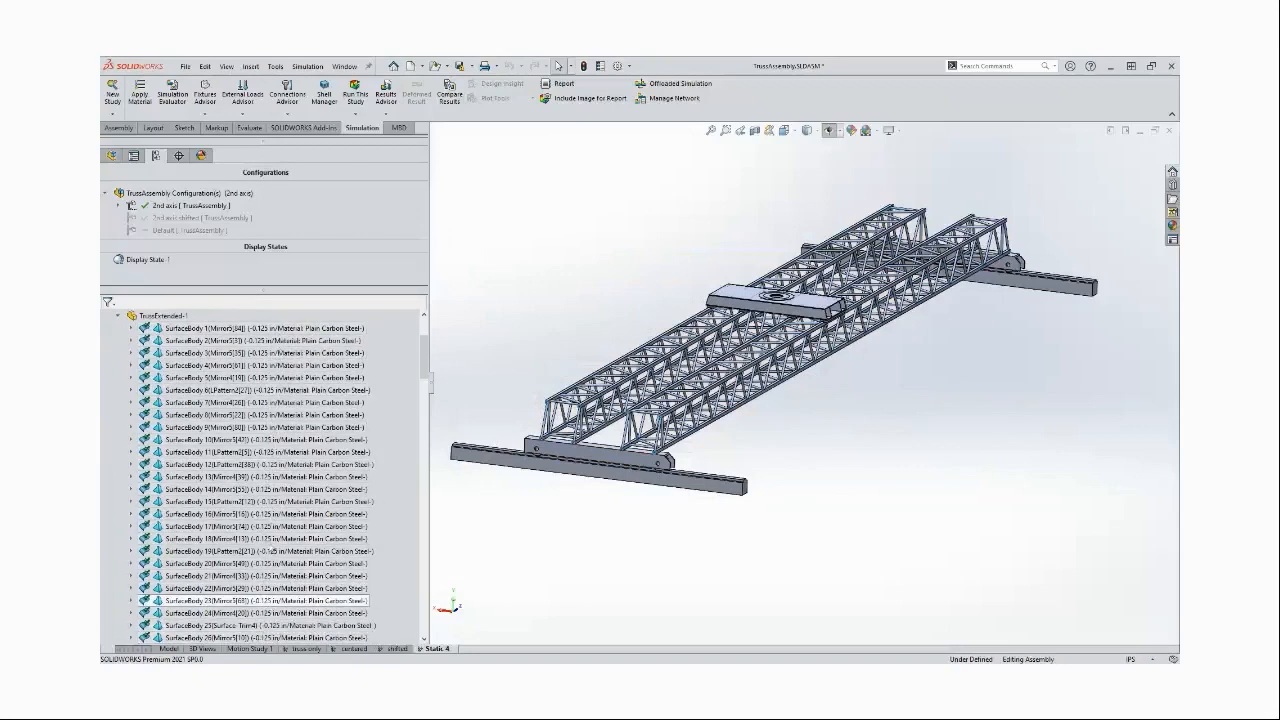
# Import the Static 1 study features of OuterRail-3 into Static 4 for all instances and review the imported interactions and connectors
pyautogui.scroll(3, 275, 432)
pyautogui.rightClick(150, 316)
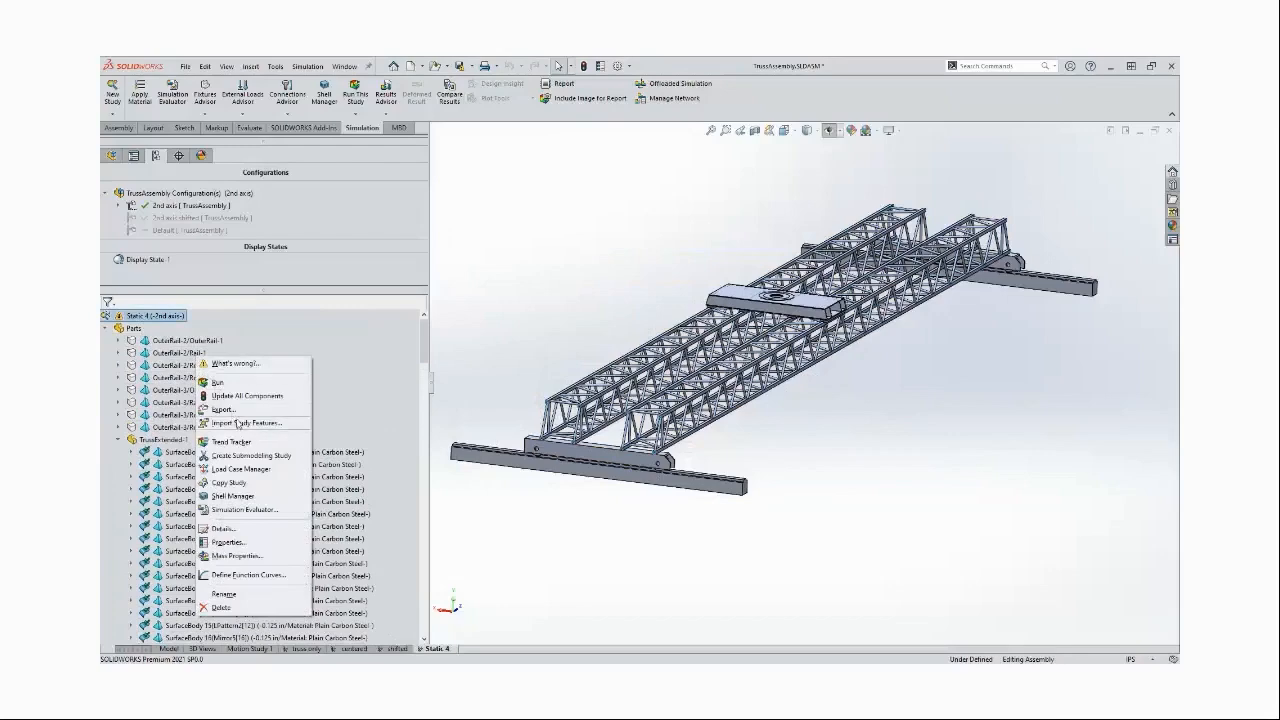
pyautogui.click(248, 423)
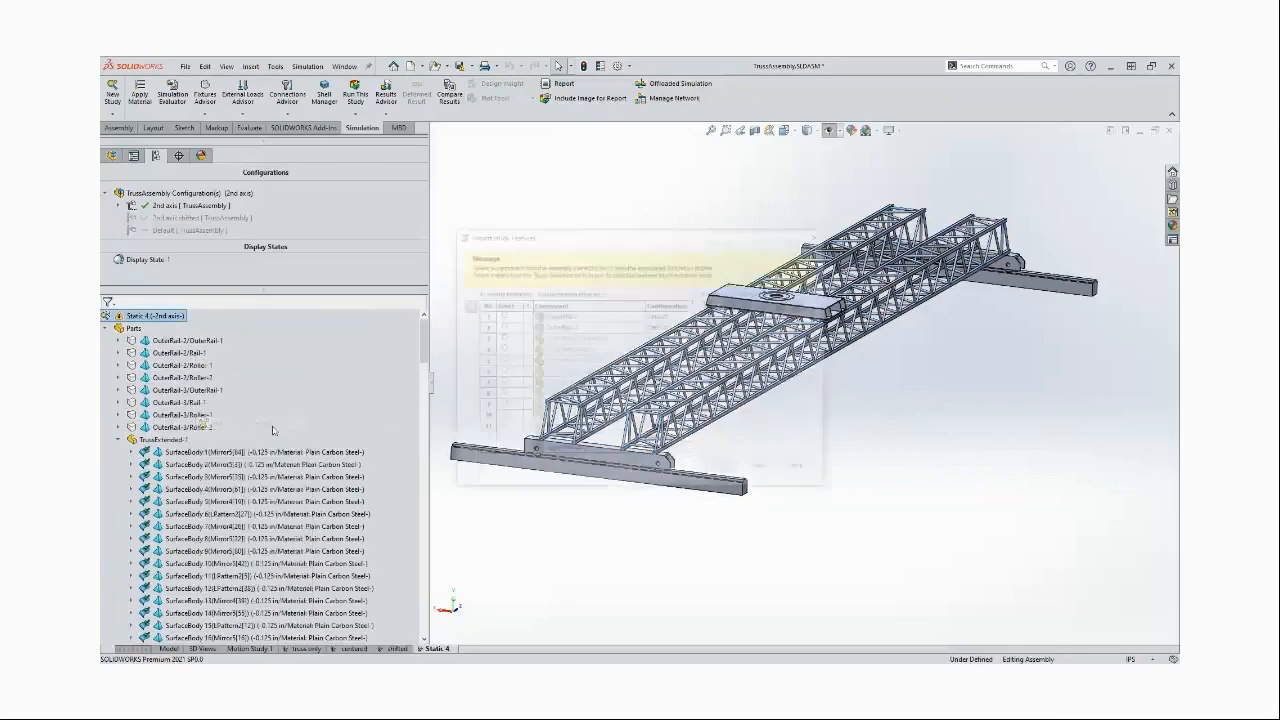
pyautogui.click(500, 326)
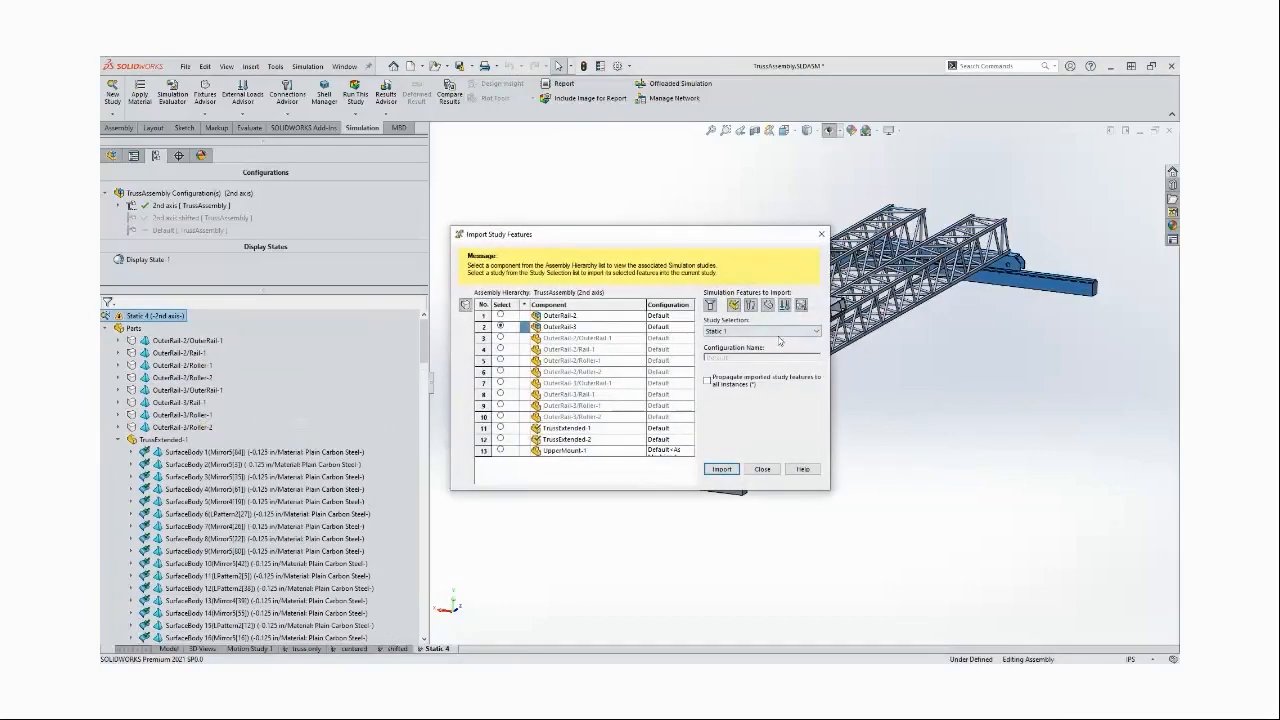
pyautogui.click(750, 377)
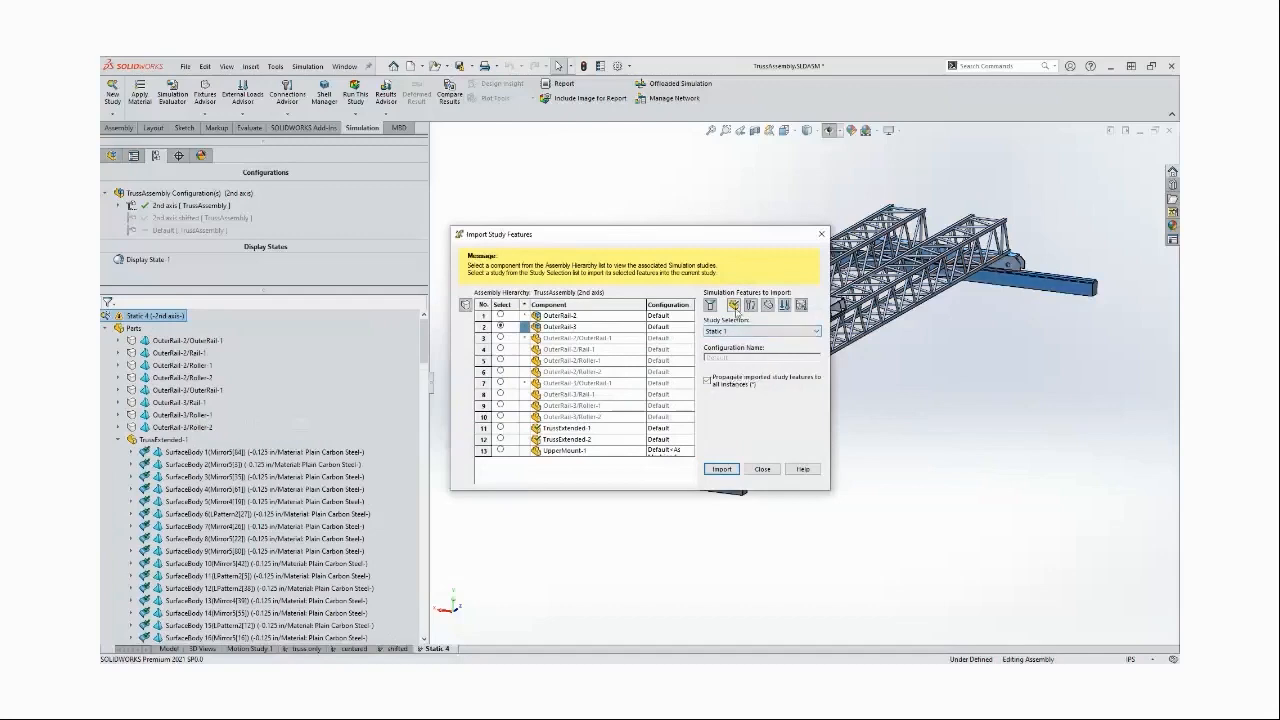
pyautogui.click(737, 467)
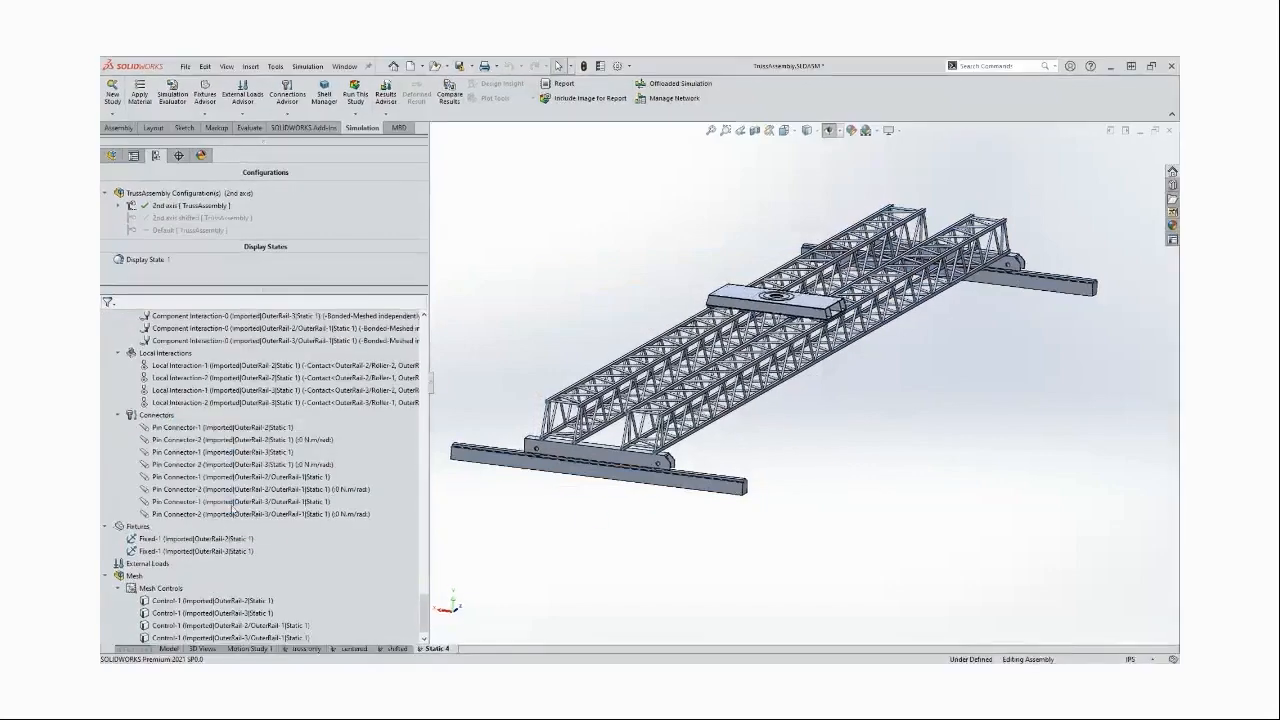
pyautogui.scroll(1, 235, 400)
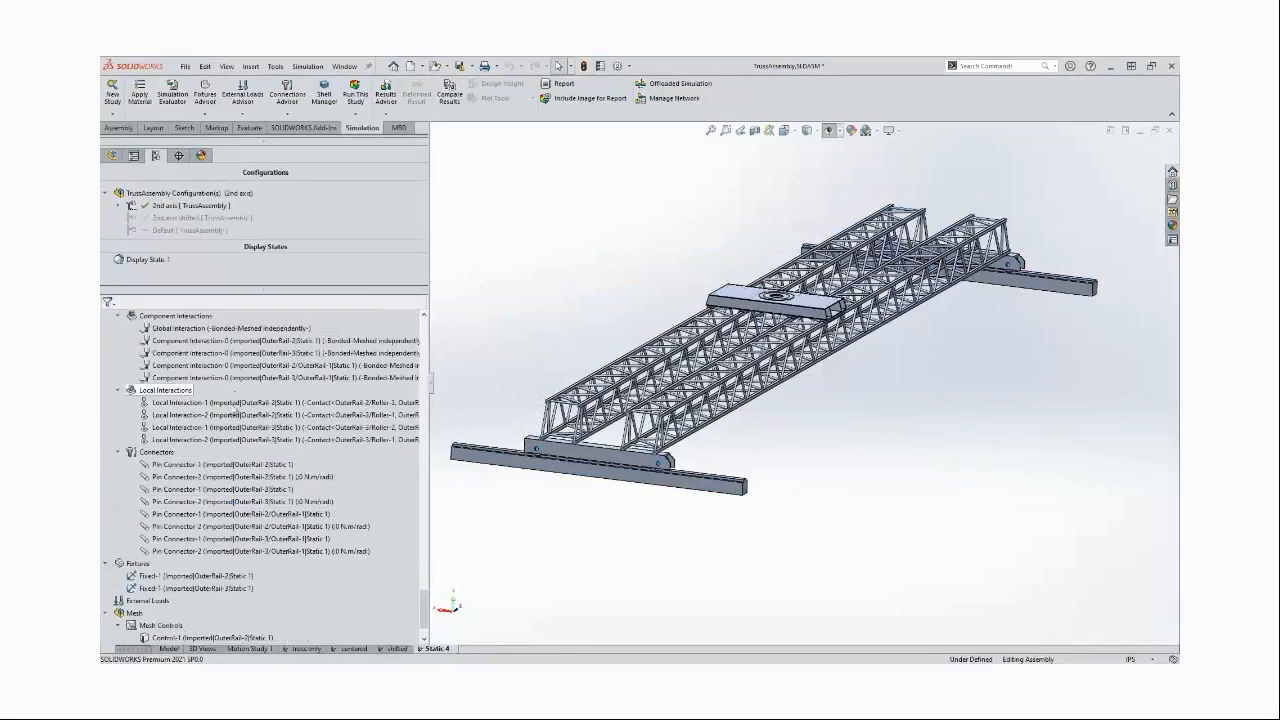
pyautogui.scroll(1, 235, 405)
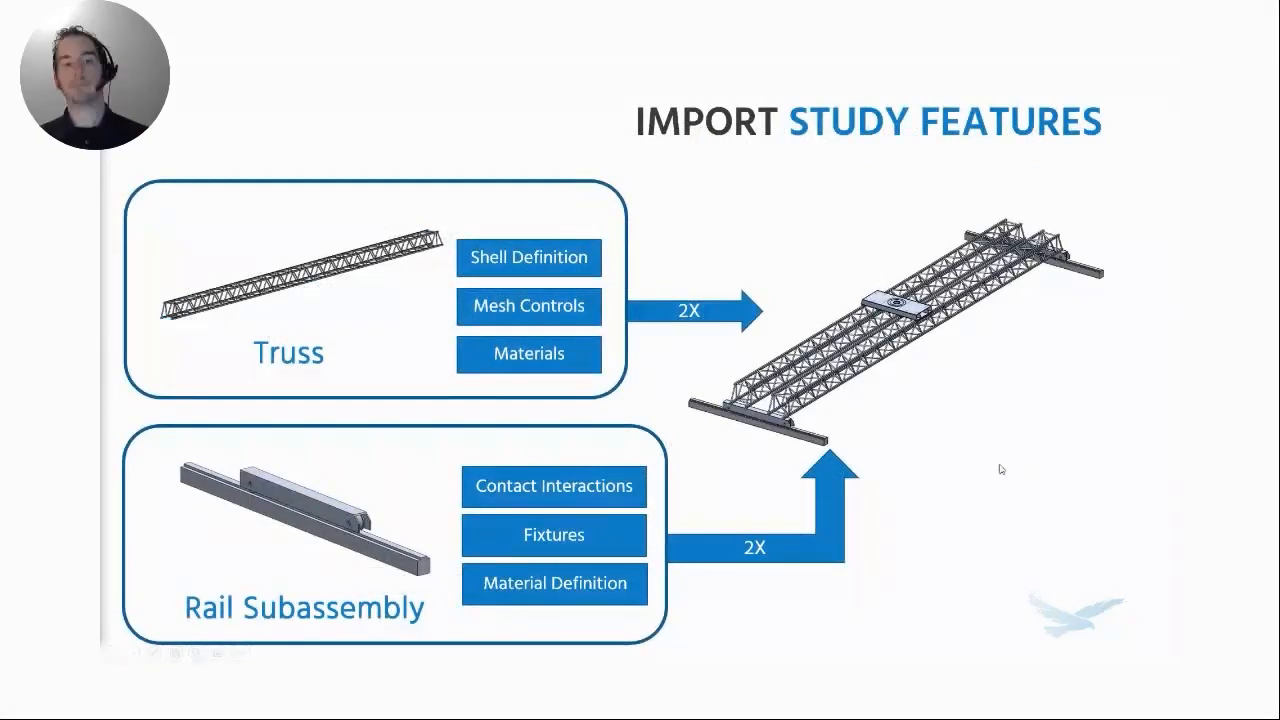
pyautogui.click(1000, 469)
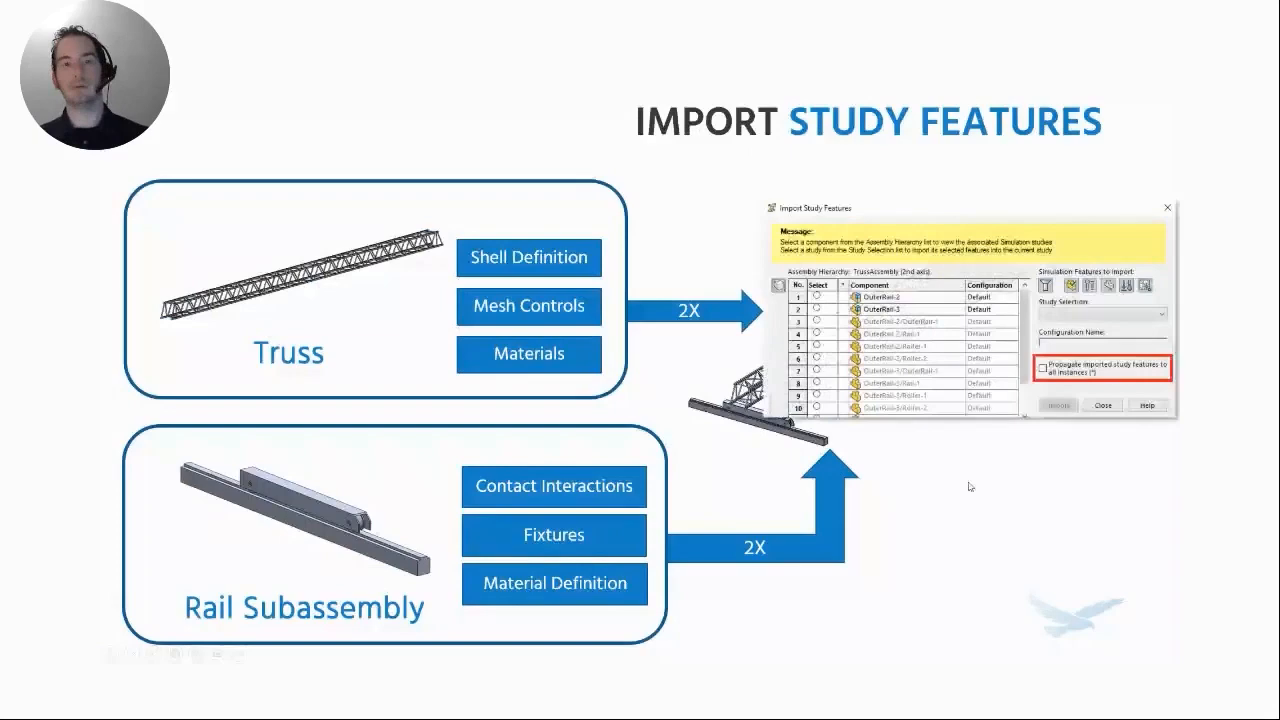